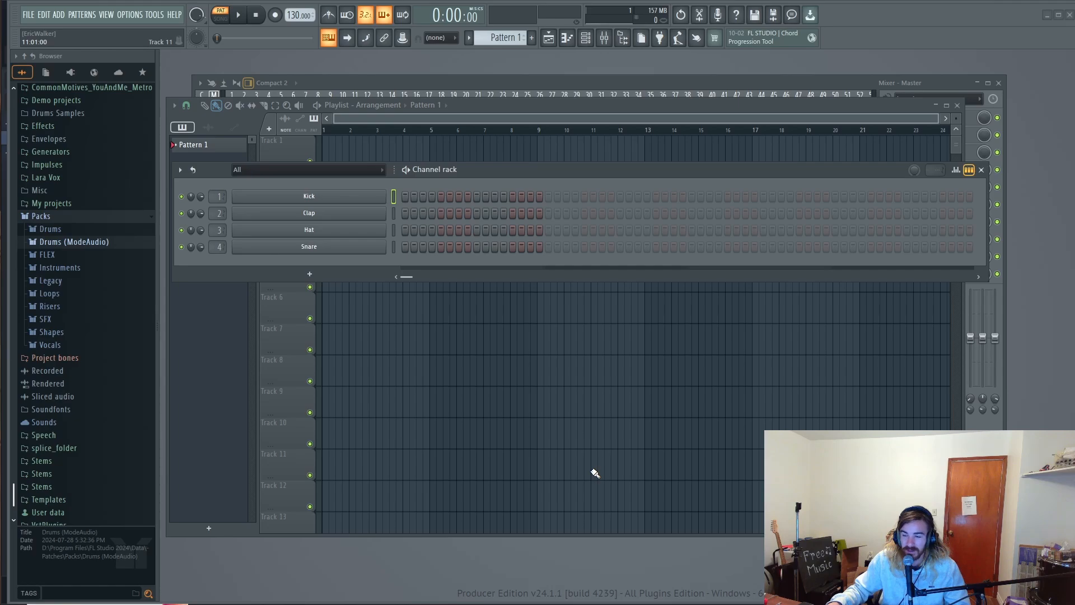
Insert a Sytrus instrument as a new channel in the channel rack.
{"action": "right_click", "coordinate": [333, 197]}
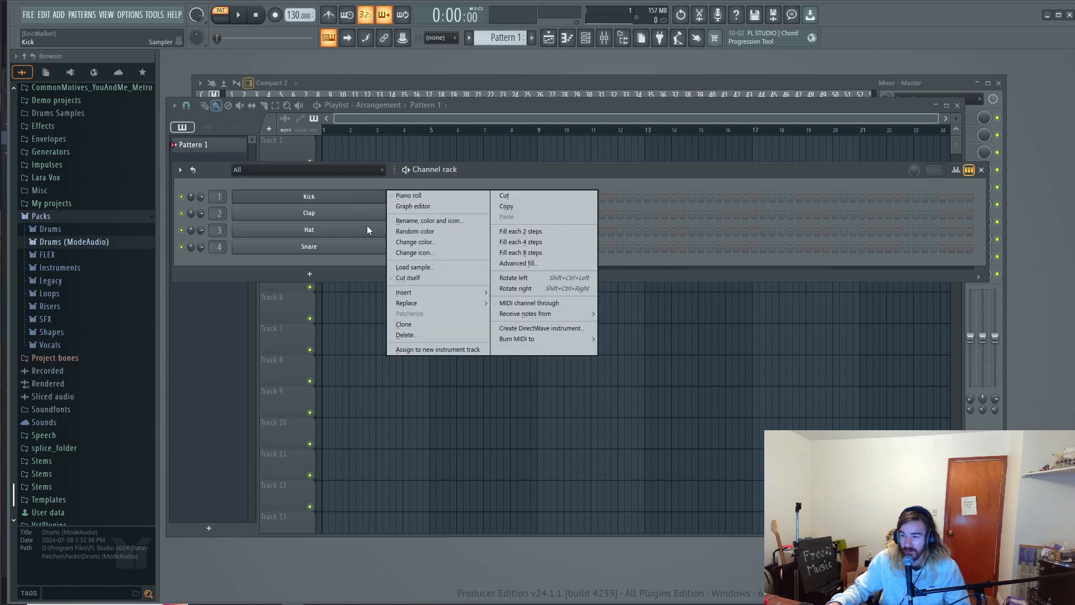
{"action": "mouse_move", "coordinate": [408, 290]}
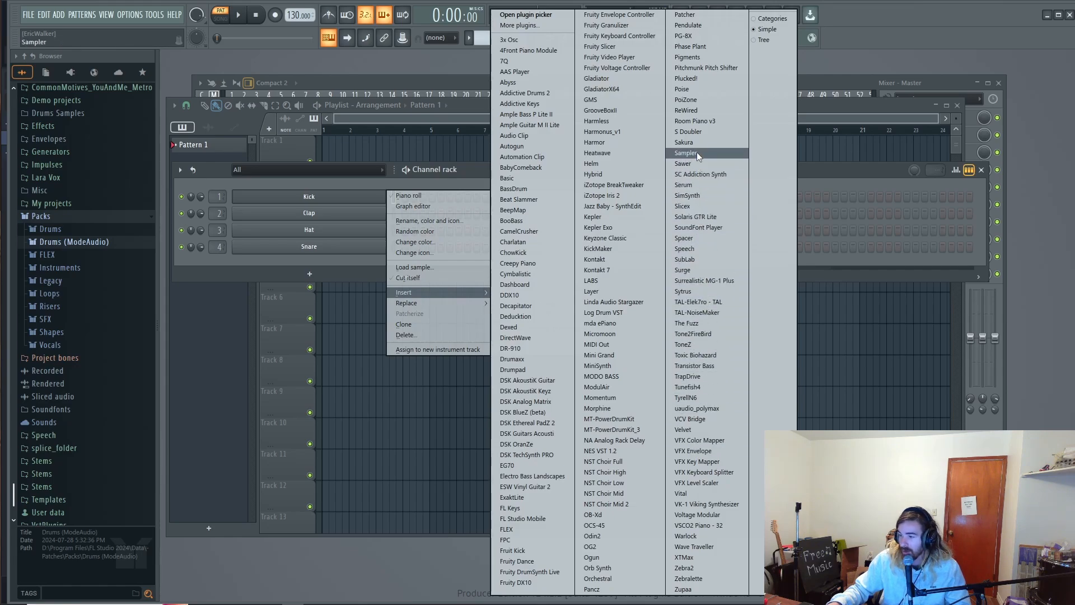
{"action": "left_click", "coordinate": [688, 289]}
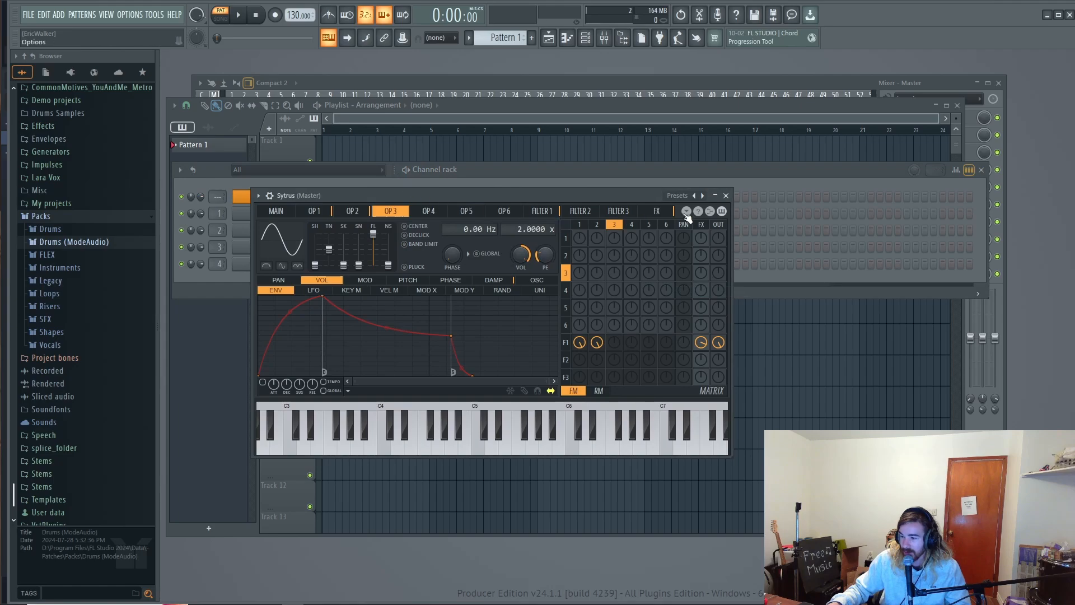
Load the Default preset in Sytrus.
{"action": "left_click", "coordinate": [686, 212]}
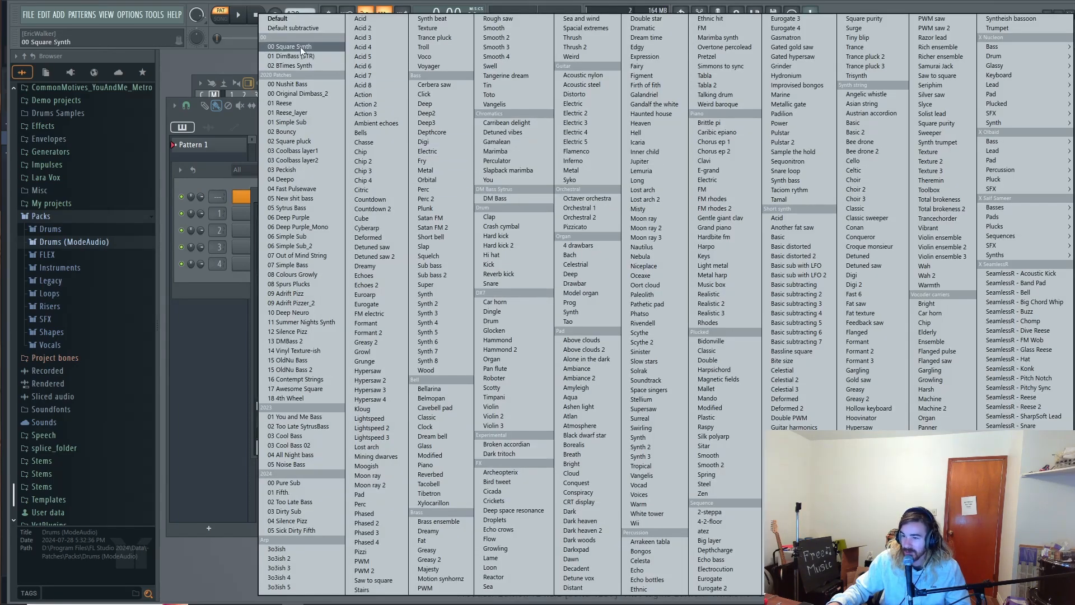
{"action": "left_click", "coordinate": [303, 18]}
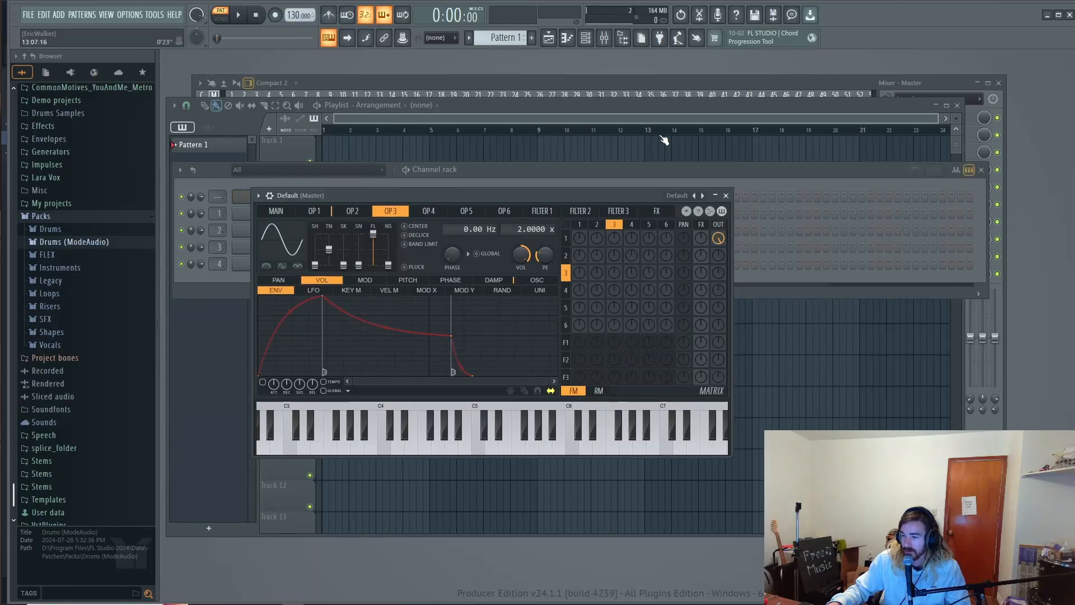
{"action": "right_click", "coordinate": [704, 200]}
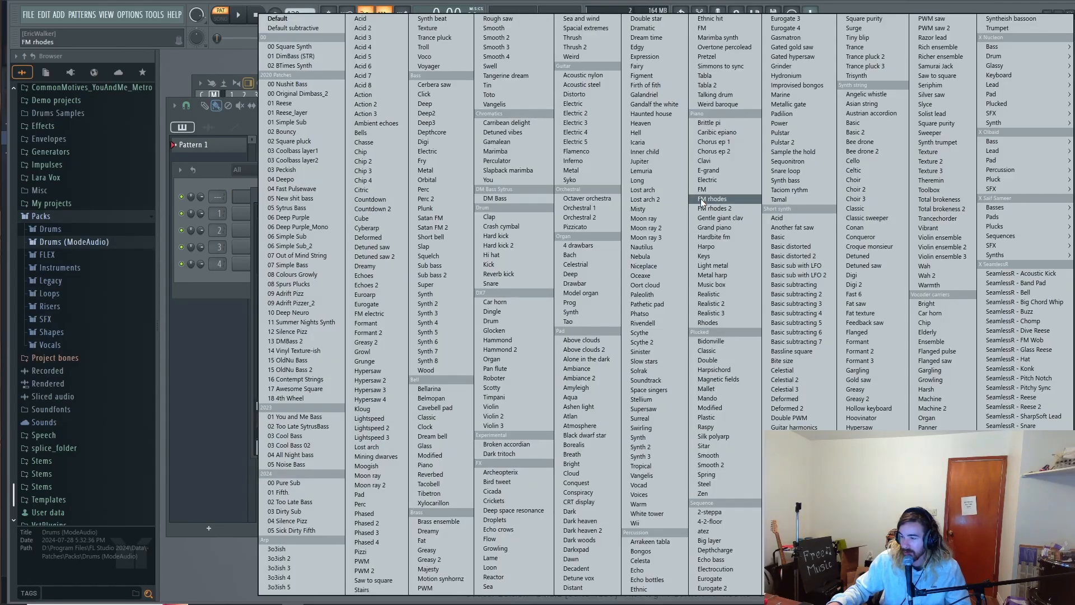
{"action": "left_click", "coordinate": [274, 19]}
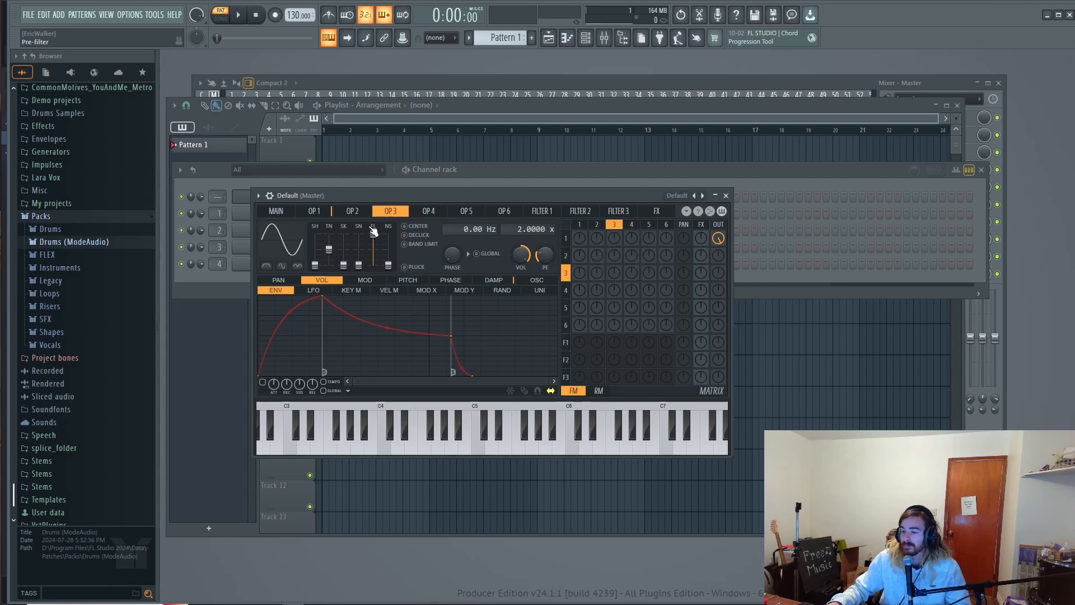
Reshape operator 1's waveform by raising its shape, skew and sine shaper amounts, auditioning note D4 before and after.
{"action": "left_click", "coordinate": [316, 212]}
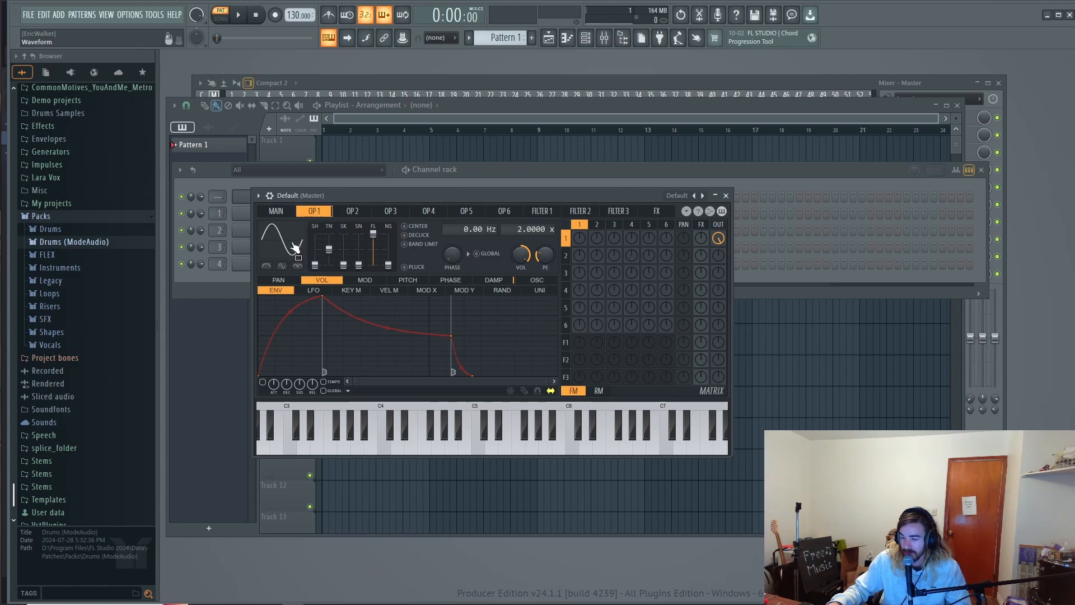
{"action": "key", "text": "x"}
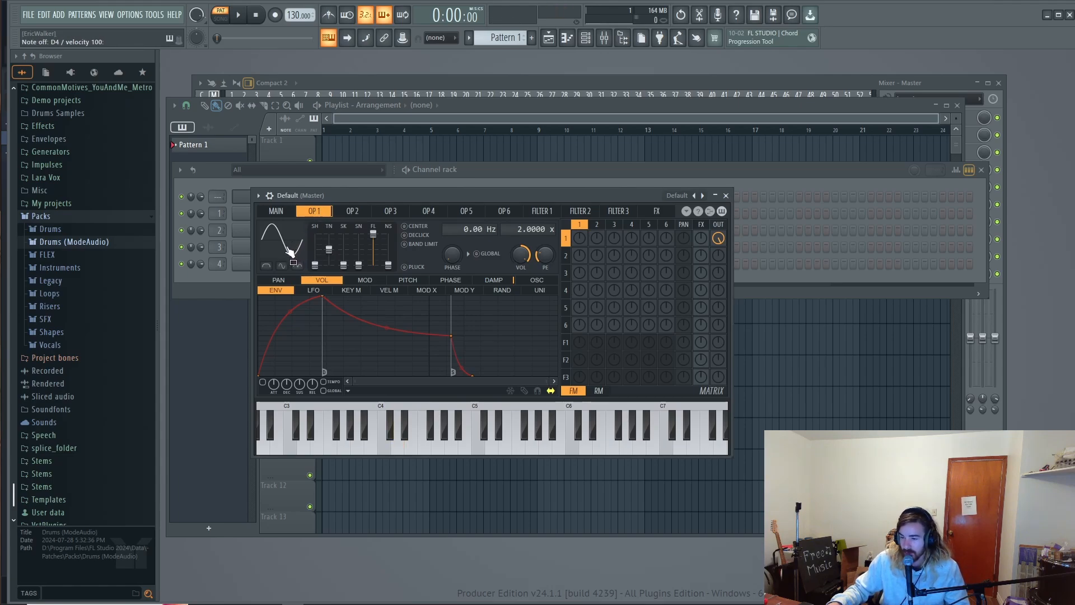
{"action": "key", "text": "x"}
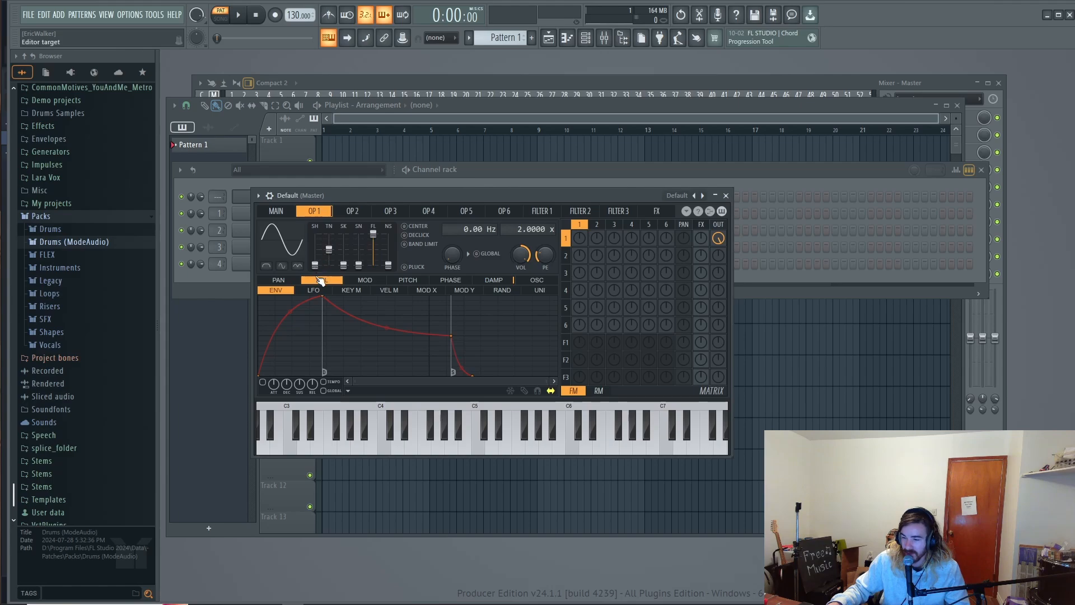
{"action": "key", "text": "x"}
{"action": "left_click_drag", "start_coordinate": [315, 266], "coordinate": [358, 249]}
{"action": "key", "text": "x"}
{"action": "key", "text": "x"}
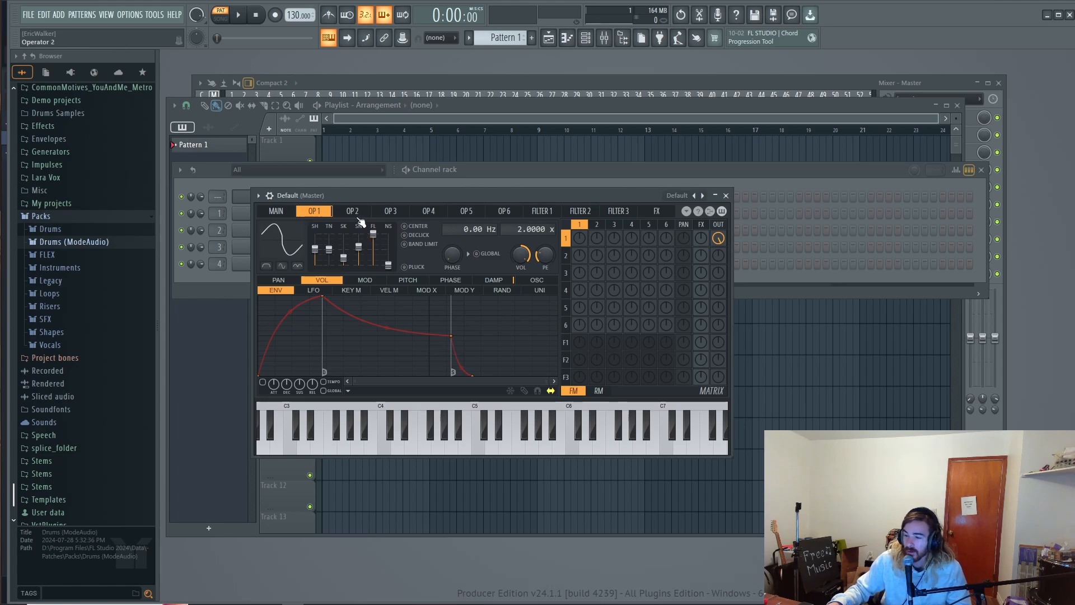
Raise operator 2's FM modulation of operator 1 in the matrix while auditioning note D4.
{"action": "left_click", "coordinate": [353, 213]}
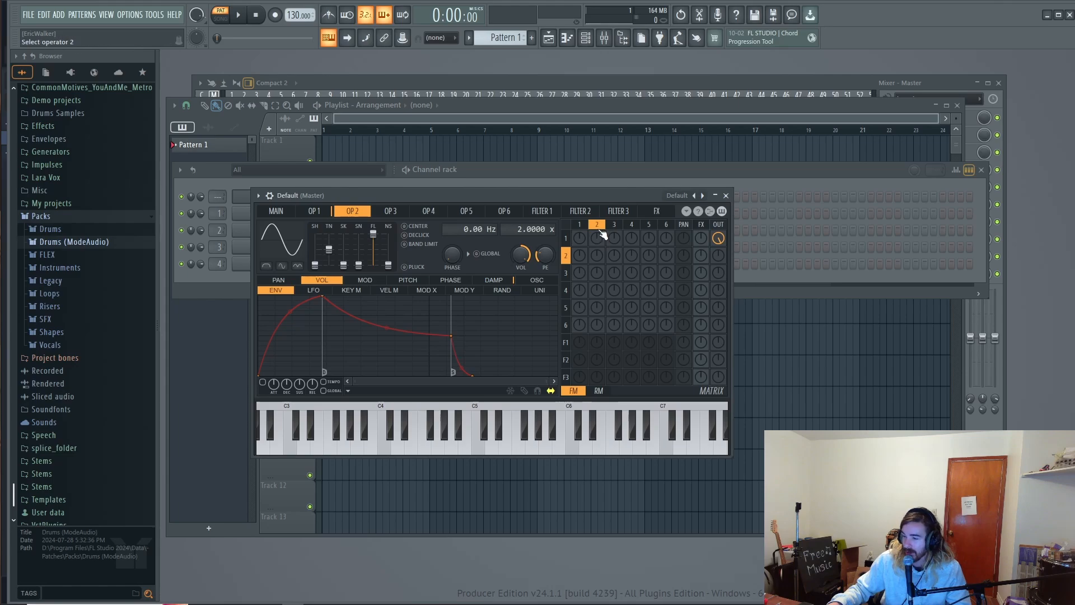
{"action": "key", "text": "x"}
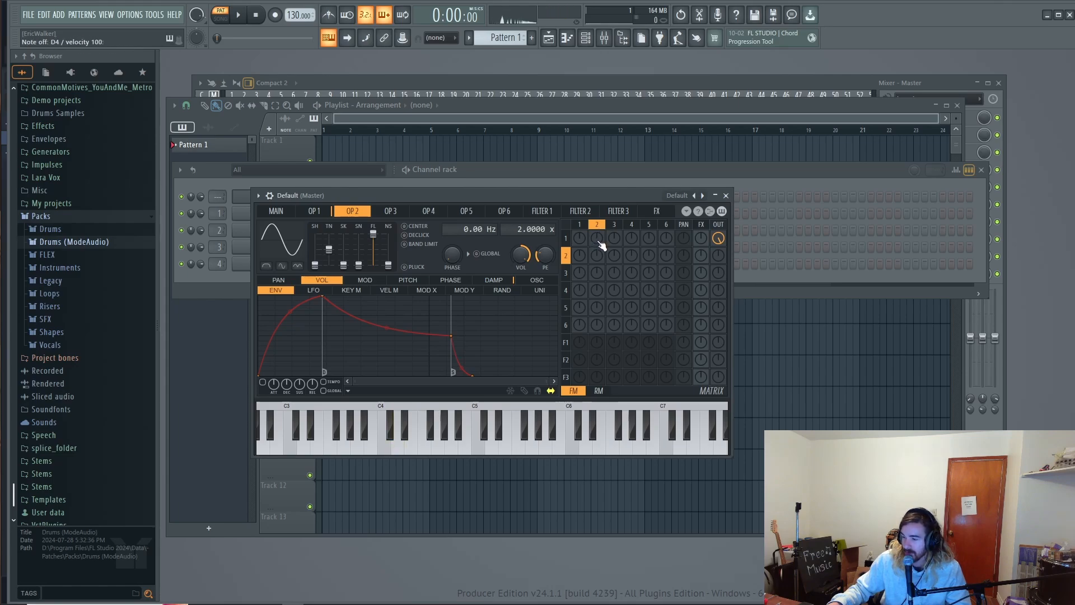
{"action": "left_click_drag", "start_coordinate": [599, 242], "coordinate": [600, 223]}
{"action": "key", "text": "x"}
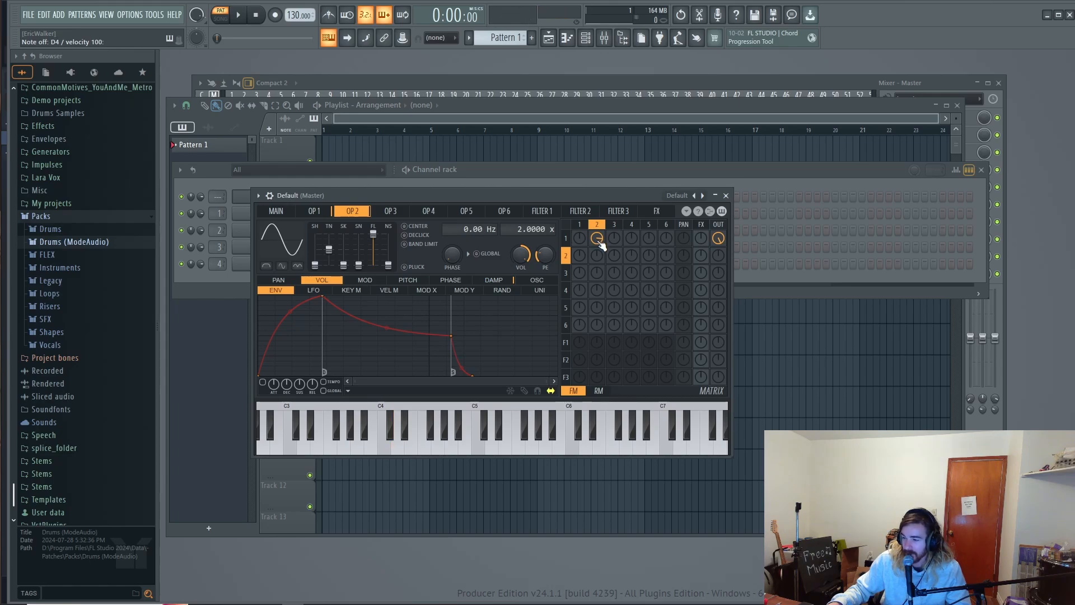
{"action": "key", "text": "x"}
{"action": "key", "text": "x"}
{"action": "mouse_move", "coordinate": [599, 241]}
{"action": "left_mouse_down"}
{"action": "mouse_move", "coordinate": [599, 216]}
{"action": "mouse_move", "coordinate": [600, 228]}
{"action": "left_mouse_up"}
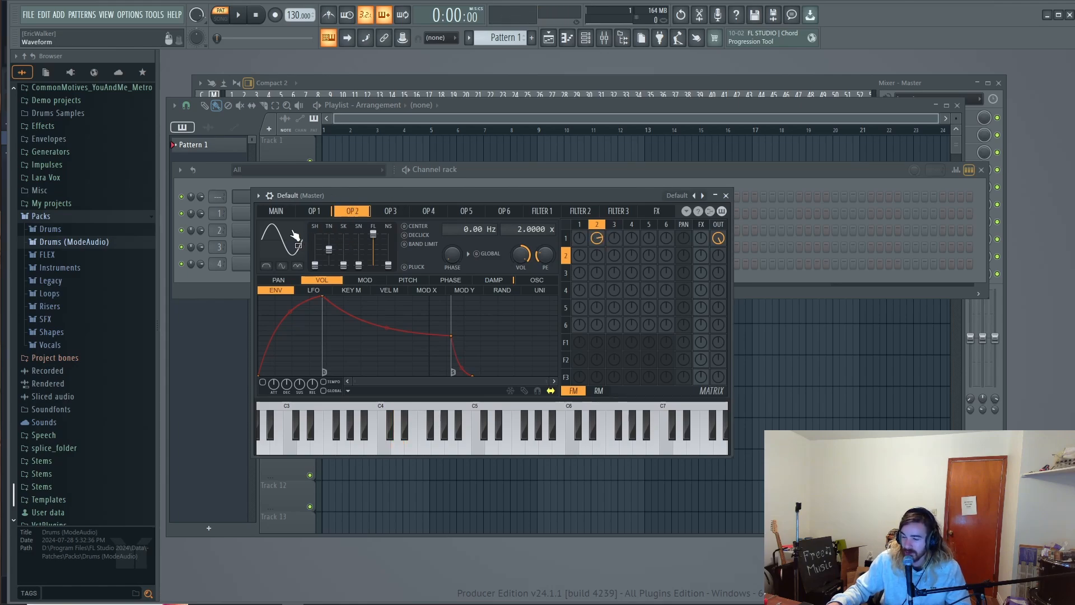
Reshape operator 2's sine into a rounded square by raising its shape, tension, skew and sine shaper amounts.
{"action": "key", "text": "x"}
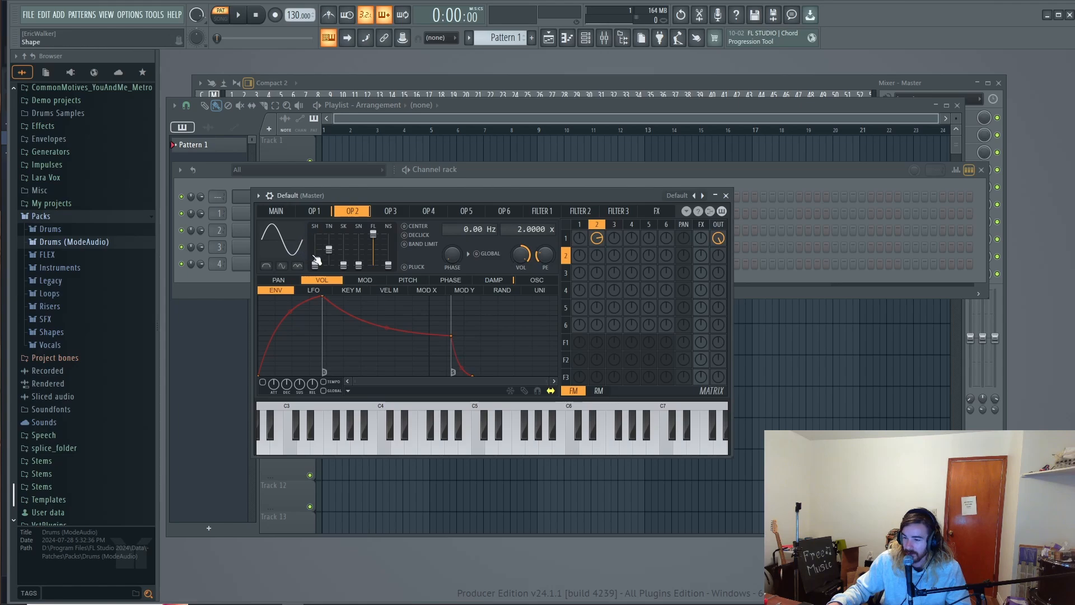
{"action": "key", "text": "x"}
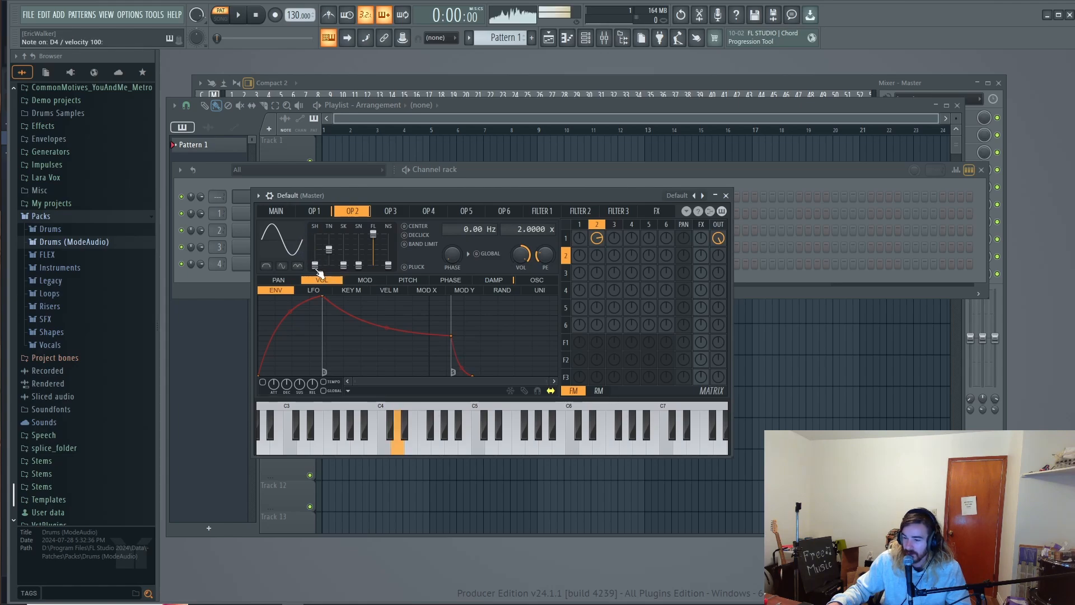
{"action": "left_click_drag", "start_coordinate": [316, 269], "coordinate": [359, 244]}
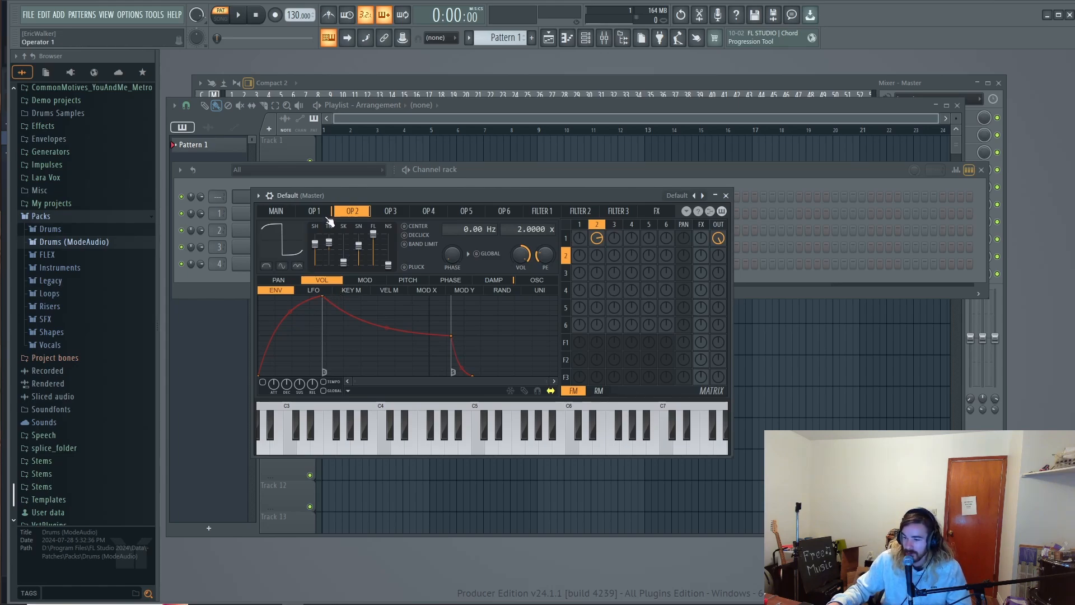
In operator 2's volume LFO, delete the last two envelope points and move the remaining one to the start at the lowest level.
{"action": "left_click", "coordinate": [324, 293]}
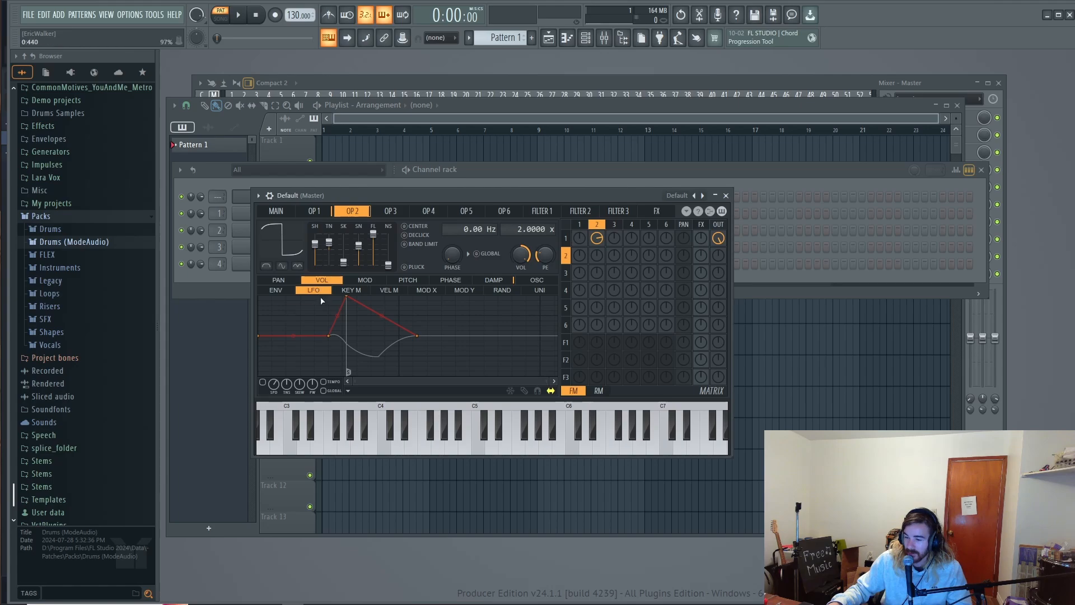
{"action": "right_click", "coordinate": [421, 336]}
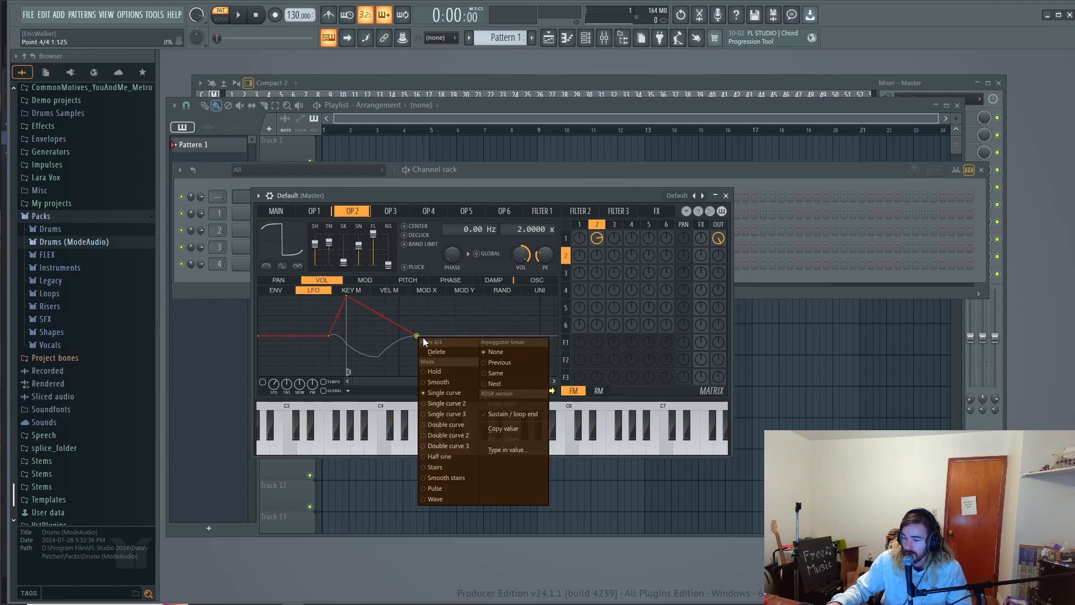
{"action": "left_click", "coordinate": [430, 351]}
{"action": "right_click", "coordinate": [347, 296]}
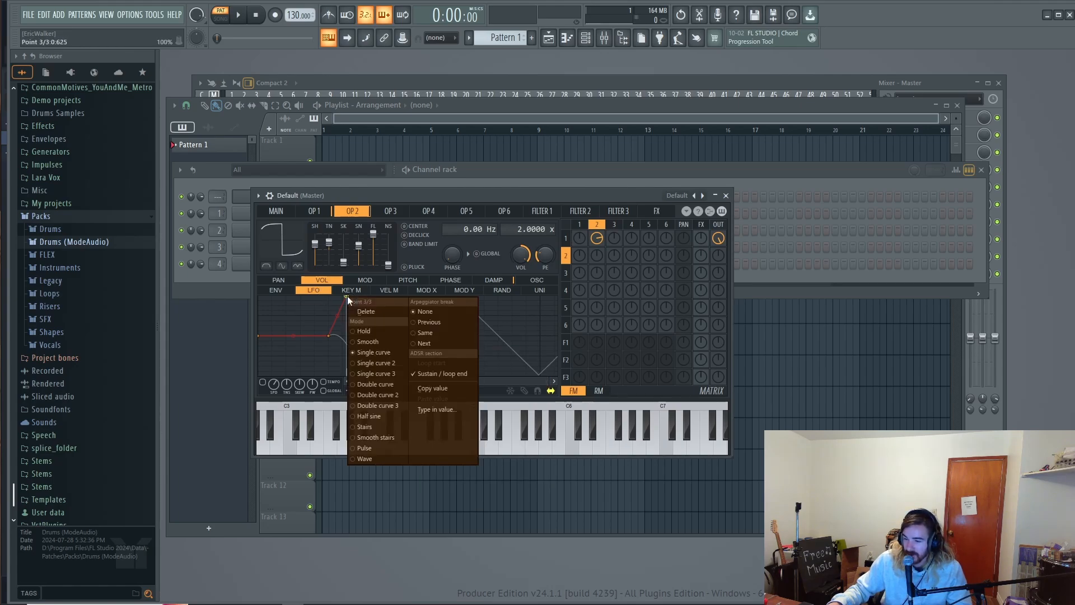
{"action": "left_click", "coordinate": [368, 315]}
{"action": "left_click_drag", "start_coordinate": [330, 336], "coordinate": [247, 377]}
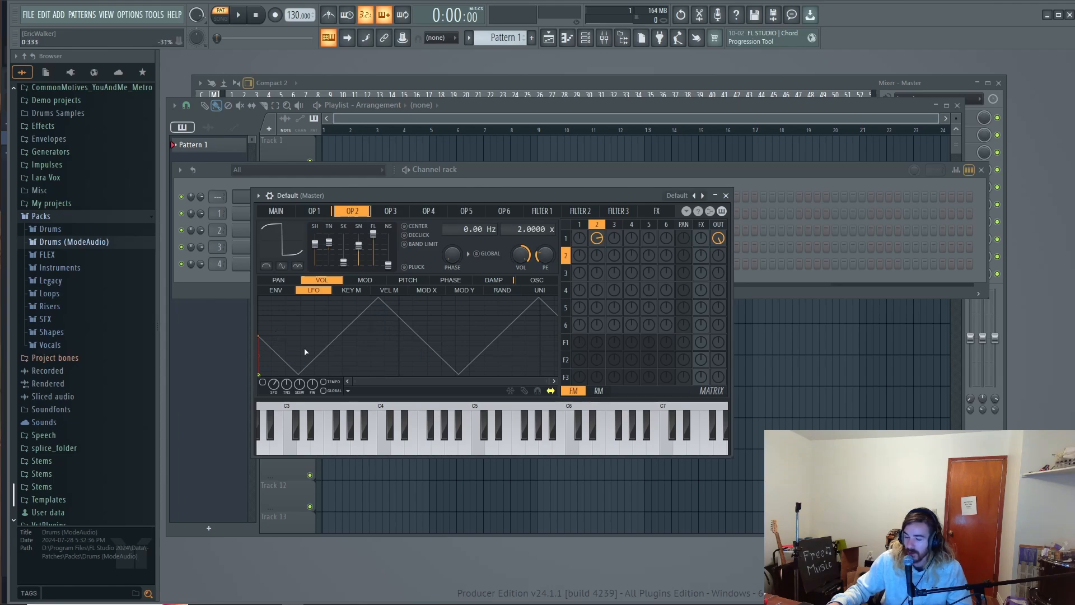
Sync operator 2's volume LFO to tempo and set its speed to 001:00:000, auditioning the different rates.
{"action": "left_click", "coordinate": [327, 386]}
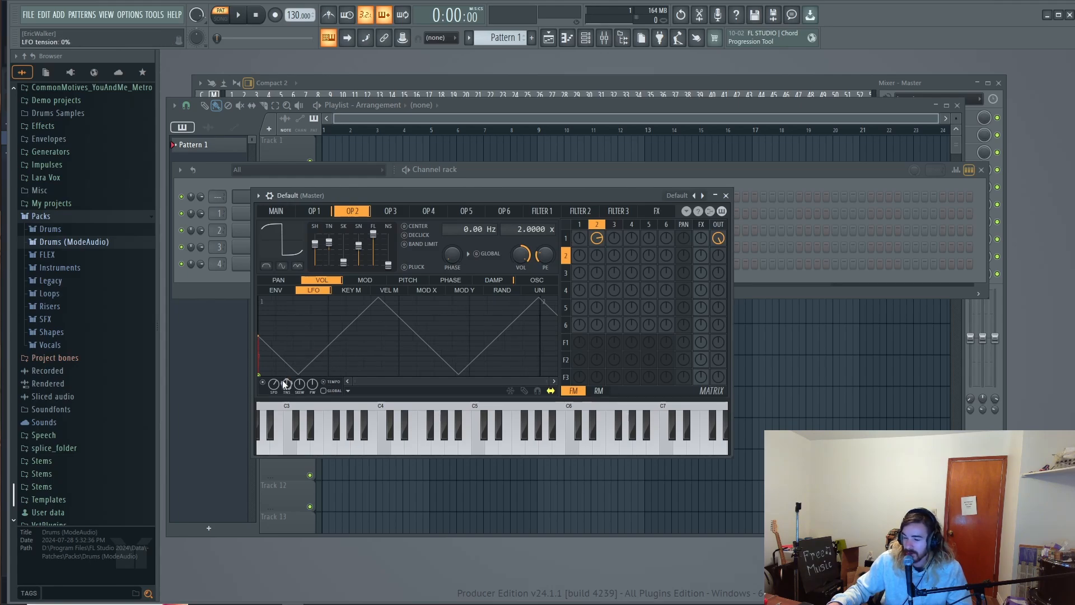
{"action": "left_click_drag", "start_coordinate": [273, 384], "coordinate": [273, 359]}
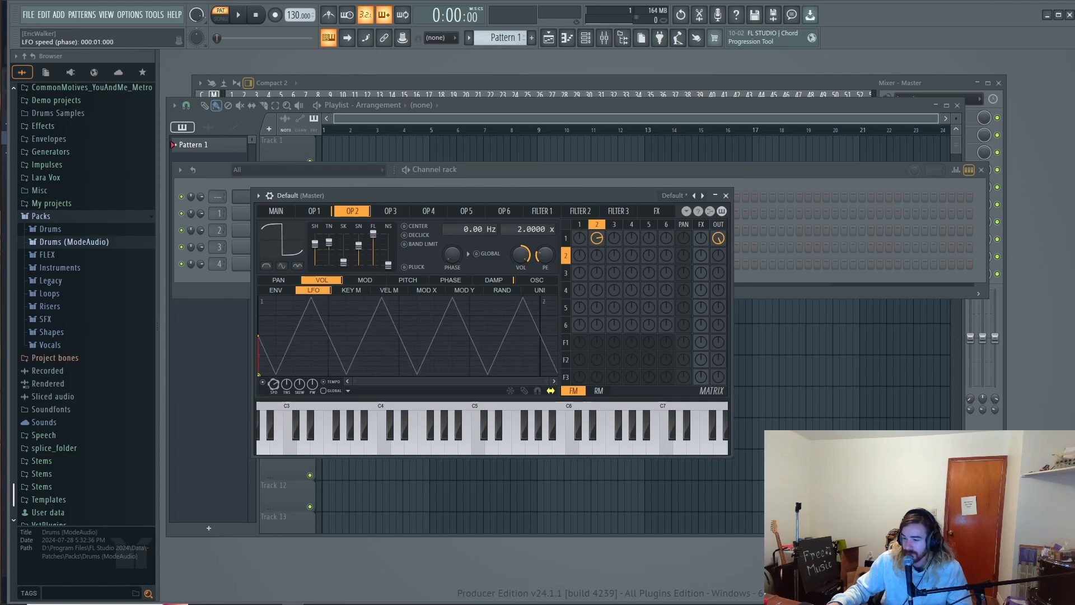
{"action": "key", "text": "x"}
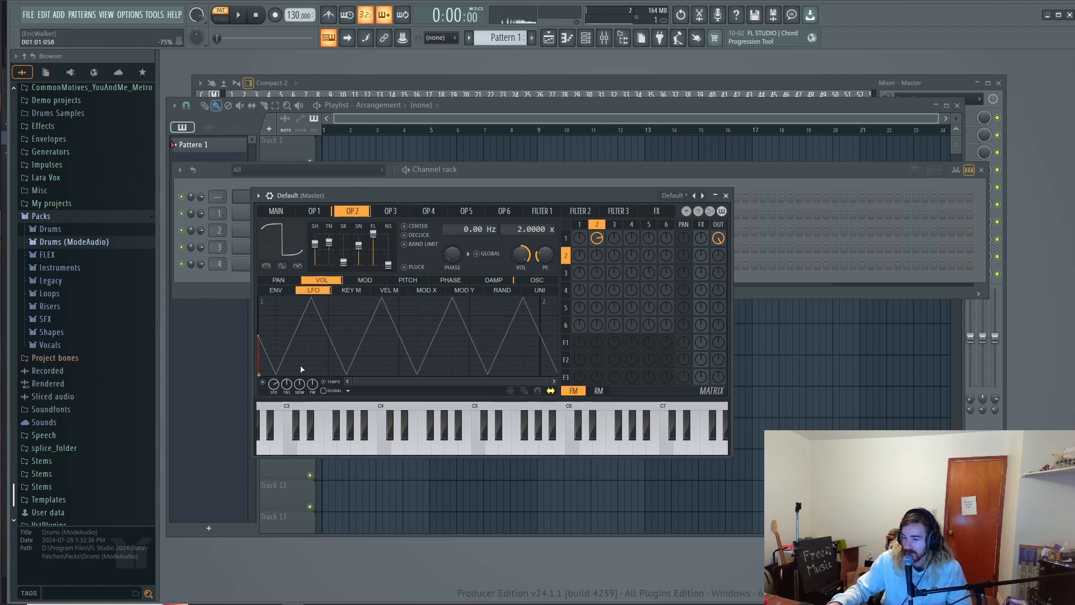
{"action": "key", "text": "x"}
{"action": "left_click_drag", "start_coordinate": [275, 383], "coordinate": [275, 403]}
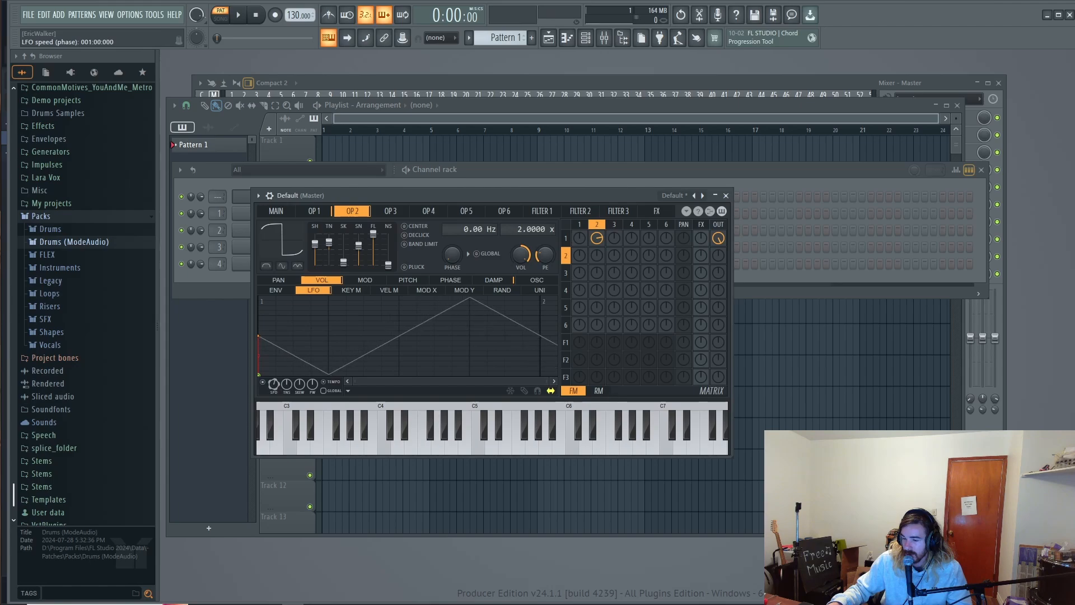
{"action": "key", "text": "x"}
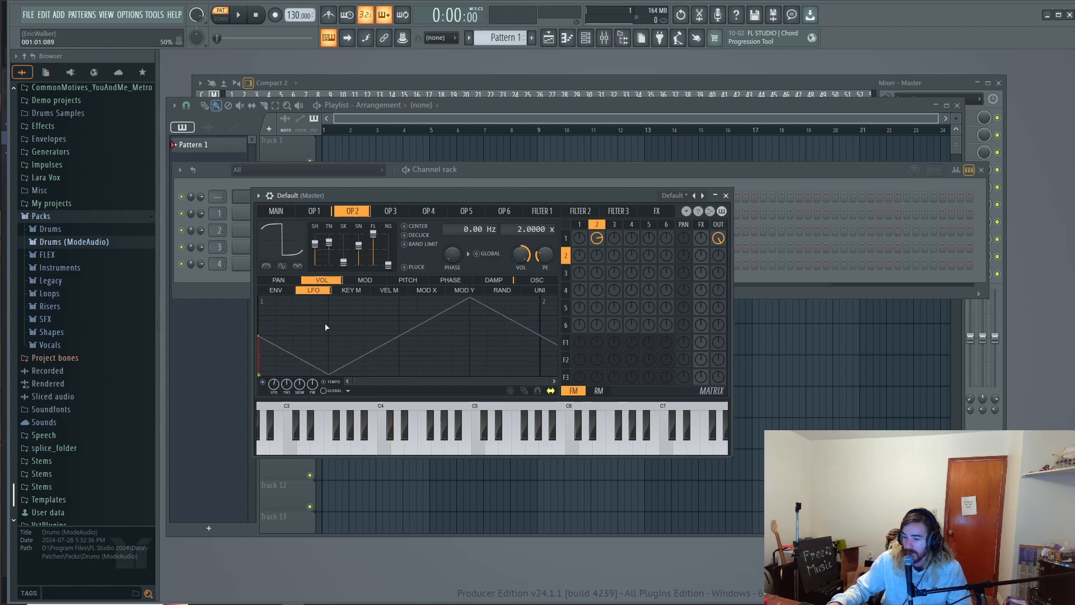
Copy operator 2's volume LFO state and paste it into operator 1's volume LFO.
{"action": "left_click", "coordinate": [349, 391]}
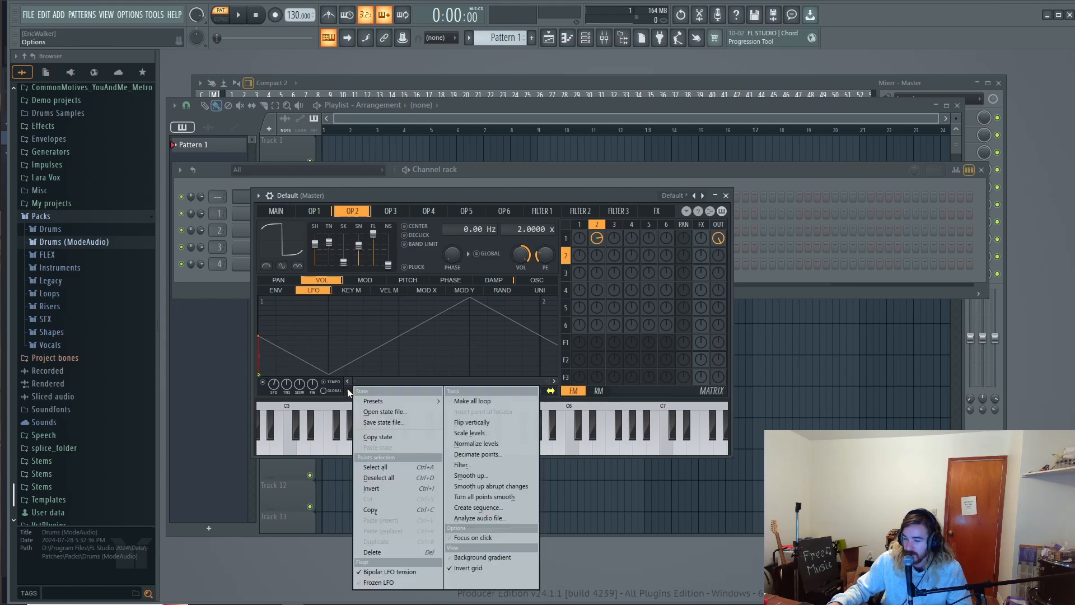
{"action": "left_click", "coordinate": [387, 438]}
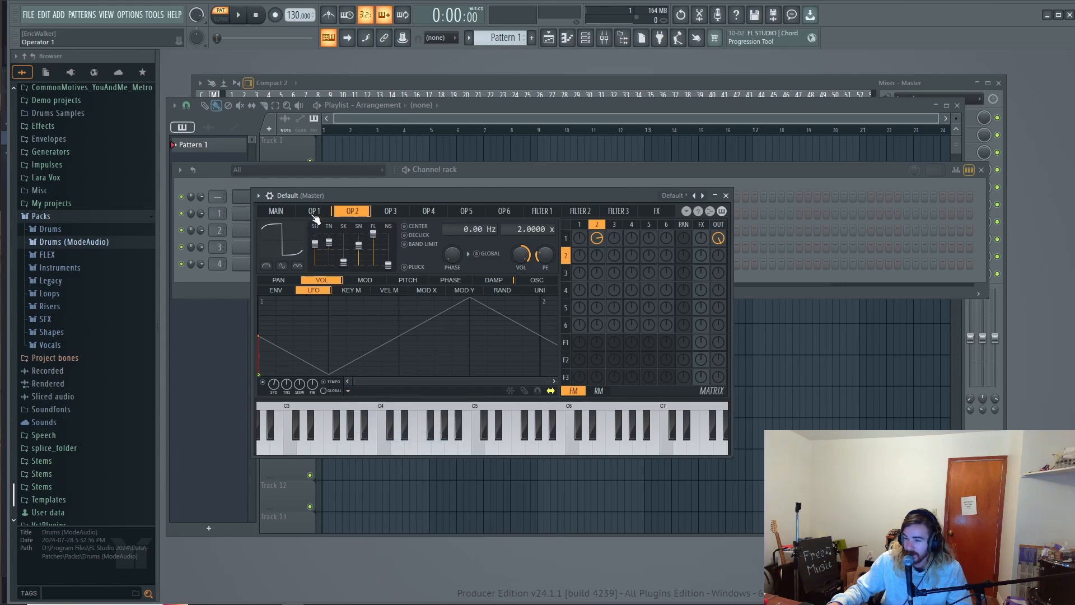
{"action": "left_click", "coordinate": [314, 211]}
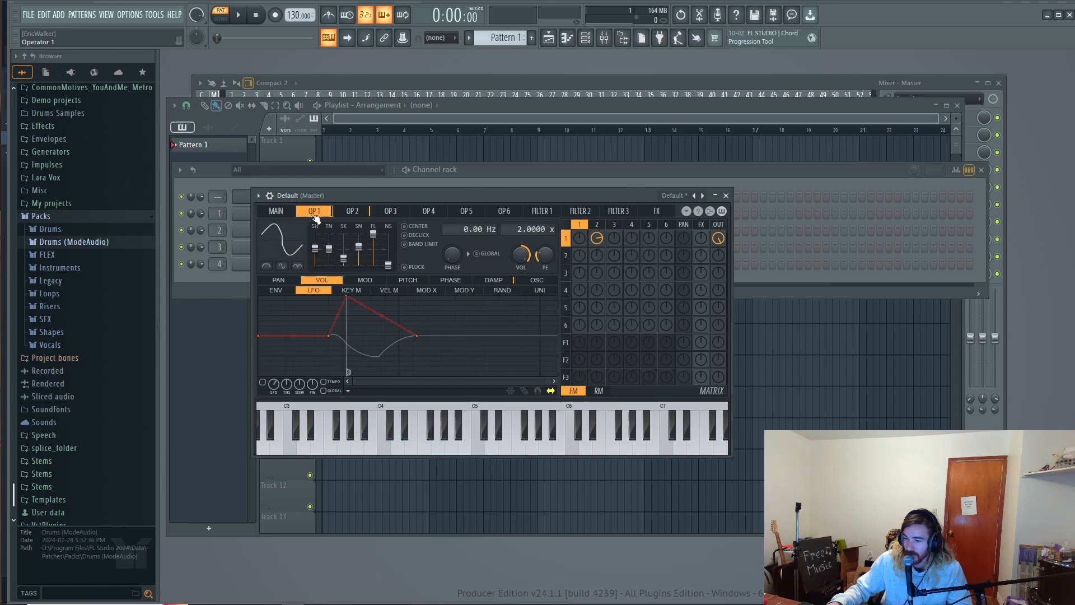
{"action": "left_click", "coordinate": [349, 390]}
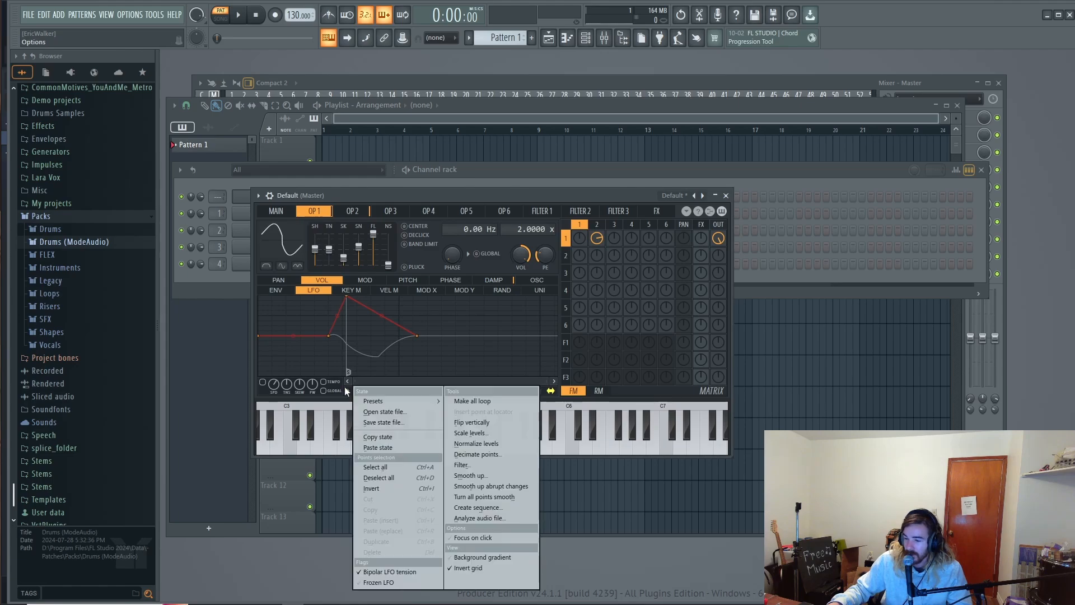
{"action": "left_click", "coordinate": [381, 448]}
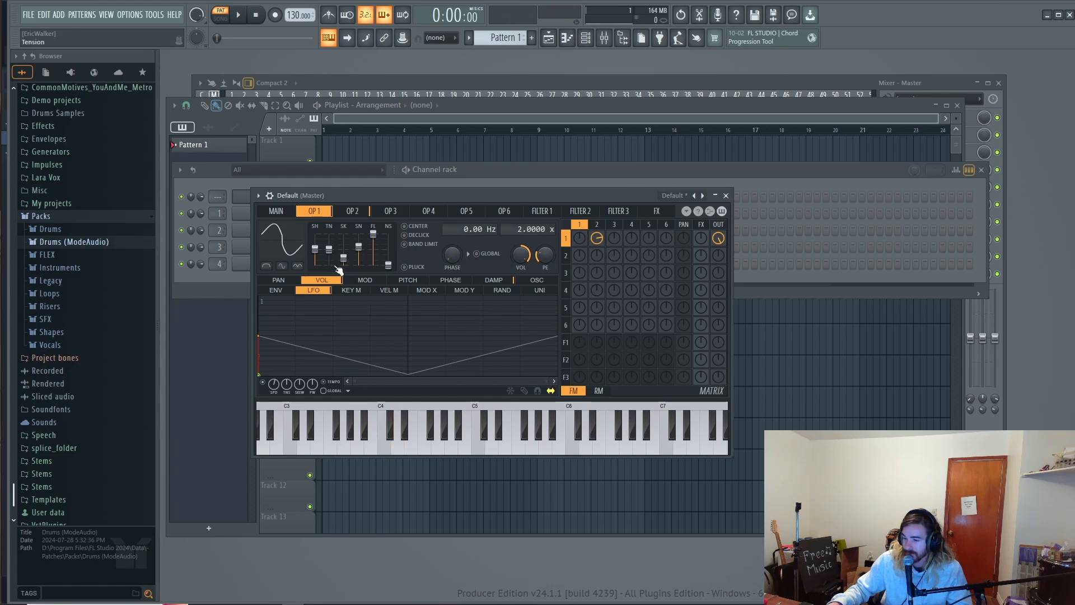
Compare the volume LFOs of operators 2 and 1, and audition the combined sound on note D4.
{"action": "left_click", "coordinate": [353, 211]}
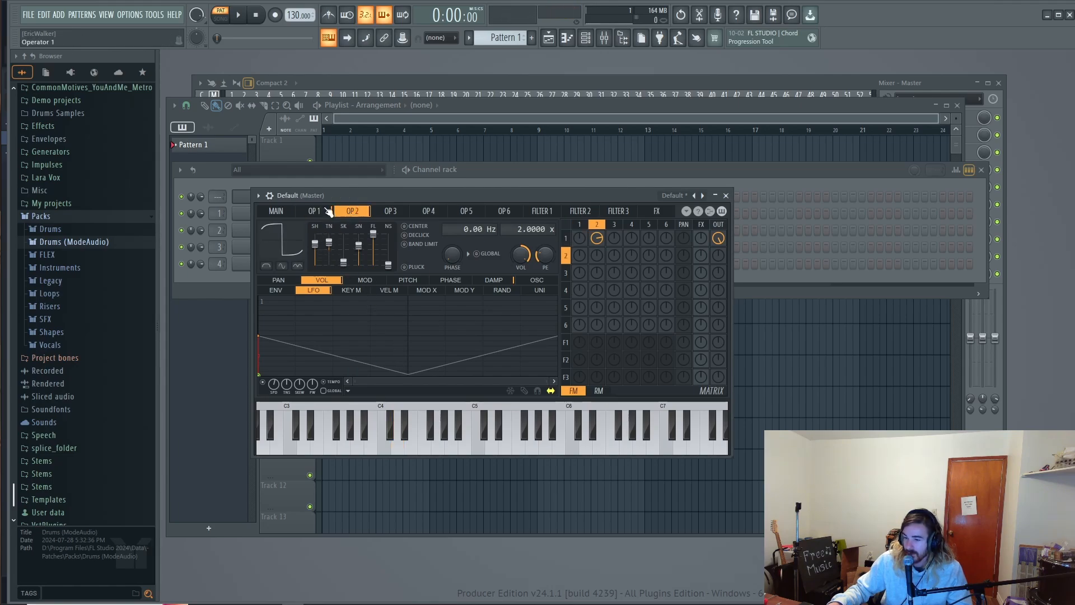
{"action": "left_click", "coordinate": [329, 212]}
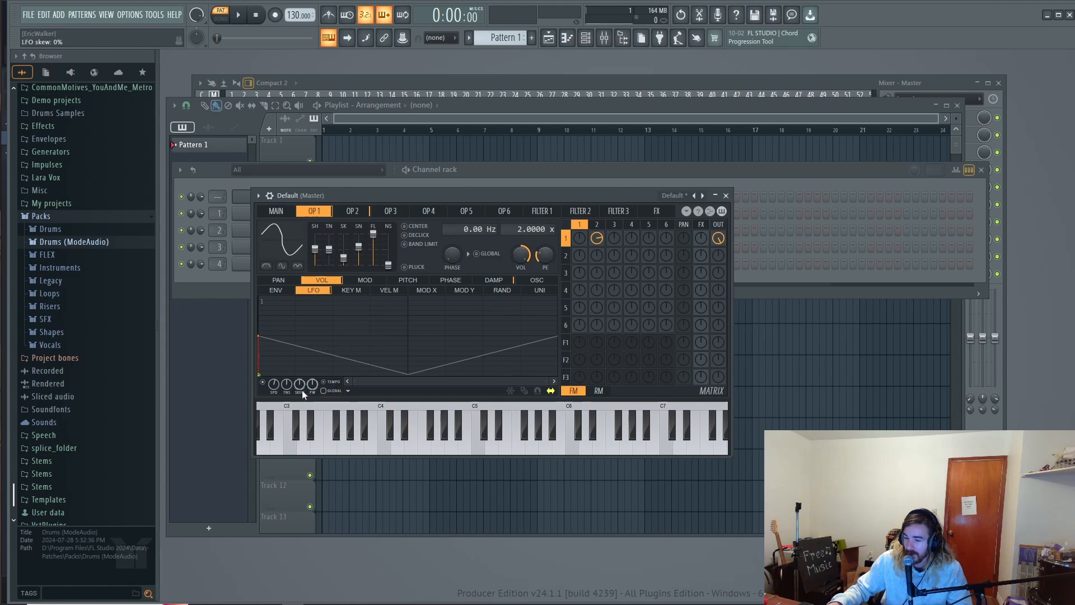
{"action": "key", "text": "x"}
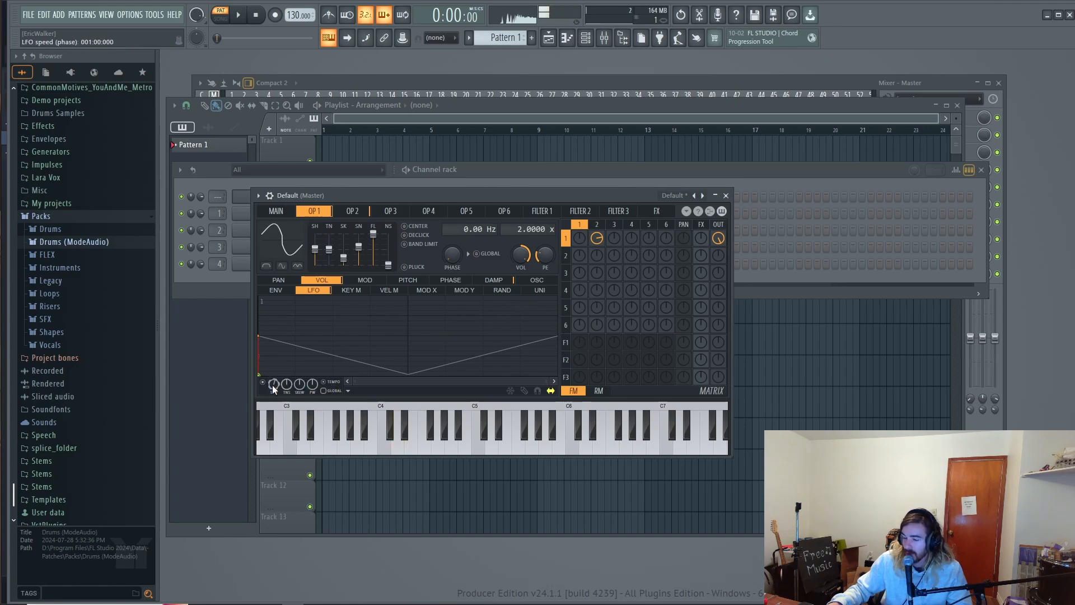
Set the volume LFO speed of operators 1 and 2 to 000:01:000, auditioning note D4 and comparing both LFOs.
{"action": "key", "text": "x"}
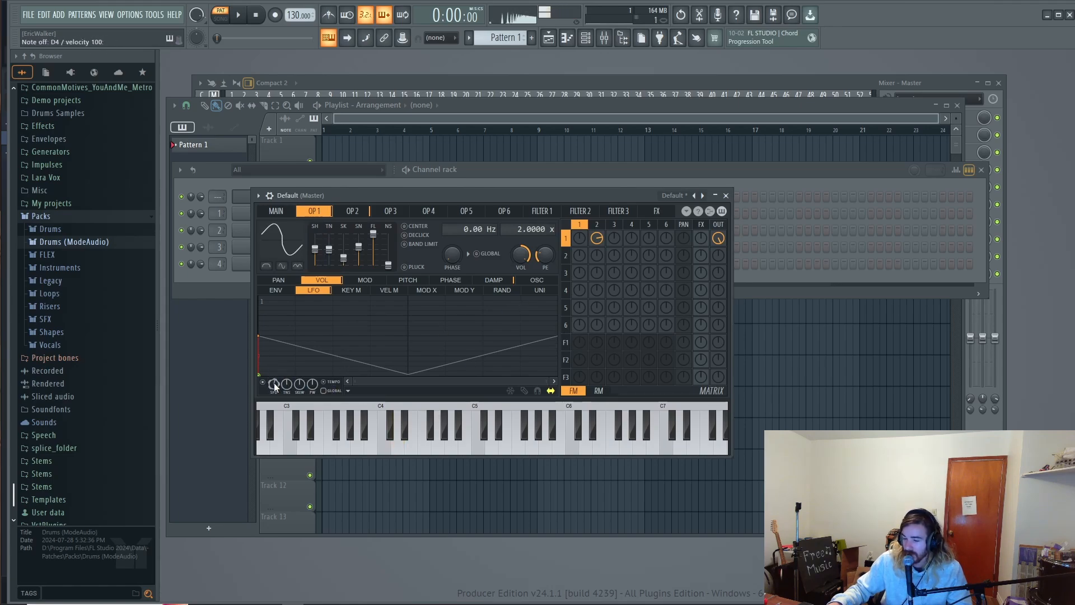
{"action": "key", "text": "x"}
{"action": "left_click_drag", "start_coordinate": [274, 384], "coordinate": [274, 366]}
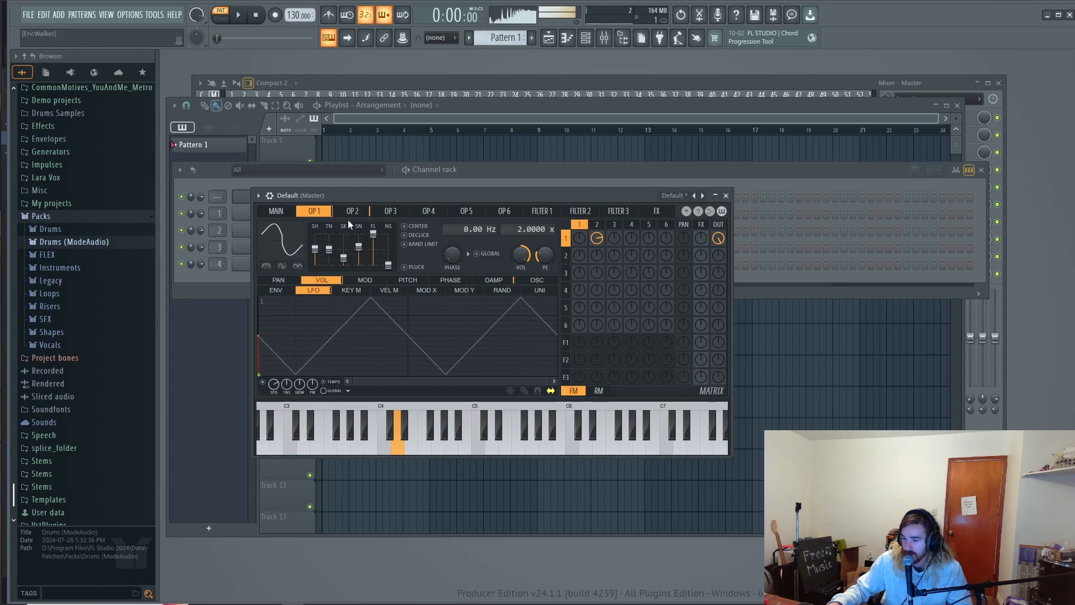
{"action": "left_click", "coordinate": [353, 215]}
{"action": "left_click_drag", "start_coordinate": [274, 384], "coordinate": [274, 367]}
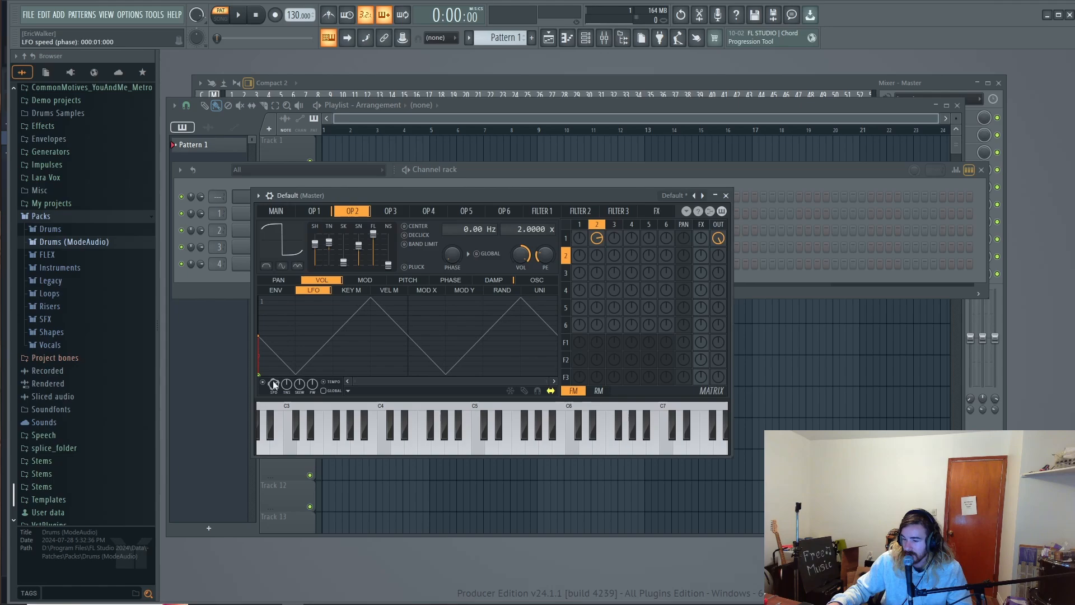
{"action": "left_click", "coordinate": [311, 212]}
{"action": "left_click", "coordinate": [343, 214]}
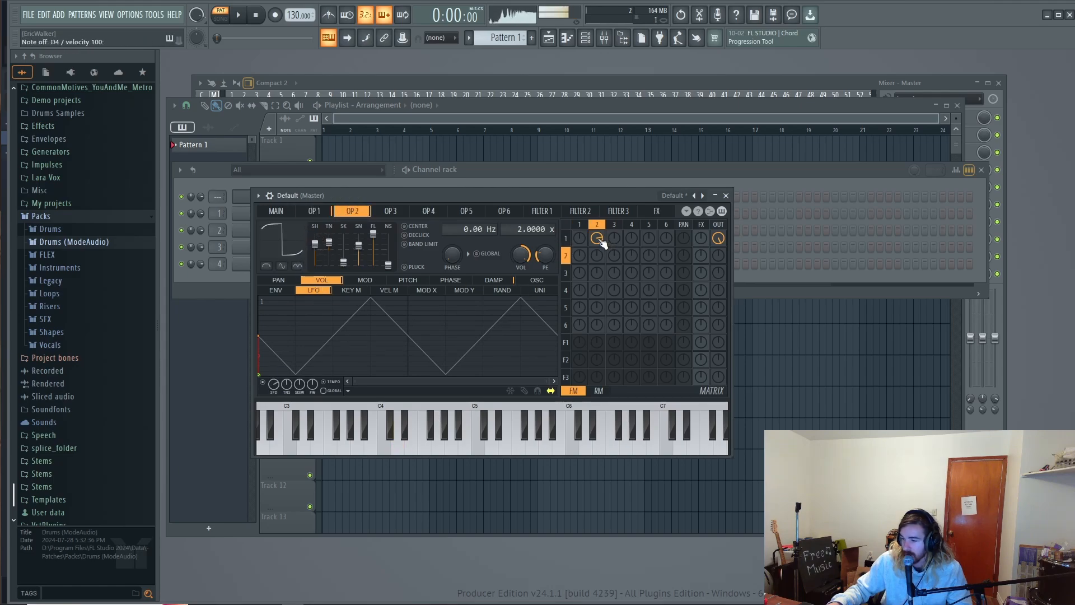
Set the master pitch to -24.00 semitones in the main settings and audition note D4.
{"action": "left_click", "coordinate": [284, 211]}
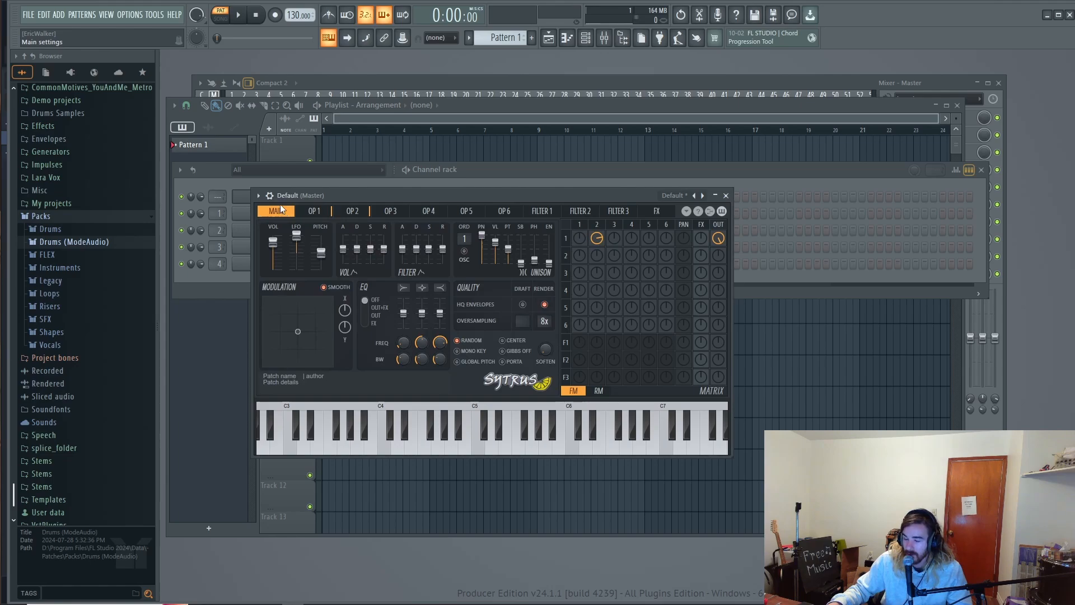
{"action": "left_click_drag", "start_coordinate": [323, 253], "coordinate": [322, 271]}
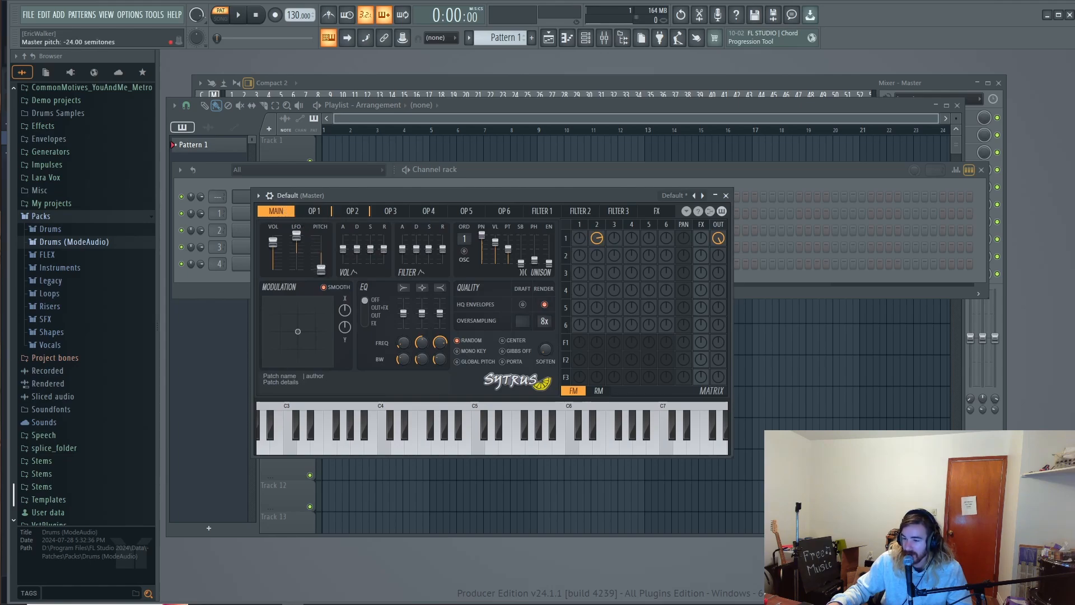
{"action": "key", "text": "x"}
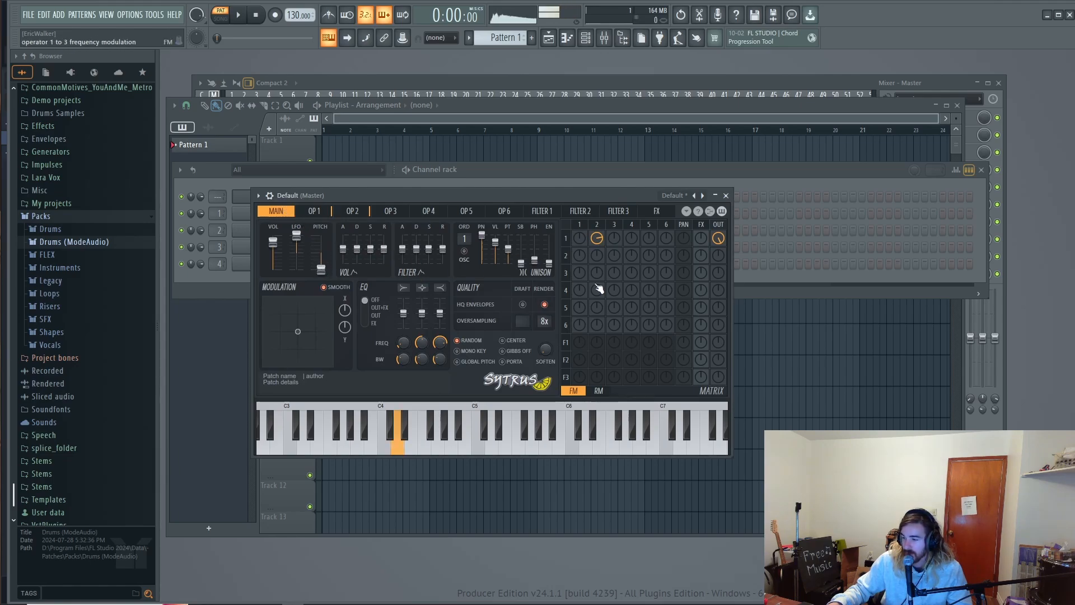
Reshape operator 2's waveform with its shape at 25%, and adjust how strongly operator 2 frequency-modulates operator 1.
{"action": "left_click_drag", "start_coordinate": [602, 240], "coordinate": [600, 239]}
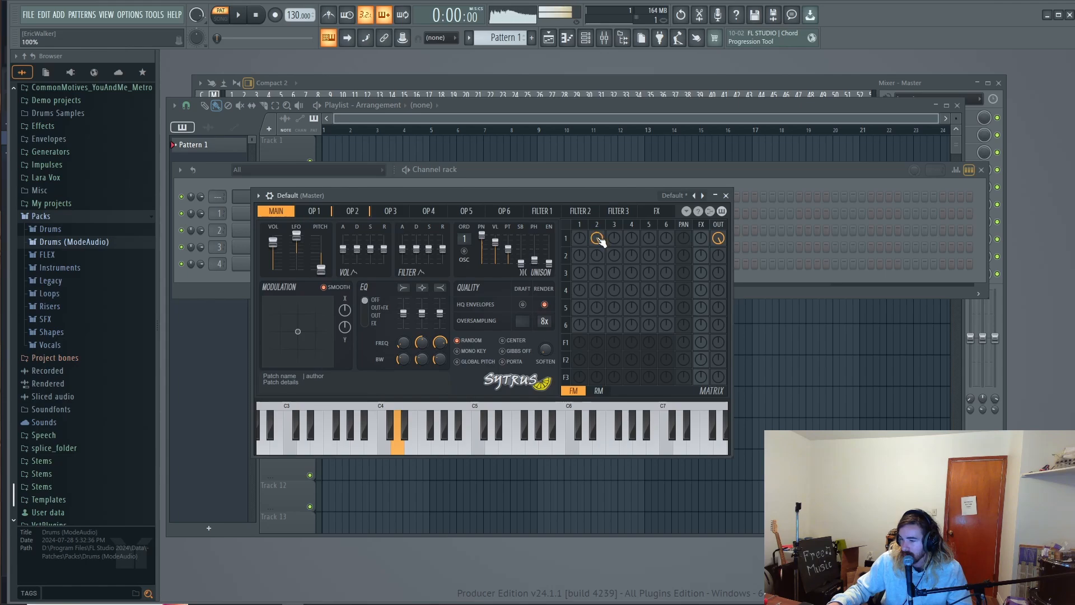
{"action": "left_click", "coordinate": [352, 210]}
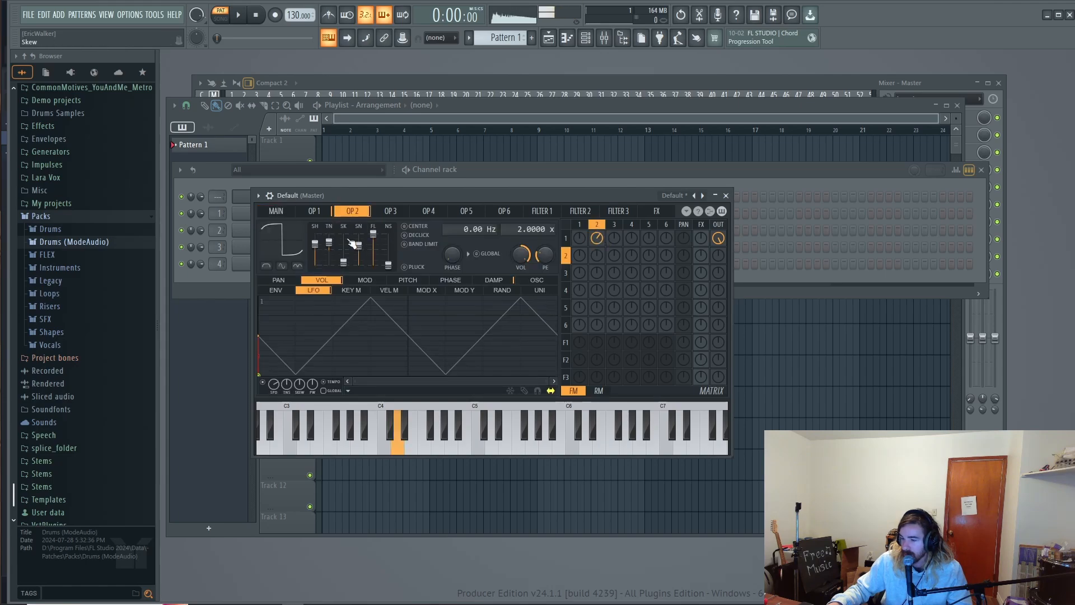
{"action": "left_click_drag", "start_coordinate": [358, 233], "coordinate": [315, 258]}
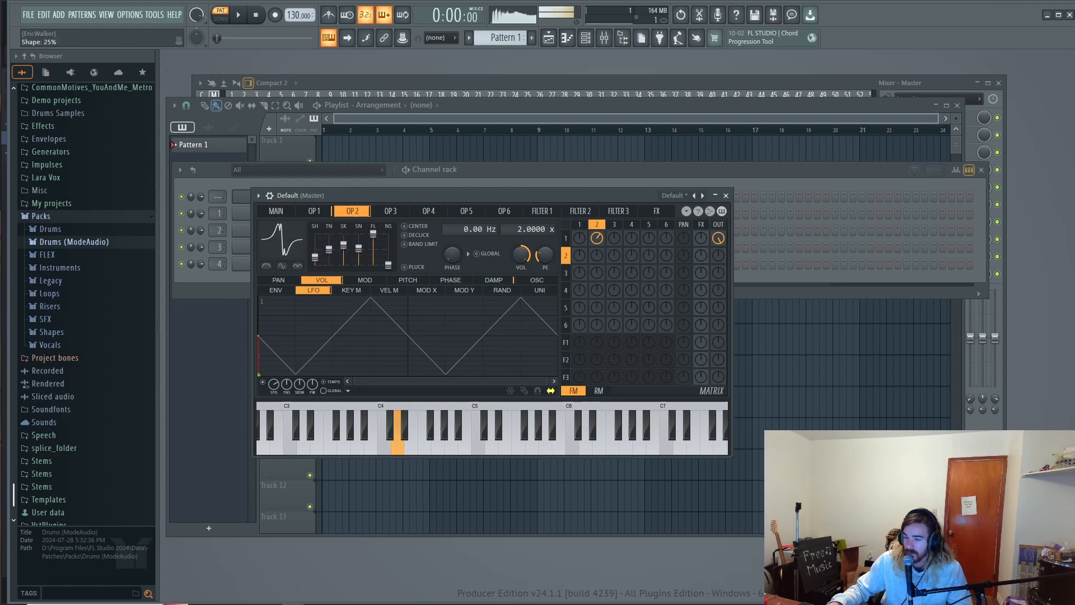
{"action": "left_click", "coordinate": [597, 238]}
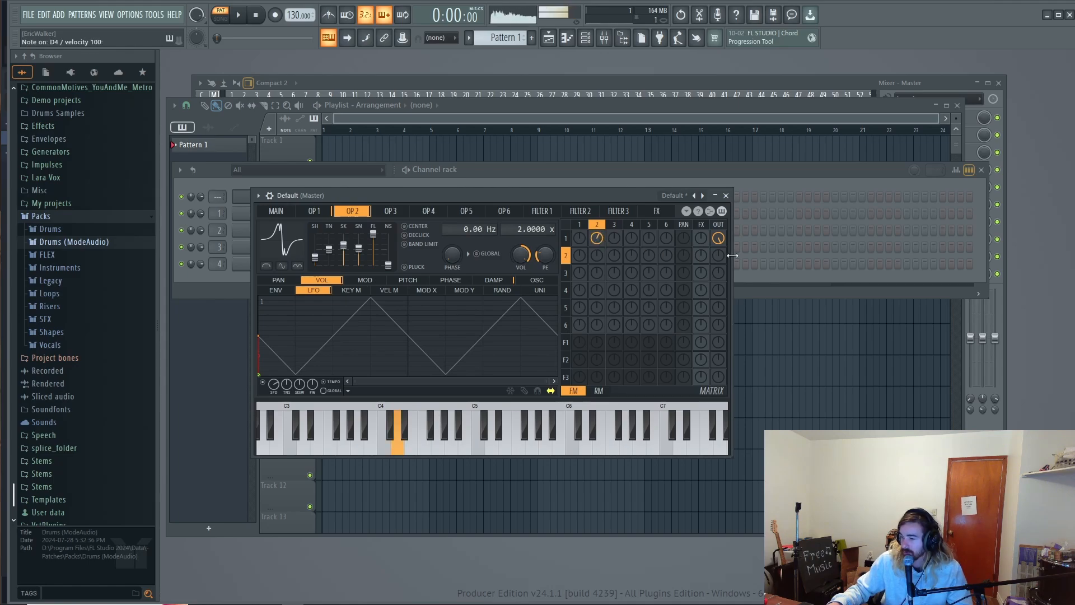
Send operator 2 to the output and let it frequency-modulate itself in the matrix.
{"action": "left_click_drag", "start_coordinate": [718, 255], "coordinate": [717, 241]}
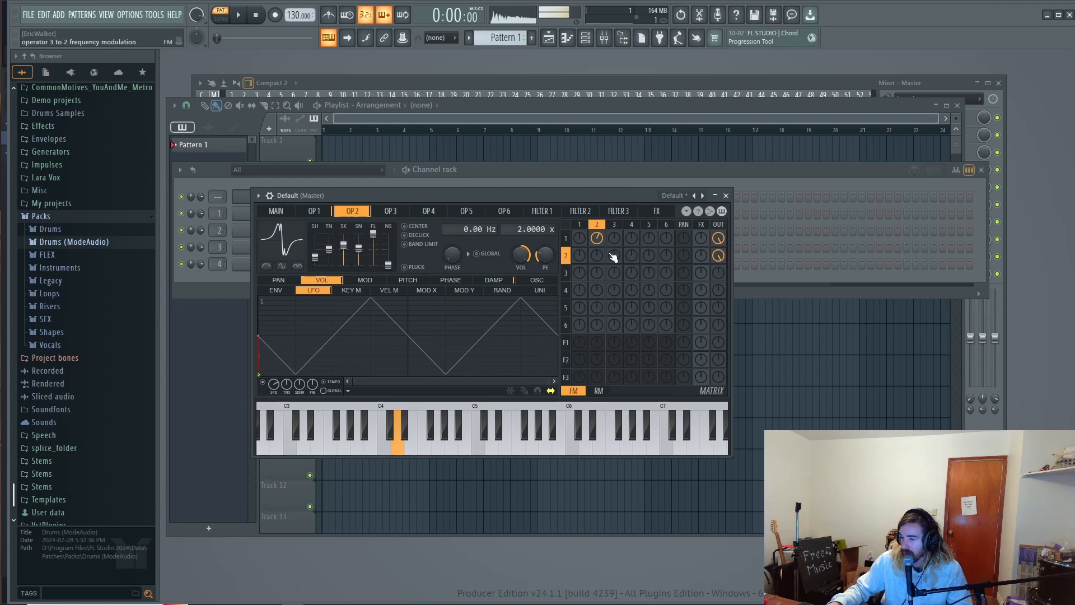
{"action": "mouse_move", "coordinate": [597, 255]}
{"action": "left_mouse_down"}
{"action": "mouse_move", "coordinate": [597, 243]}
{"action": "mouse_move", "coordinate": [597, 257]}
{"action": "left_mouse_up"}
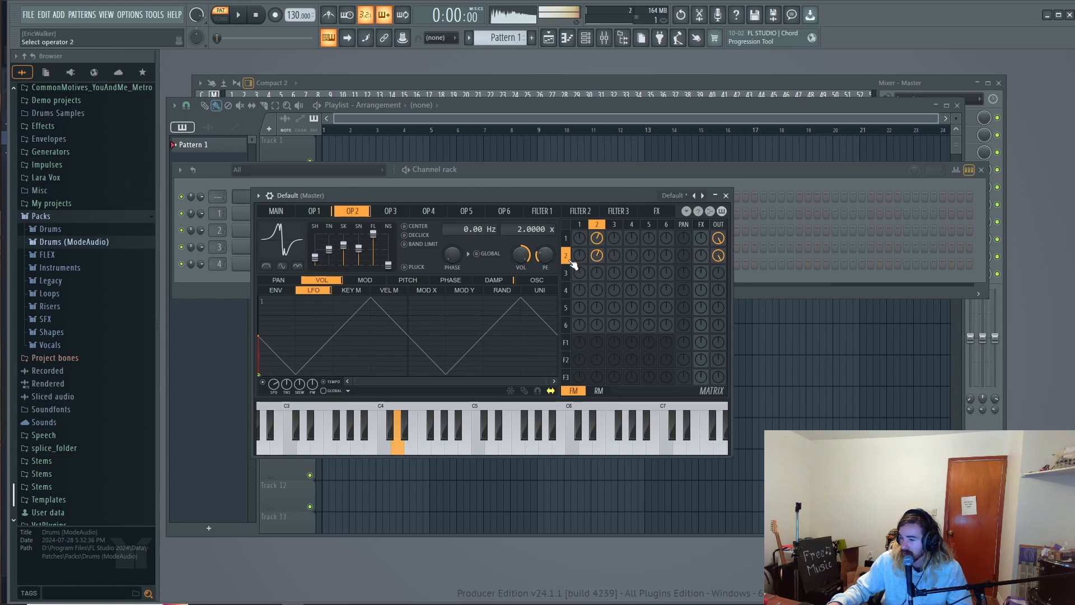
Try frequency-modulating operator 2 with operator 1 at 21%, and reset that matrix amount.
{"action": "left_click", "coordinate": [579, 225]}
{"action": "left_click", "coordinate": [580, 255]}
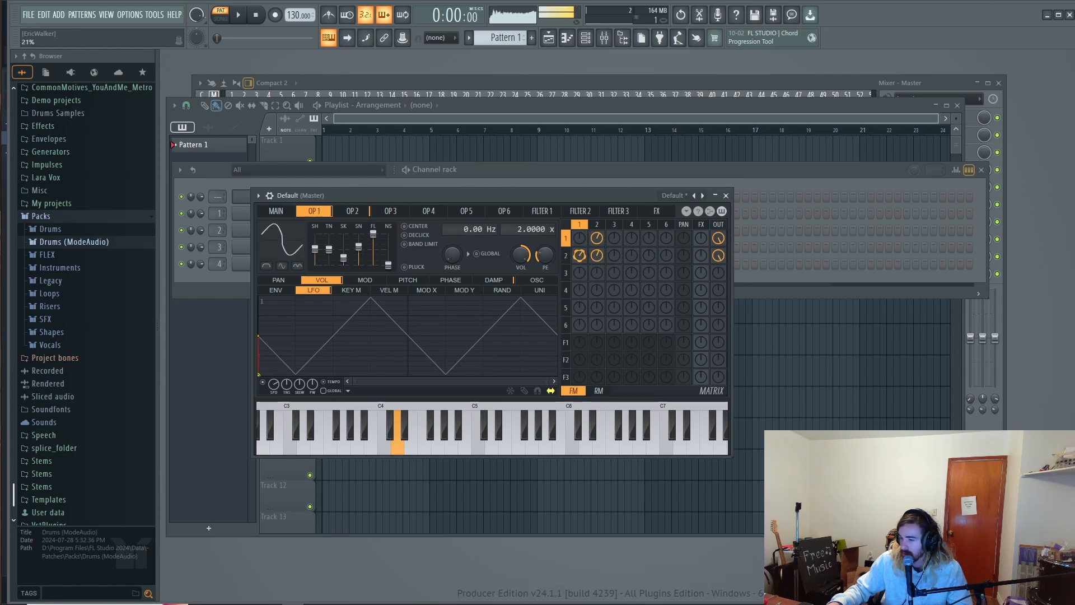
{"action": "key", "text": "x"}
{"action": "left_click", "coordinate": [579, 256], "text": "alt"}
Audition note D4 and remove operator 2 from the output, keeping it only as a modulator.
{"action": "key", "text": "x"}
{"action": "key", "text": "x"}
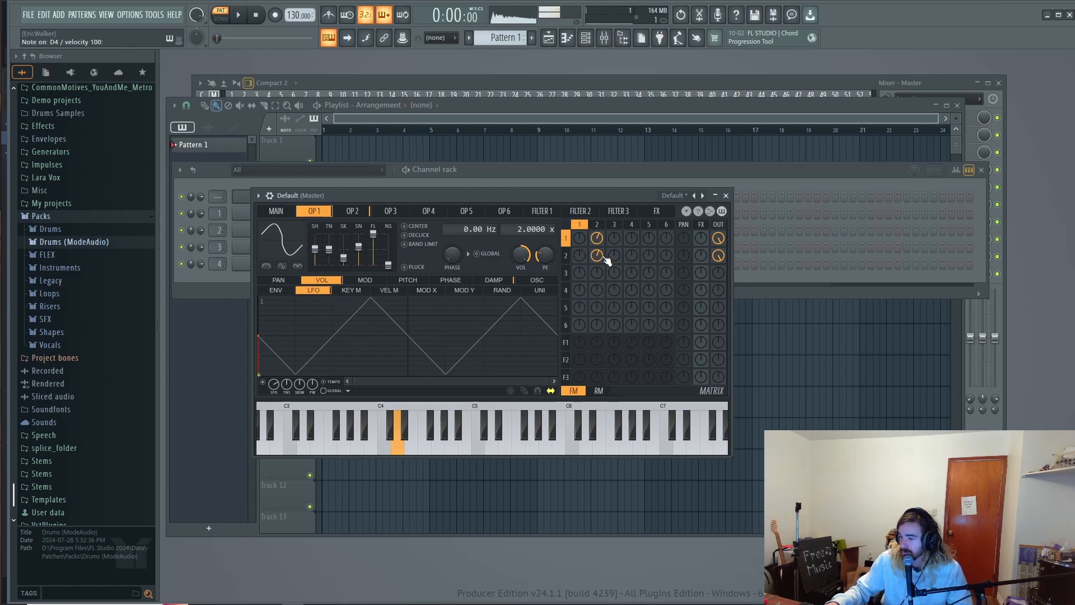
{"action": "key", "text": "x"}
{"action": "left_click_drag", "start_coordinate": [719, 259], "coordinate": [719, 297]}
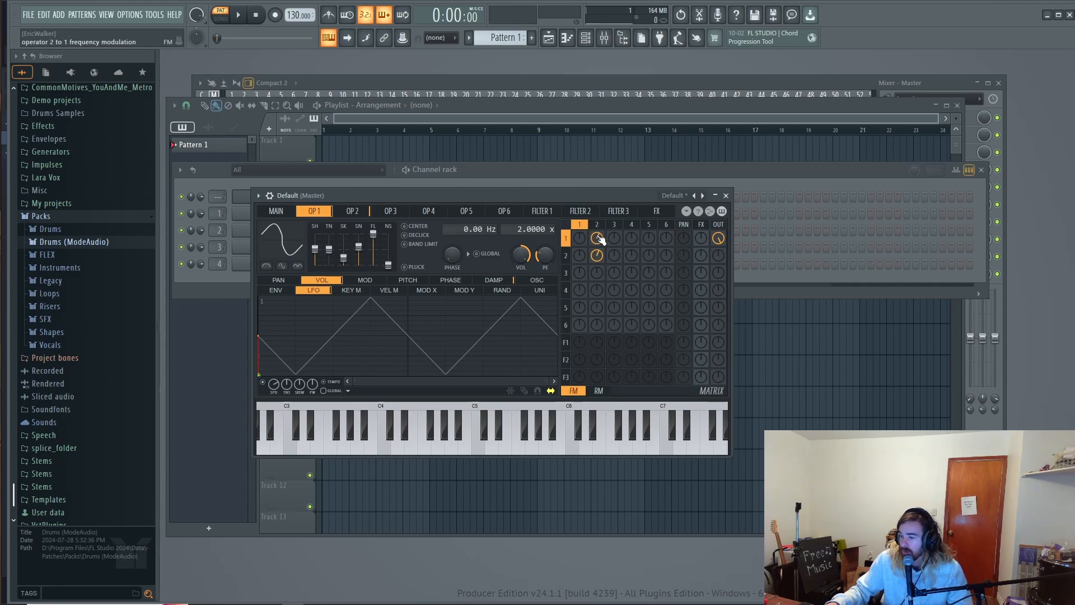
{"action": "key", "text": "x"}
Add operator 3 as a modulator of operator 1, set its waveform skew to 90%, and adjust the modulation amount while auditioning D4.
{"action": "left_click_drag", "start_coordinate": [620, 243], "coordinate": [619, 218]}
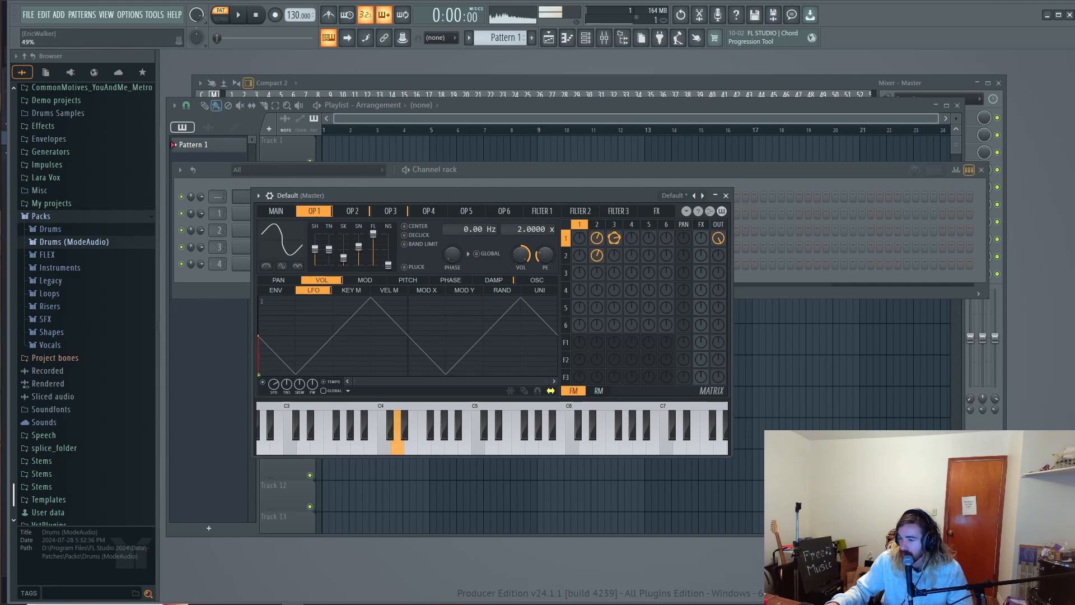
{"action": "left_click", "coordinate": [389, 213]}
{"action": "left_click_drag", "start_coordinate": [344, 260], "coordinate": [344, 236]}
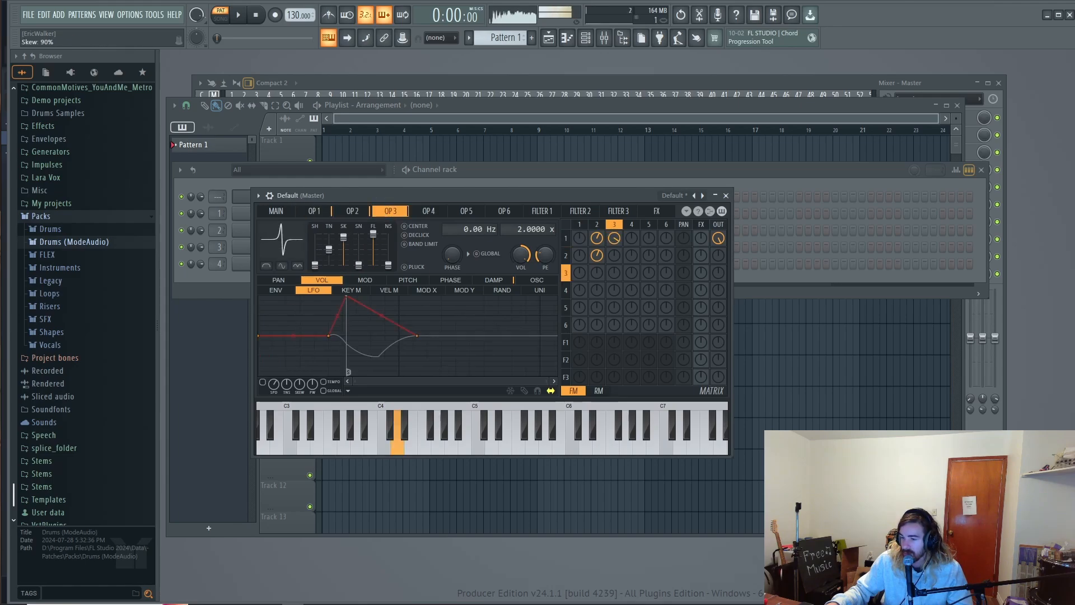
{"action": "key", "text": "x"}
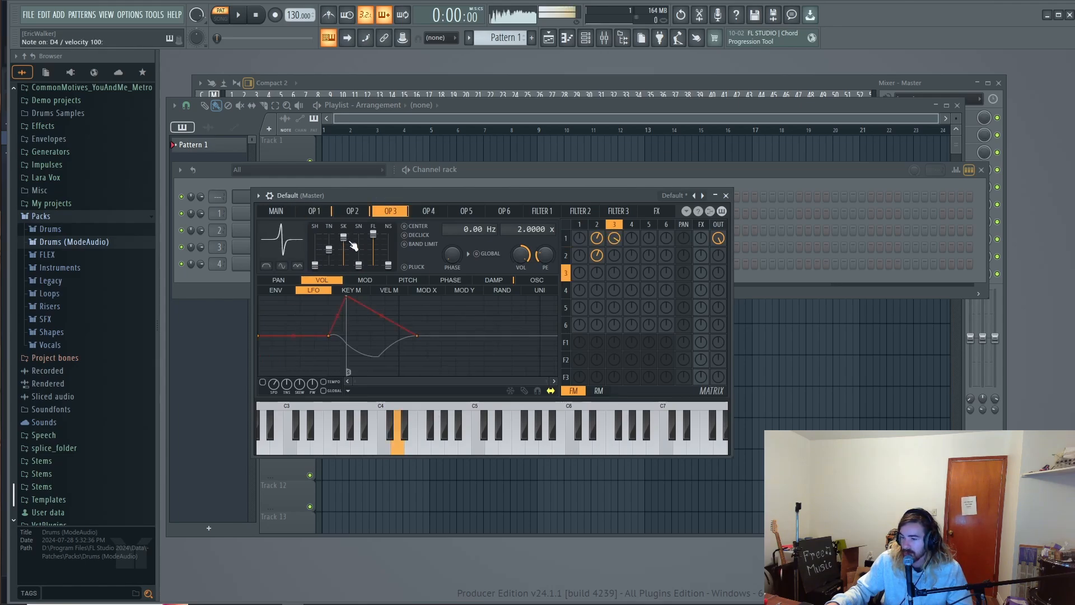
{"action": "key", "text": "x"}
{"action": "left_click_drag", "start_coordinate": [614, 239], "coordinate": [614, 262]}
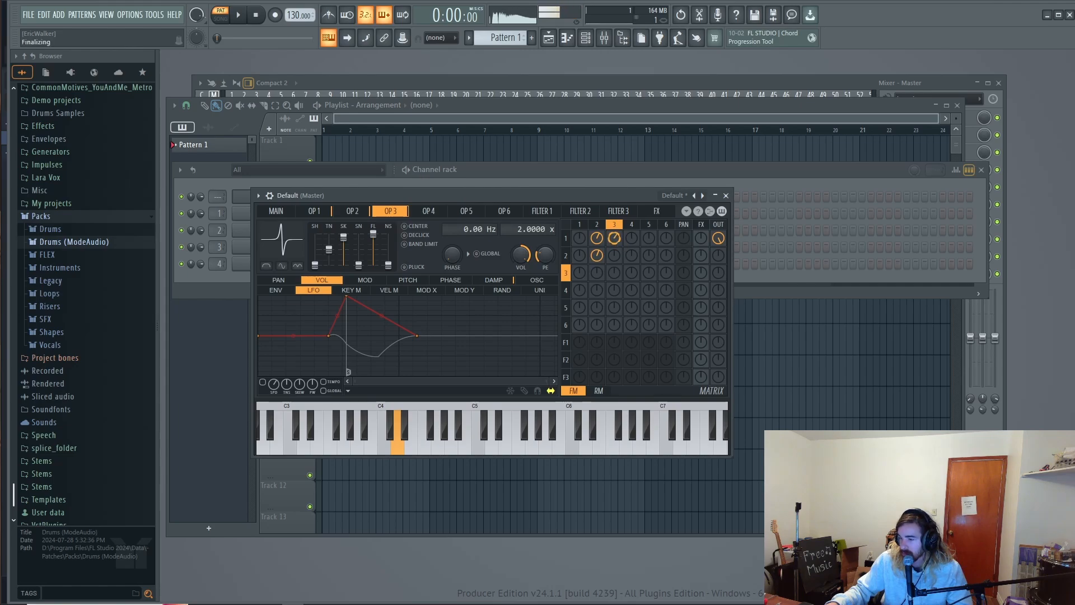
In operator 3's volume Mod X mapping, lower the end point to the lowest level for a falling line.
{"action": "left_click", "coordinate": [399, 292]}
{"action": "key", "text": "x"}
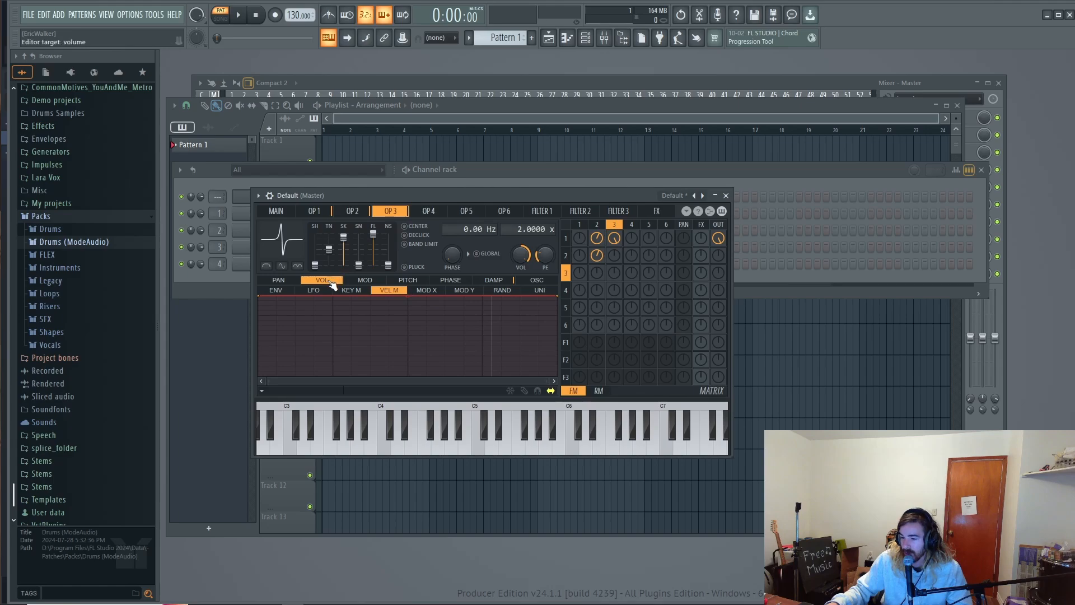
{"action": "left_click", "coordinate": [436, 291]}
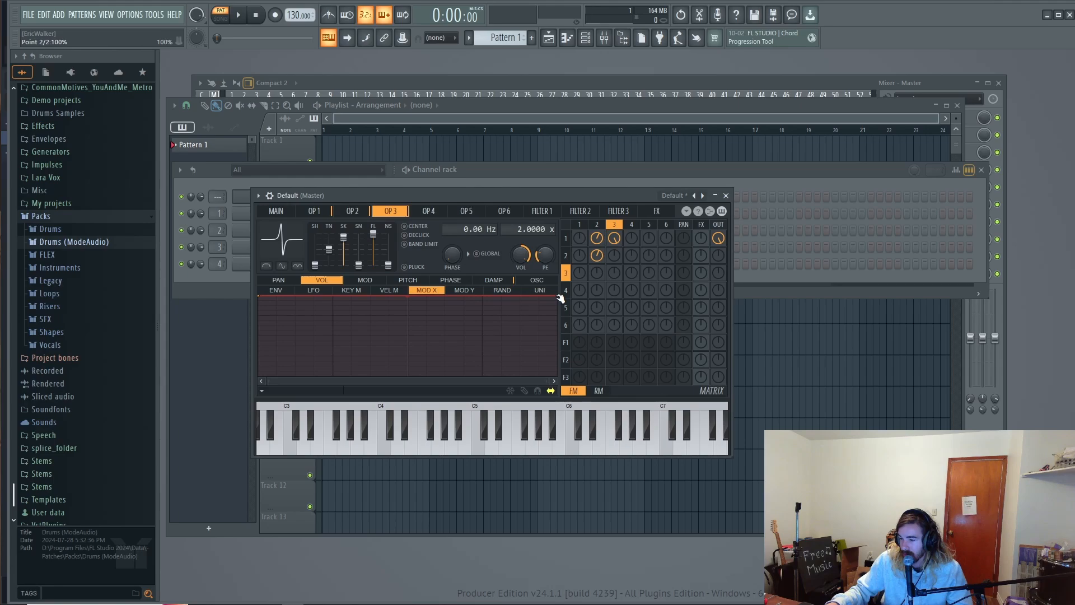
{"action": "left_click_drag", "start_coordinate": [560, 299], "coordinate": [554, 371]}
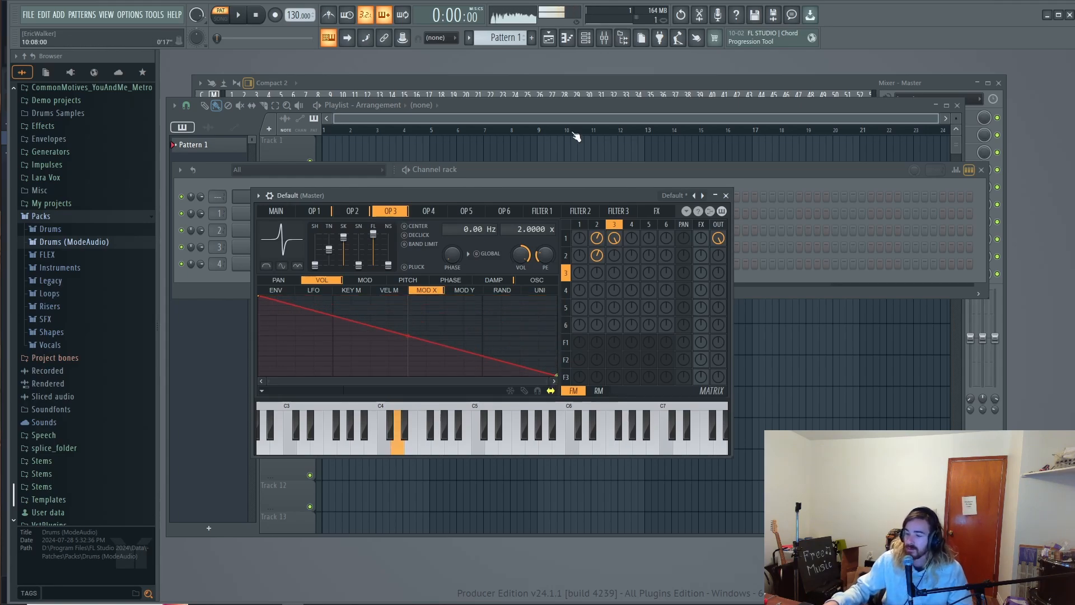
Audition operator 3's Mod X mapping by sweeping the X/Y modulation control across its range in the main settings.
{"action": "left_click", "coordinate": [289, 211]}
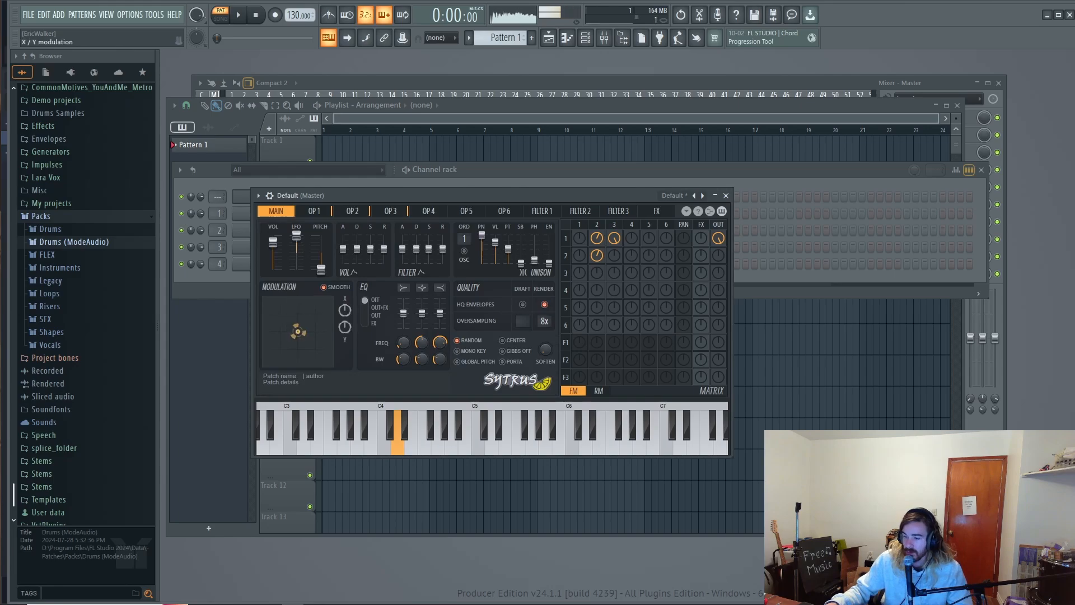
{"action": "left_click_drag", "start_coordinate": [327, 304], "coordinate": [266, 354]}
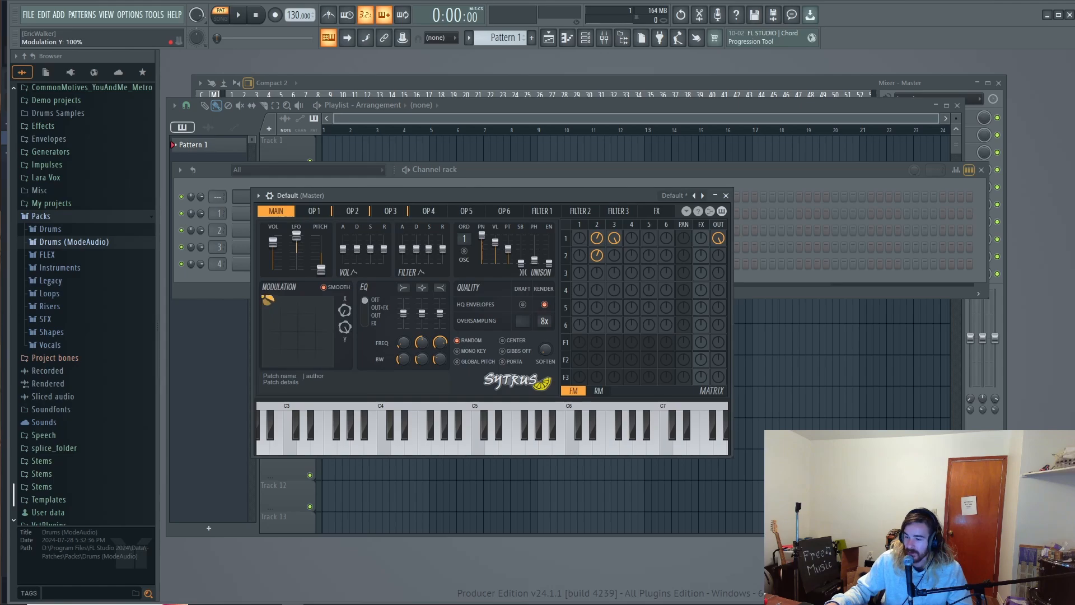
{"action": "left_click_drag", "start_coordinate": [267, 299], "coordinate": [332, 297]}
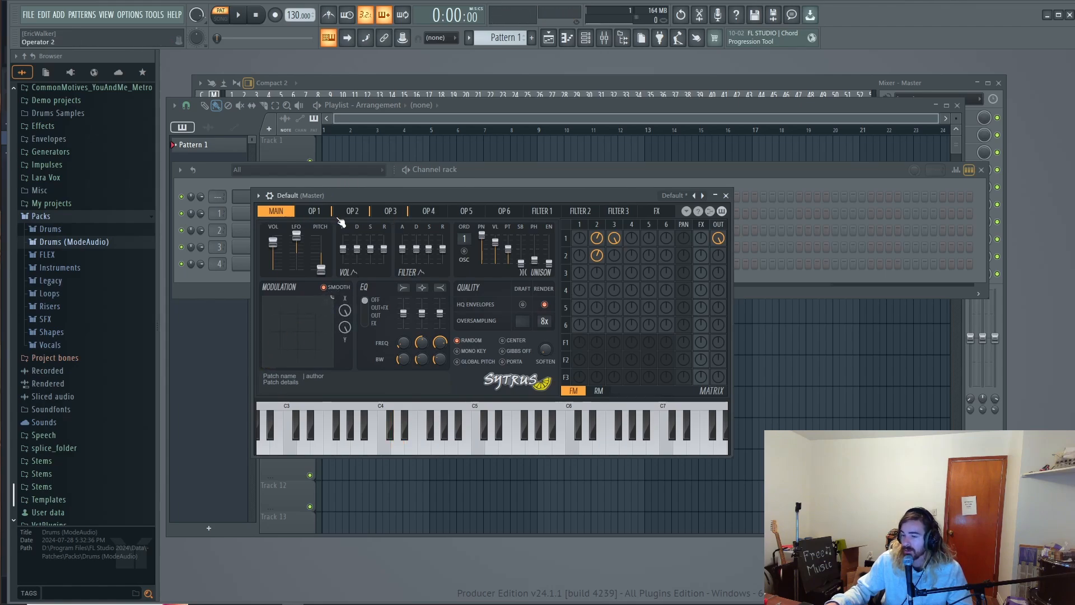
In operator 2's volume Mod Y mapping, lower the start point to the lowest level for a rising line.
{"action": "left_click", "coordinate": [352, 211]}
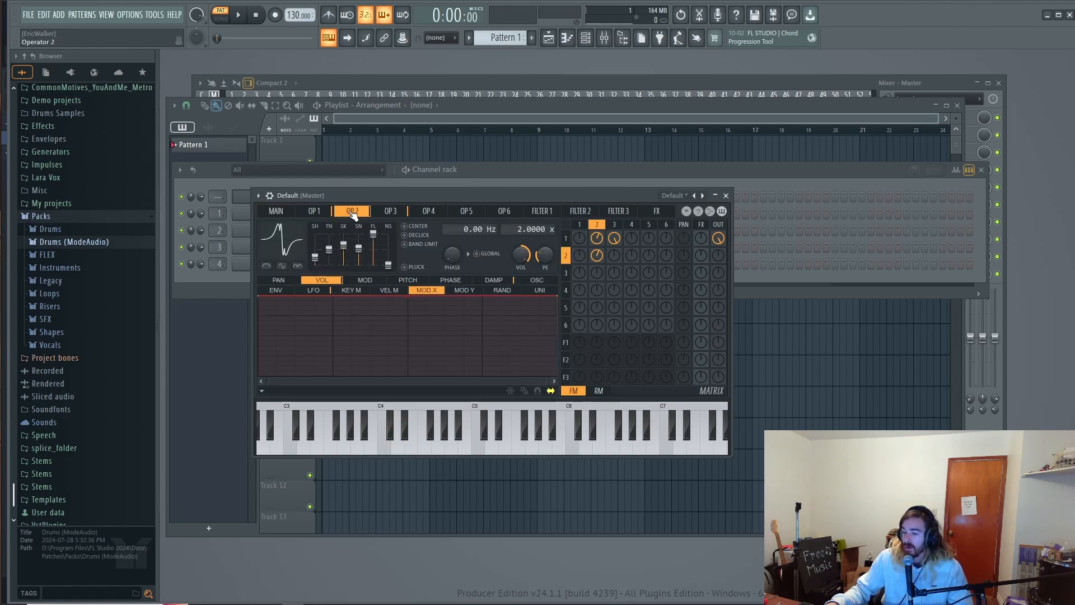
{"action": "left_click", "coordinate": [470, 295]}
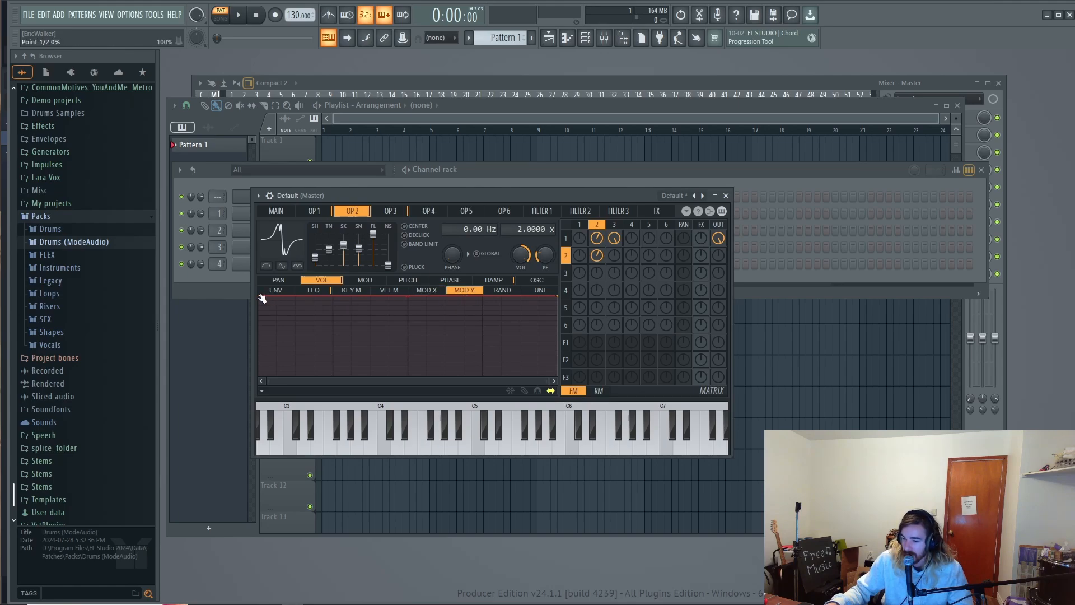
{"action": "left_click_drag", "start_coordinate": [262, 299], "coordinate": [240, 413]}
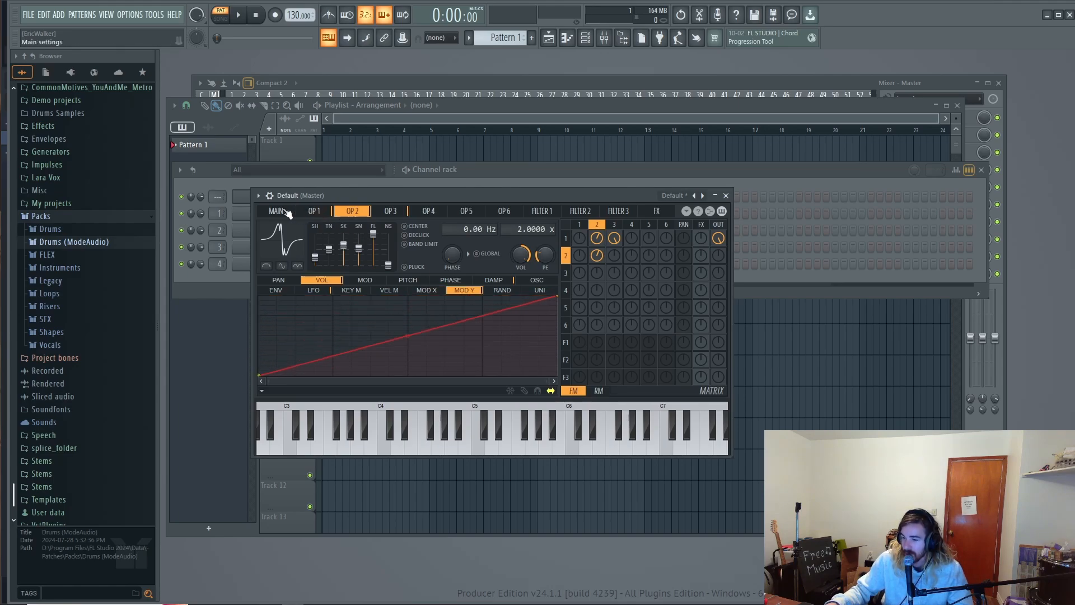
Audition the X and Y modulation across their ranges on note D4, leaving both at their lowest values.
{"action": "left_click", "coordinate": [277, 211]}
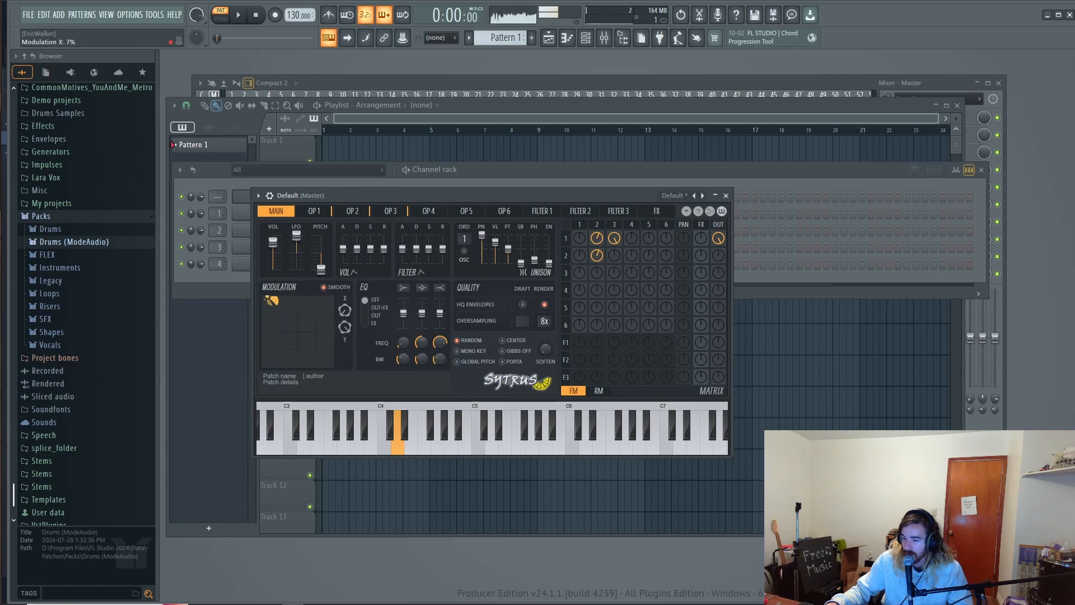
{"action": "left_click_drag", "start_coordinate": [271, 300], "coordinate": [290, 340]}
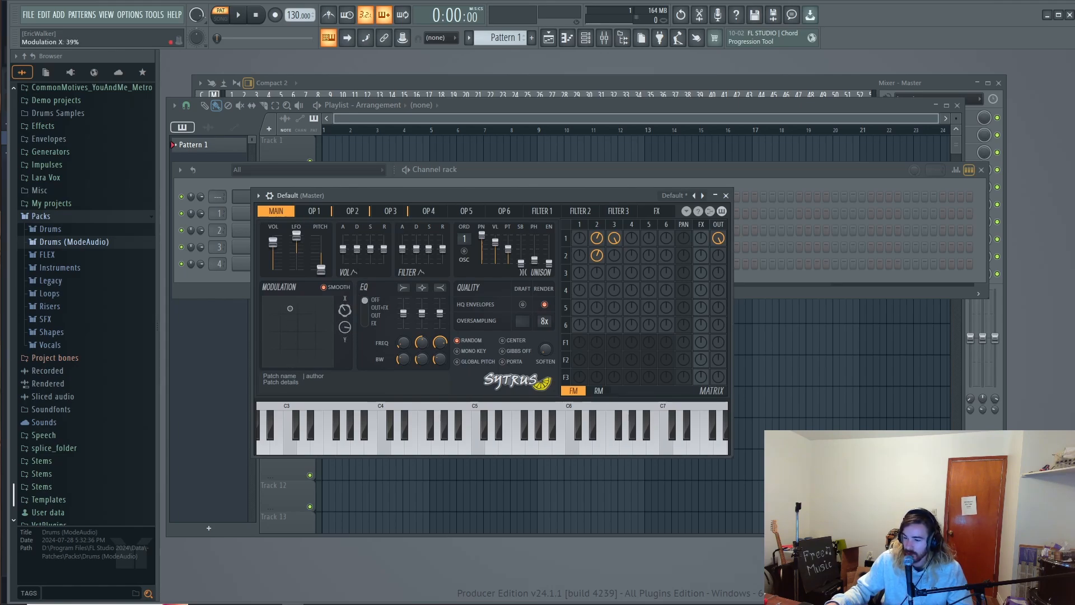
{"action": "left_click_drag", "start_coordinate": [348, 307], "coordinate": [348, 270]}
{"action": "key", "text": "x"}
{"action": "left_click_drag", "start_coordinate": [348, 317], "coordinate": [347, 389]}
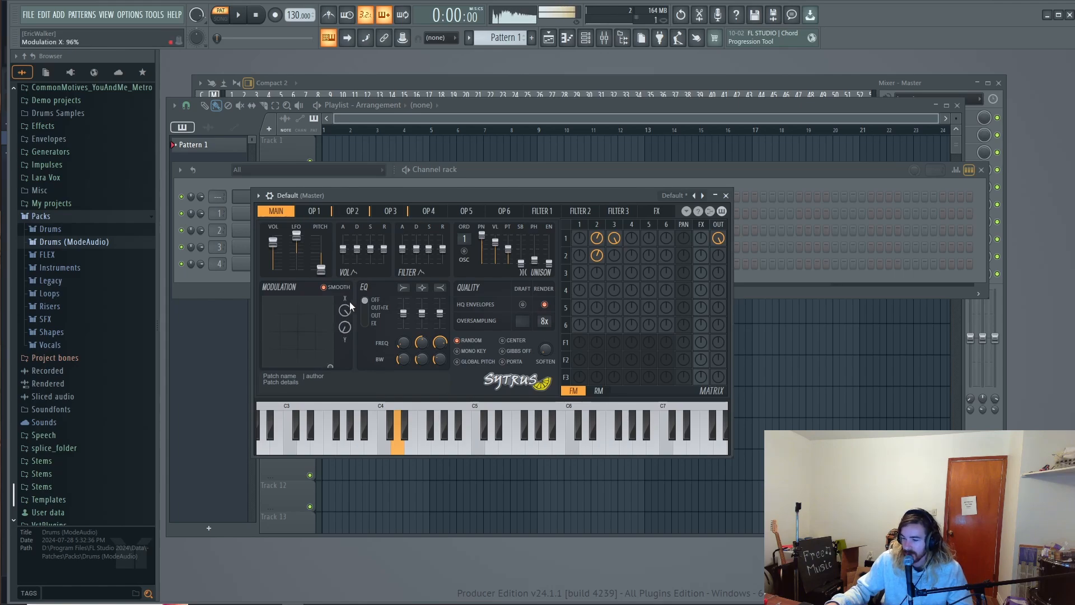
{"action": "left_click_drag", "start_coordinate": [347, 308], "coordinate": [347, 382]}
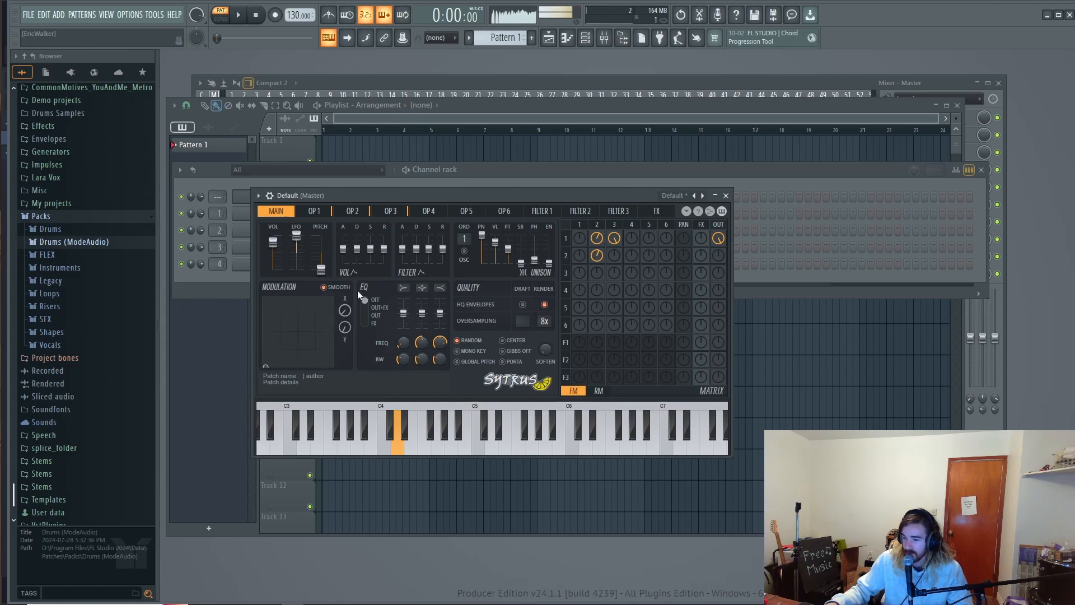
Speed up operator 1's volume LFO to 000:00:072.
{"action": "left_click", "coordinate": [323, 213]}
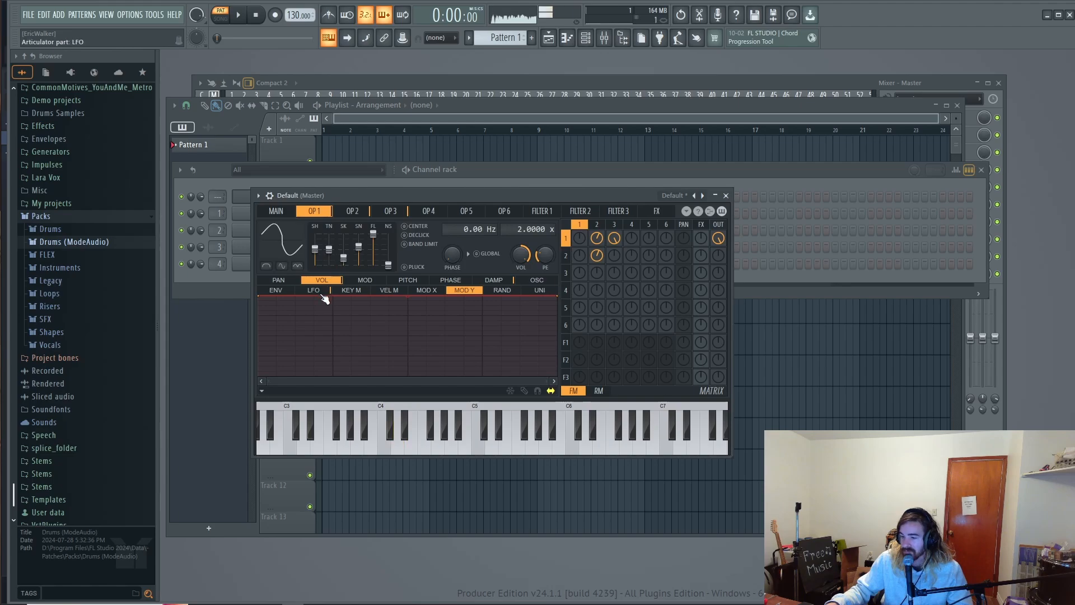
{"action": "left_click", "coordinate": [314, 290]}
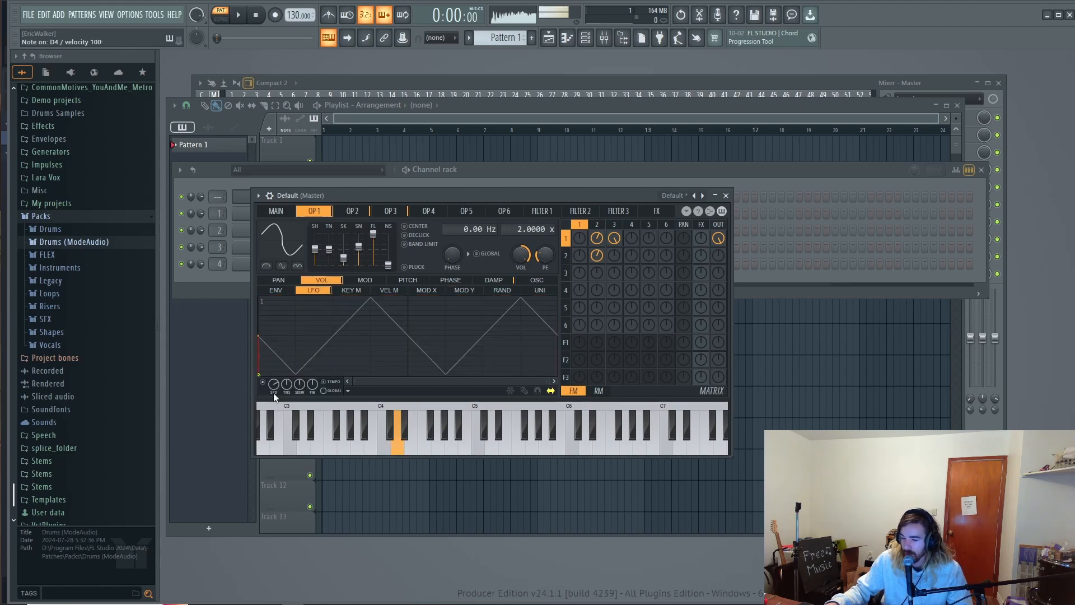
{"action": "left_click_drag", "start_coordinate": [274, 389], "coordinate": [274, 374]}
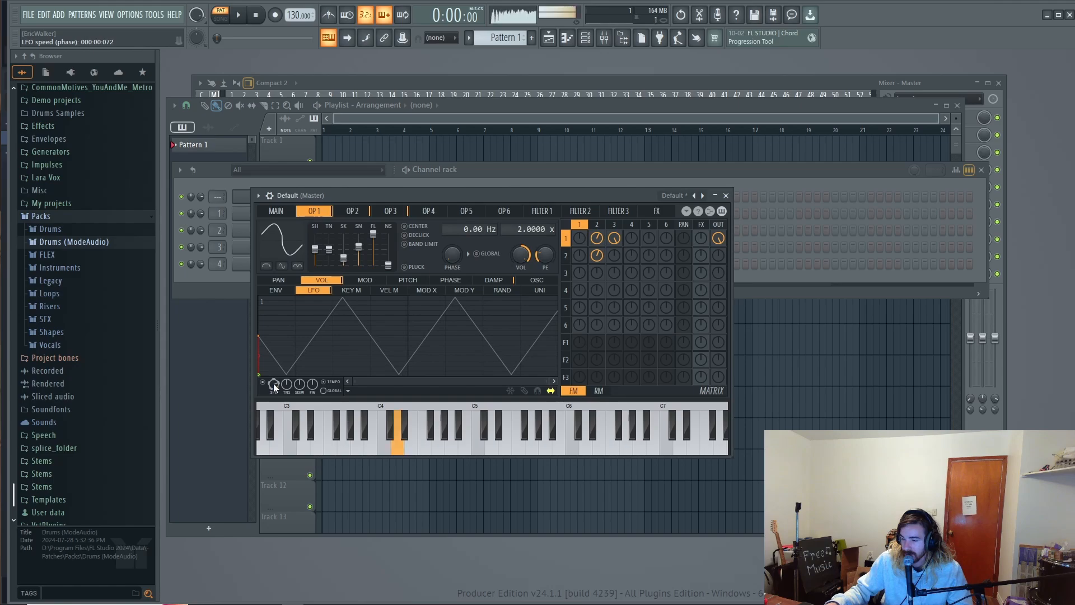
Set operator 2's volume LFO speed to 000:00:072 to match operator 1, comparing the two operators' curves.
{"action": "left_click", "coordinate": [352, 211]}
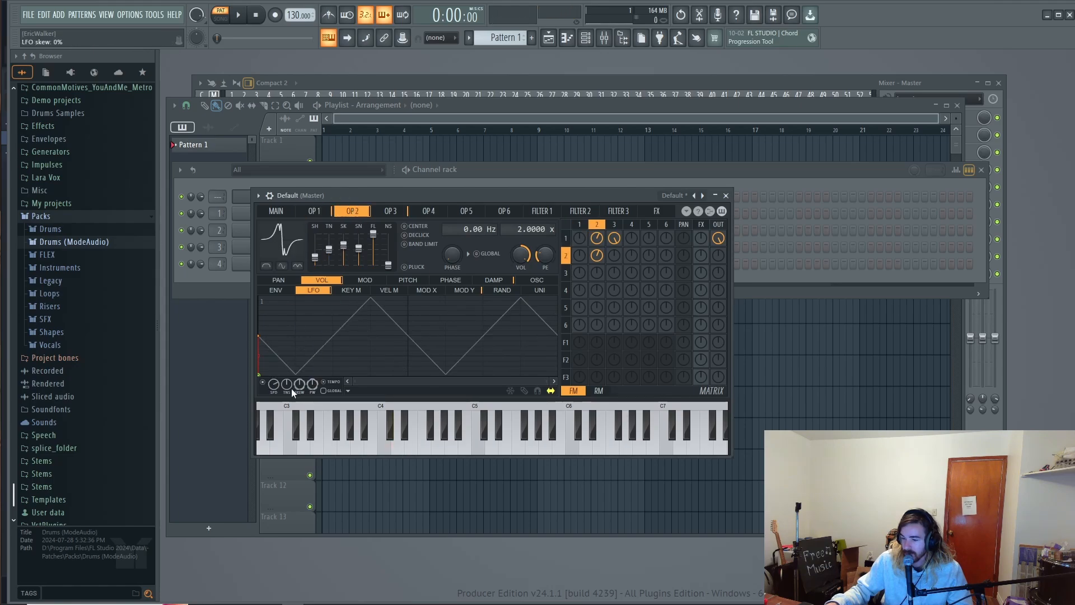
{"action": "left_click_drag", "start_coordinate": [274, 385], "coordinate": [274, 383]}
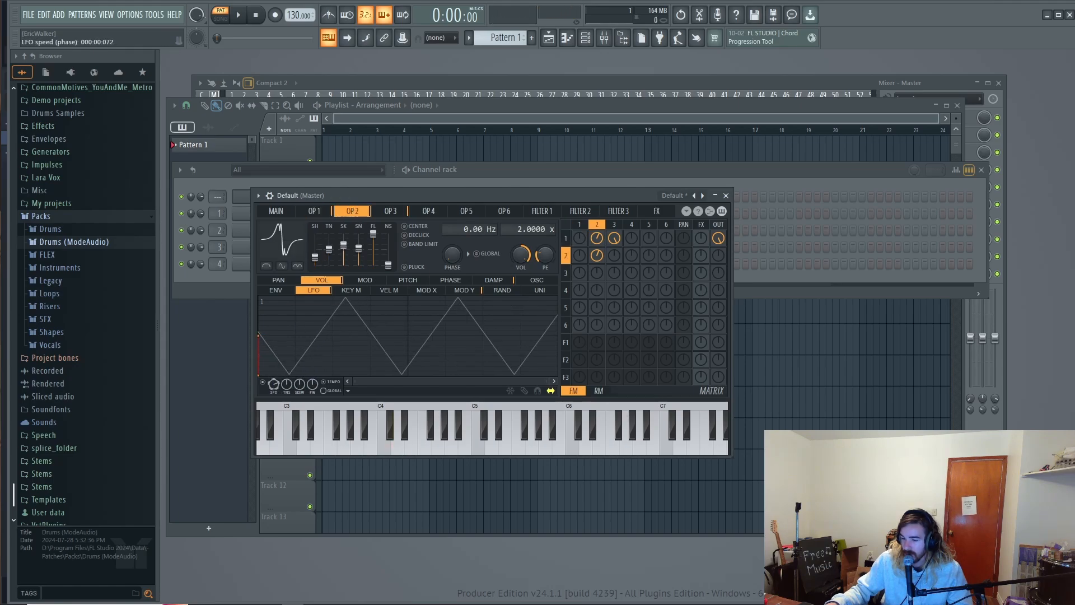
{"action": "left_click", "coordinate": [309, 211]}
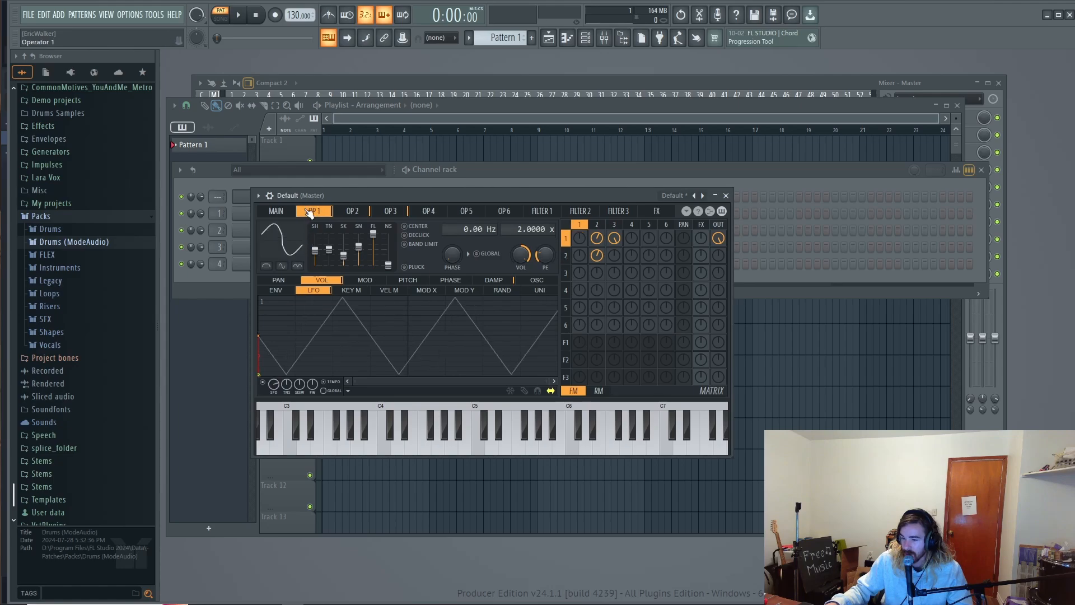
{"action": "left_click", "coordinate": [351, 211]}
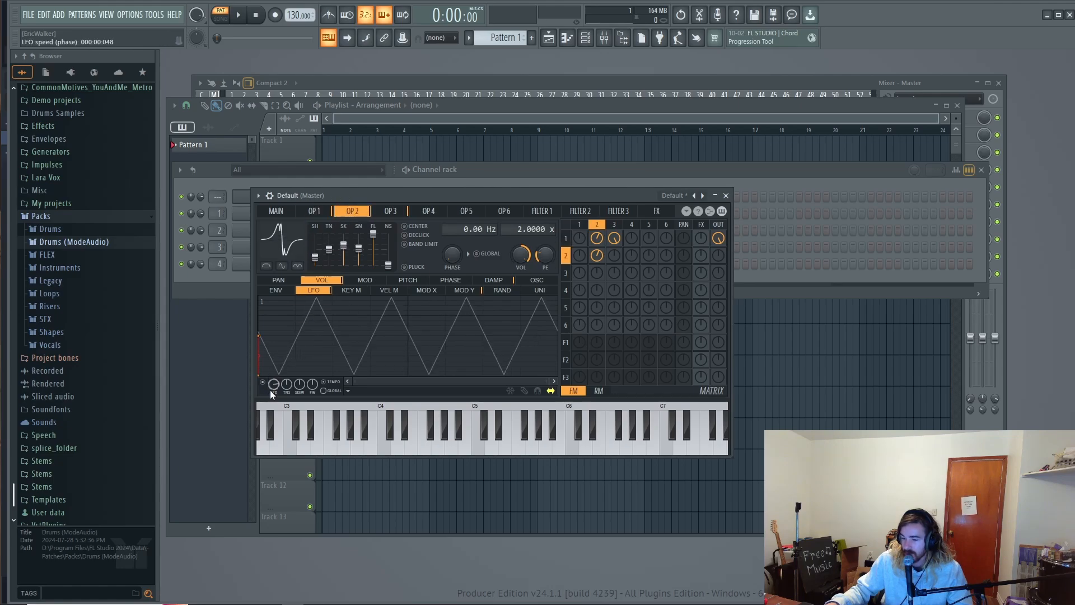
{"action": "left_click", "coordinate": [314, 211]}
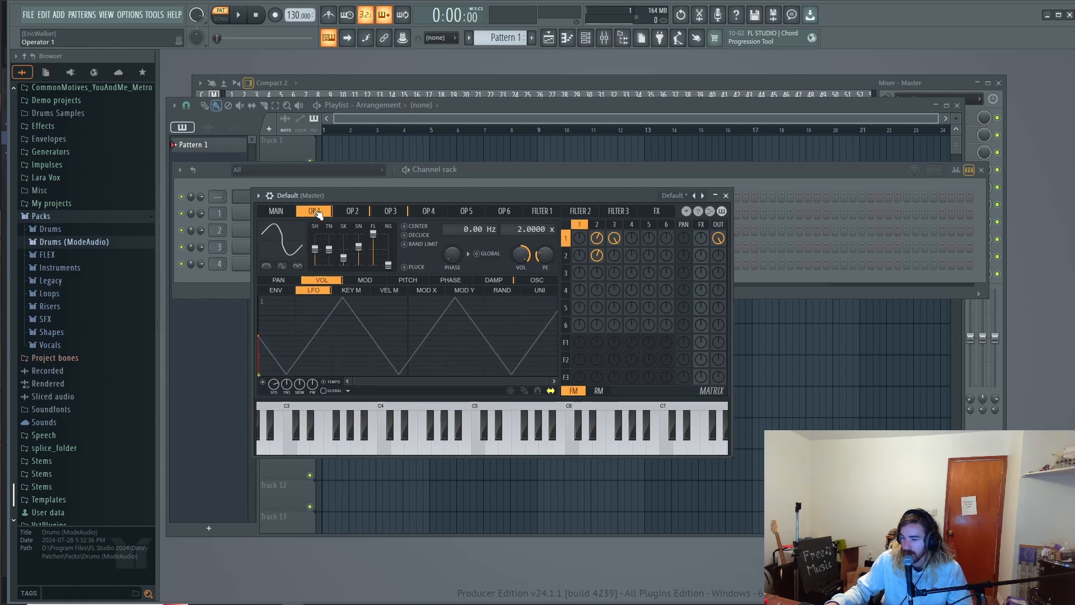
{"action": "left_click", "coordinate": [352, 212]}
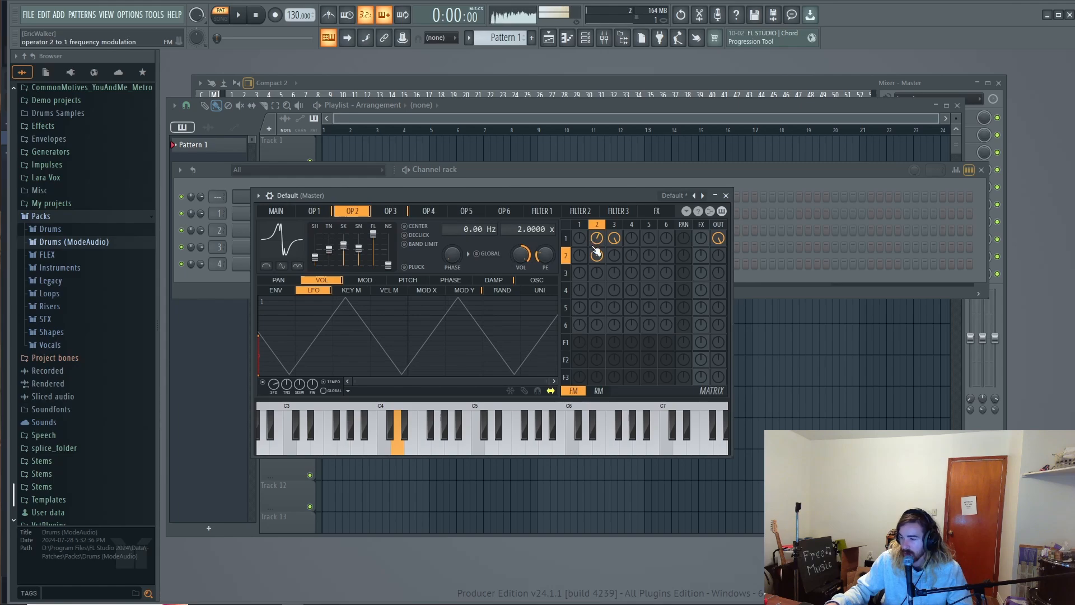
In the FM matrix, raise operator 2's self-modulation and its modulation of operator 1, temporarily muting links to compare and leaving operator 1's self-modulation reset.
{"action": "left_click_drag", "start_coordinate": [599, 254], "coordinate": [584, 233]}
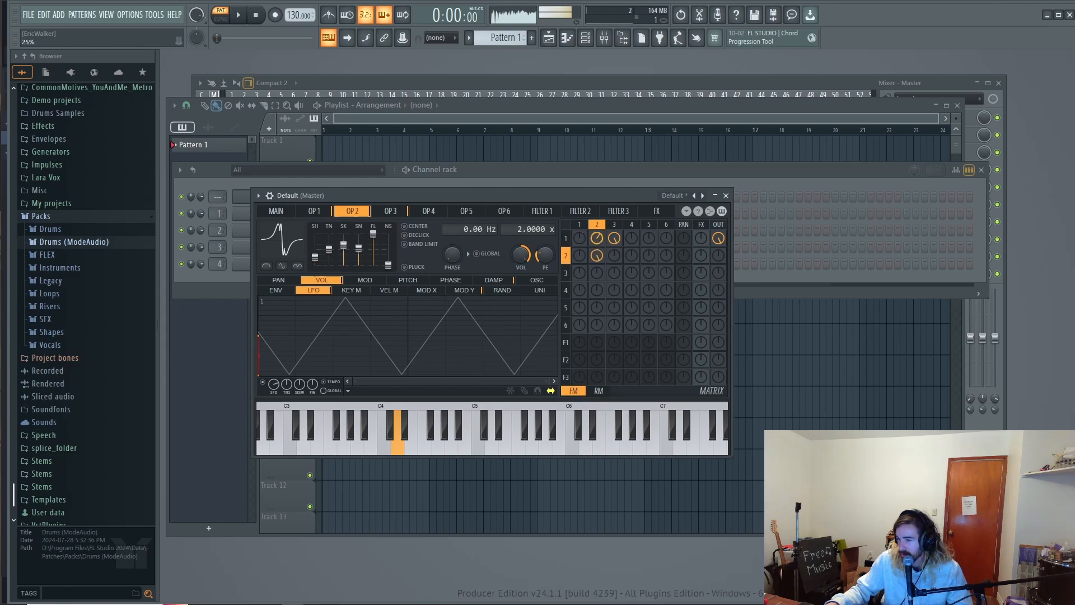
{"action": "right_click", "coordinate": [596, 242]}
{"action": "right_click", "coordinate": [611, 239]}
{"action": "right_click", "coordinate": [598, 260]}
{"action": "right_click", "coordinate": [598, 258]}
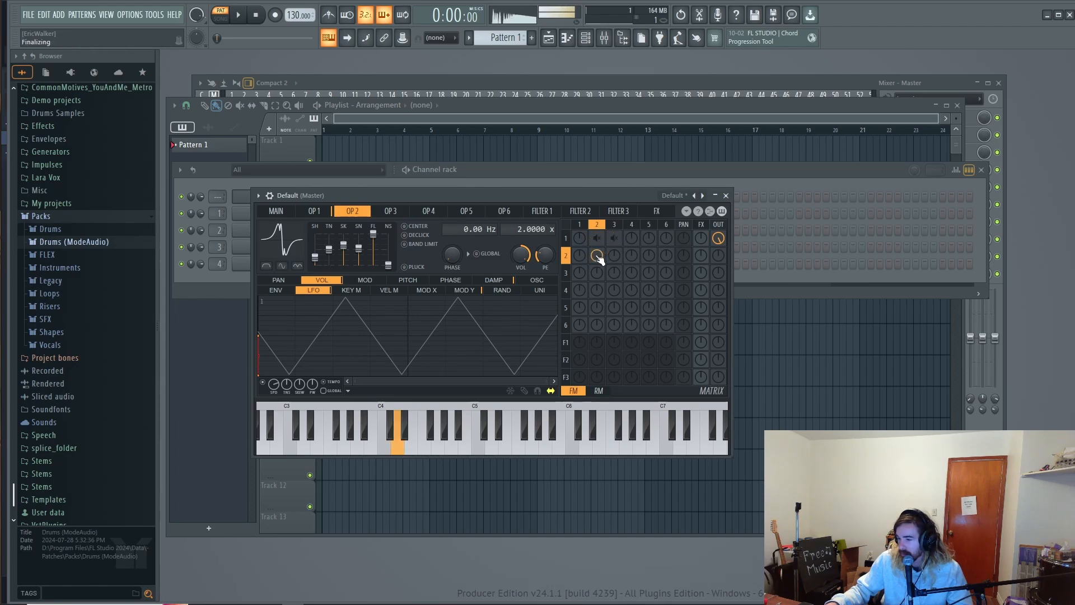
{"action": "right_click", "coordinate": [603, 241]}
{"action": "left_click_drag", "start_coordinate": [582, 245], "coordinate": [583, 245]}
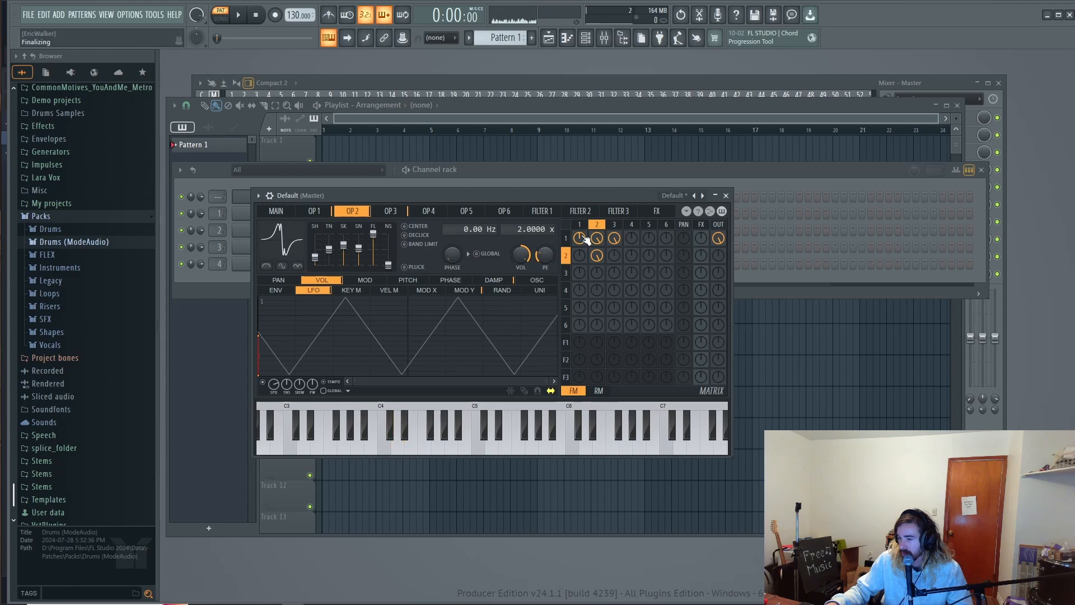
{"action": "left_click", "coordinate": [582, 238], "text": "alt"}
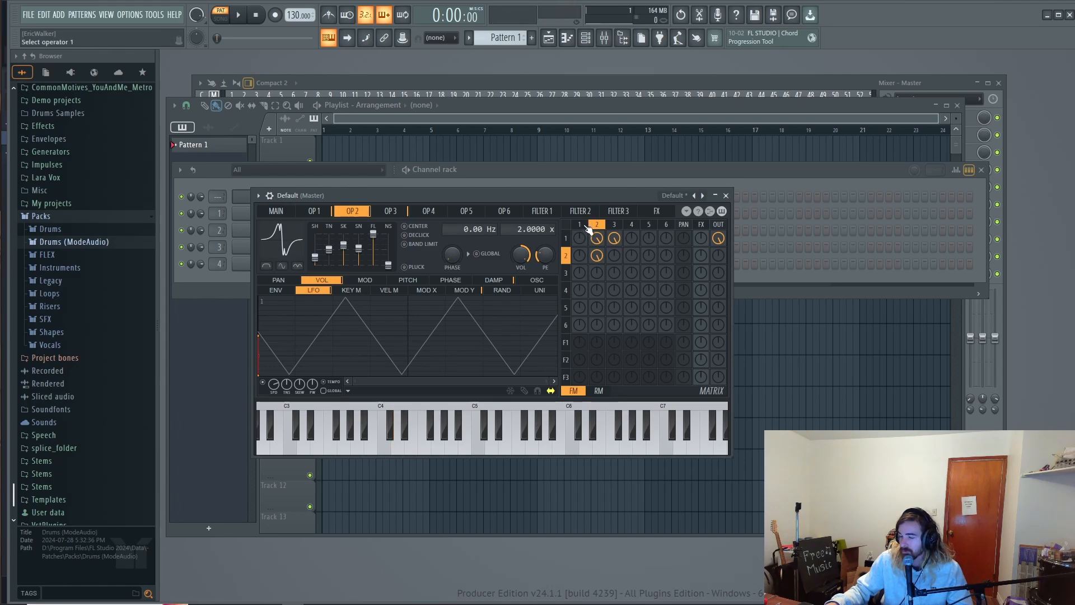
Draw a half-bar A3 note followed by a half-bar D4 note in the Default channel's piano roll, and play the pattern.
{"action": "left_click", "coordinate": [800, 167]}
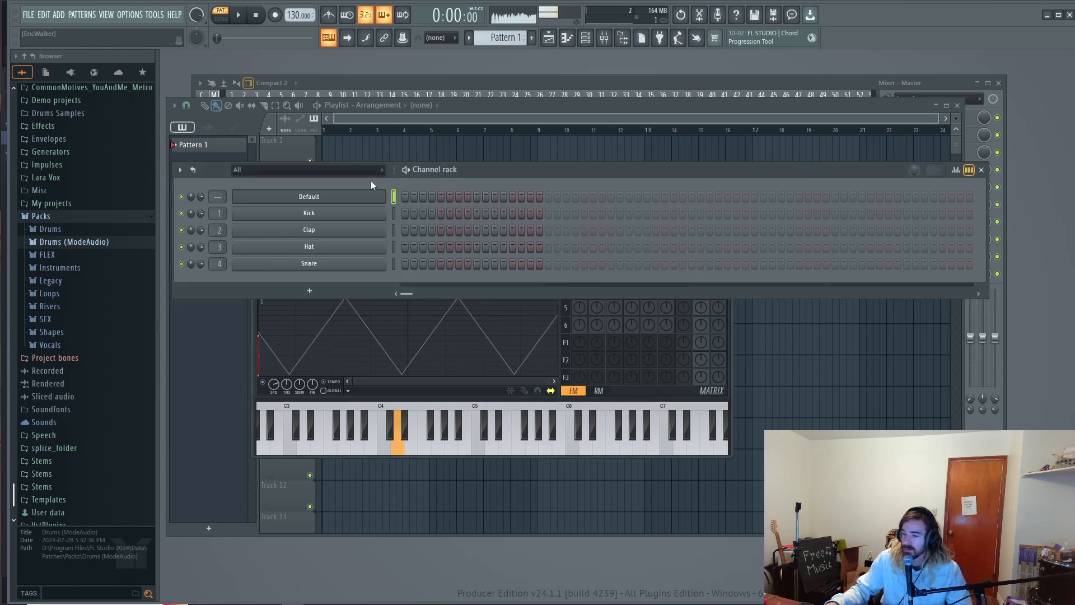
{"action": "right_click", "coordinate": [352, 197]}
{"action": "left_click", "coordinate": [413, 209]}
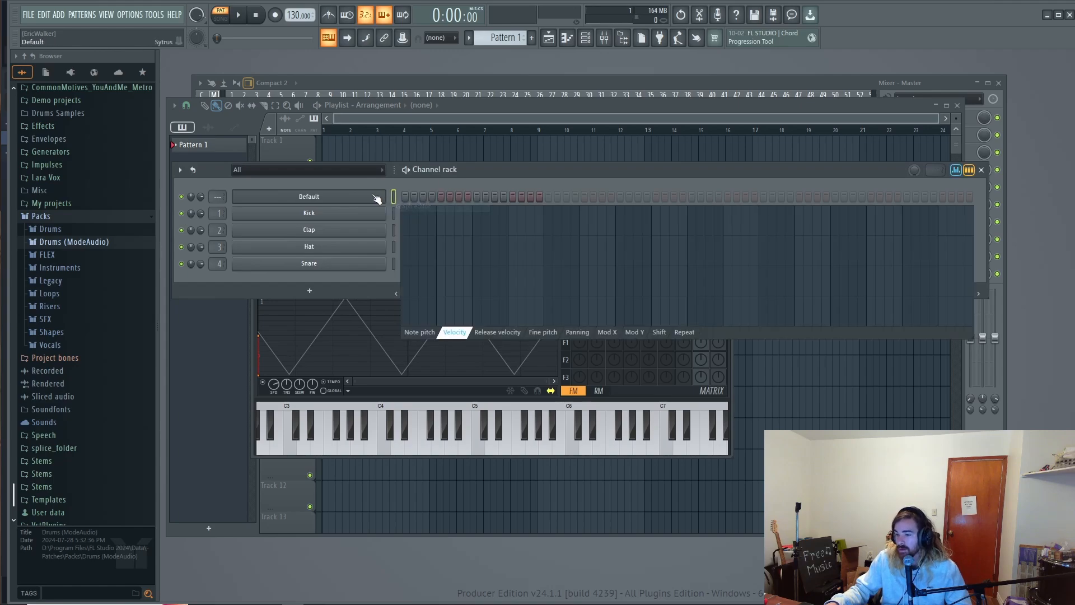
{"action": "right_click", "coordinate": [377, 198]}
{"action": "left_click", "coordinate": [404, 195]}
{"action": "left_click", "coordinate": [208, 427]}
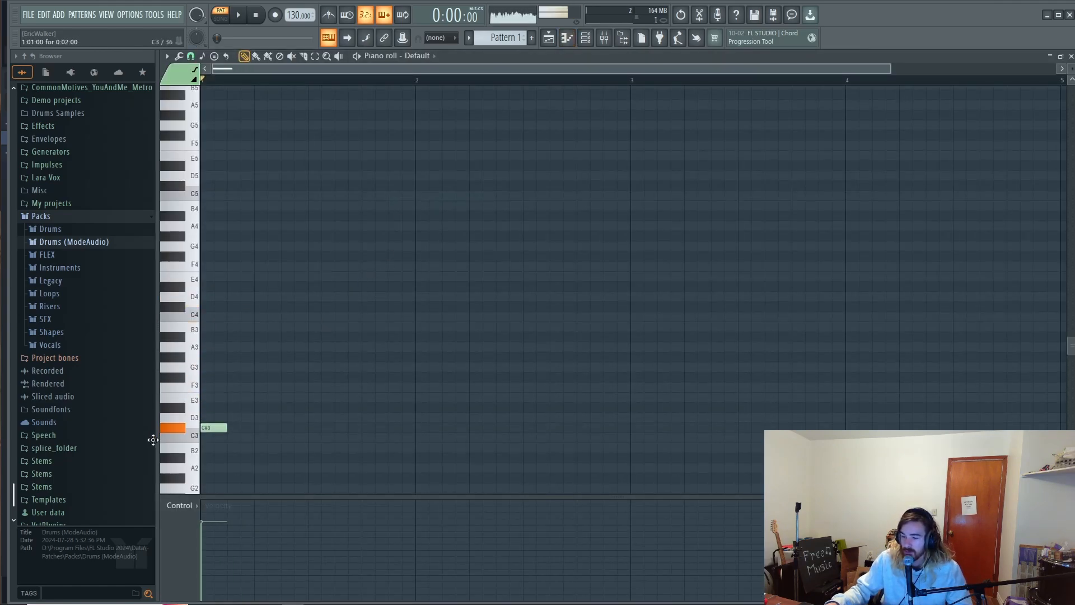
{"action": "left_click_drag", "start_coordinate": [155, 427], "coordinate": [307, 343]}
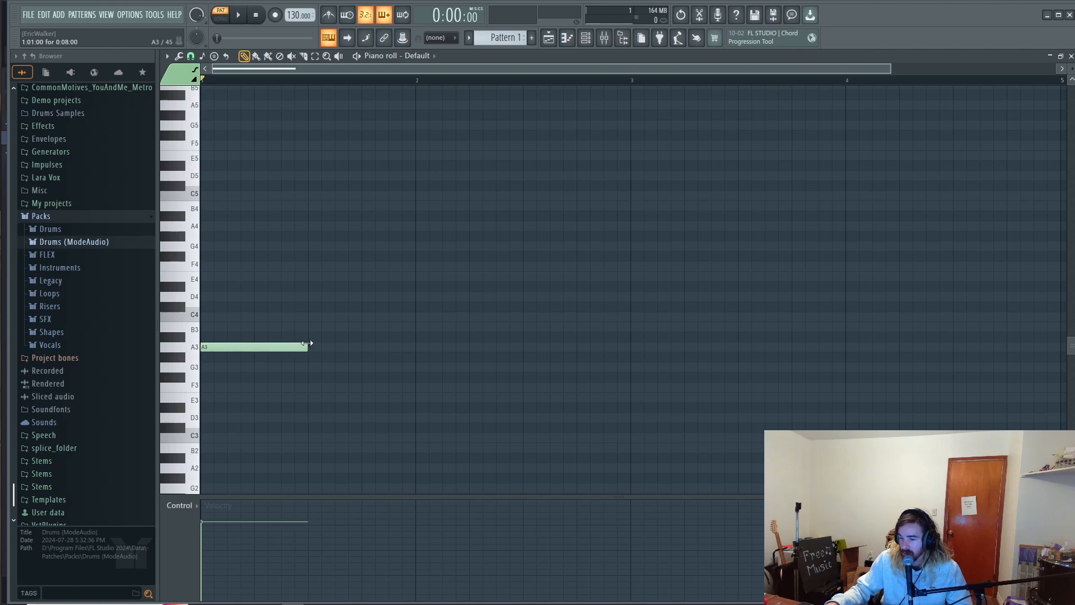
{"action": "left_click_drag", "start_coordinate": [324, 297], "coordinate": [305, 298]}
{"action": "key", "text": "space"}
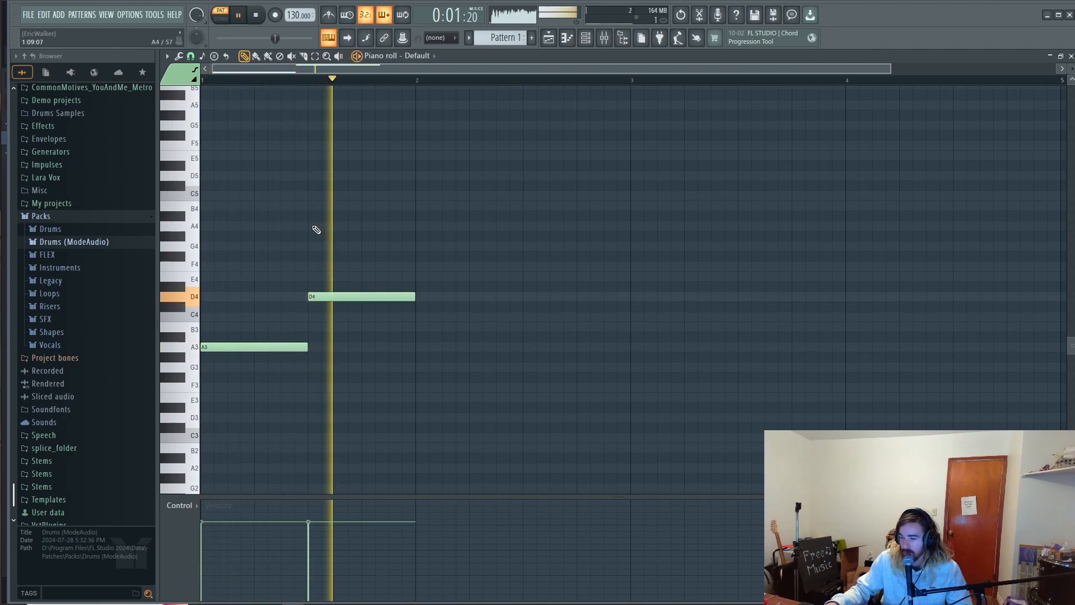
{"action": "key", "text": "space"}
Replace the A3 note with a half-bar D4 at the pattern's start and delete the second D4.
{"action": "right_click", "coordinate": [251, 346]}
{"action": "left_click", "coordinate": [239, 296]}
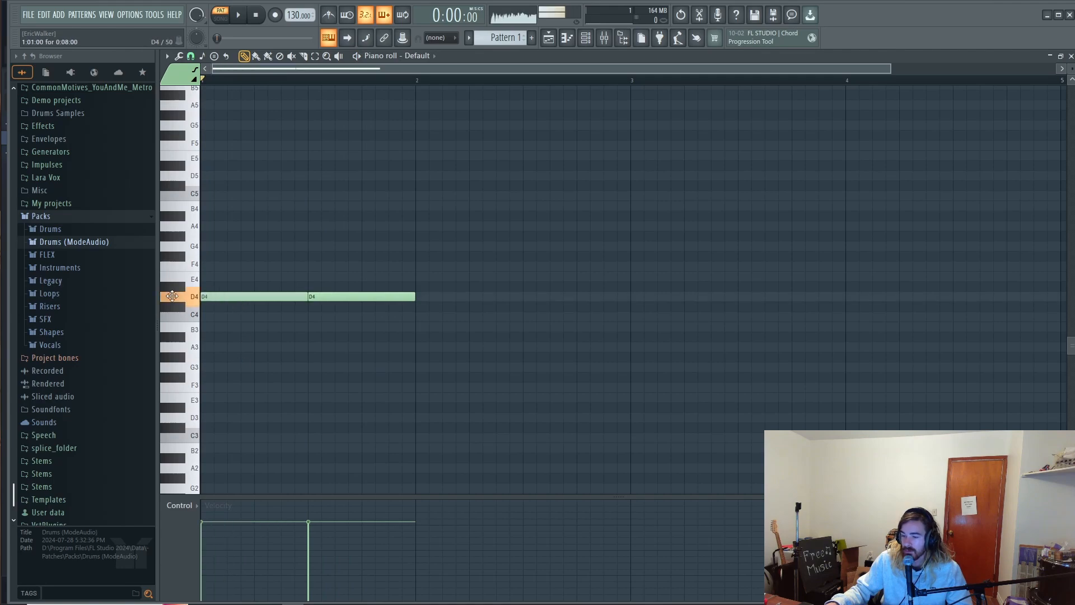
{"action": "right_click", "coordinate": [319, 298]}
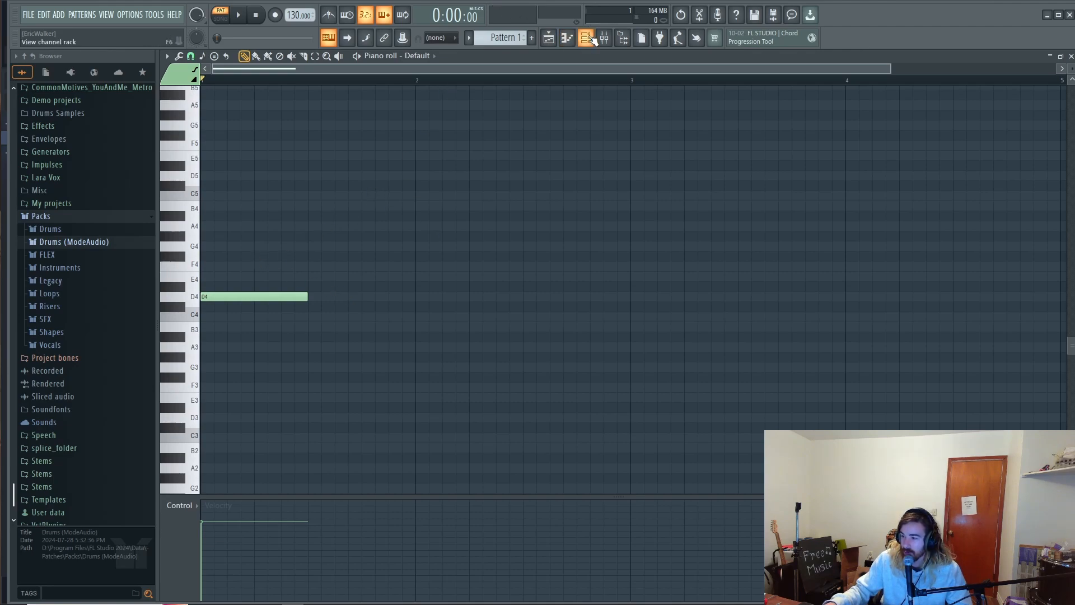
Bring up the channel rack and open the Kicks folder of the Drums (ModeAudio) pack in the browser.
{"action": "left_click", "coordinate": [585, 38]}
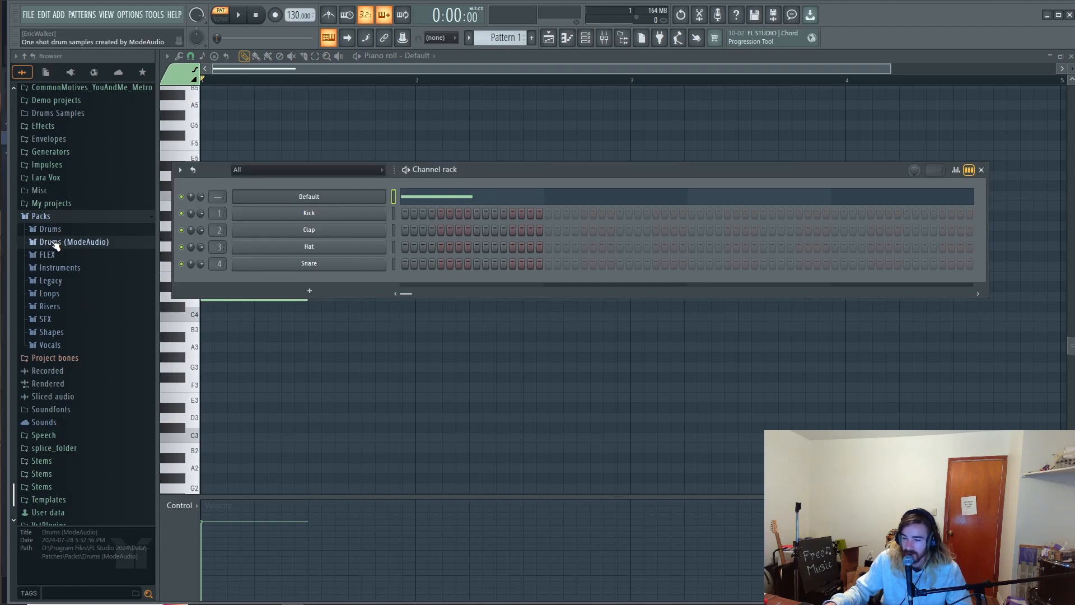
{"action": "left_click", "coordinate": [56, 230]}
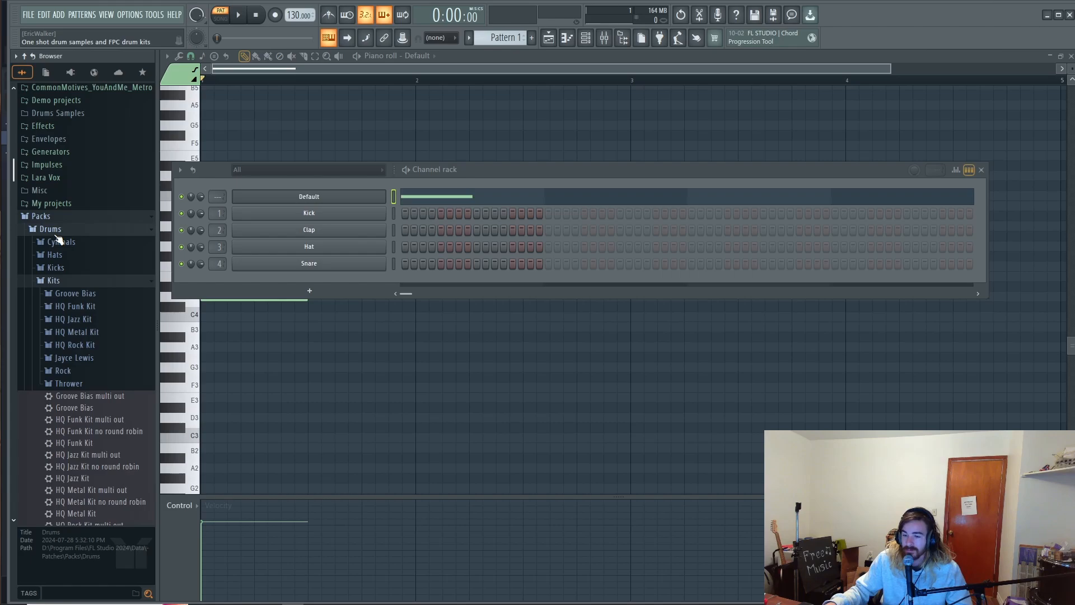
{"action": "left_click", "coordinate": [56, 233]}
{"action": "left_click", "coordinate": [56, 246]}
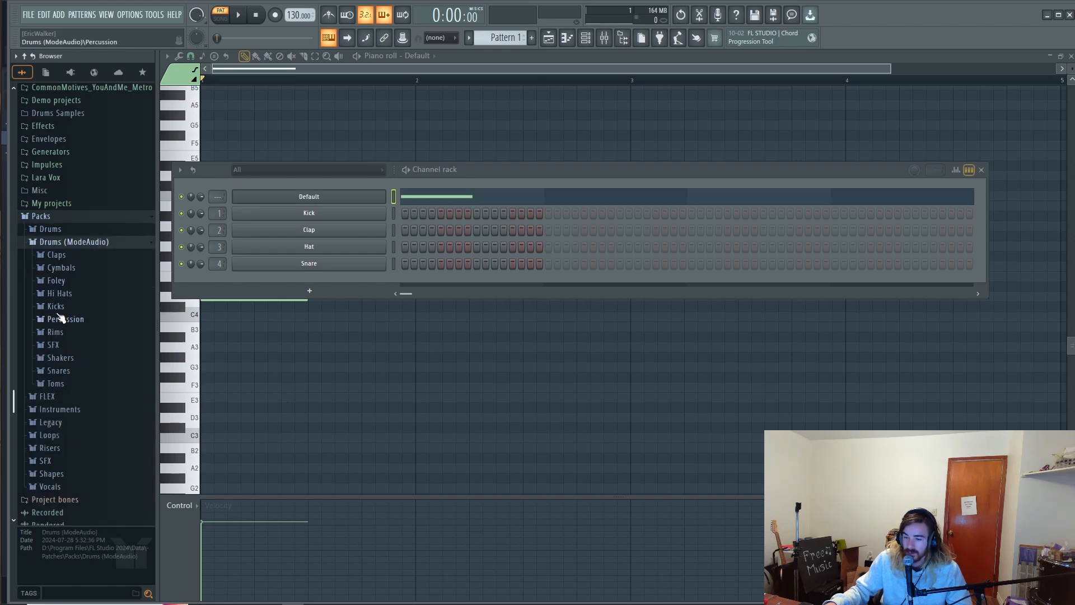
{"action": "left_click", "coordinate": [56, 306]}
Audition several Attack Kick samples, including Attack Kick 23 and Attack Kick 55.
{"action": "left_click", "coordinate": [75, 295]}
{"action": "scroll", "coordinate": [74, 294], "scroll_direction": "down", "scroll_amount": 1}
{"action": "left_click", "coordinate": [73, 293]}
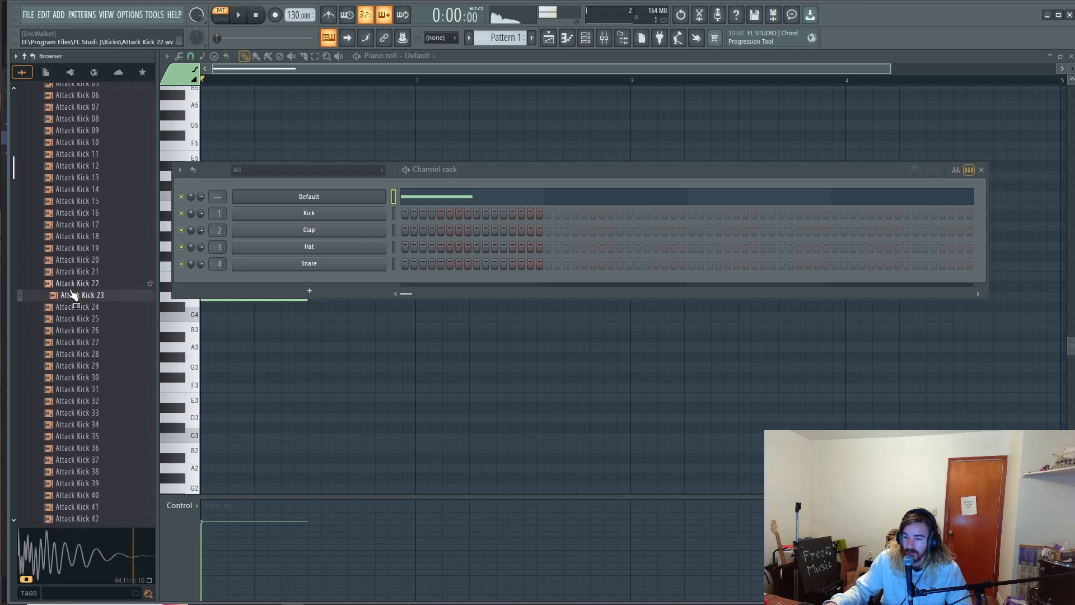
{"action": "scroll", "coordinate": [73, 292], "scroll_direction": "down", "scroll_amount": 1}
{"action": "left_click", "coordinate": [73, 293]}
{"action": "left_click", "coordinate": [72, 287]}
{"action": "scroll", "coordinate": [71, 287], "scroll_direction": "down", "scroll_amount": 4}
{"action": "left_click", "coordinate": [71, 292]}
{"action": "left_click", "coordinate": [66, 319]}
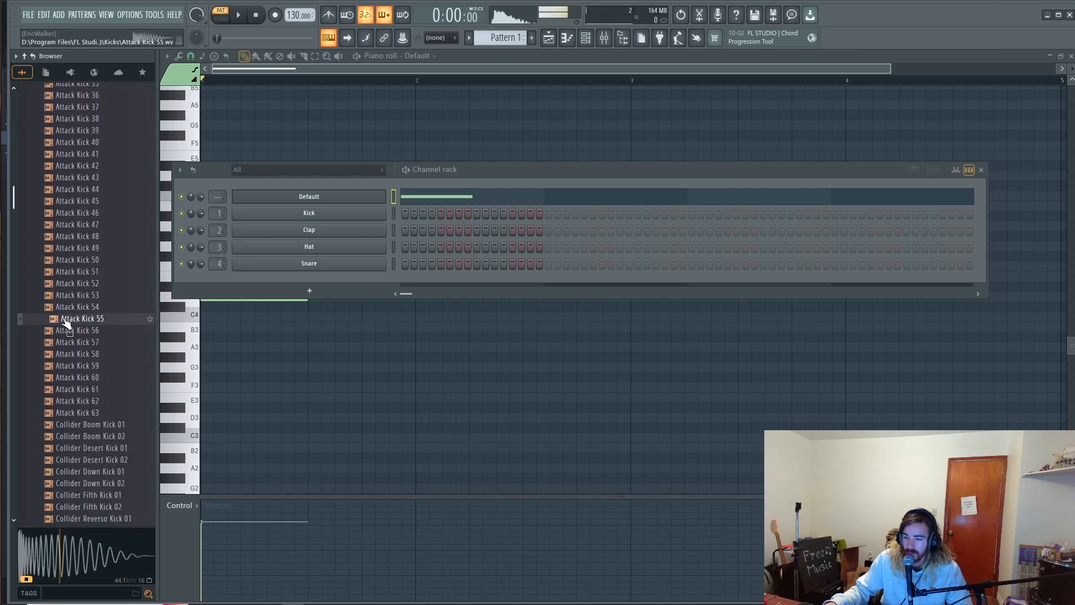
Compare further Attack Kick samples up to 63 and load Attack Kick 53 into the Clap channel.
{"action": "scroll", "coordinate": [70, 312], "scroll_direction": "down", "scroll_amount": 2}
{"action": "left_click", "coordinate": [73, 296]}
{"action": "left_click", "coordinate": [70, 308]}
{"action": "left_click", "coordinate": [69, 331]}
{"action": "left_click", "coordinate": [68, 340]}
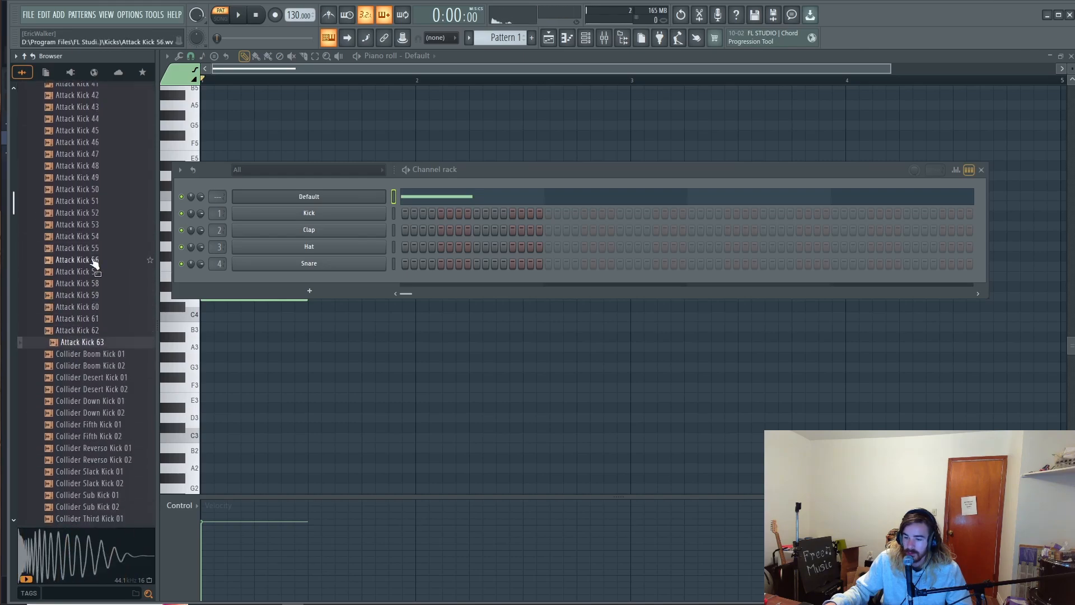
{"action": "left_click", "coordinate": [94, 225]}
{"action": "left_click_drag", "start_coordinate": [94, 224], "coordinate": [334, 233]}
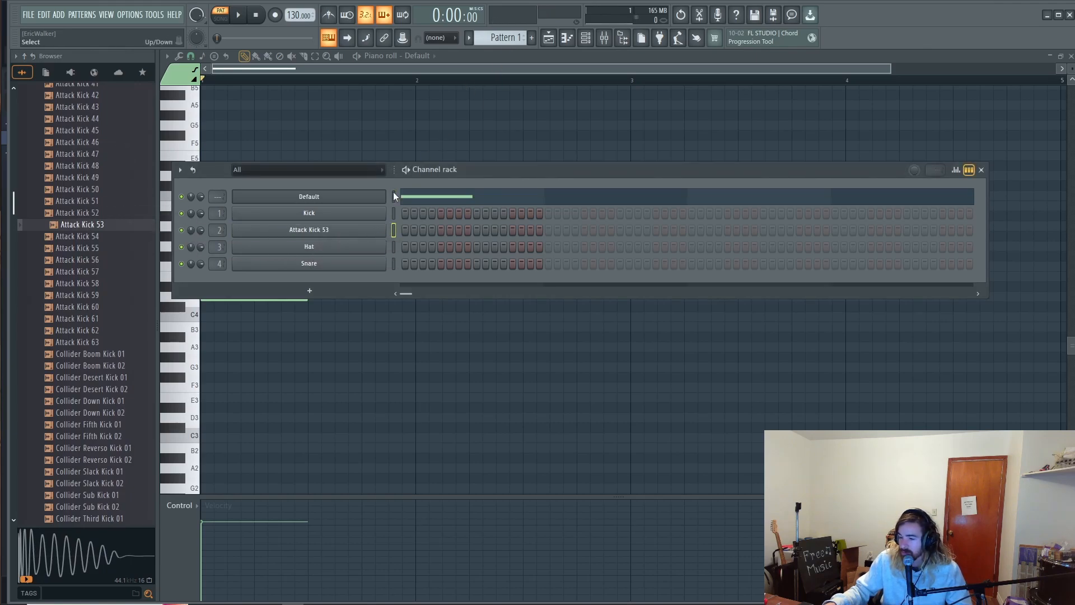
Delete the D4 note from the Default channel's piano roll.
{"action": "left_click", "coordinate": [433, 207]}
{"action": "left_click", "coordinate": [434, 200]}
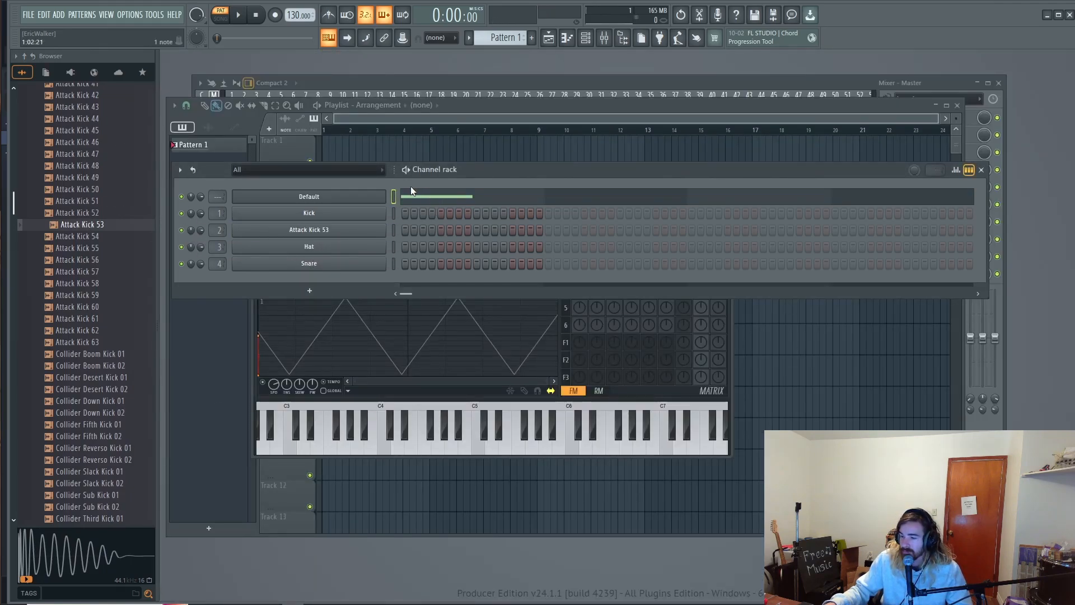
{"action": "left_click", "coordinate": [414, 197]}
{"action": "right_click", "coordinate": [284, 296]}
Activate the first step of the Attack Kick 53 channel in the channel rack and open its sampler settings.
{"action": "left_click", "coordinate": [586, 38]}
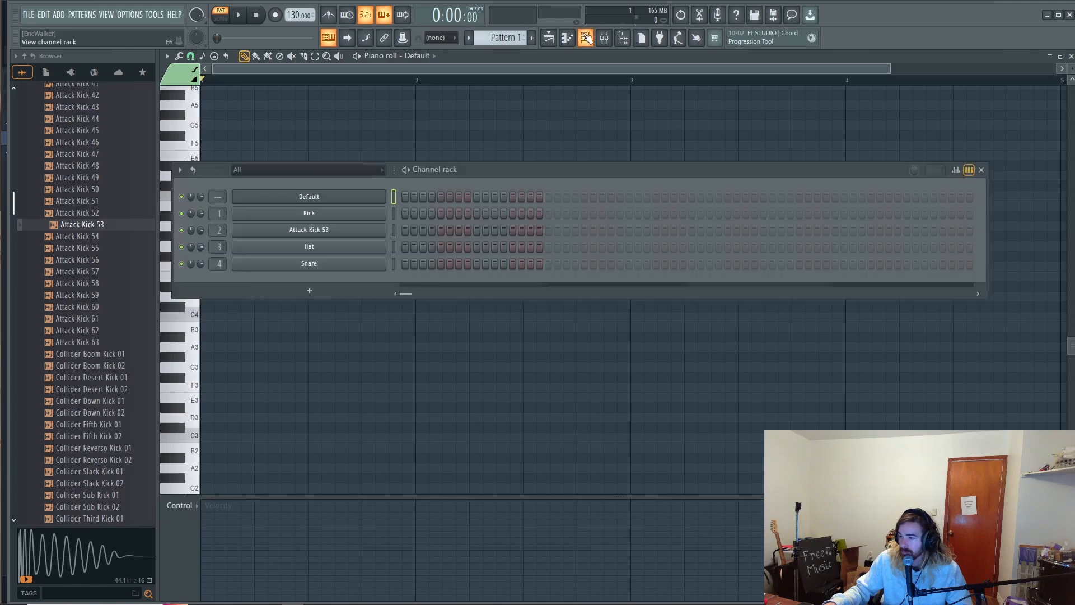
{"action": "left_click", "coordinate": [393, 230]}
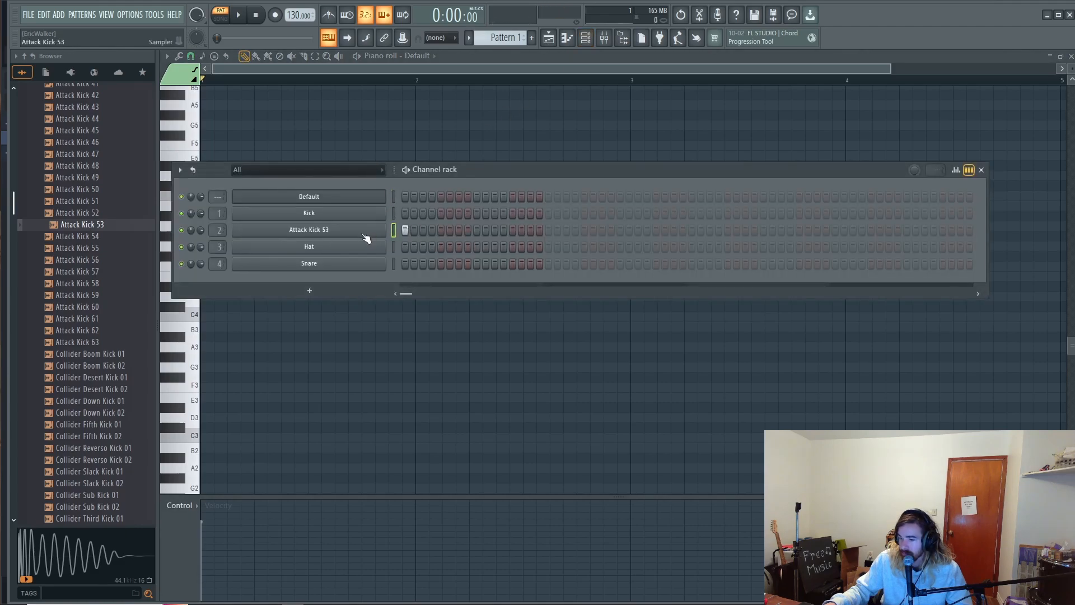
{"action": "left_click", "coordinate": [316, 230]}
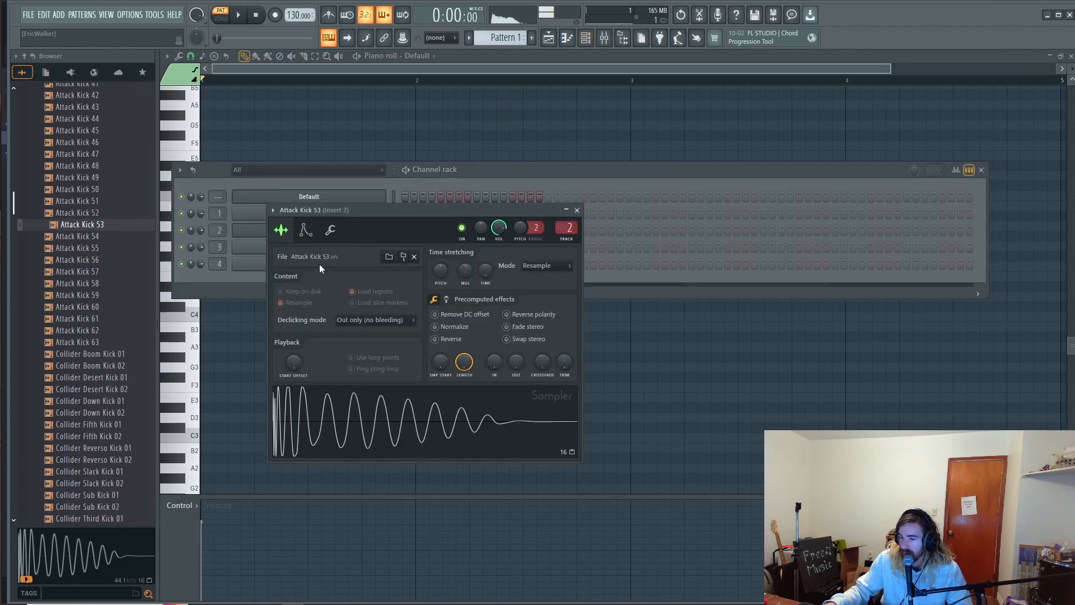
{"action": "left_click", "coordinate": [412, 183]}
{"action": "left_click", "coordinate": [311, 229]}
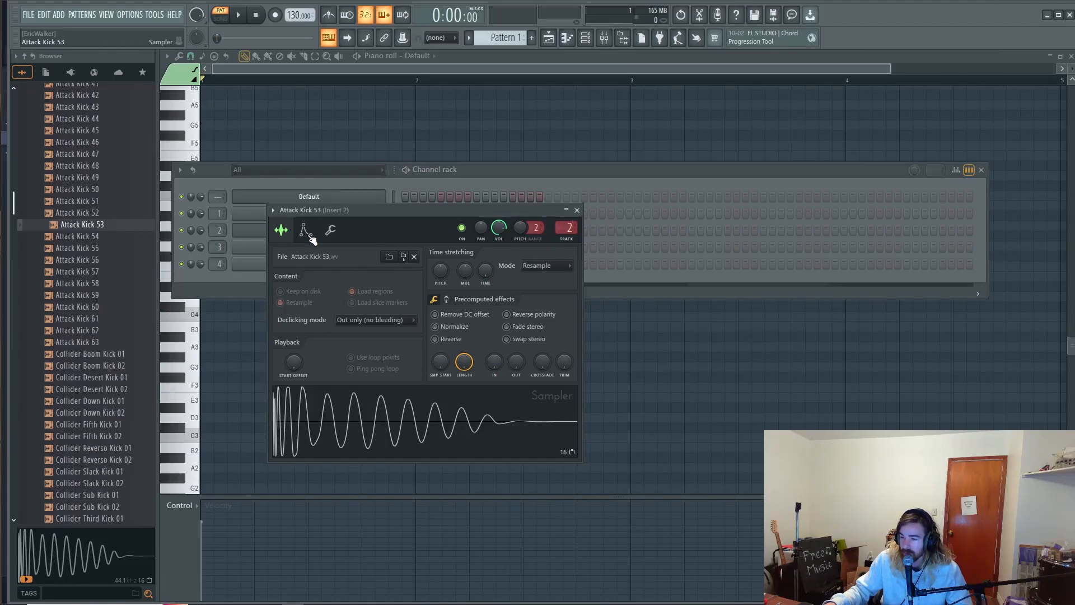
Enable the kick's volume envelope with attack, hold, decay, sustain and release at minimum, and bring the channel rack back to the front.
{"action": "left_click", "coordinate": [305, 230]}
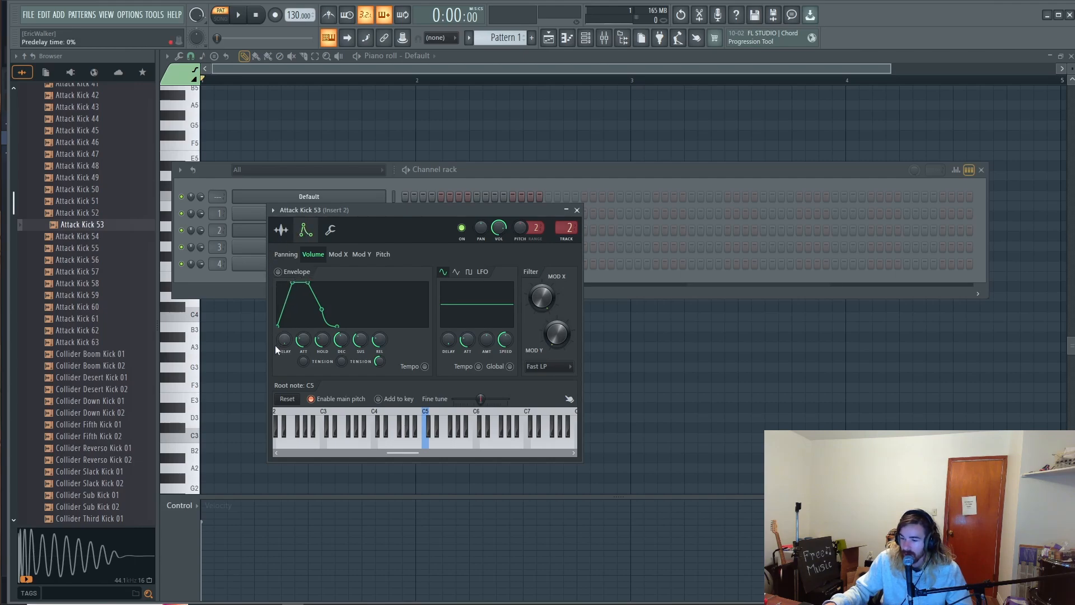
{"action": "left_click_drag", "start_coordinate": [302, 340], "coordinate": [341, 363]}
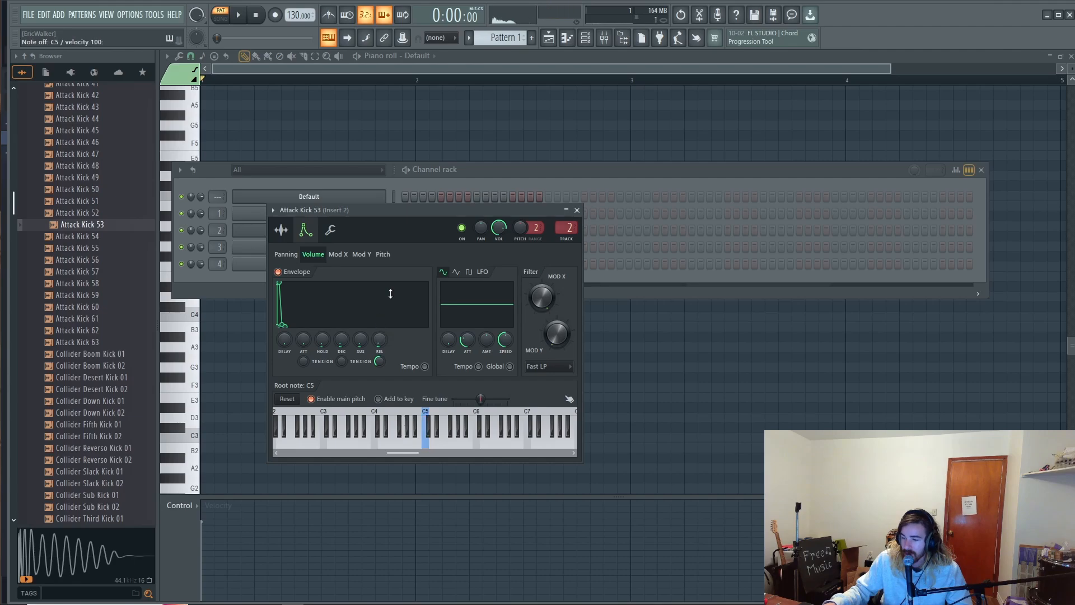
{"action": "left_click", "coordinate": [499, 176]}
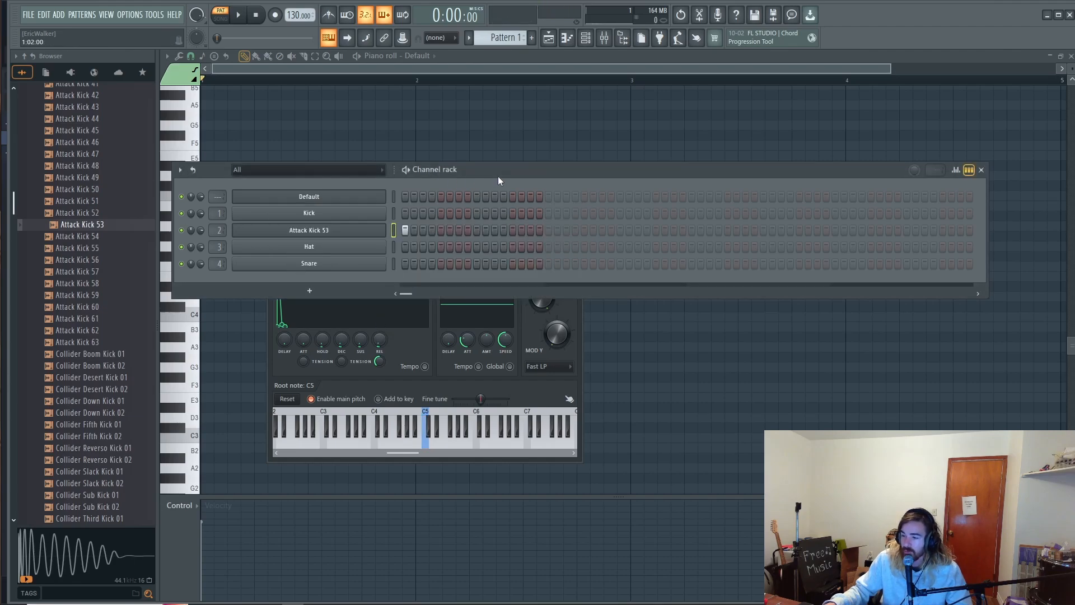
Review the volume envelope in the Attack Kick 53 channel's sampler settings and return to the channel rack.
{"action": "left_click", "coordinate": [359, 230]}
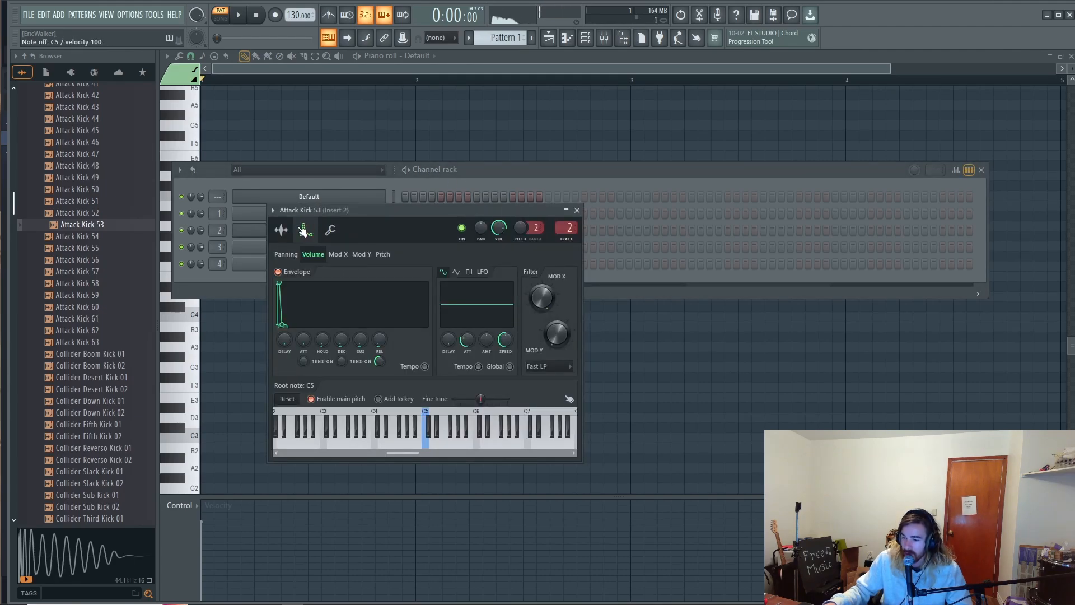
{"action": "left_click", "coordinate": [278, 272]}
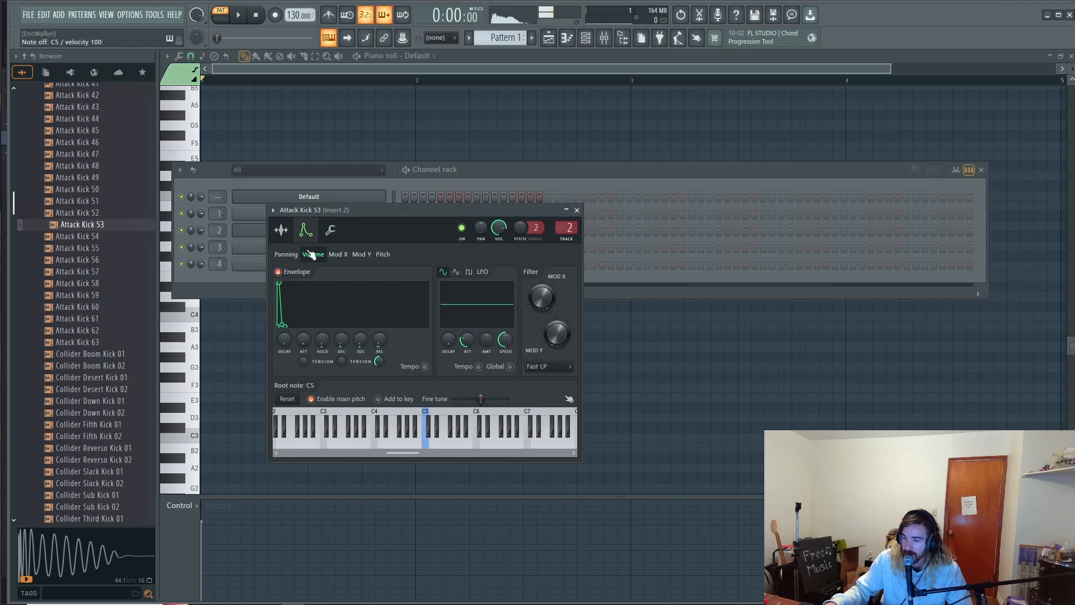
{"action": "left_click", "coordinate": [485, 175]}
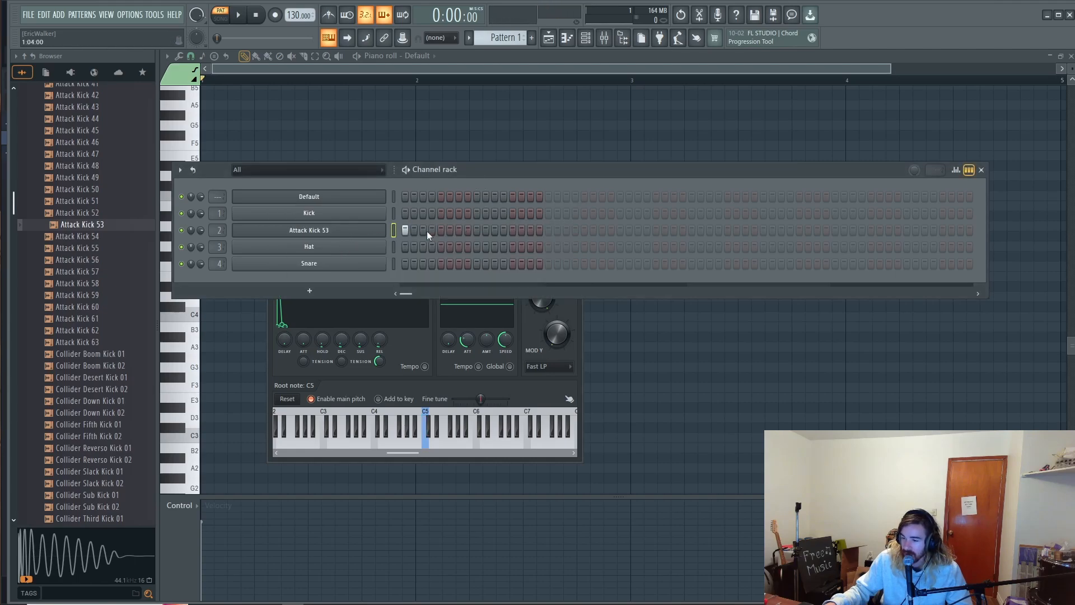
In Attack Kick 53's piano roll, place three short C5 notes, spaced half a beat apart from the start of bar 1.
{"action": "right_click", "coordinate": [368, 228]}
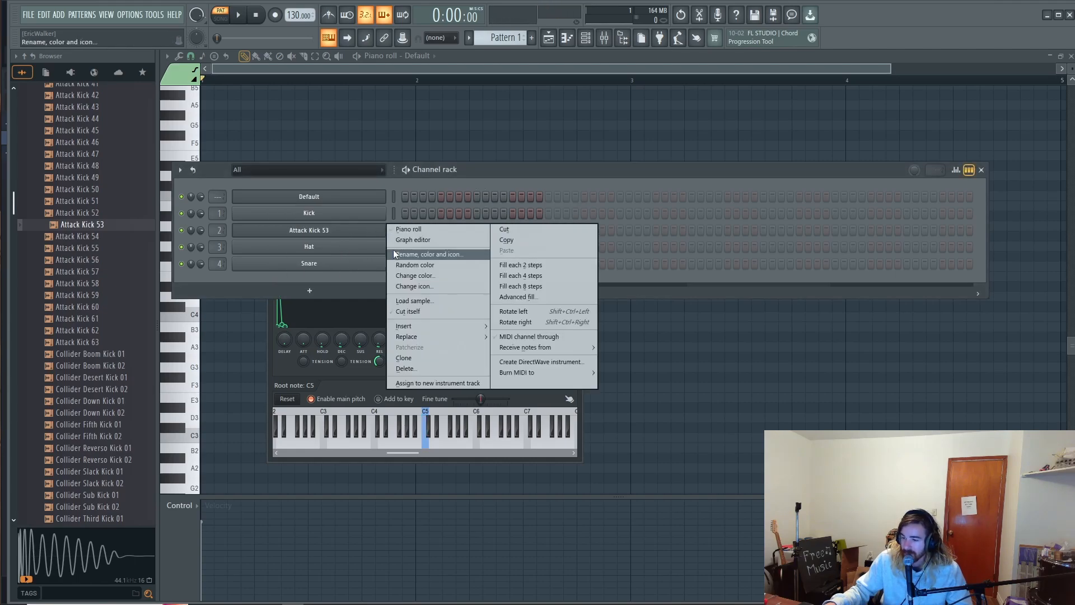
{"action": "left_click", "coordinate": [405, 229]}
{"action": "left_click", "coordinate": [210, 196]}
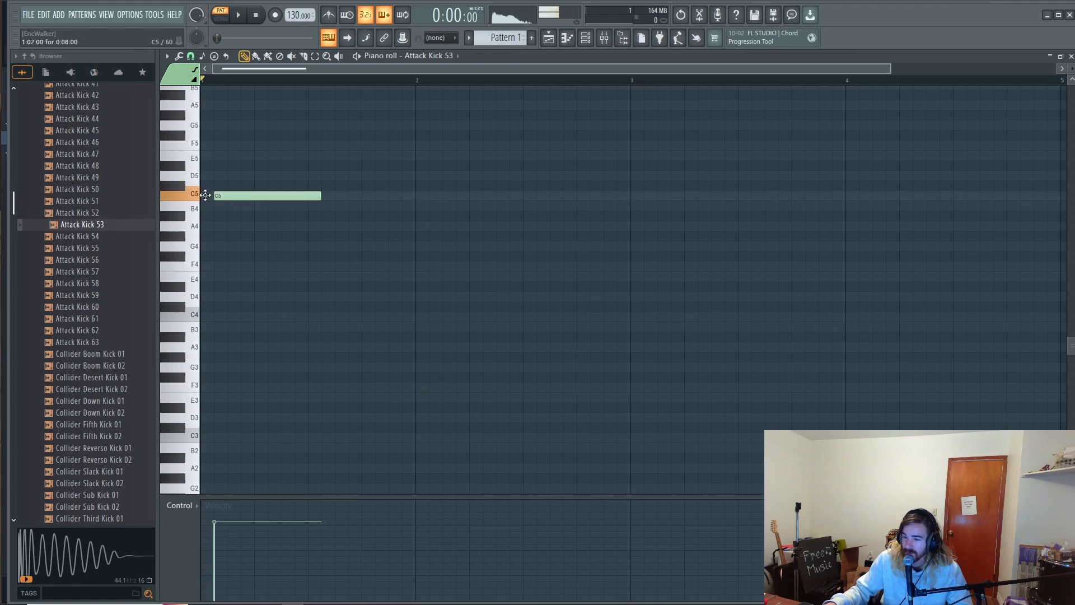
{"action": "left_click_drag", "start_coordinate": [290, 195], "coordinate": [213, 195]}
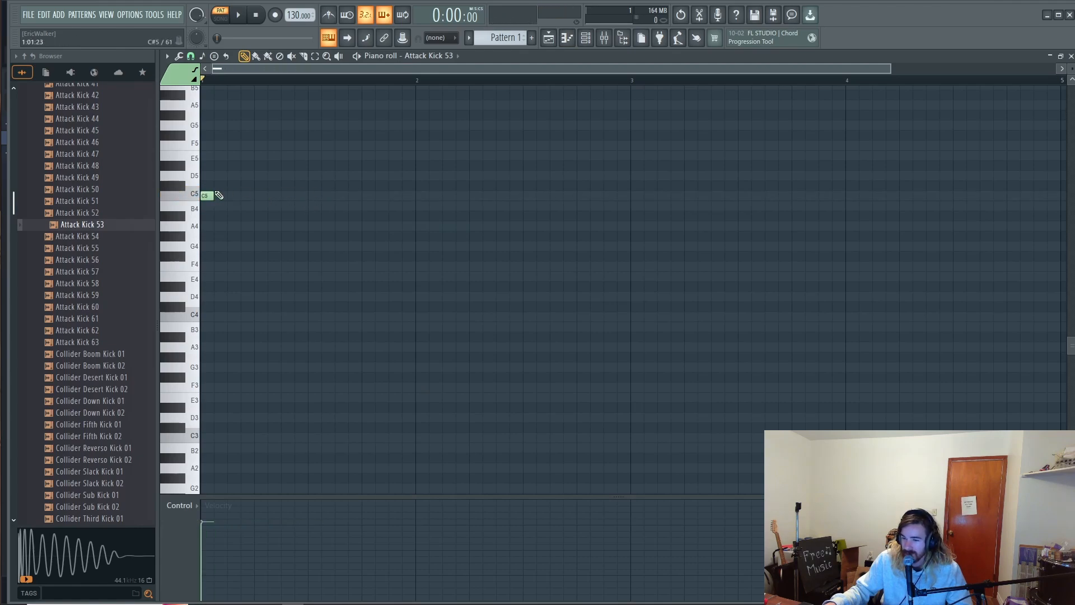
{"action": "left_click", "coordinate": [233, 196]}
{"action": "left_click", "coordinate": [259, 196]}
Audition kick samples from the Collider group through to HouseGen Kick 24, and load HouseGen Kick 24 into the Hat channel.
{"action": "scroll", "coordinate": [112, 252], "scroll_direction": "down", "scroll_amount": 15}
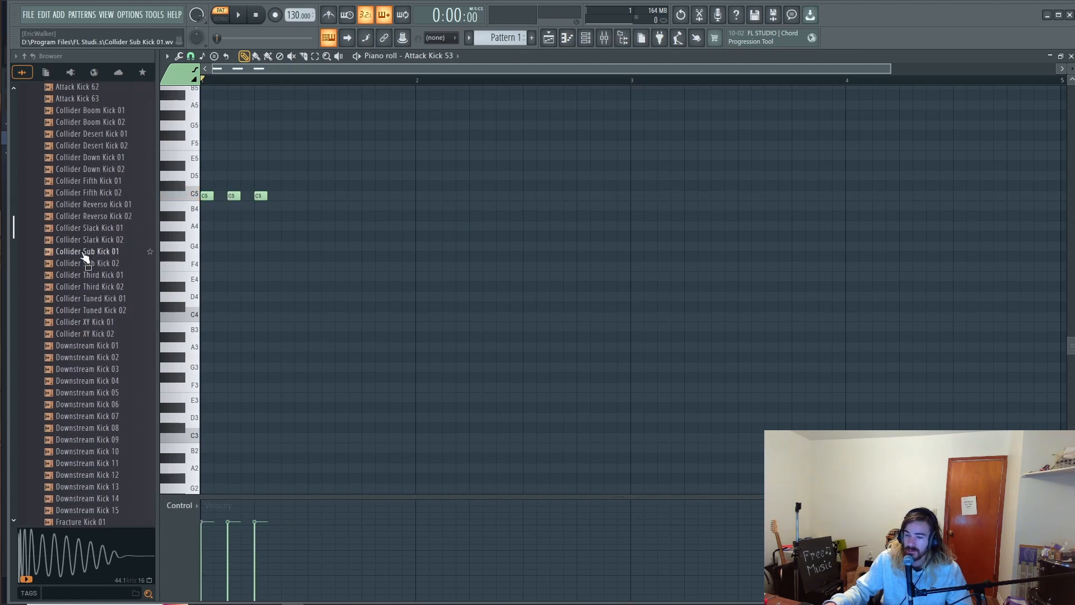
{"action": "left_click", "coordinate": [85, 208]}
{"action": "scroll", "coordinate": [85, 207], "scroll_direction": "down", "scroll_amount": 1}
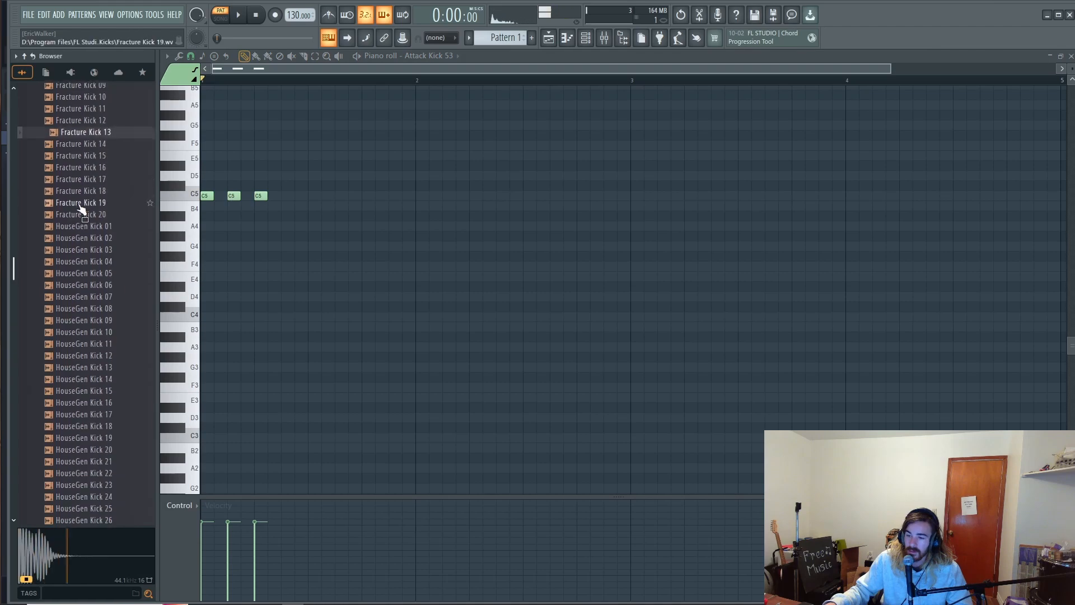
{"action": "left_click", "coordinate": [84, 195]}
{"action": "scroll", "coordinate": [84, 194], "scroll_direction": "down", "scroll_amount": 1}
{"action": "left_click", "coordinate": [84, 193]}
{"action": "scroll", "coordinate": [85, 190], "scroll_direction": "down", "scroll_amount": 2}
{"action": "left_click", "coordinate": [86, 184]}
{"action": "scroll", "coordinate": [87, 183], "scroll_direction": "down", "scroll_amount": 1}
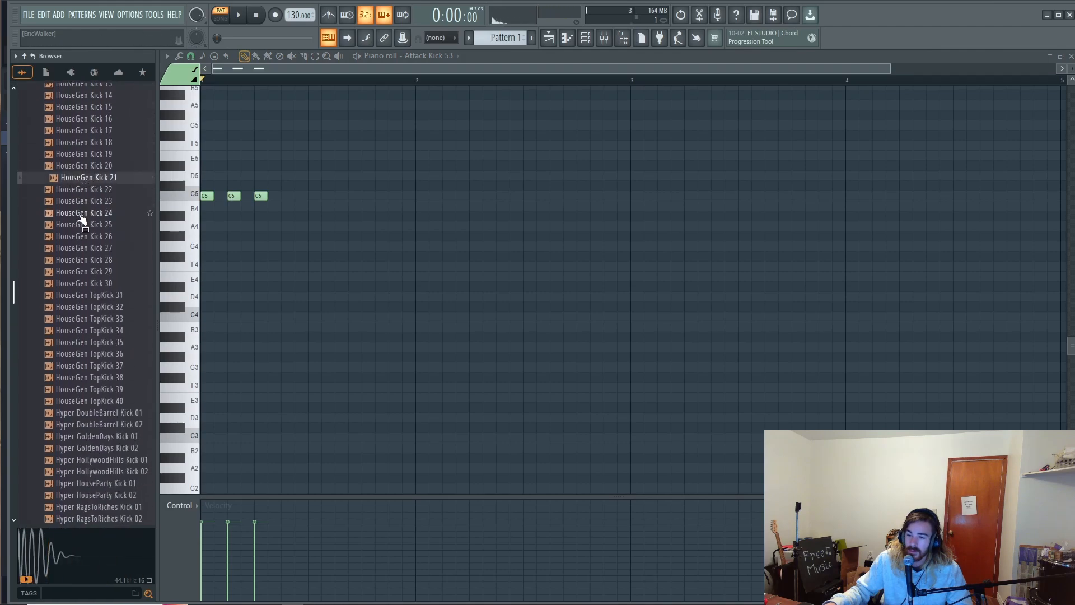
{"action": "left_click", "coordinate": [87, 213]}
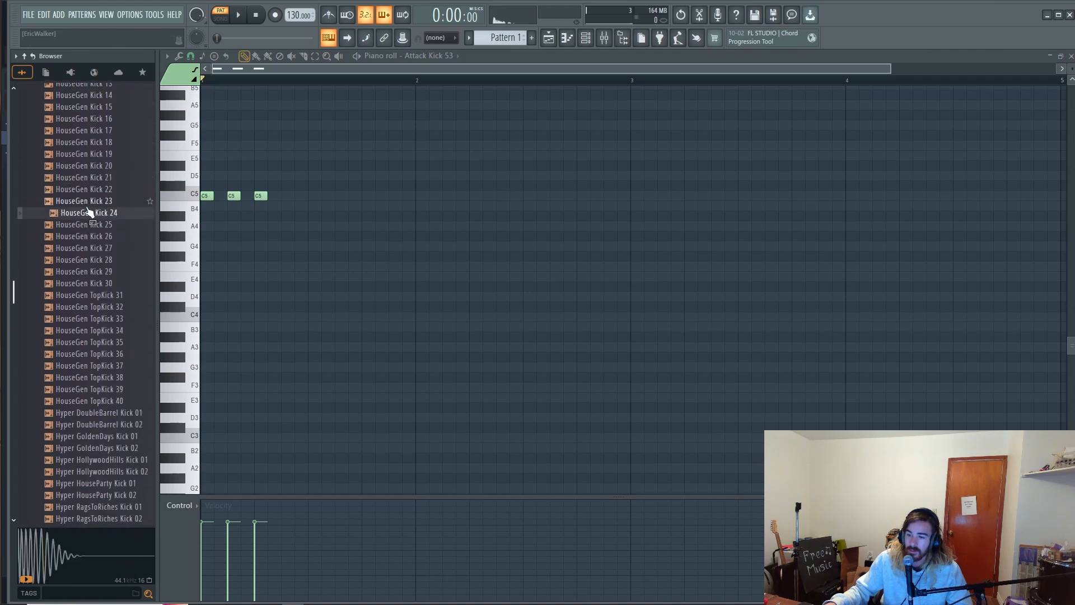
{"action": "left_click", "coordinate": [585, 37]}
{"action": "left_click_drag", "start_coordinate": [89, 213], "coordinate": [323, 245]}
Enable HouseGen Kick 24's volume envelope with attack, hold, decay, sustain and release at minimum, and test the sound on C5.
{"action": "left_click", "coordinate": [377, 254]}
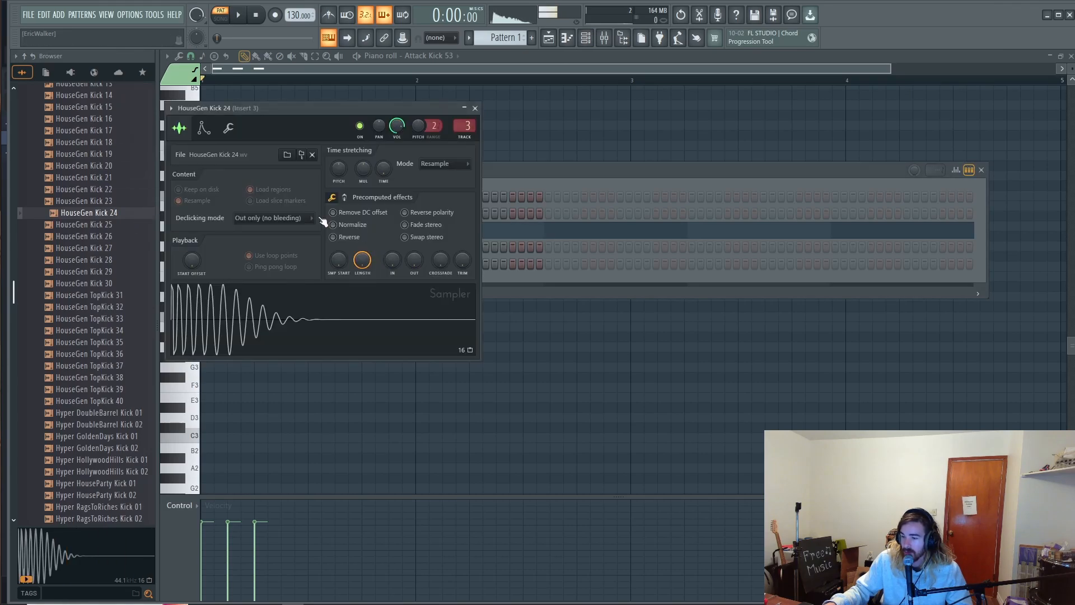
{"action": "left_click", "coordinate": [204, 128]}
{"action": "left_click_drag", "start_coordinate": [201, 238], "coordinate": [277, 258]}
{"action": "key", "text": "q"}
{"action": "key", "text": "q"}
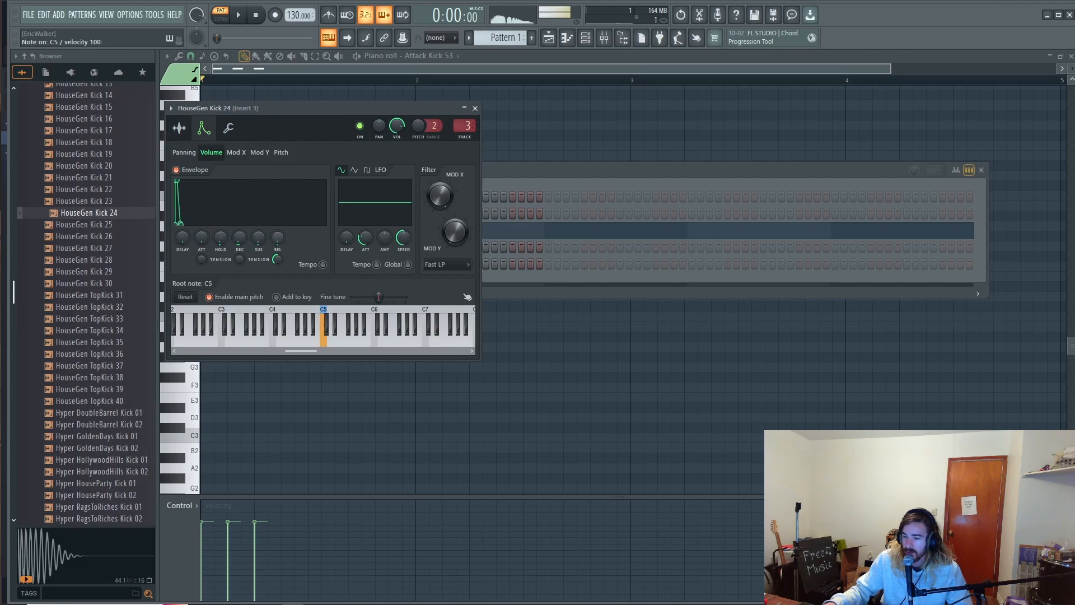
{"action": "left_click", "coordinate": [531, 180]}
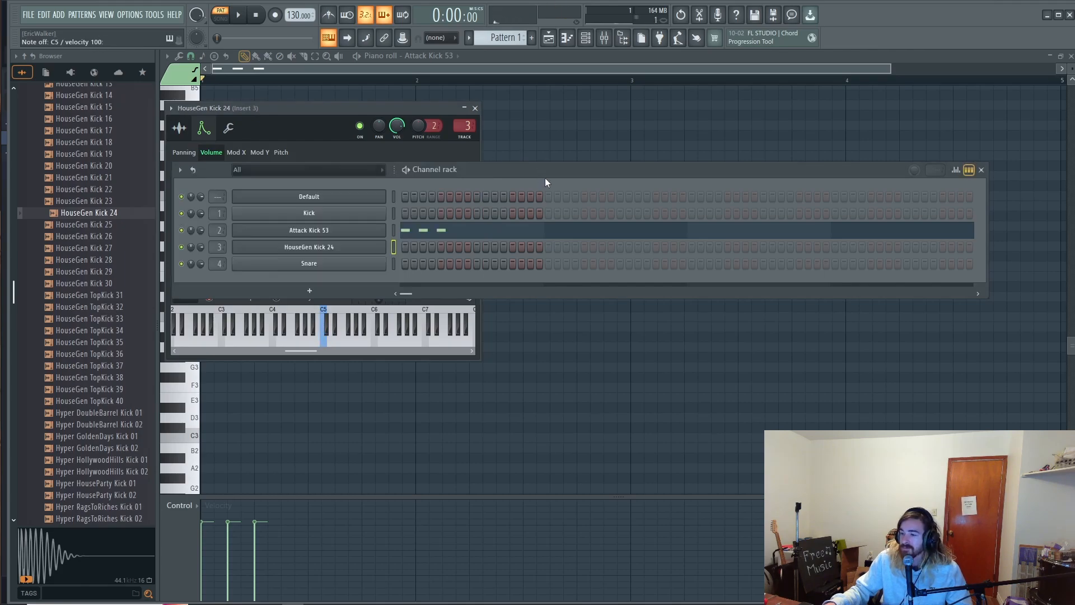
Replace the Snare channel with a Layer and set the Attack Kick 53 and HouseGen Kick 24 channels as its children.
{"action": "right_click", "coordinate": [385, 243]}
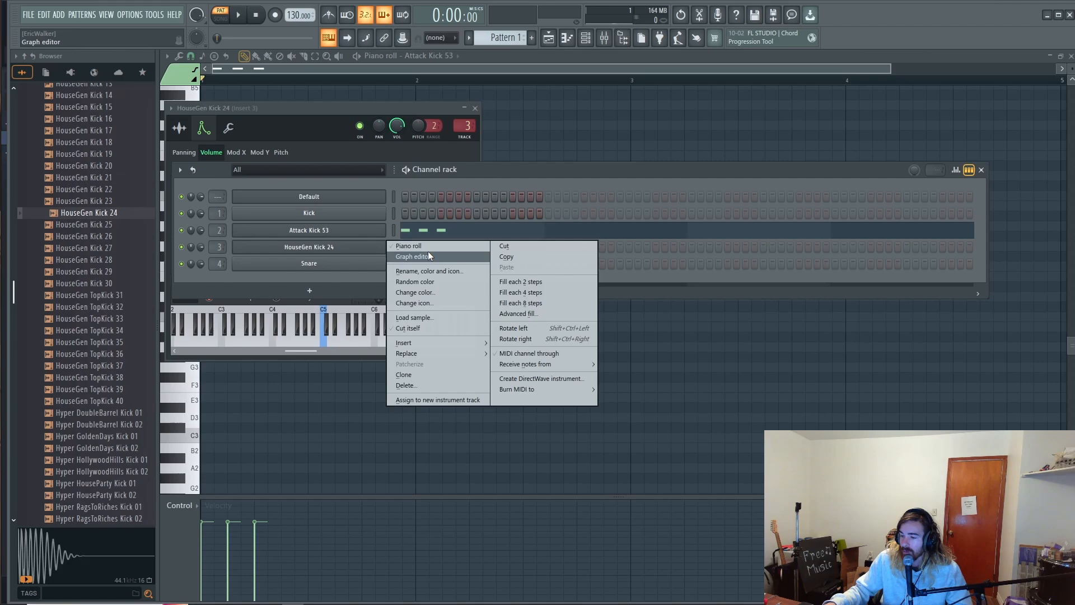
{"action": "right_click", "coordinate": [319, 264]}
{"action": "mouse_move", "coordinate": [408, 375]}
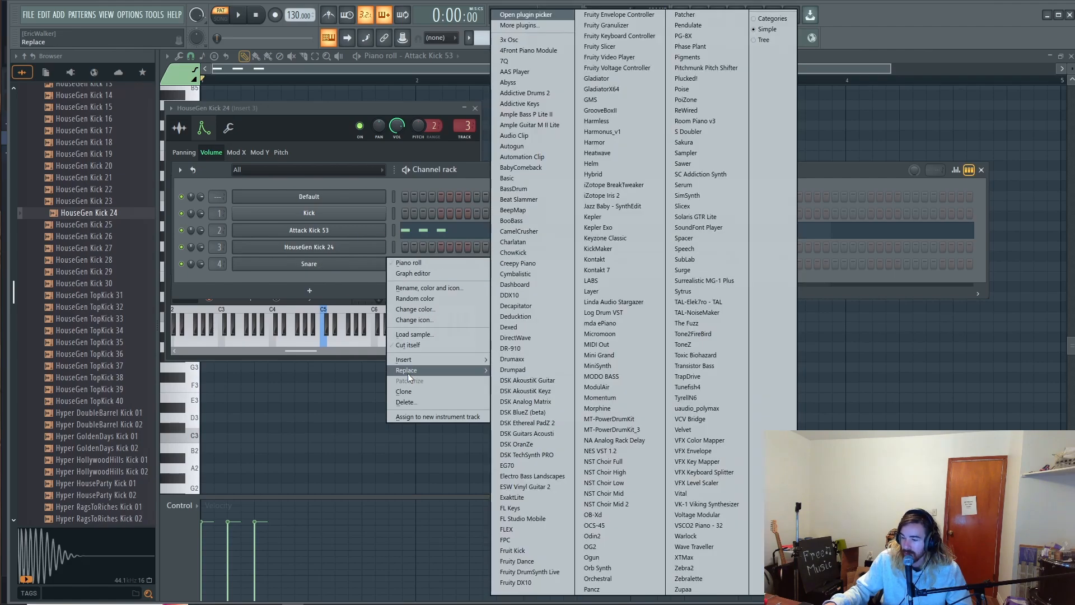
{"action": "left_click", "coordinate": [588, 300]}
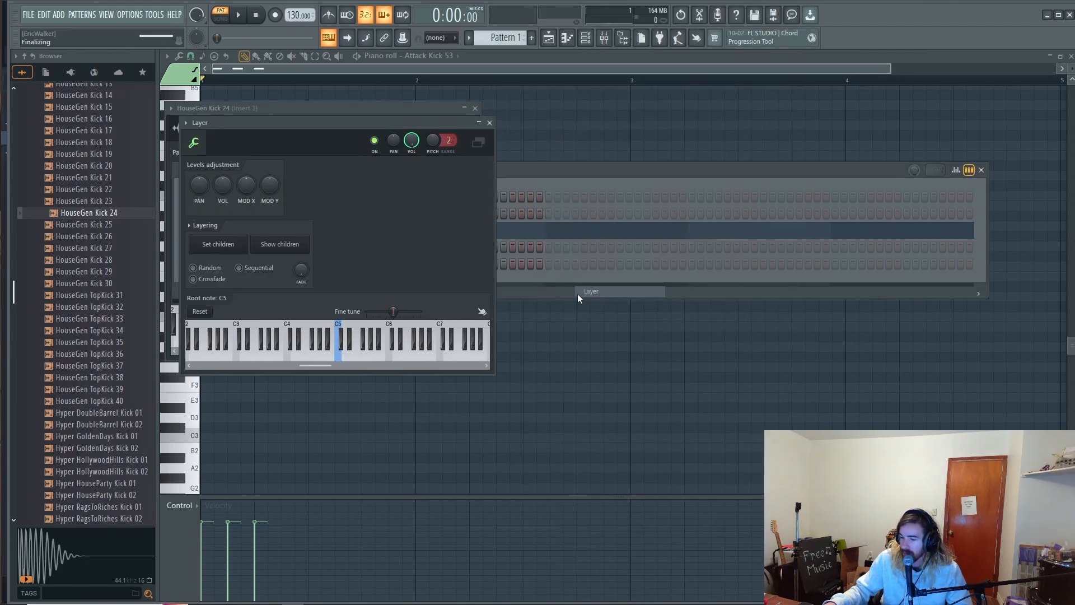
{"action": "left_click", "coordinate": [519, 167]}
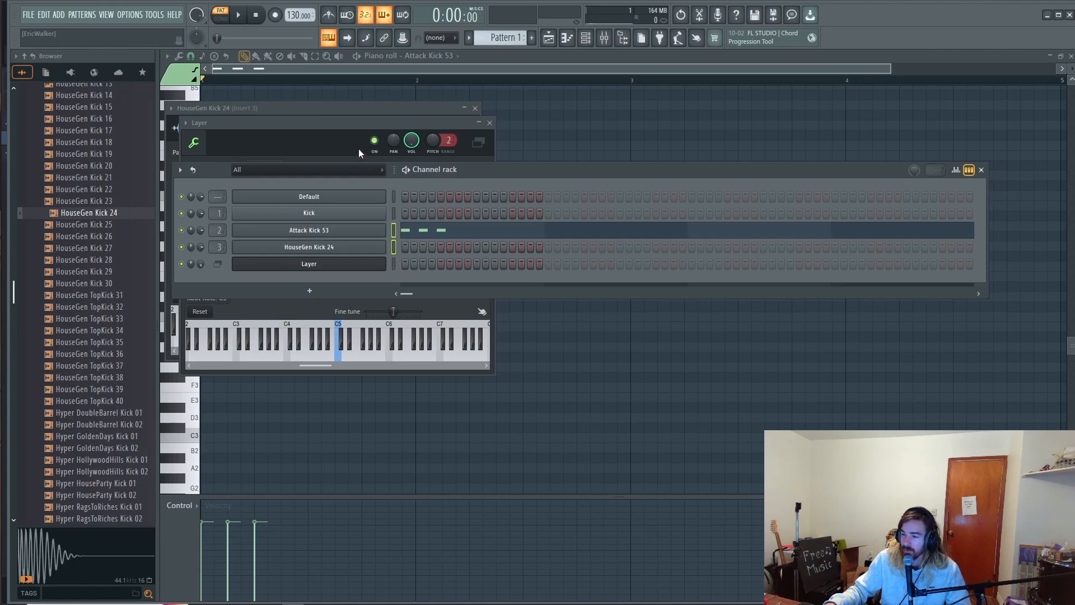
{"action": "left_click", "coordinate": [334, 133]}
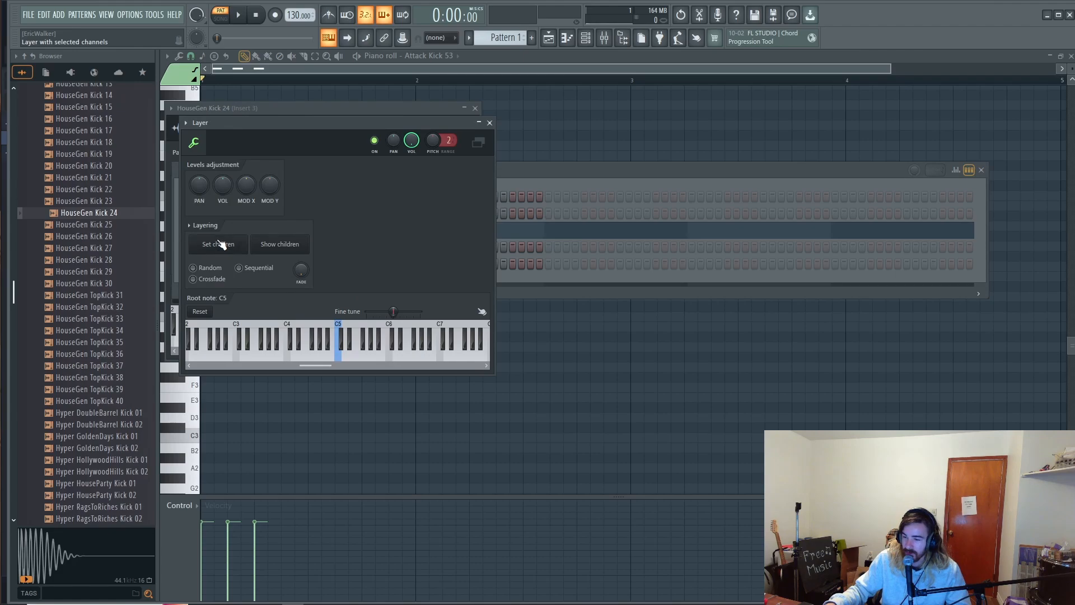
Delete all the C5 notes from the Attack Kick 53 channel's piano roll.
{"action": "left_click", "coordinate": [516, 173]}
{"action": "left_click", "coordinate": [435, 237]}
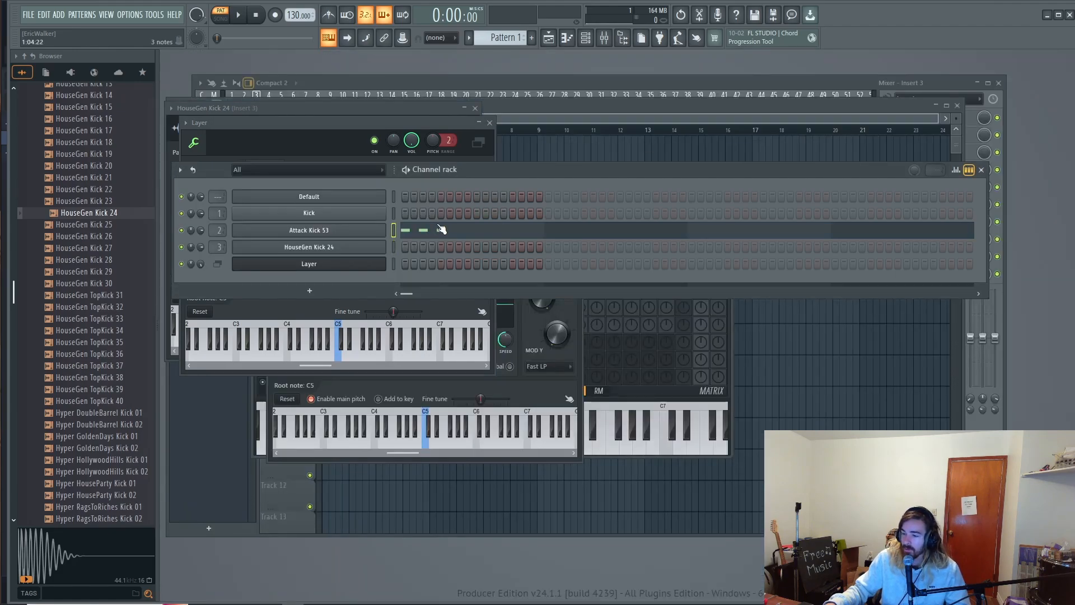
{"action": "left_click", "coordinate": [438, 227]}
{"action": "left_click_drag", "start_coordinate": [357, 140], "coordinate": [190, 218]}
{"action": "key", "text": "Delete"}
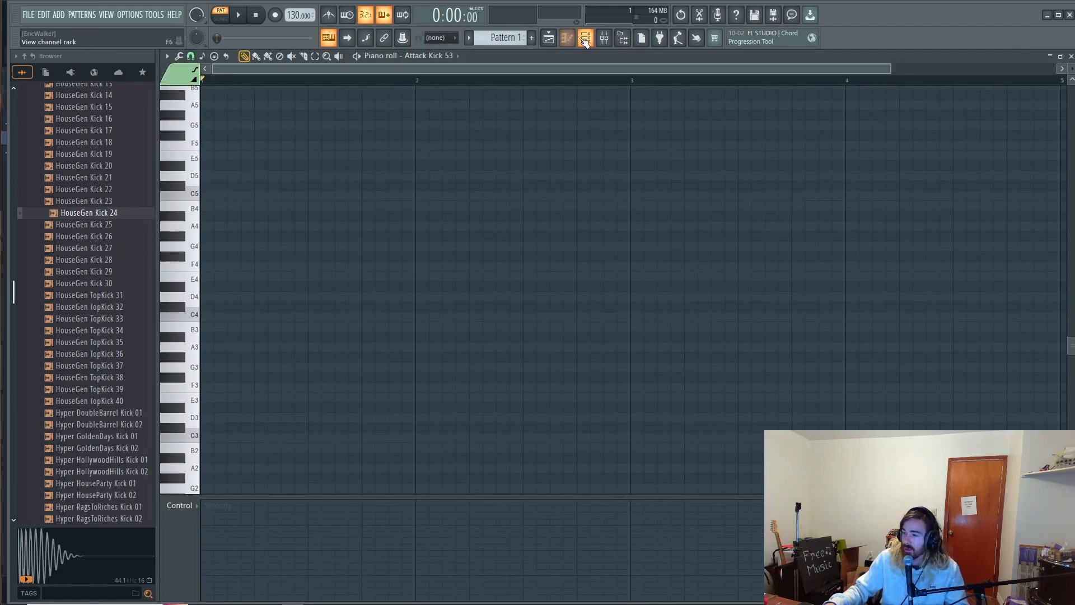
In the Layer channel's piano roll, place short C5 notes on the first and second beats of bar 1.
{"action": "left_click", "coordinate": [585, 39]}
{"action": "right_click", "coordinate": [329, 260]}
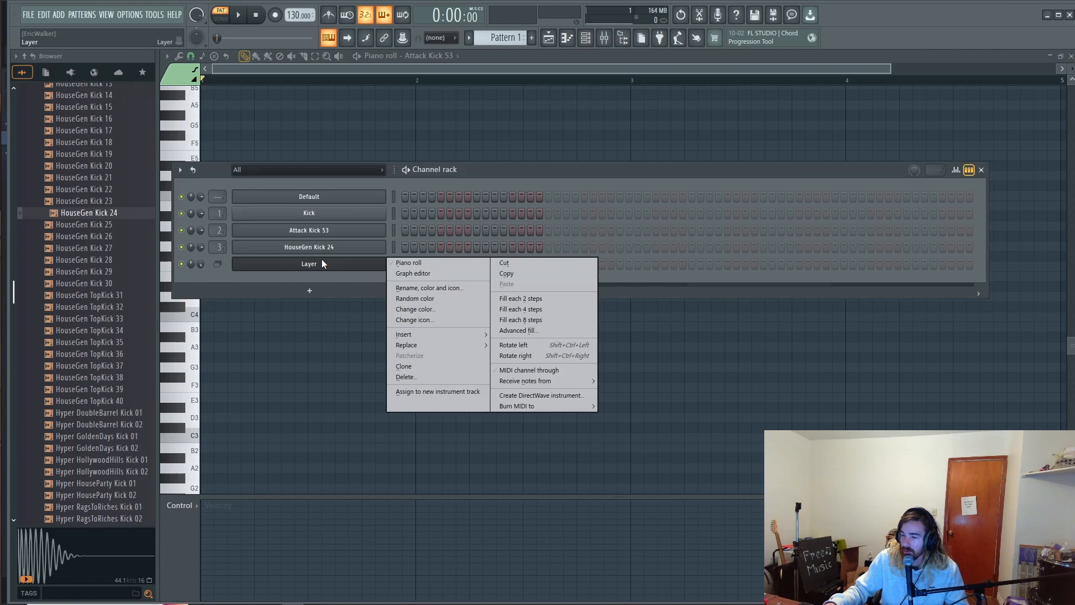
{"action": "left_click", "coordinate": [395, 260]}
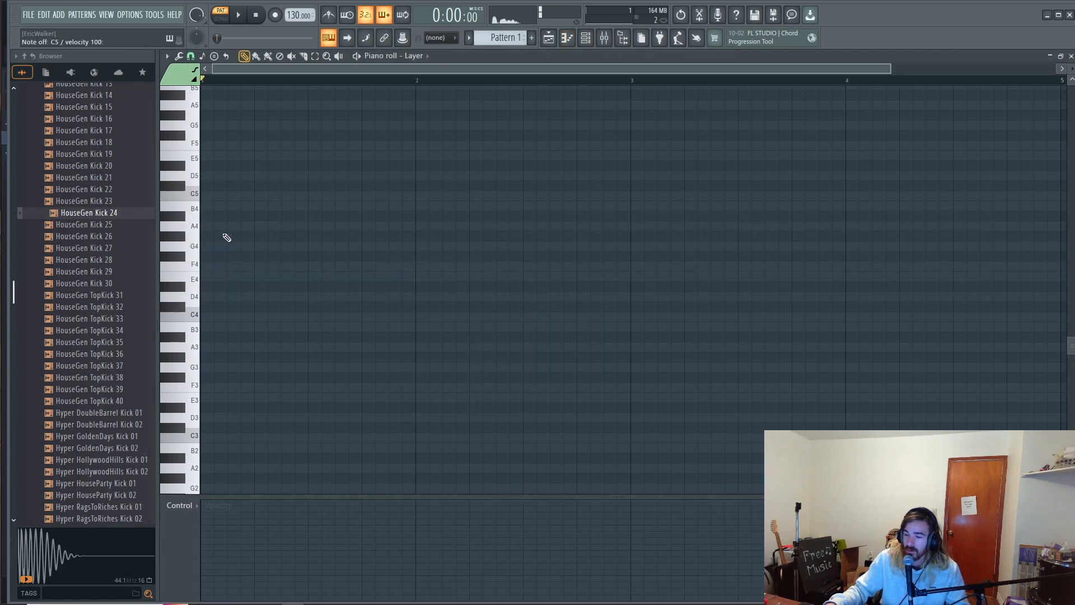
{"action": "left_click", "coordinate": [209, 317]}
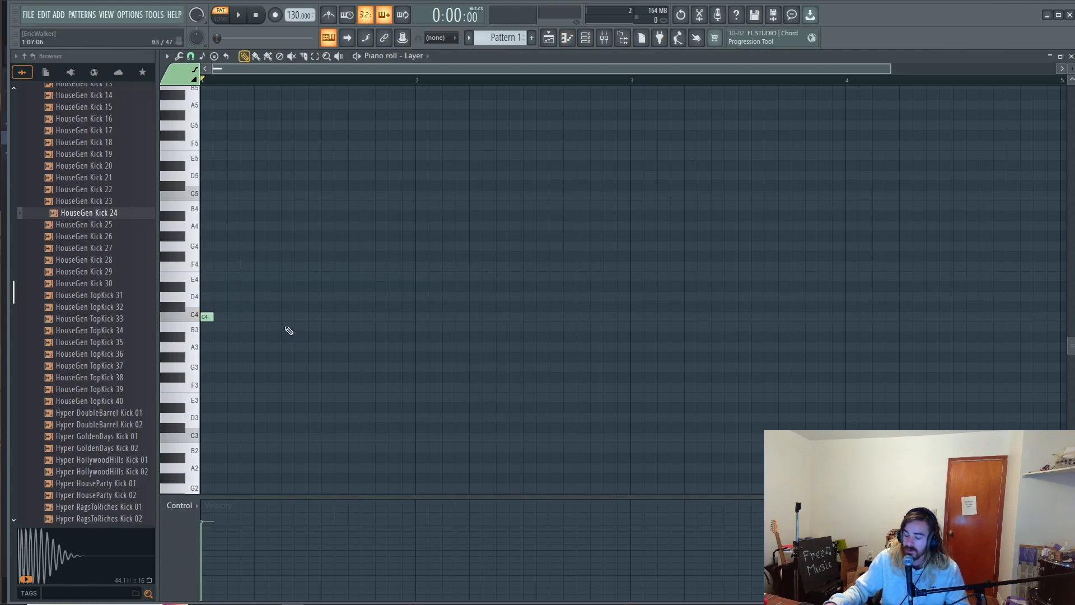
{"action": "right_click", "coordinate": [207, 315]}
{"action": "left_click", "coordinate": [218, 198]}
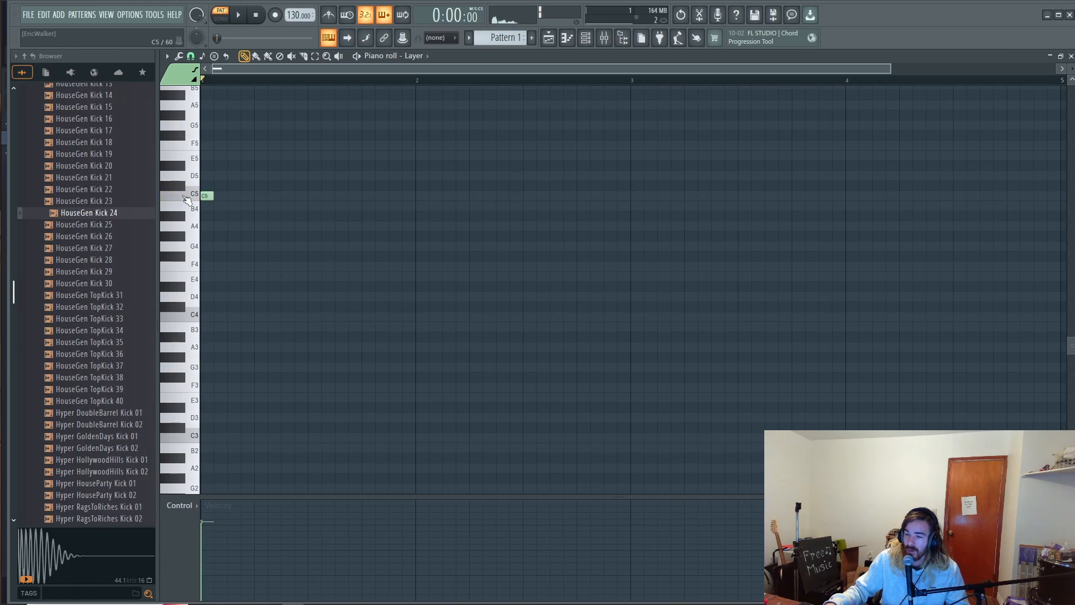
{"action": "left_click", "coordinate": [259, 197]}
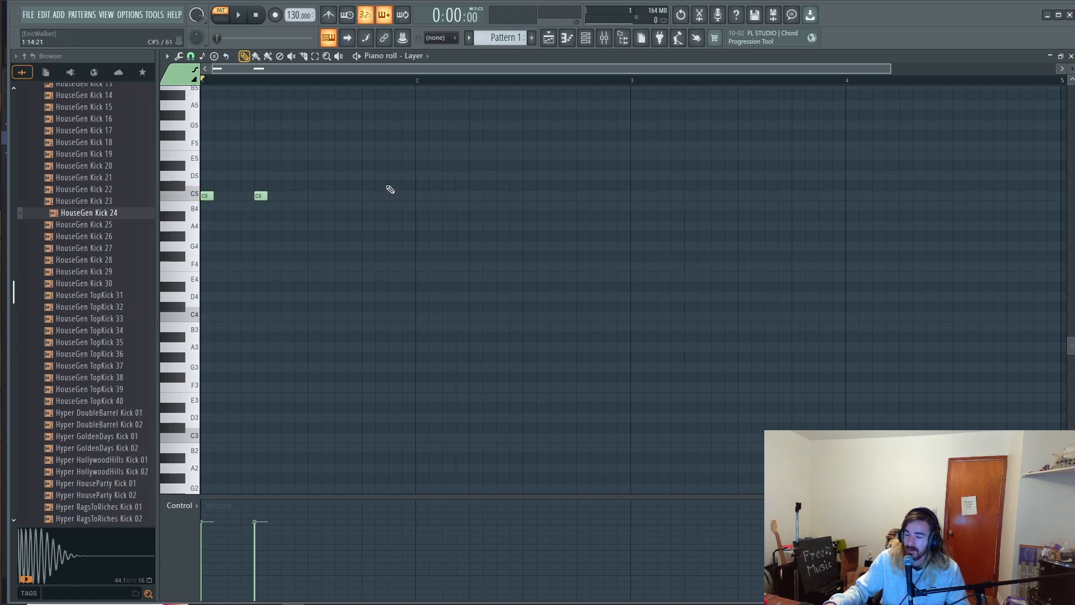
Play back the pattern from the channel rack to hear the layered kicks, and stop playback.
{"action": "left_click", "coordinate": [595, 41]}
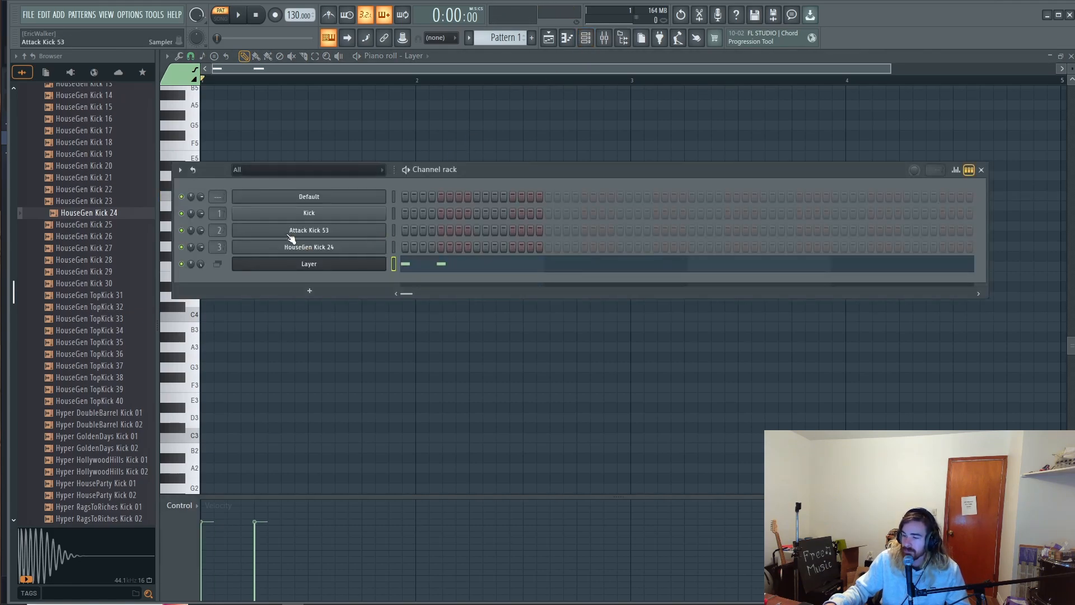
{"action": "key", "text": "space"}
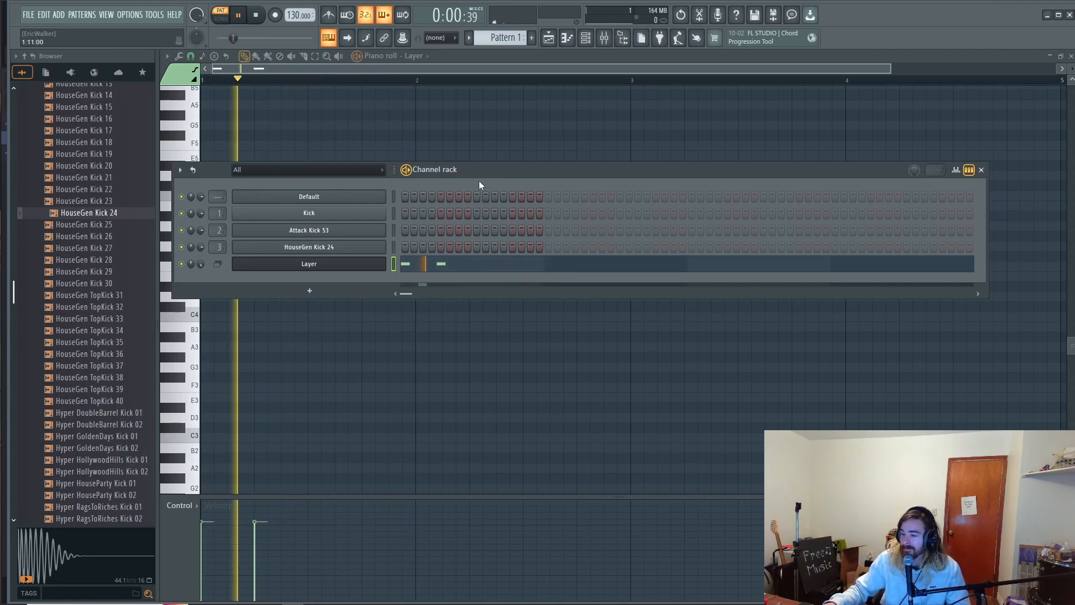
{"action": "key", "text": "space"}
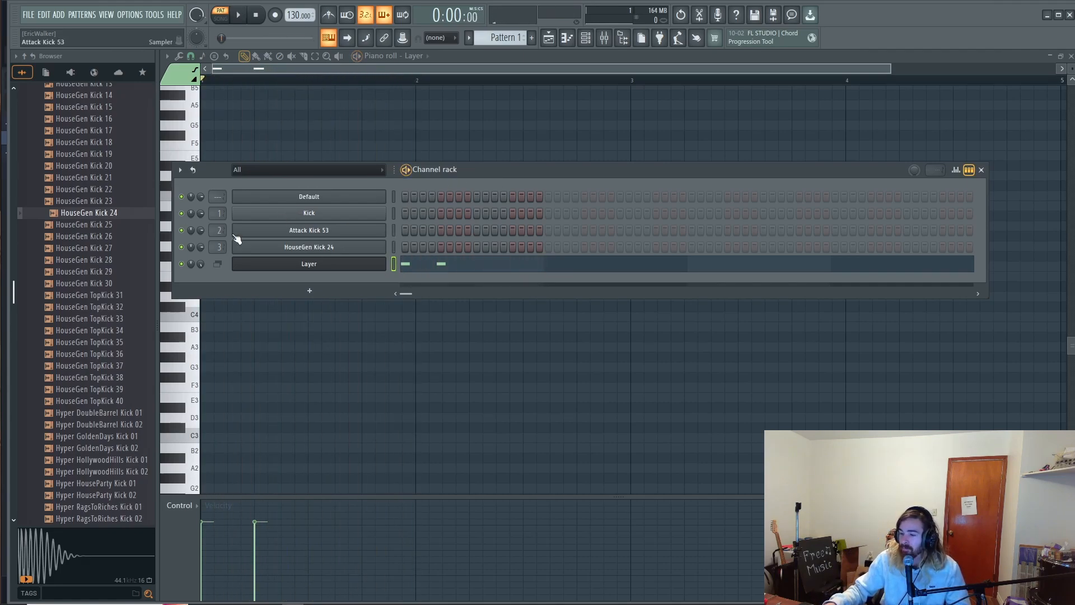
Load Fruity parametric EQ 2 into the first effect slot of HouseGen Kick 24's mixer track, Insert 3.
{"action": "left_click", "coordinate": [281, 249]}
{"action": "left_click", "coordinate": [609, 39]}
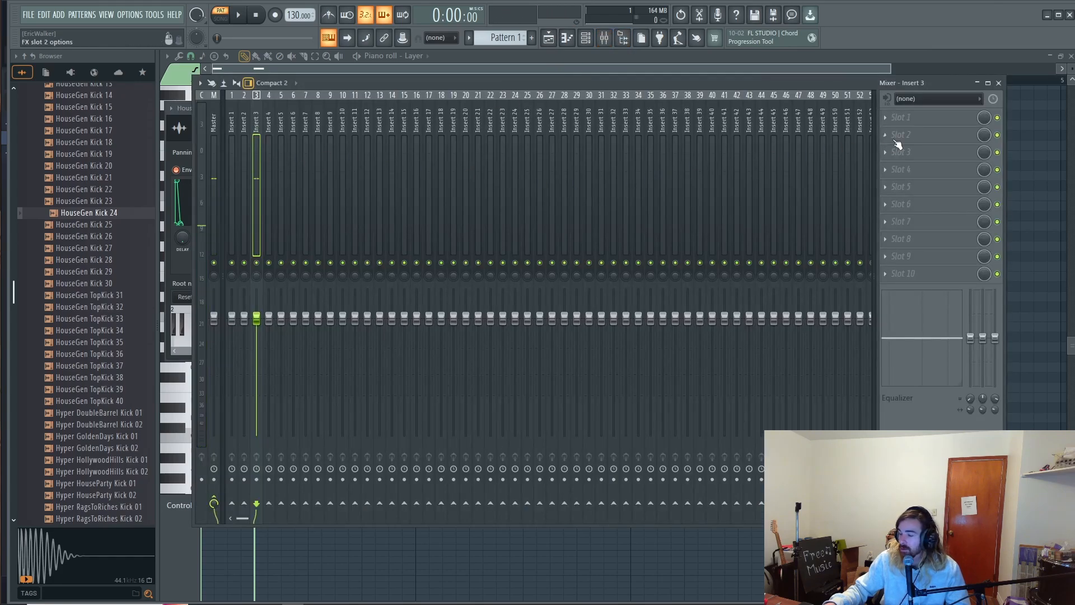
{"action": "left_click", "coordinate": [916, 119]}
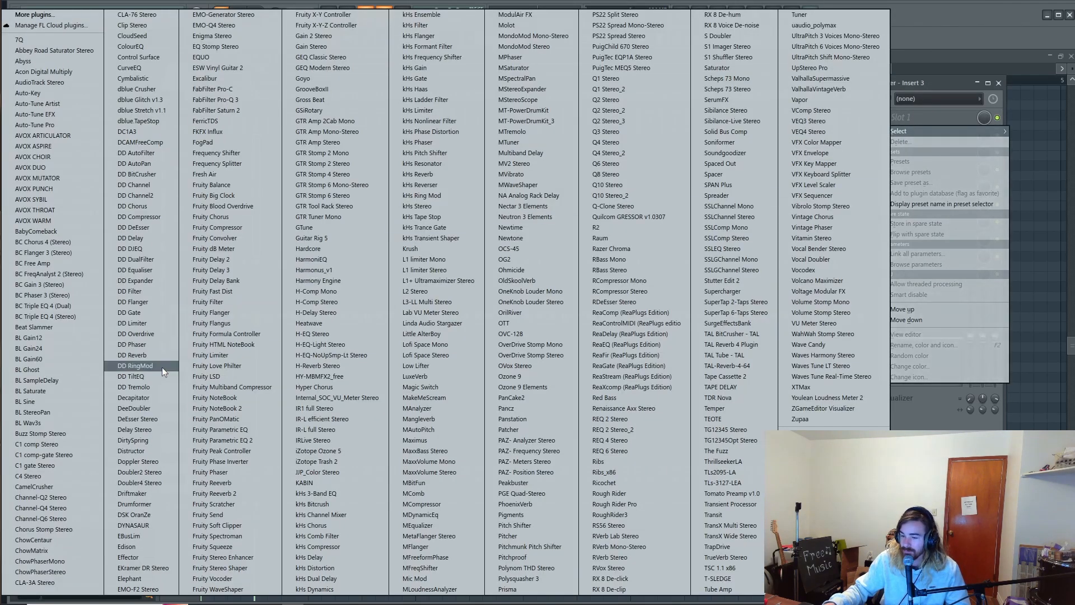
{"action": "left_click", "coordinate": [233, 440]}
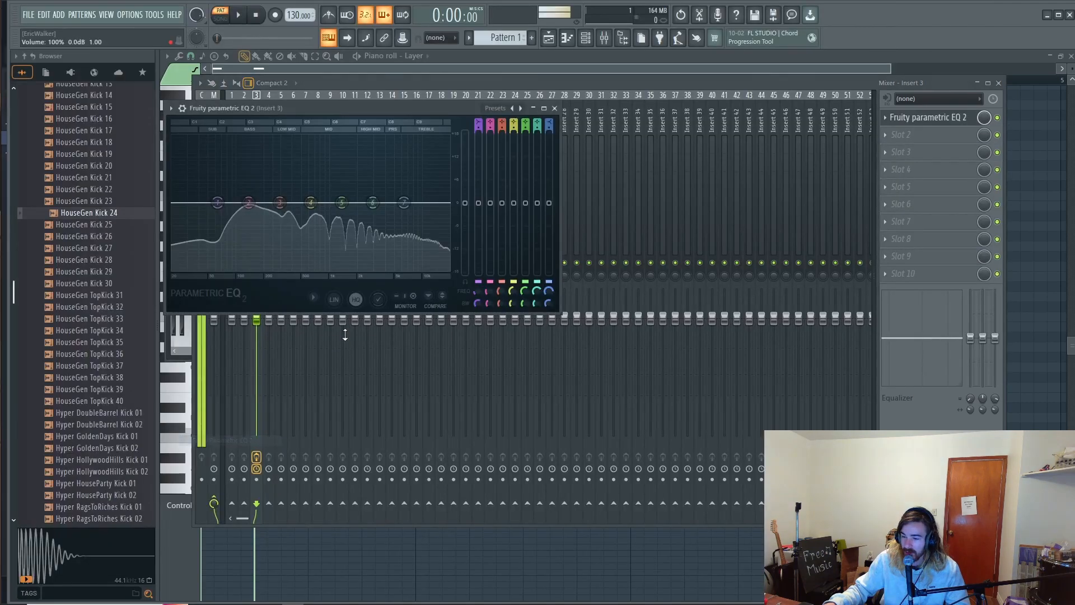
Apply the EQ preset "20Hz + 18kHz cut" and raise the low-cut frequency into the low-mid range.
{"action": "left_click", "coordinate": [510, 109]}
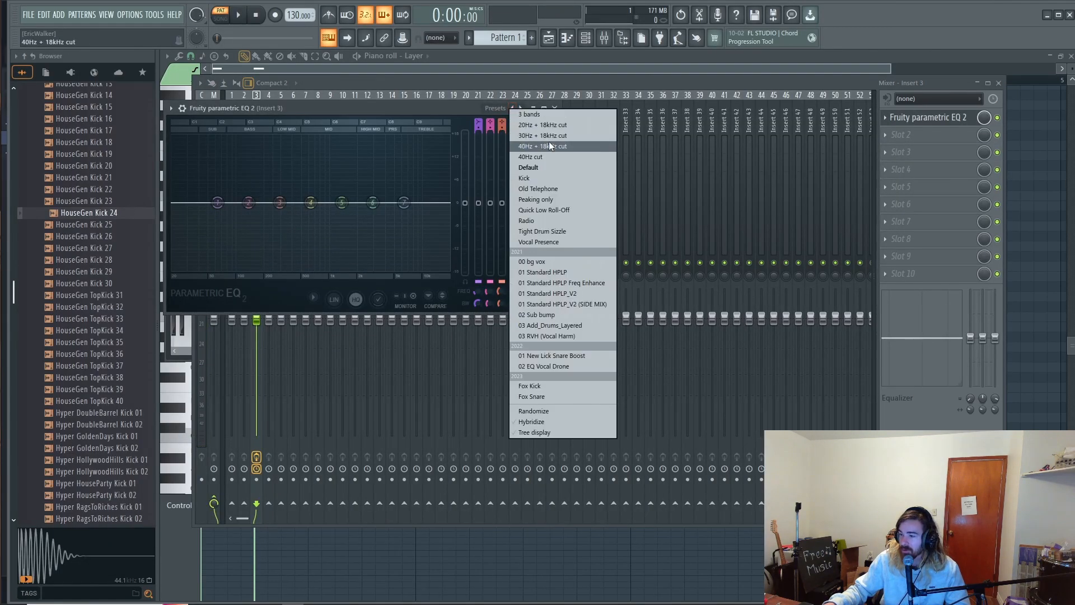
{"action": "left_click", "coordinate": [543, 125]}
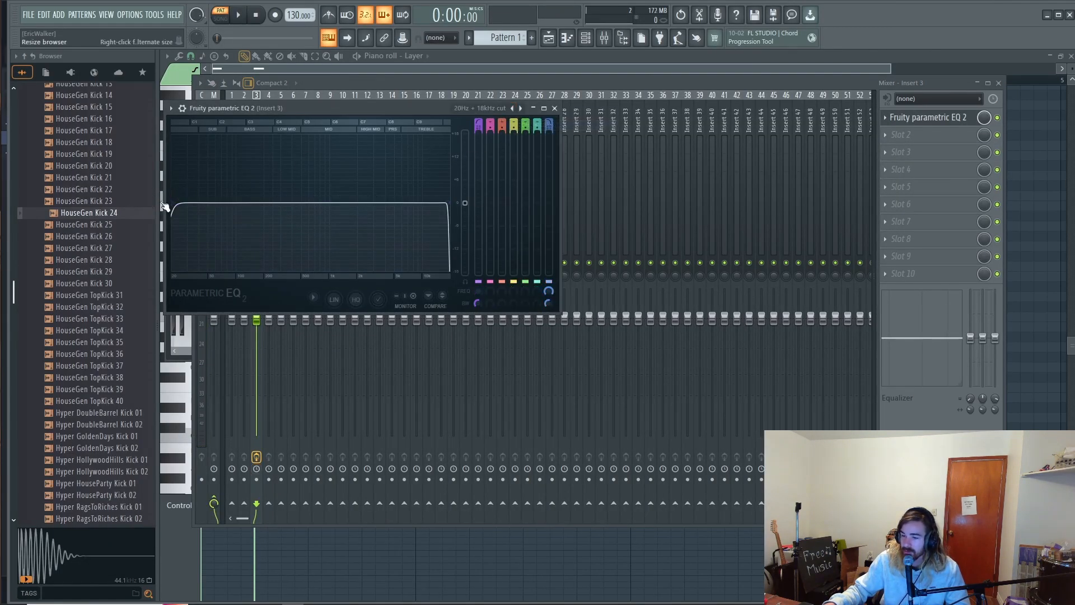
{"action": "left_click_drag", "start_coordinate": [180, 202], "coordinate": [278, 202]}
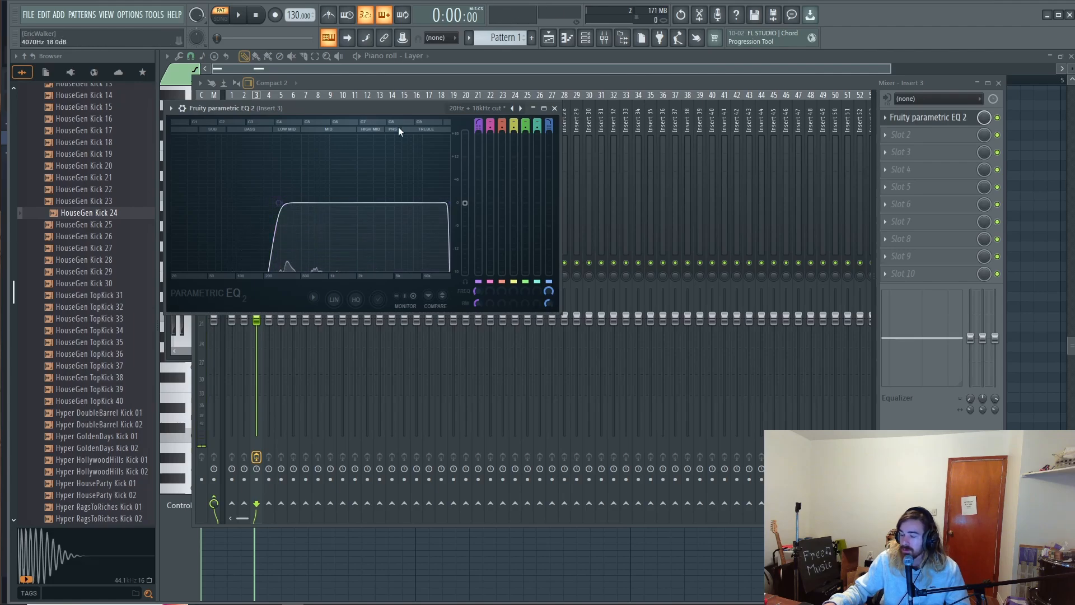
Switch the Insert 3 EQ to the preset "40Hz + 18kHz cut", raise its low cut into the low mids, and audition the kick.
{"action": "right_click", "coordinate": [520, 109]}
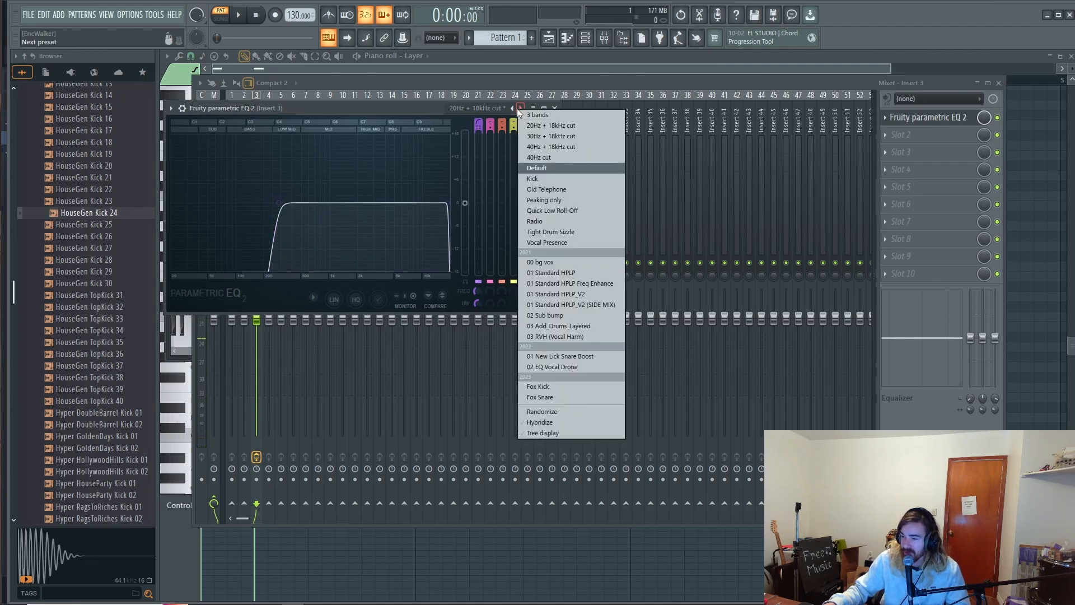
{"action": "left_click", "coordinate": [541, 146]}
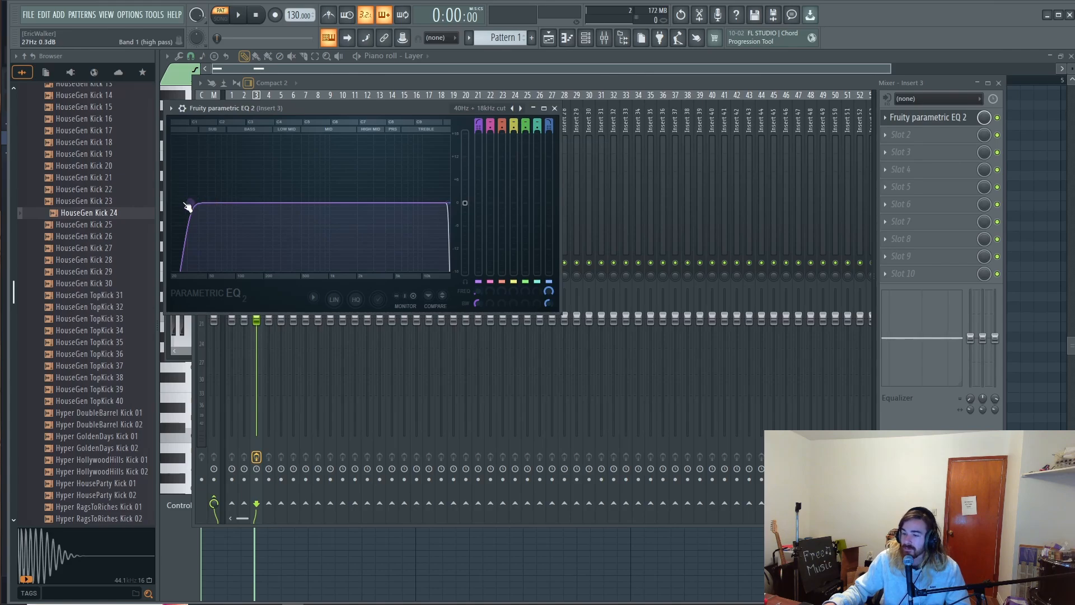
{"action": "left_click_drag", "start_coordinate": [188, 207], "coordinate": [290, 203]}
{"action": "key", "text": "z"}
{"action": "key", "text": "z"}
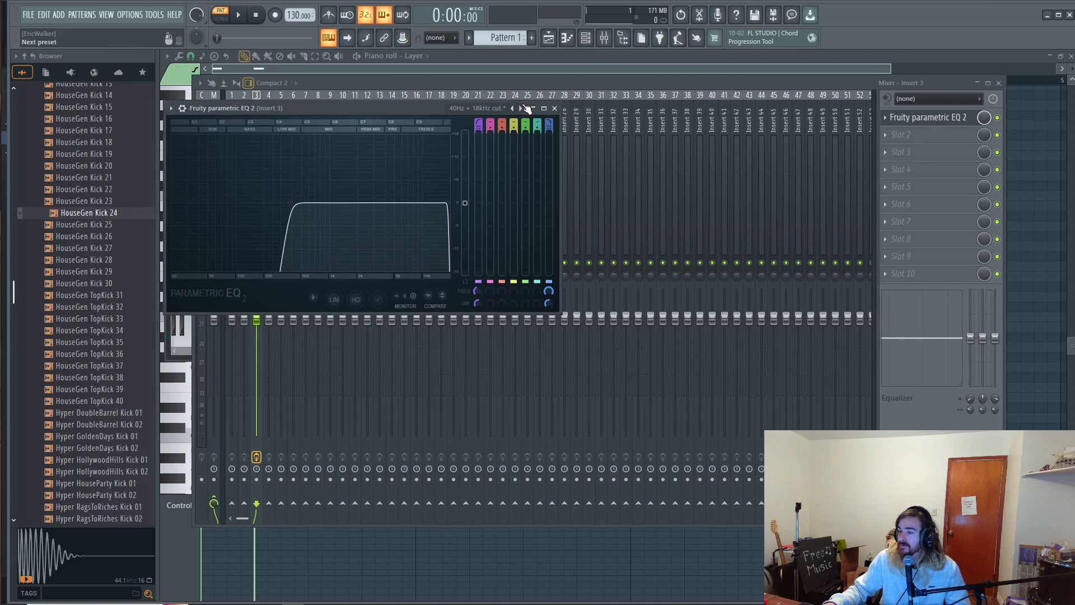
Add a broad boost in the upper mids with band 5 of the Insert 3 EQ, and play back the pattern.
{"action": "mouse_move", "coordinate": [526, 121]}
{"action": "left_mouse_down"}
{"action": "mouse_move", "coordinate": [526, 89]}
{"action": "mouse_move", "coordinate": [527, 126]}
{"action": "left_mouse_up"}
{"action": "left_click_drag", "start_coordinate": [451, 215], "coordinate": [350, 162]}
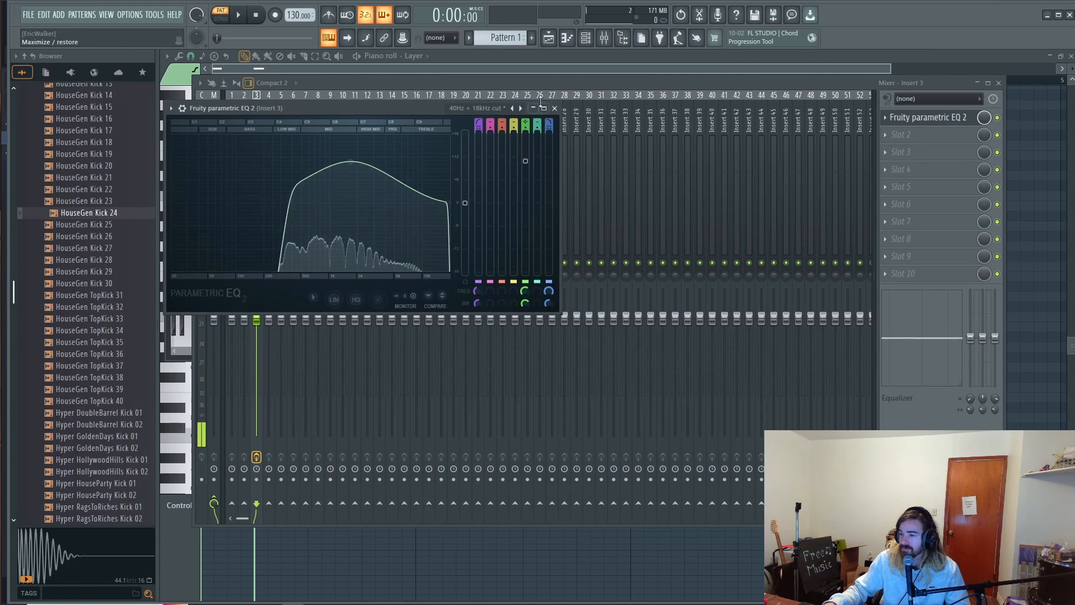
{"action": "left_click", "coordinate": [584, 42]}
{"action": "key", "text": "space"}
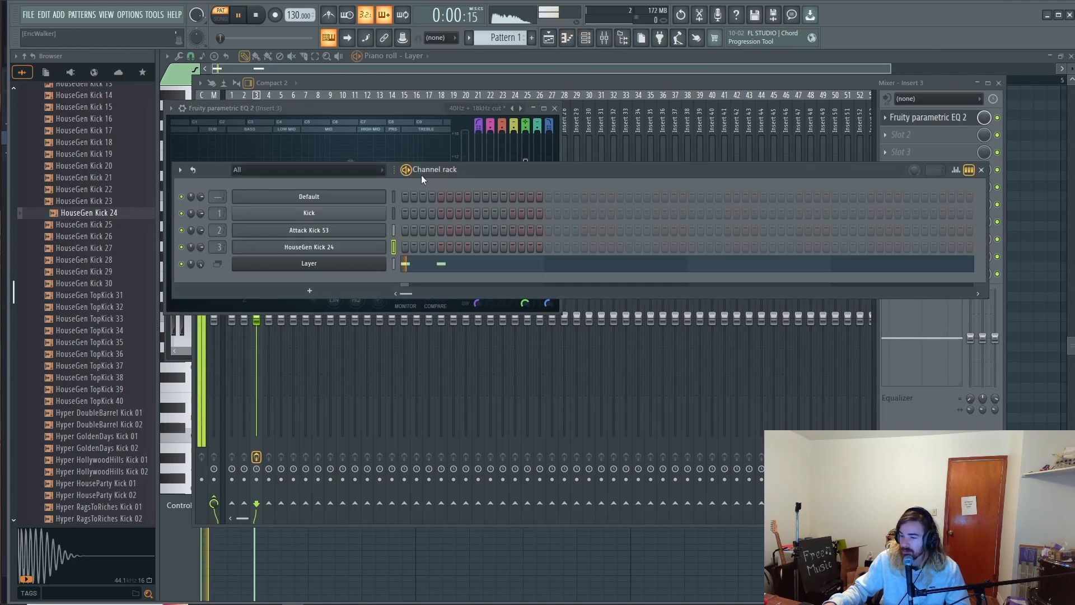
{"action": "key", "text": "space"}
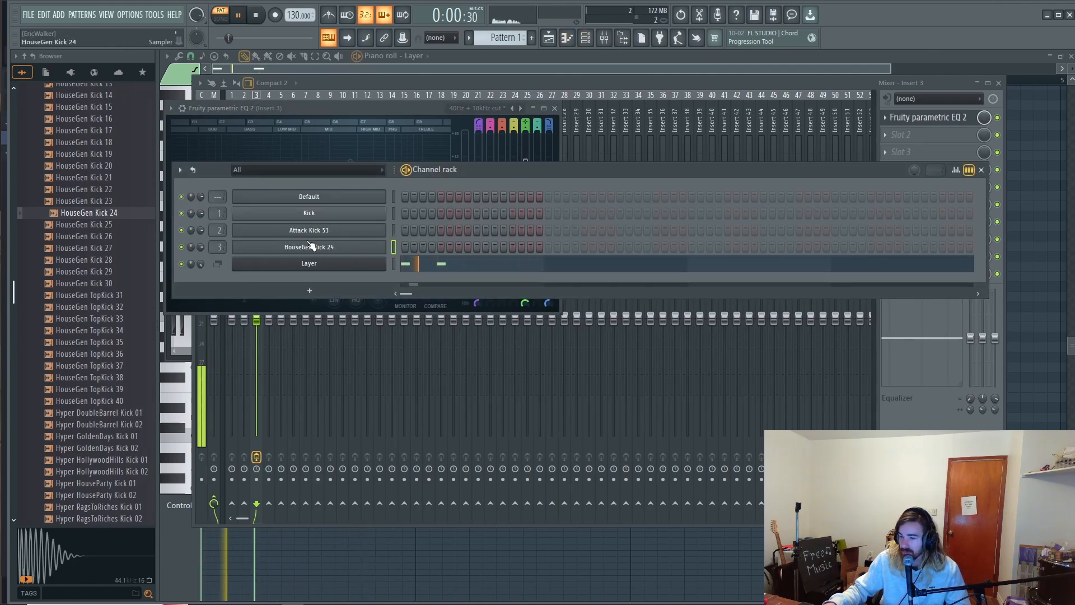
Load Fruity parametric EQ 2 into the first effect slot of Attack Kick 53's mixer track, Insert 2.
{"action": "left_click", "coordinate": [259, 232]}
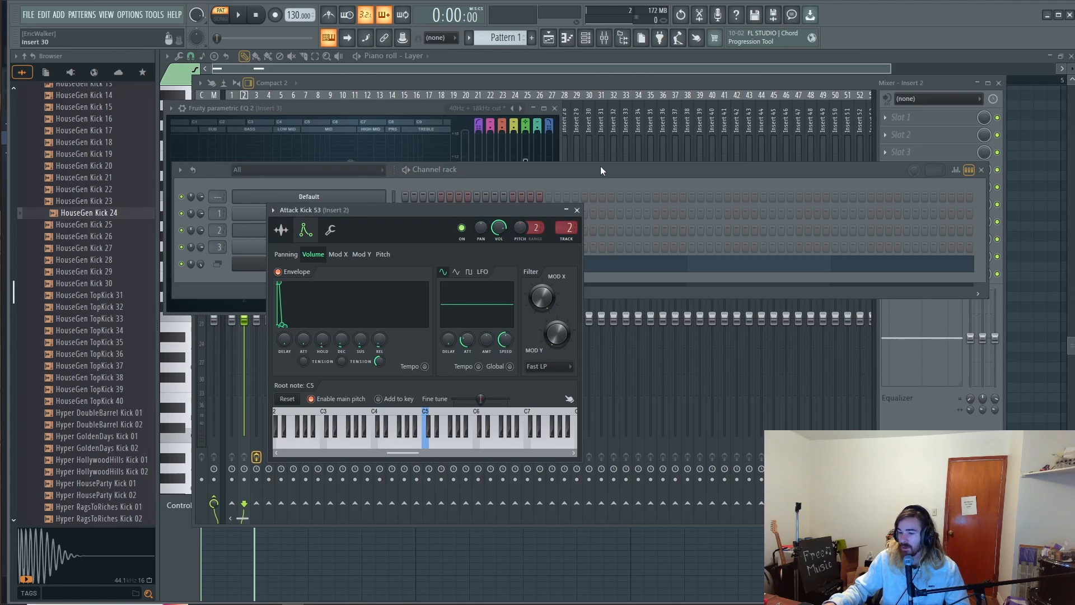
{"action": "left_click", "coordinate": [899, 117]}
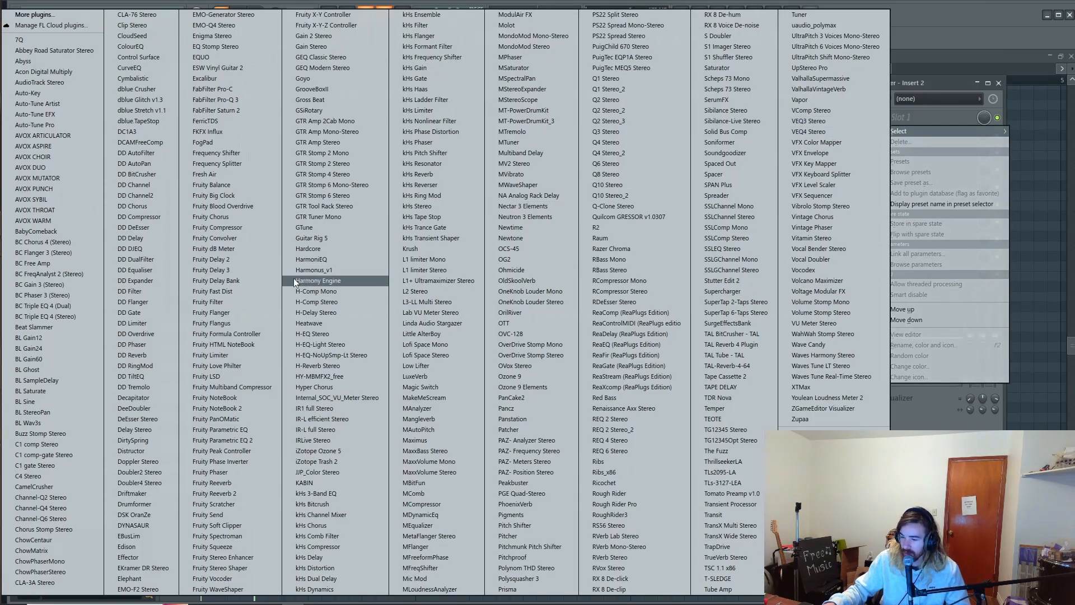
{"action": "left_click", "coordinate": [228, 438]}
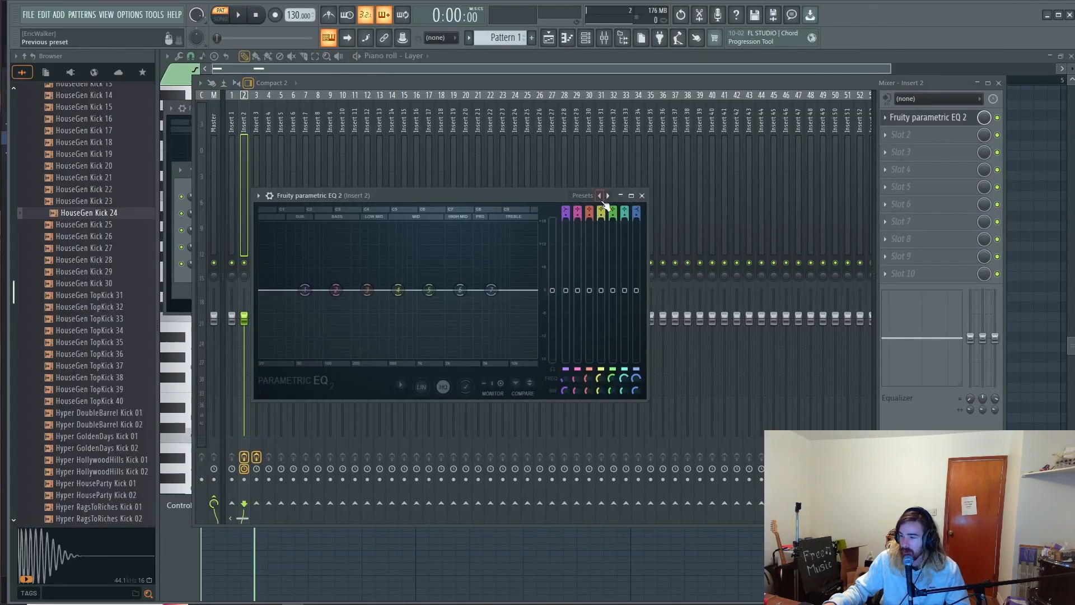
Apply the EQ preset "20Hz + 18kHz cut" on Insert 2 and pull the high cut down into the low-mid range.
{"action": "left_click", "coordinate": [603, 201]}
{"action": "left_click", "coordinate": [627, 217]}
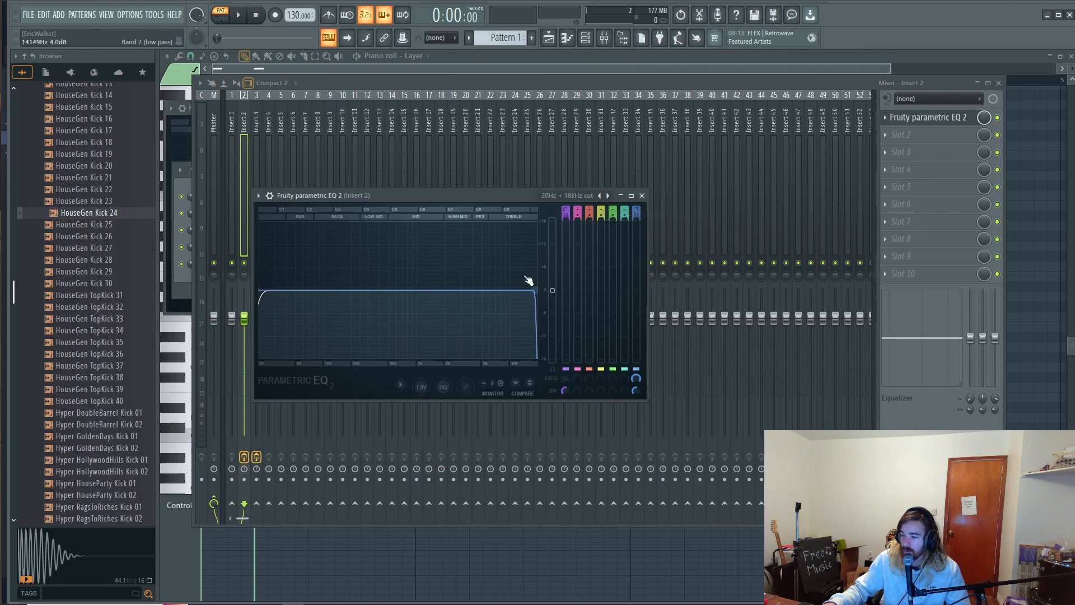
{"action": "left_click_drag", "start_coordinate": [533, 290], "coordinate": [379, 291]}
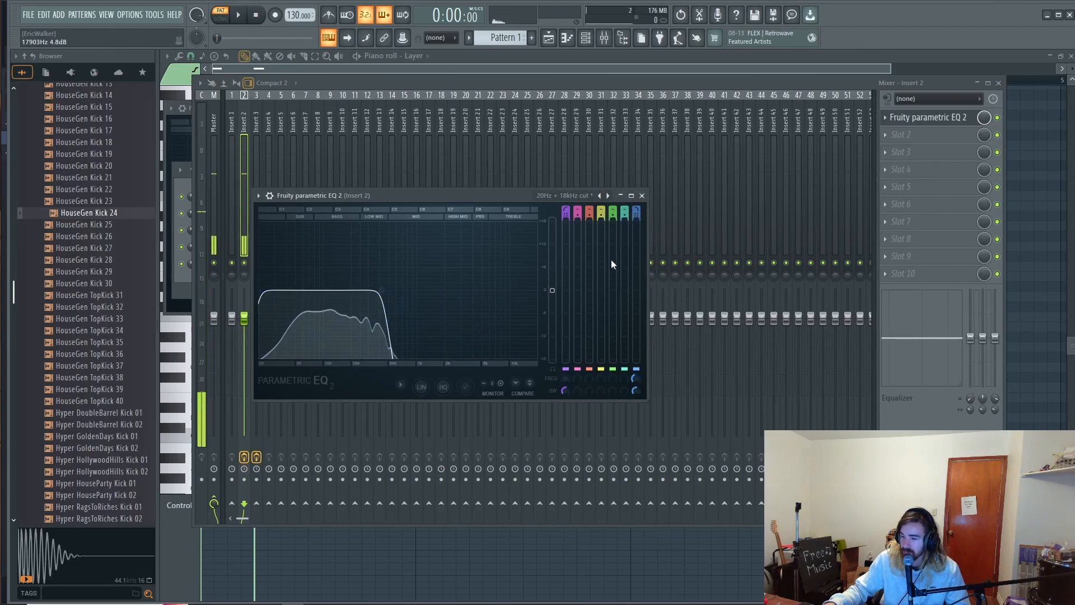
Lower the volume of Insert 3 to balance the layered kicks while playing back the pattern, and stop playback.
{"action": "key", "text": "space"}
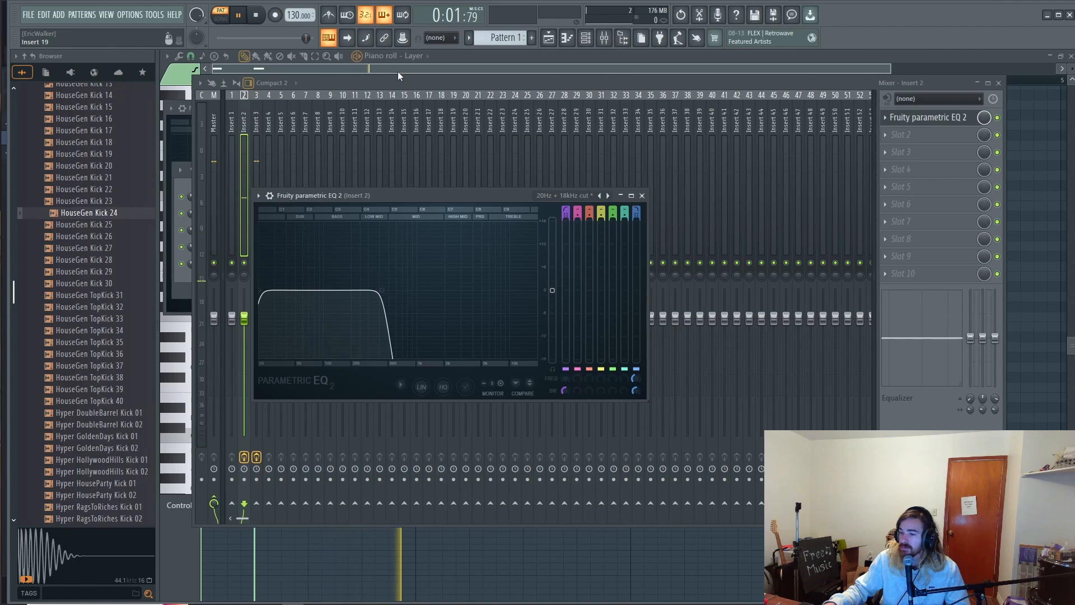
{"action": "left_click", "coordinate": [255, 161]}
{"action": "key", "text": "space"}
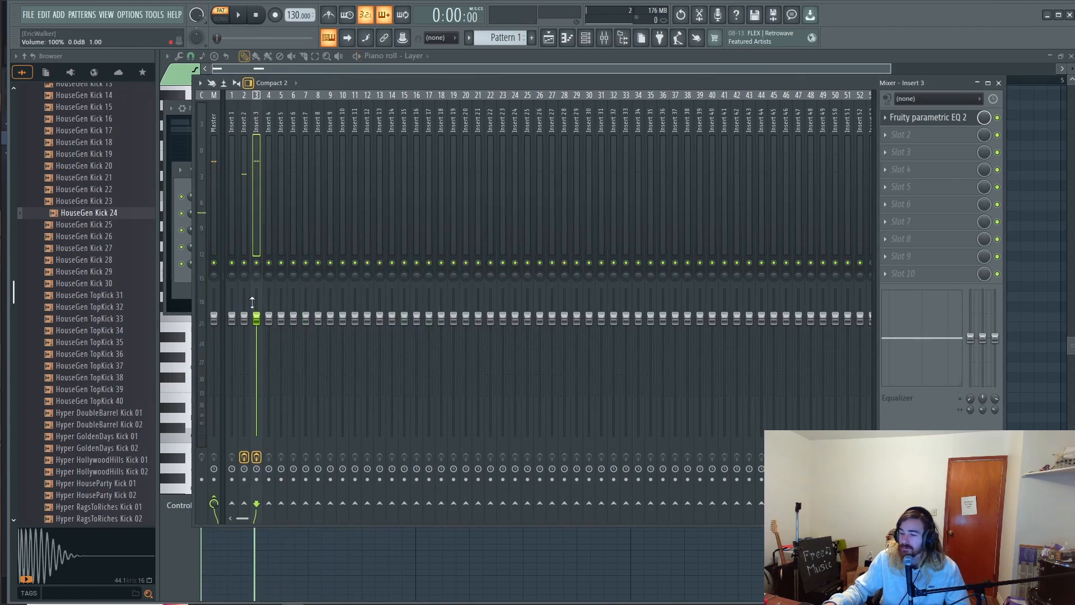
{"action": "key", "text": "space"}
{"action": "left_click_drag", "start_coordinate": [256, 320], "coordinate": [257, 364]}
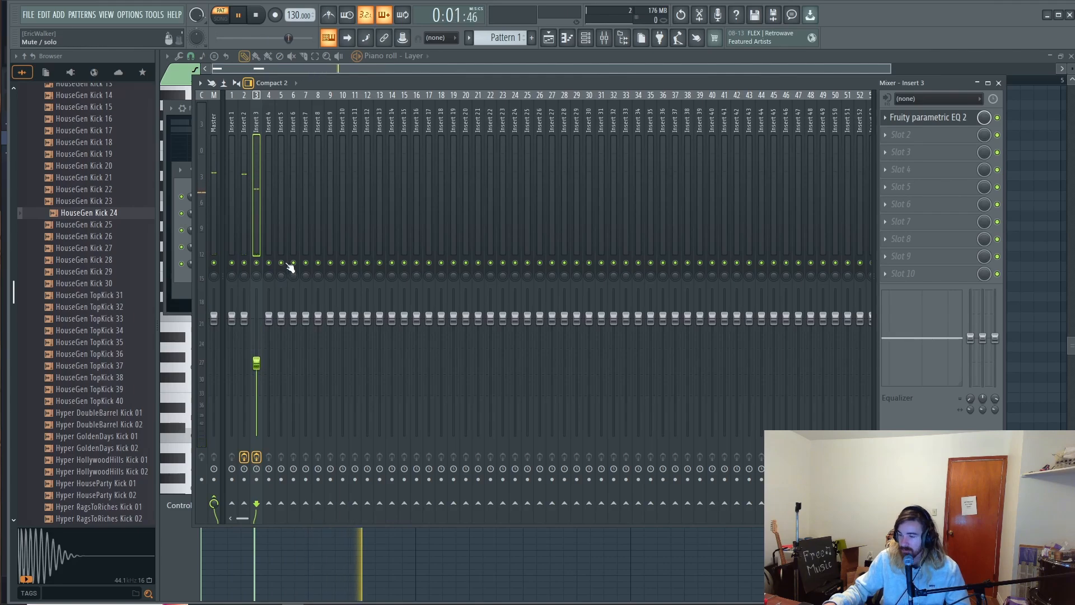
{"action": "key", "text": "space"}
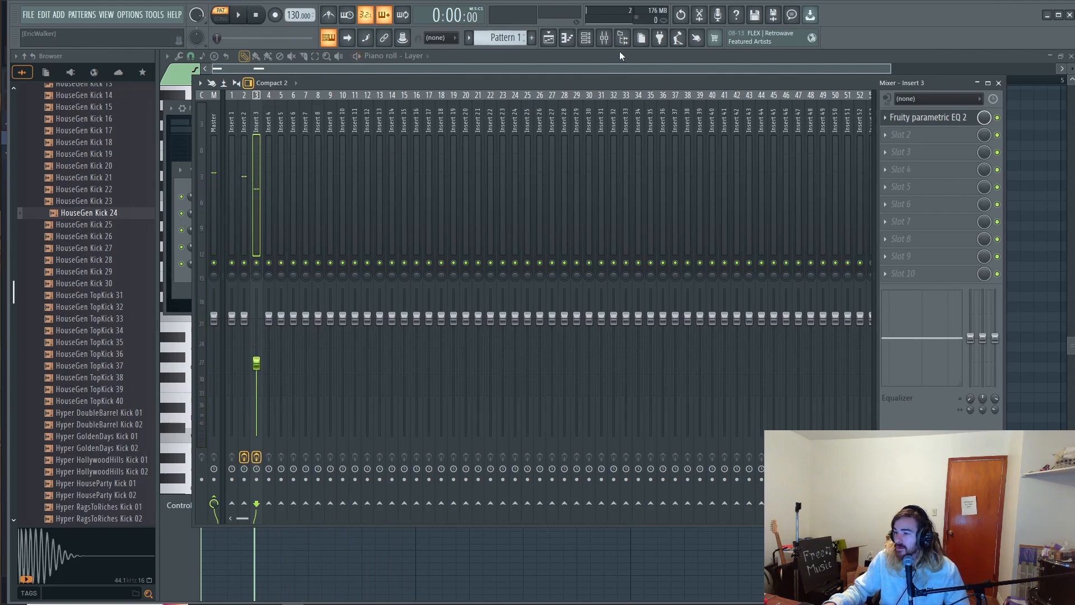
Show the channel rack, browse to the Snares folder of Drums (ModeAudio), and preview Attack Snare 48 and Collider Slack Snare 01.
{"action": "left_click", "coordinate": [593, 41]}
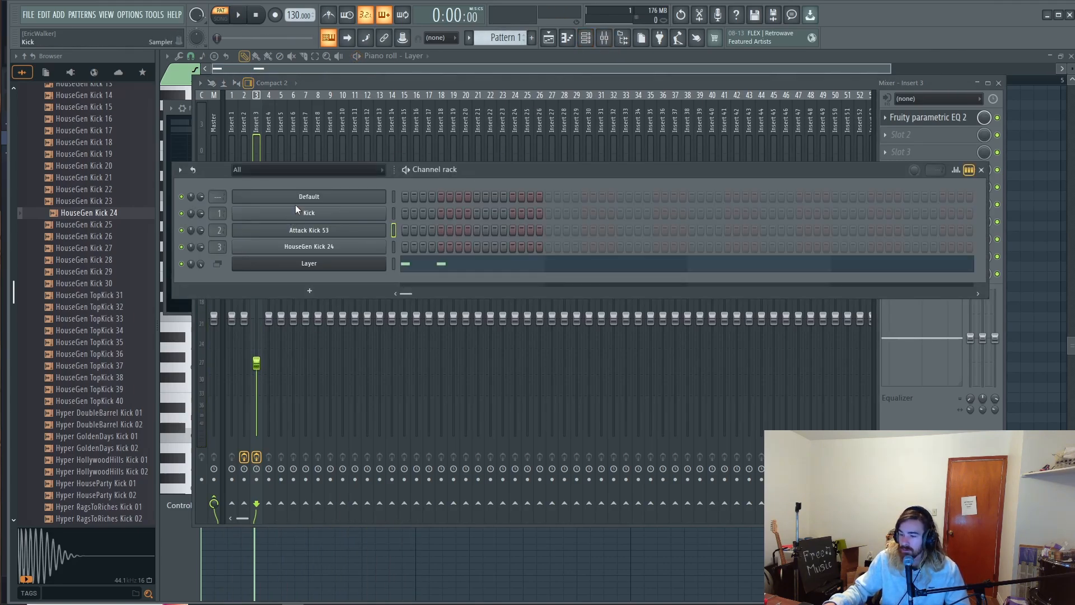
{"action": "scroll", "coordinate": [113, 341], "scroll_direction": "up", "scroll_amount": 15}
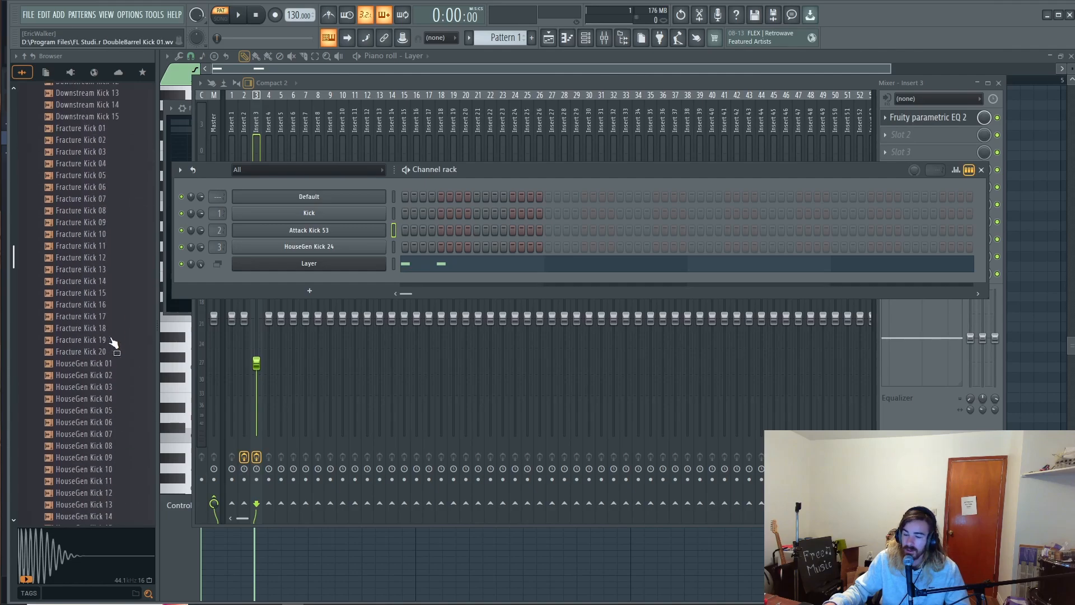
{"action": "scroll", "coordinate": [112, 339], "scroll_direction": "up", "scroll_amount": 15}
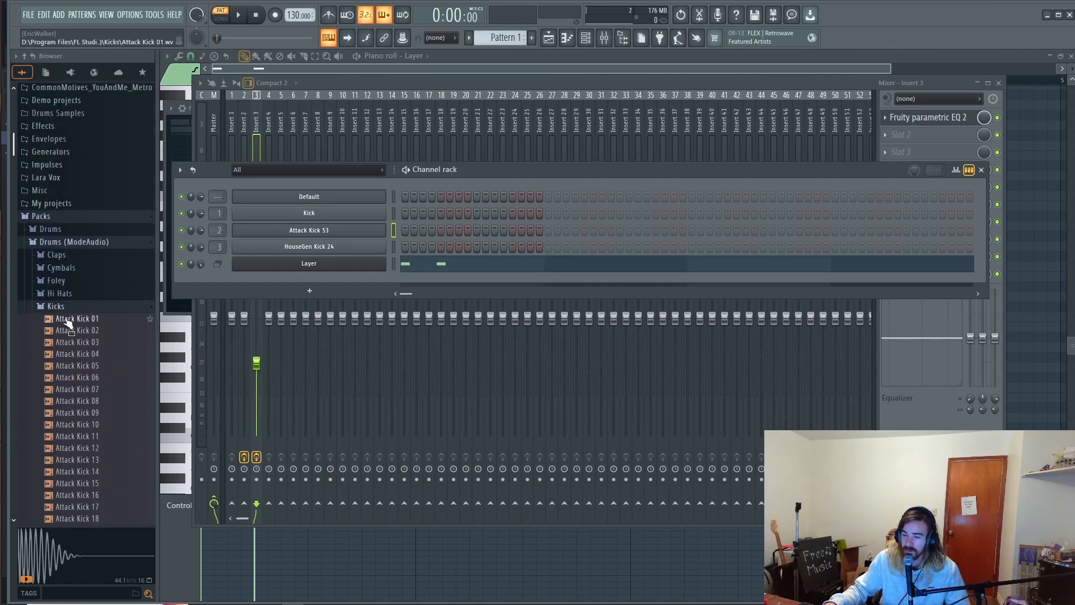
{"action": "left_click", "coordinate": [58, 306]}
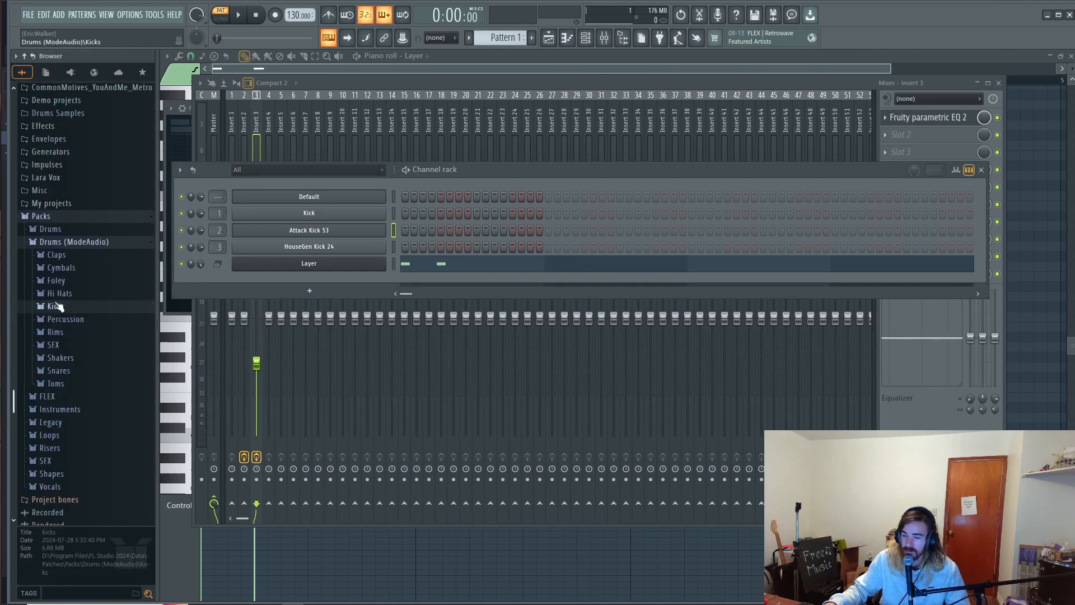
{"action": "left_click", "coordinate": [68, 369]}
{"action": "scroll", "coordinate": [67, 347], "scroll_direction": "down", "scroll_amount": 15}
{"action": "left_click", "coordinate": [81, 302]}
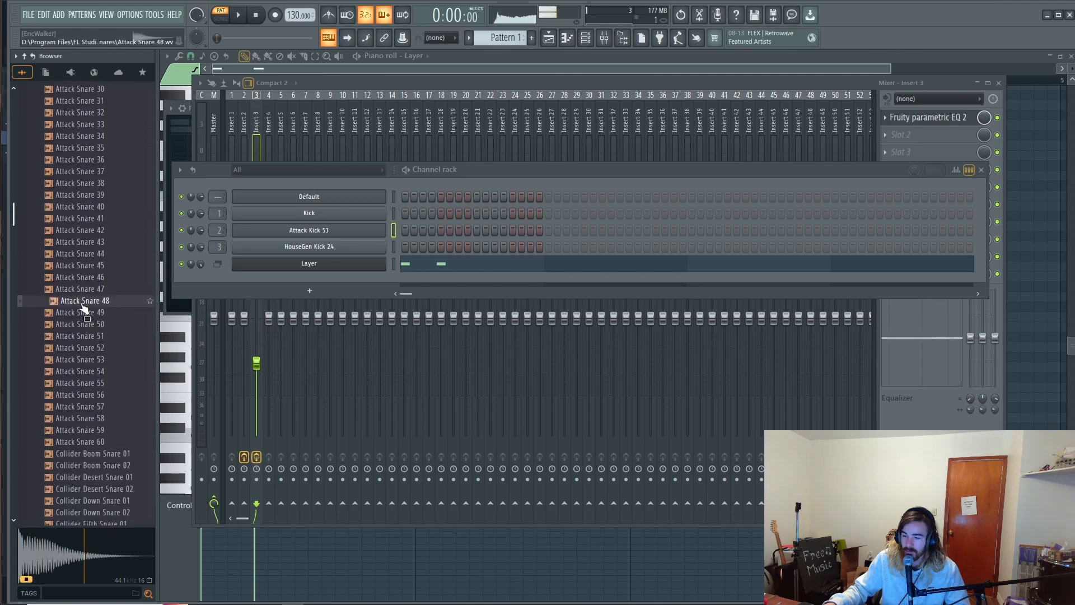
{"action": "scroll", "coordinate": [83, 309], "scroll_direction": "down", "scroll_amount": 8}
{"action": "left_click", "coordinate": [89, 290]}
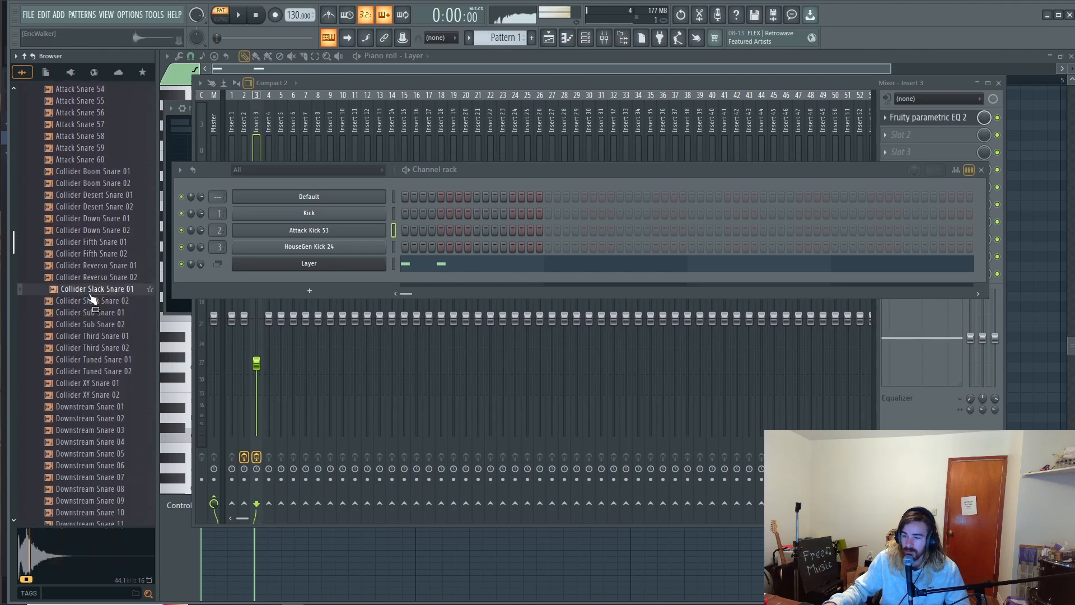
Try to load Collider Slack Snare 01 into the Default channel and audition it.
{"action": "left_click_drag", "start_coordinate": [91, 298], "coordinate": [361, 198]}
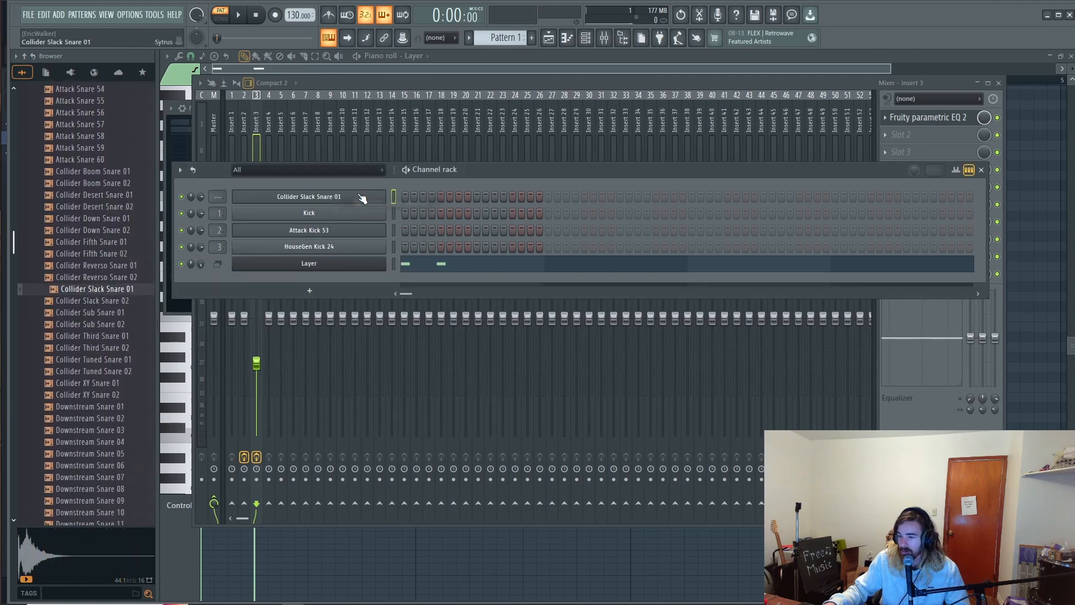
{"action": "key", "text": "q"}
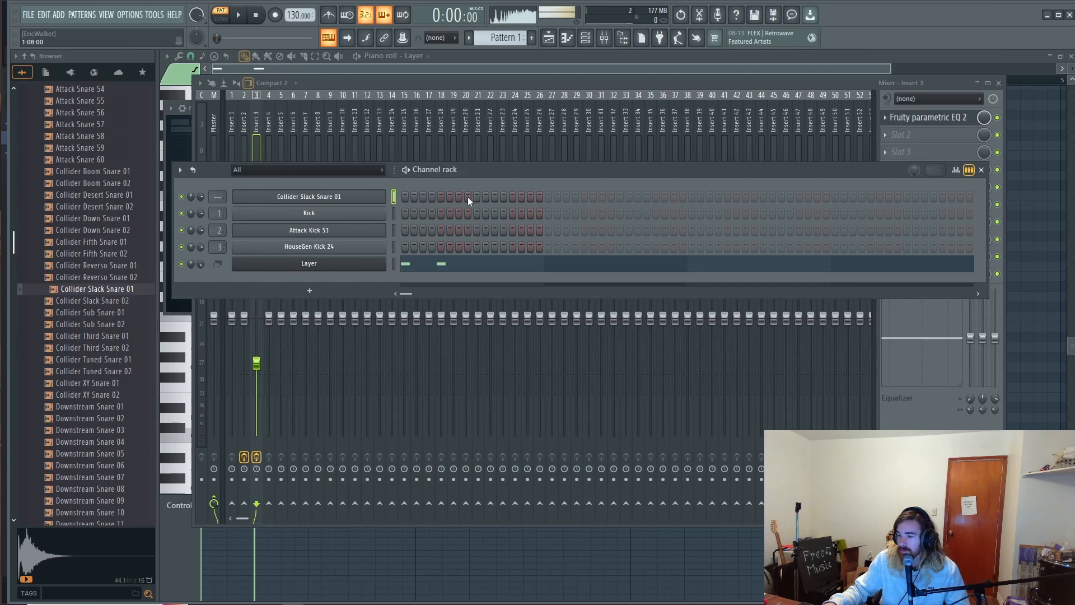
{"action": "right_click", "coordinate": [475, 197]}
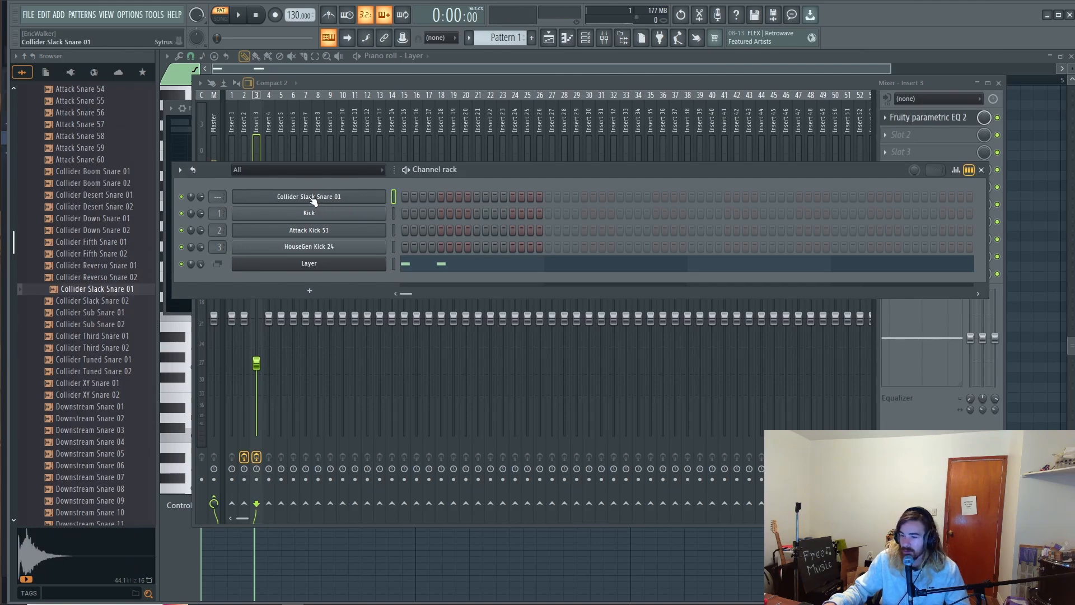
Replace the Kick channel's sample with Collider Slack Snare 01, place a hit on step 9, and play back the pattern.
{"action": "left_click_drag", "start_coordinate": [93, 286], "coordinate": [368, 213]}
{"action": "left_click", "coordinate": [477, 214]}
{"action": "key", "text": "space"}
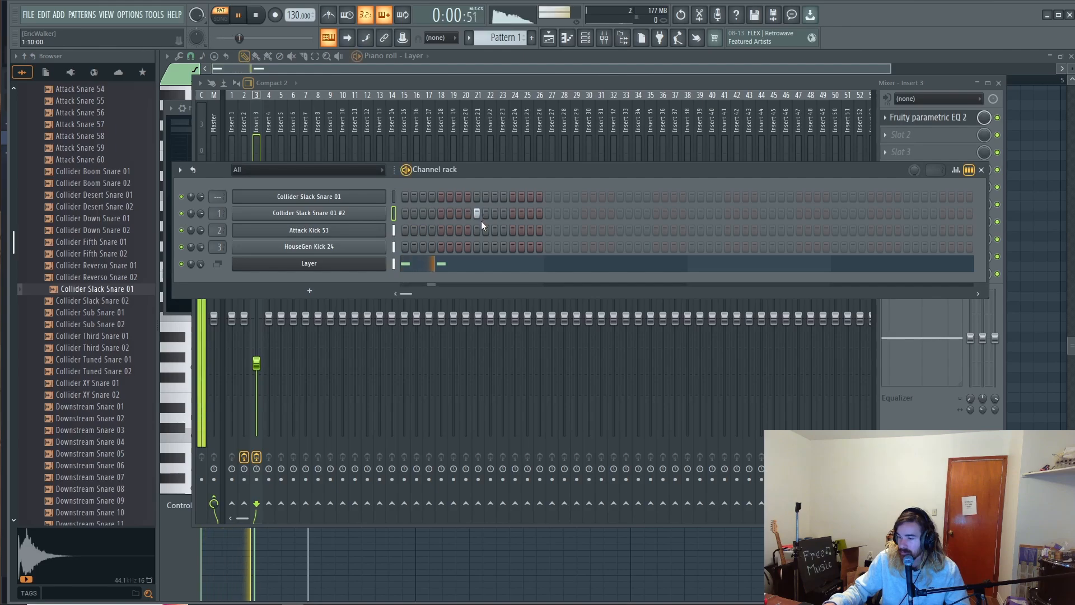
{"action": "key", "text": "space"}
Preview several Downstream and Fracture snare samples in the Snares folder.
{"action": "left_click", "coordinate": [69, 418]}
{"action": "scroll", "coordinate": [70, 392], "scroll_direction": "down", "scroll_amount": 4}
{"action": "left_click", "coordinate": [70, 324]}
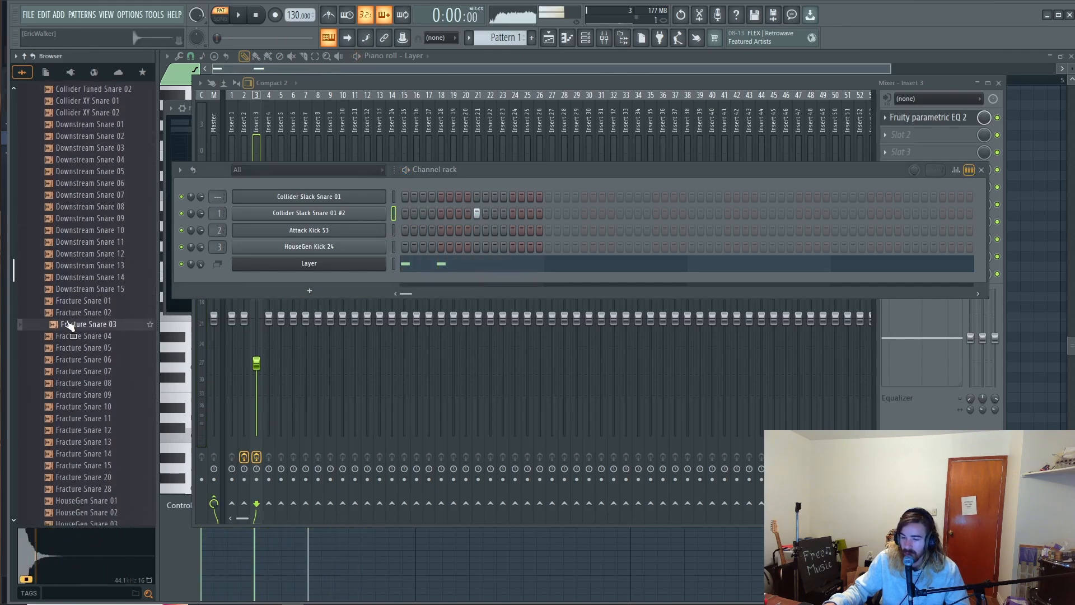
{"action": "scroll", "coordinate": [69, 319], "scroll_direction": "down", "scroll_amount": 1}
{"action": "left_click", "coordinate": [68, 314]}
{"action": "left_click", "coordinate": [98, 196]}
{"action": "scroll", "coordinate": [94, 213], "scroll_direction": "up", "scroll_amount": 2}
{"action": "left_click", "coordinate": [91, 232]}
{"action": "left_click", "coordinate": [98, 207]}
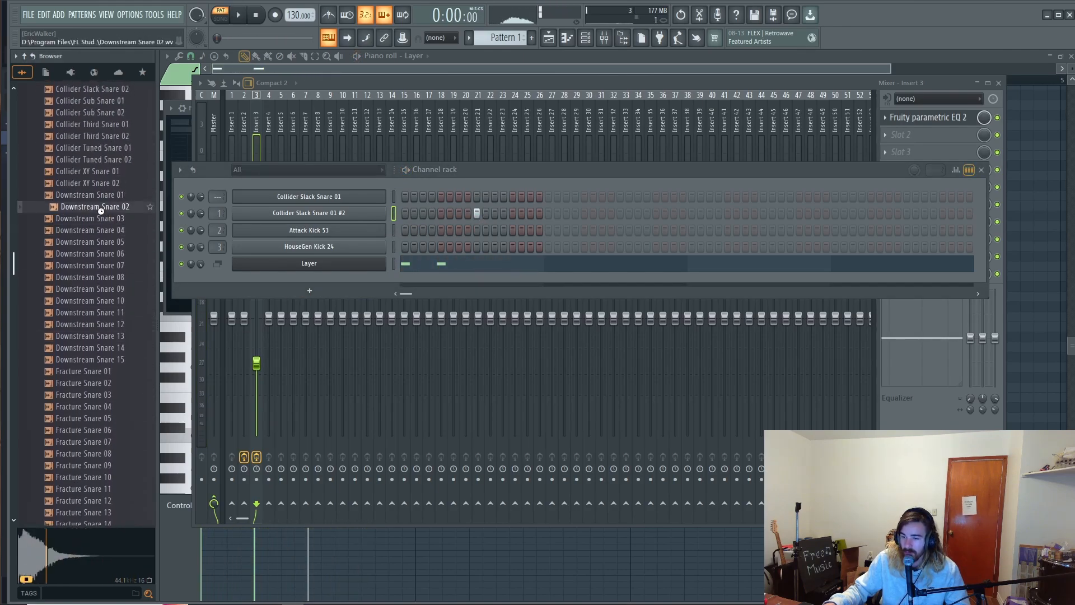
{"action": "left_click", "coordinate": [110, 197]}
Preview HouseGen snare samples, including HouseGen Snare 08, 30, 28 and 26, to pick a second snare layer.
{"action": "scroll", "coordinate": [70, 340], "scroll_direction": "down", "scroll_amount": 3}
{"action": "left_click", "coordinate": [90, 305]}
{"action": "scroll", "coordinate": [91, 304], "scroll_direction": "down", "scroll_amount": 2}
{"action": "left_click", "coordinate": [93, 301]}
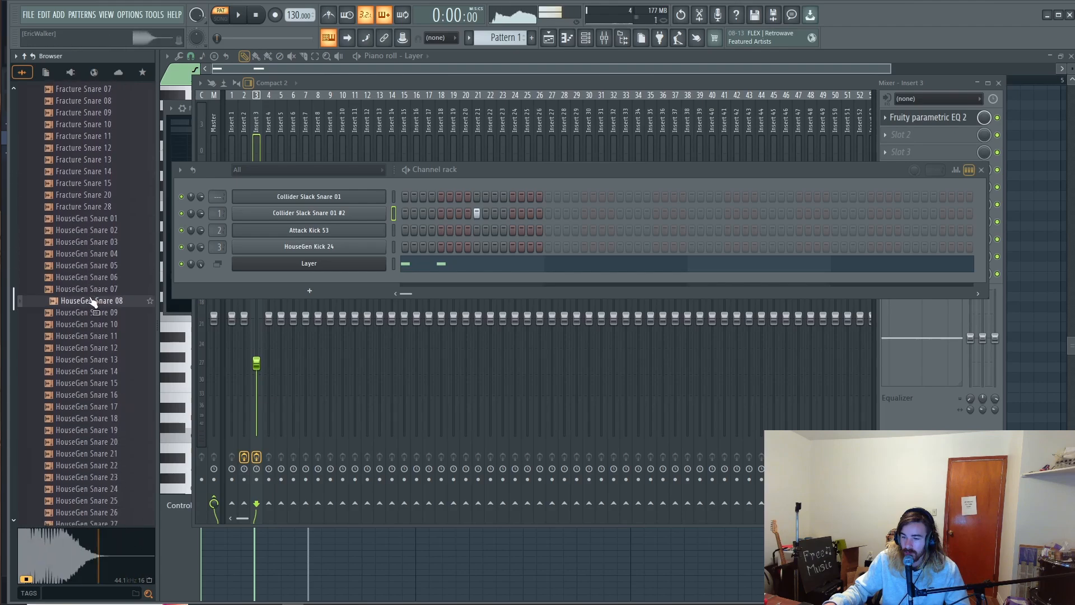
{"action": "left_click", "coordinate": [81, 340]}
{"action": "scroll", "coordinate": [82, 339], "scroll_direction": "down", "scroll_amount": 1}
{"action": "scroll", "coordinate": [87, 325], "scroll_direction": "down", "scroll_amount": 3}
{"action": "left_click", "coordinate": [105, 283]}
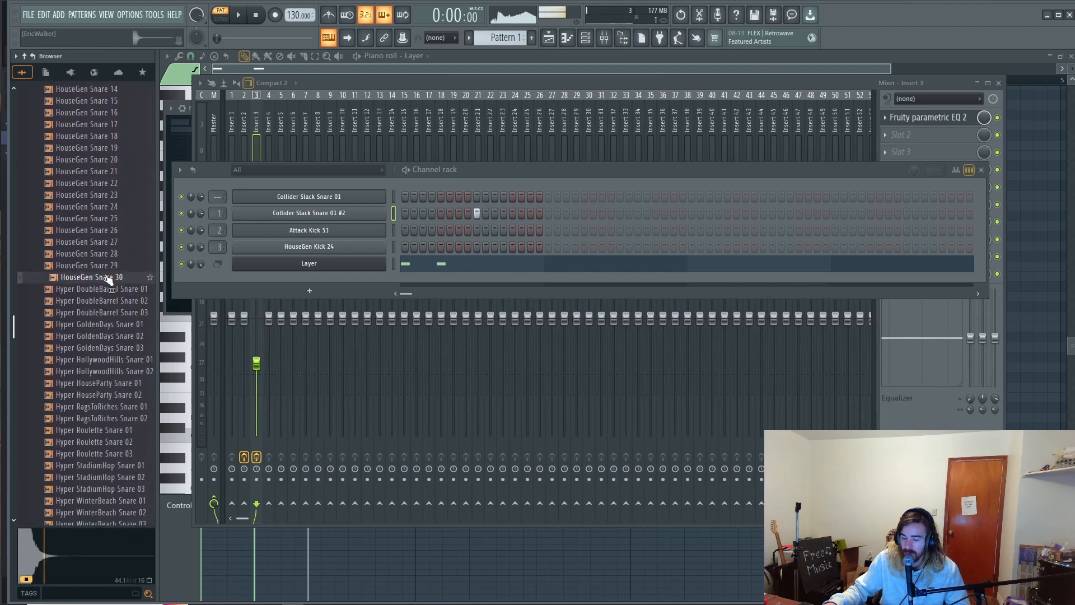
{"action": "scroll", "coordinate": [107, 252], "scroll_direction": "down", "scroll_amount": 1}
{"action": "left_click", "coordinate": [115, 194]}
{"action": "left_click", "coordinate": [115, 182]}
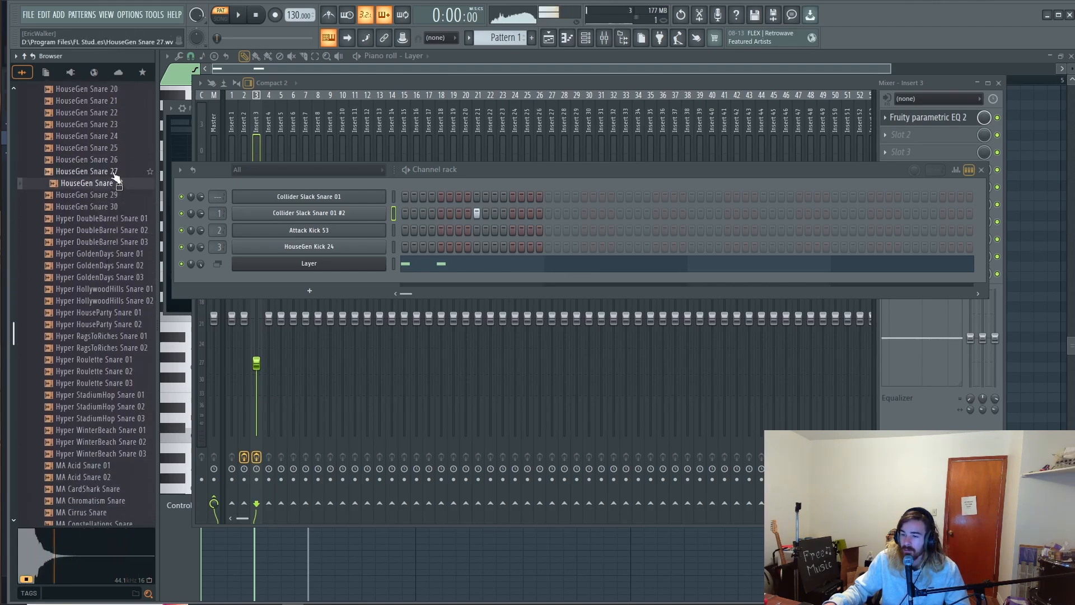
{"action": "left_click", "coordinate": [119, 171]}
{"action": "left_click", "coordinate": [117, 161]}
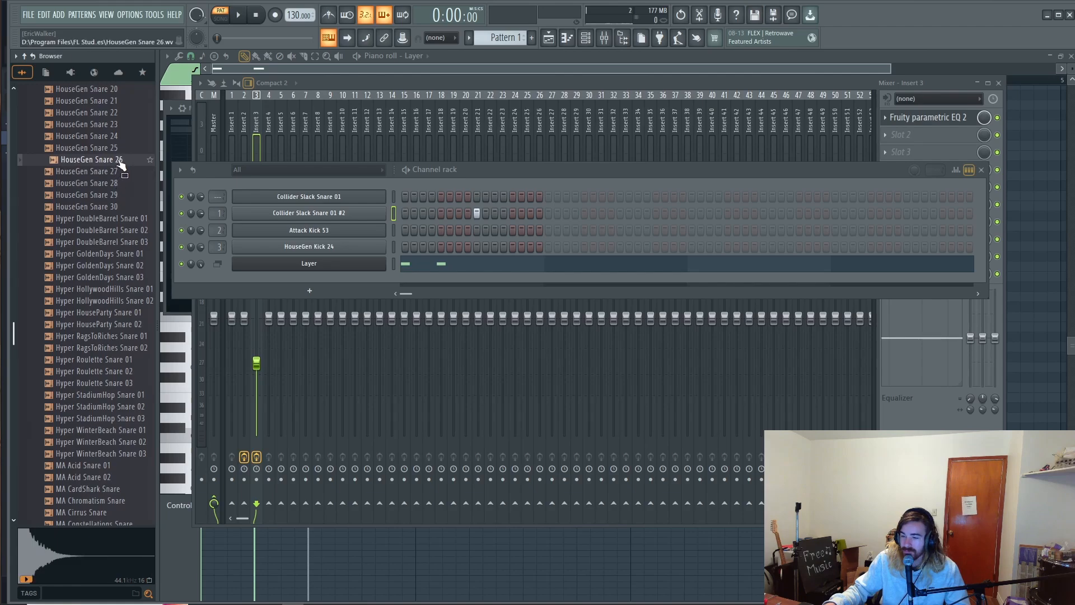
Add HouseGen Snare 26 as a new channel above Attack Kick 53, place a hit on step 9, and play back the pattern.
{"action": "left_click_drag", "start_coordinate": [120, 163], "coordinate": [383, 226]}
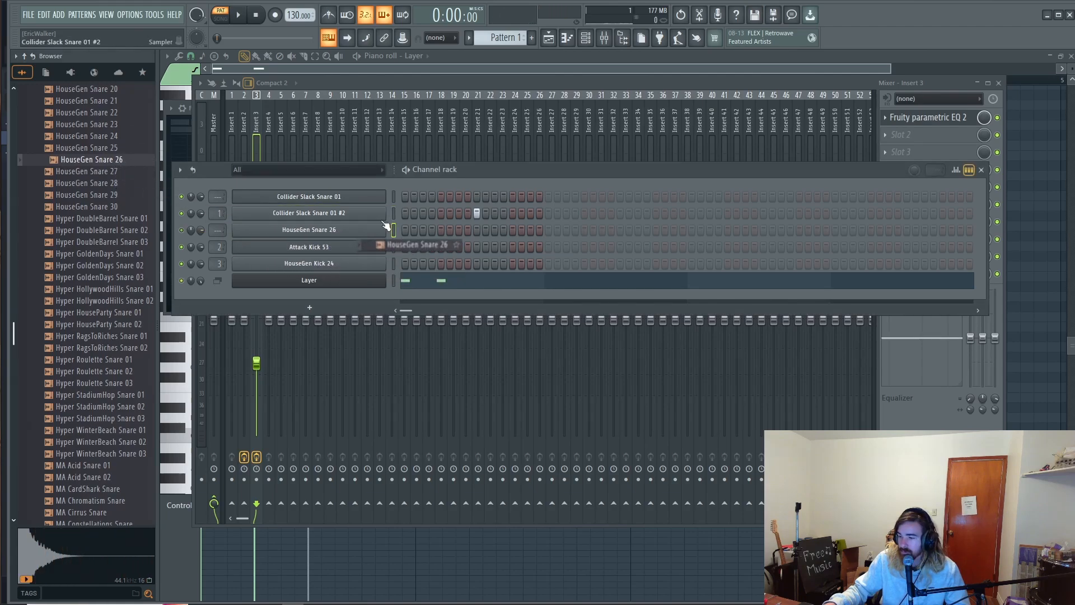
{"action": "left_click", "coordinate": [477, 229]}
{"action": "key", "text": "space"}
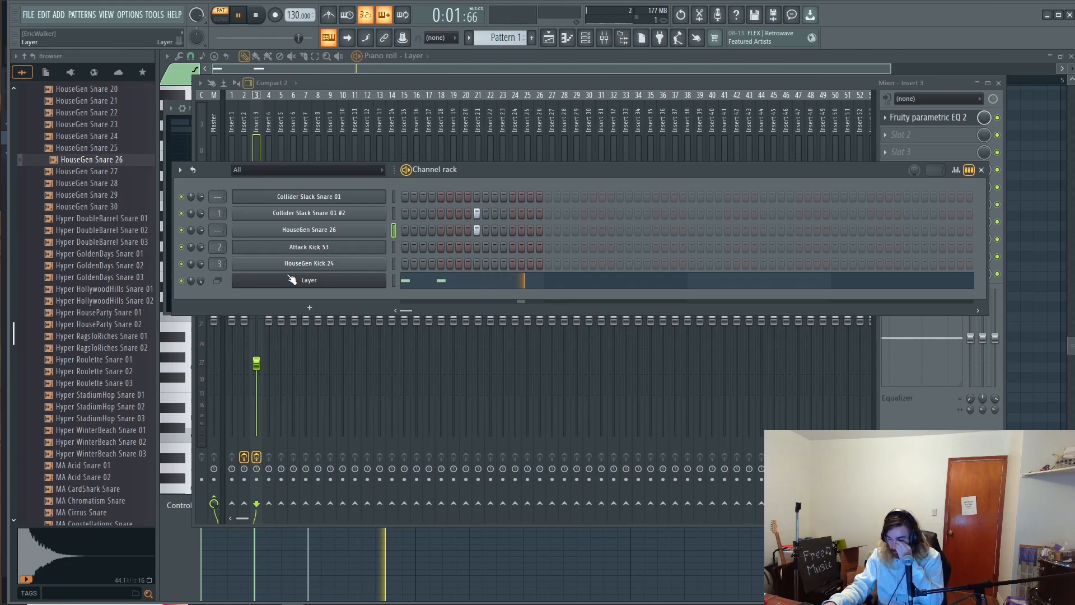
{"action": "key", "text": "space"}
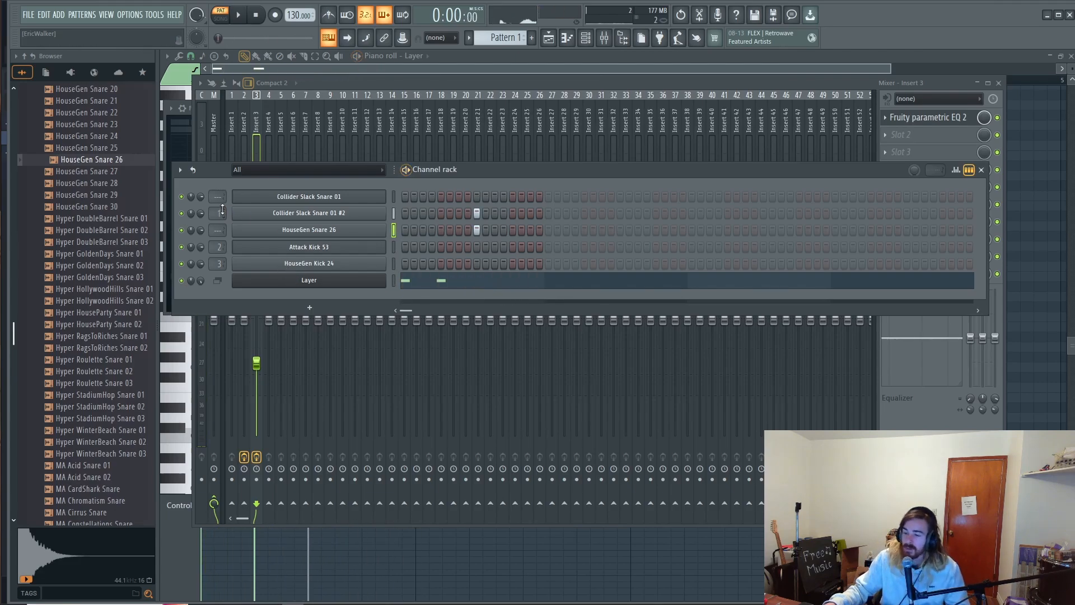
Enable HouseGen Snare 26's volume envelope, set attack to 0% and hold to about 2%, and audition the sound.
{"action": "left_click", "coordinate": [272, 236]}
{"action": "left_click", "coordinate": [304, 231]}
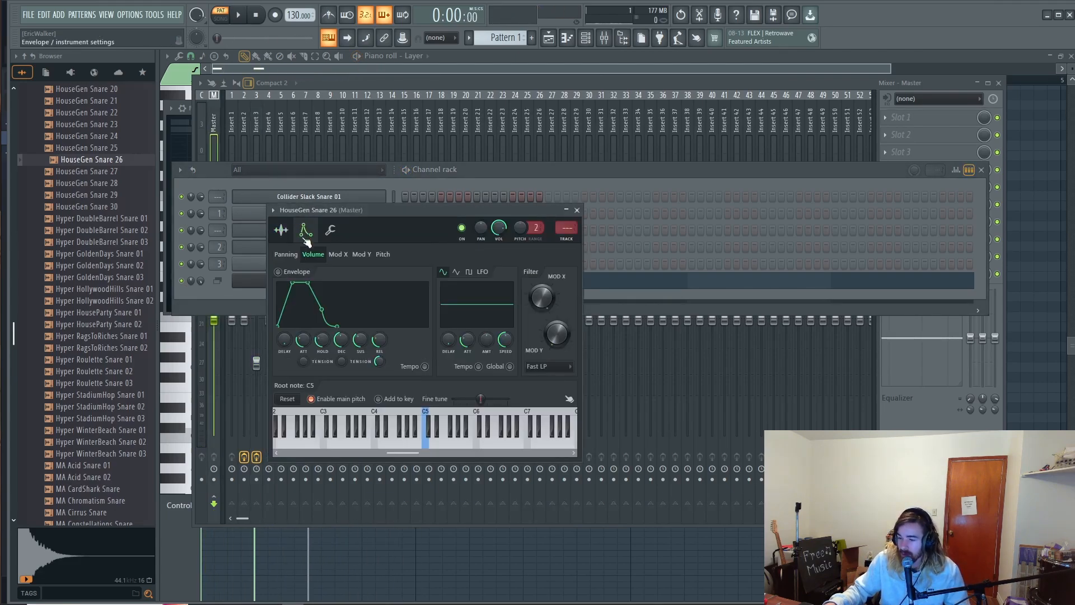
{"action": "scroll", "coordinate": [301, 339], "scroll_direction": "down", "scroll_amount": 5}
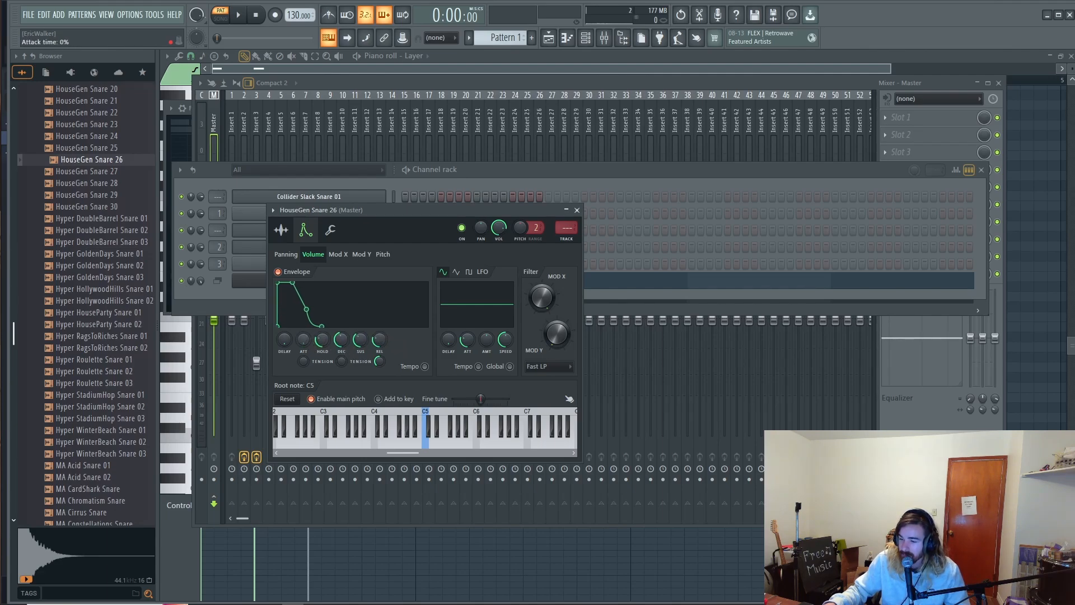
{"action": "key", "text": "z"}
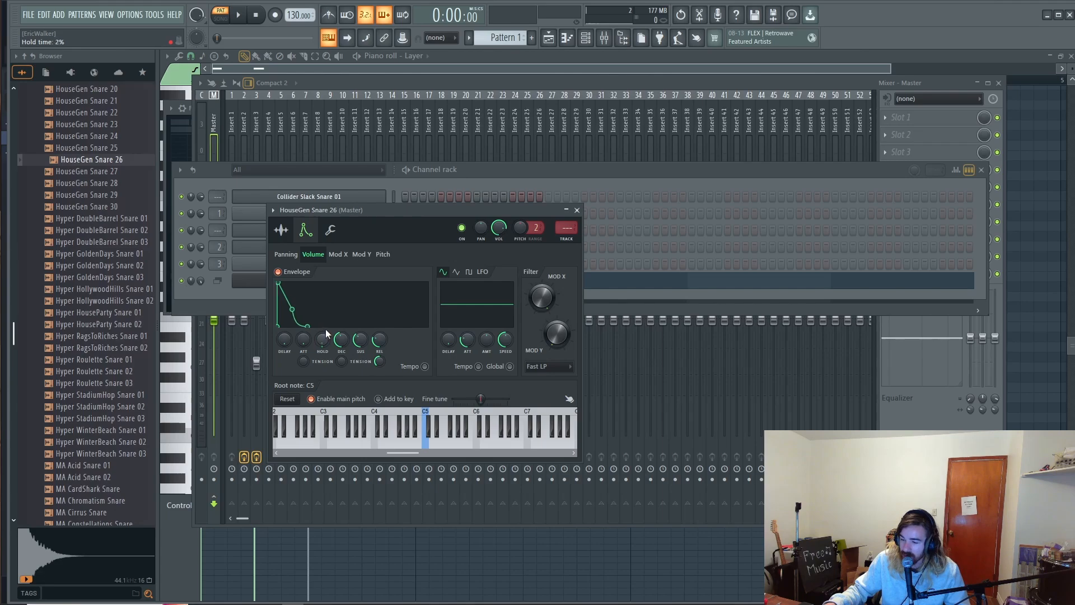
{"action": "key", "text": "z"}
{"action": "key", "text": "z"}
{"action": "key", "text": "z"}
Reduce the decay, sustain and release of HouseGen Snare 26's volume envelope to minimum while auditioning the snare.
{"action": "mouse_move", "coordinate": [340, 339]}
{"action": "left_mouse_down"}
{"action": "mouse_move", "coordinate": [340, 369]}
{"action": "mouse_move", "coordinate": [360, 342]}
{"action": "left_mouse_up"}
{"action": "key", "text": "z"}
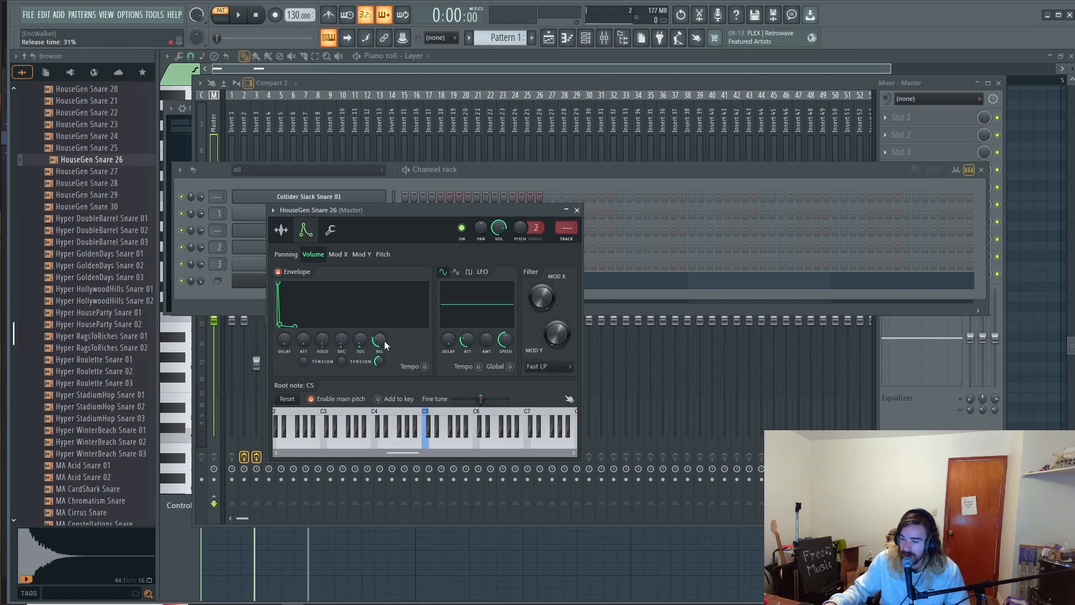
{"action": "key", "text": "z"}
{"action": "left_click_drag", "start_coordinate": [379, 339], "coordinate": [379, 345]}
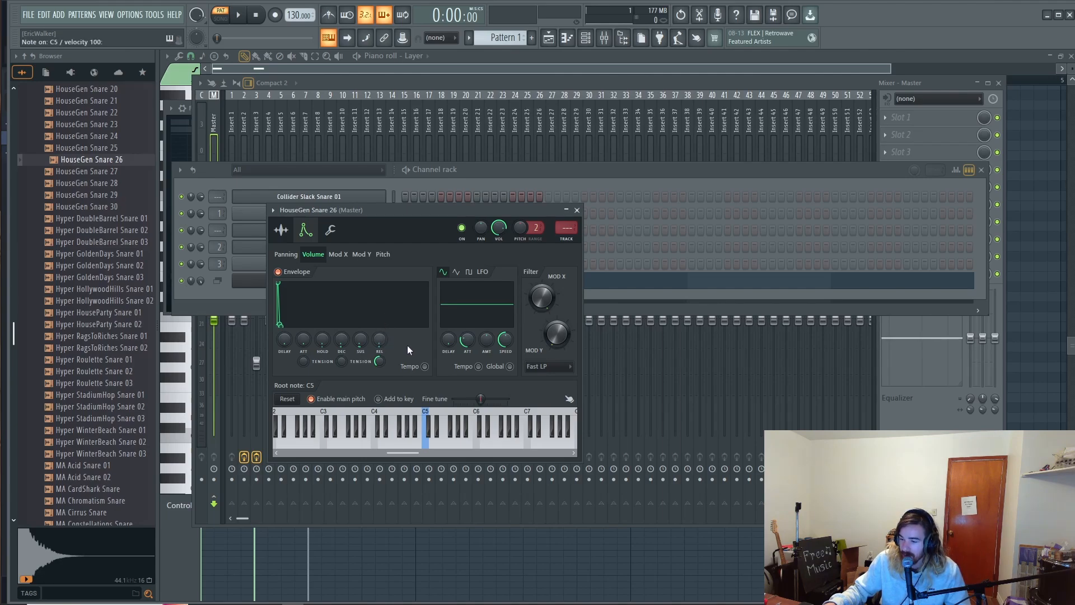
{"action": "key", "text": "z"}
Route HouseGen Snare 26 to mixer Insert 1 and play back the pattern to check the levels.
{"action": "left_click_drag", "start_coordinate": [570, 231], "coordinate": [570, 226]}
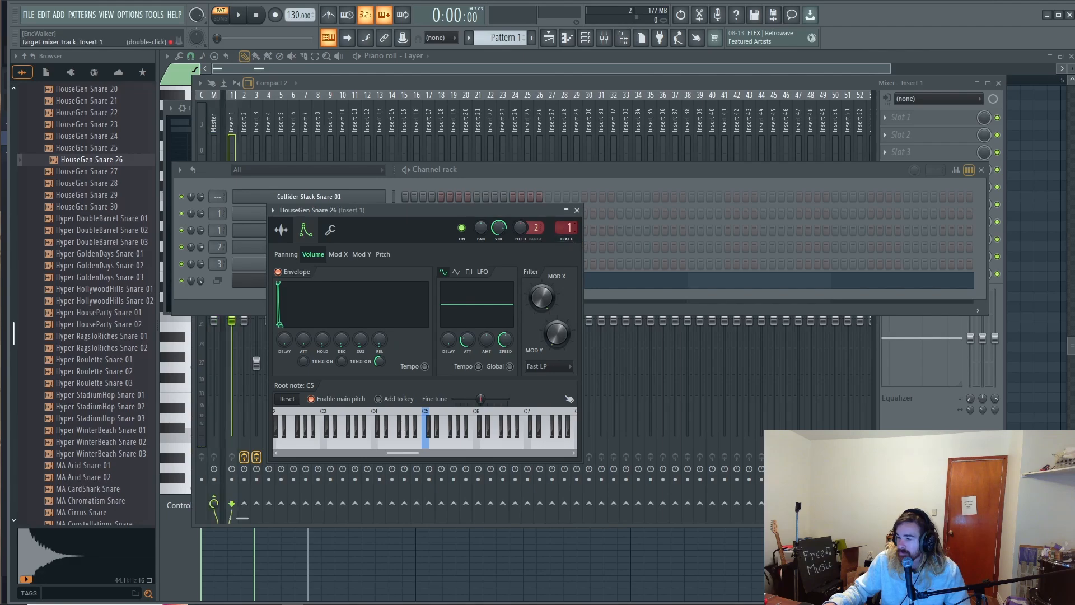
{"action": "key", "text": "z"}
{"action": "left_click", "coordinate": [233, 139]}
{"action": "key", "text": "space"}
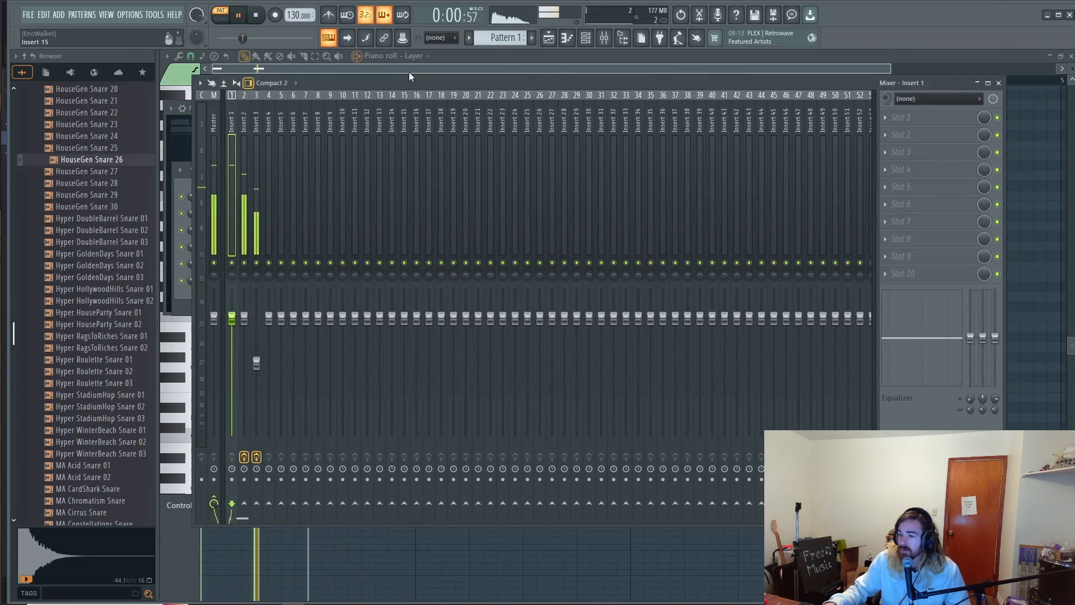
{"action": "key", "text": "space"}
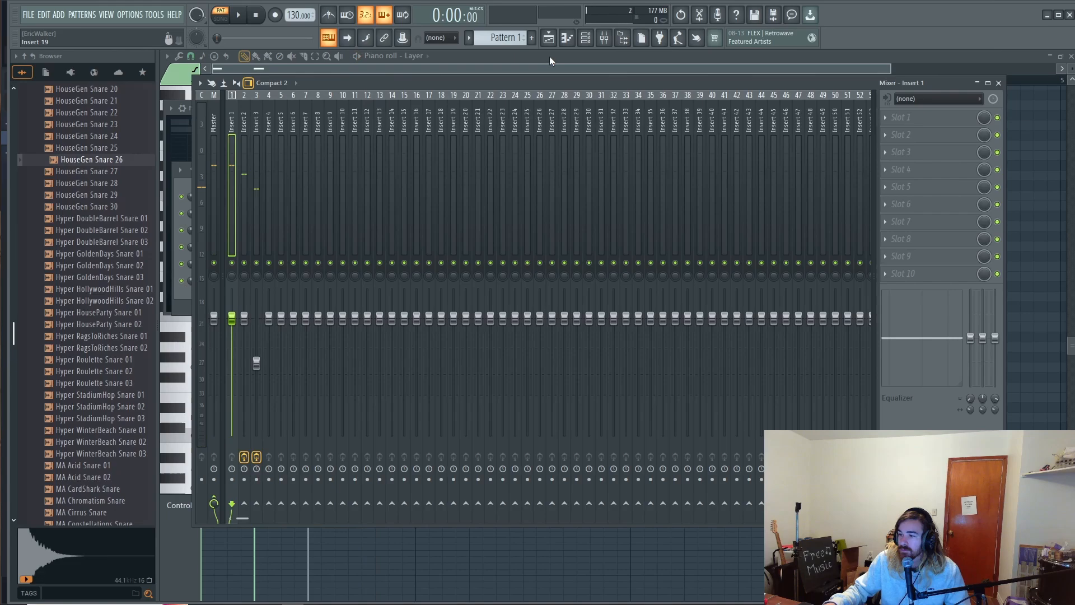
In the Layer piano roll, add C5 kick notes on steps 11 and 13 of bar 1 and play back.
{"action": "left_click", "coordinate": [588, 37]}
{"action": "left_click", "coordinate": [436, 286]}
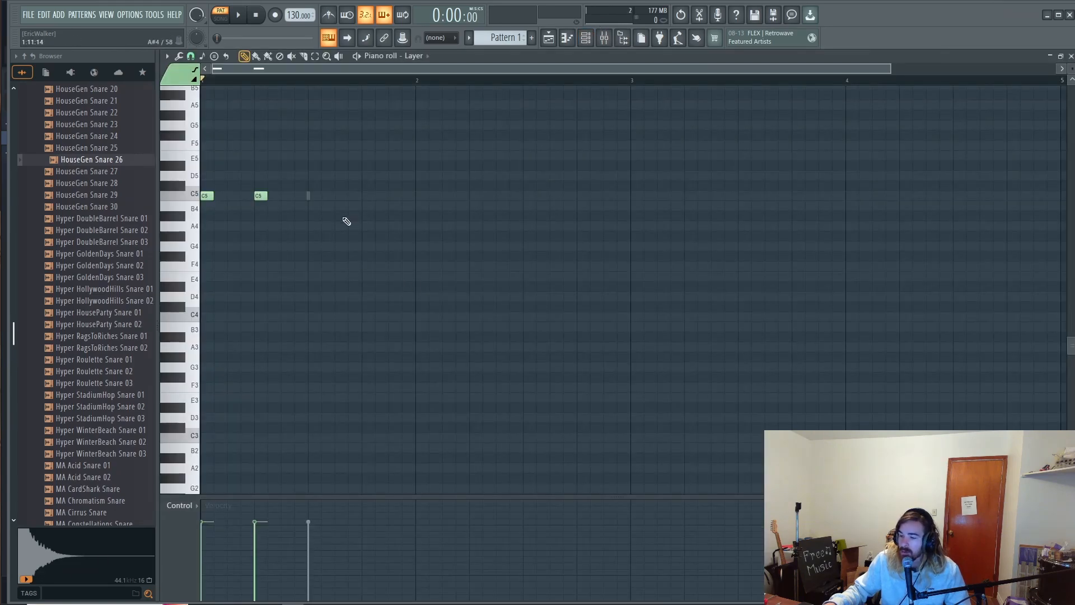
{"action": "left_click", "coordinate": [376, 196]}
{"action": "left_click_drag", "start_coordinate": [376, 196], "coordinate": [348, 197]}
{"action": "left_click", "coordinate": [361, 197]}
{"action": "key", "text": "space"}
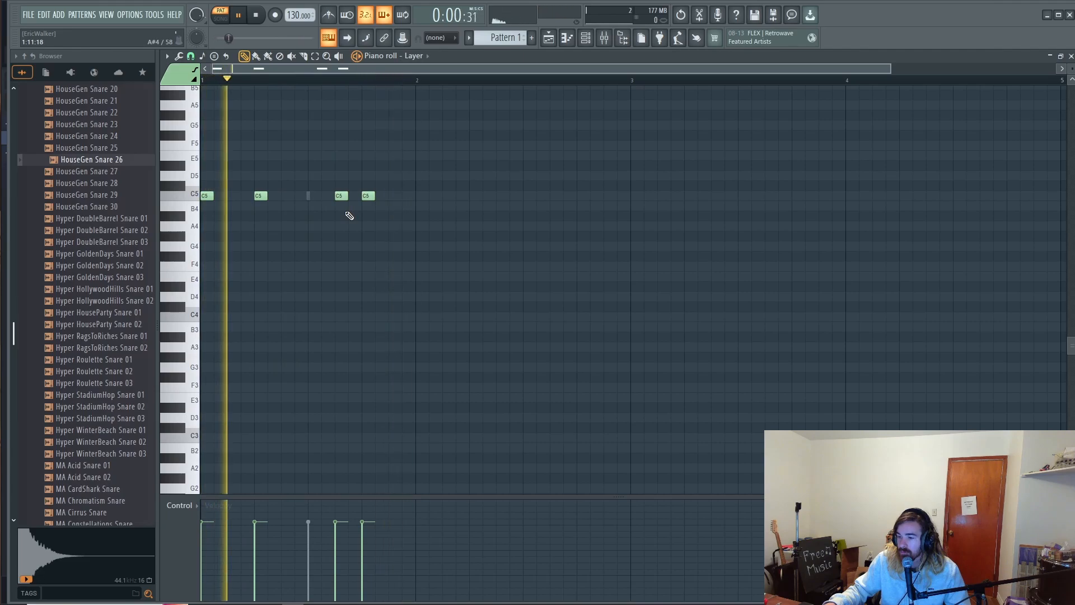
{"action": "key", "text": "space"}
Add C5 kick notes to bar 2 of the Layer pattern on steps 1, 5, 8 and 15.
{"action": "left_click", "coordinate": [417, 195]}
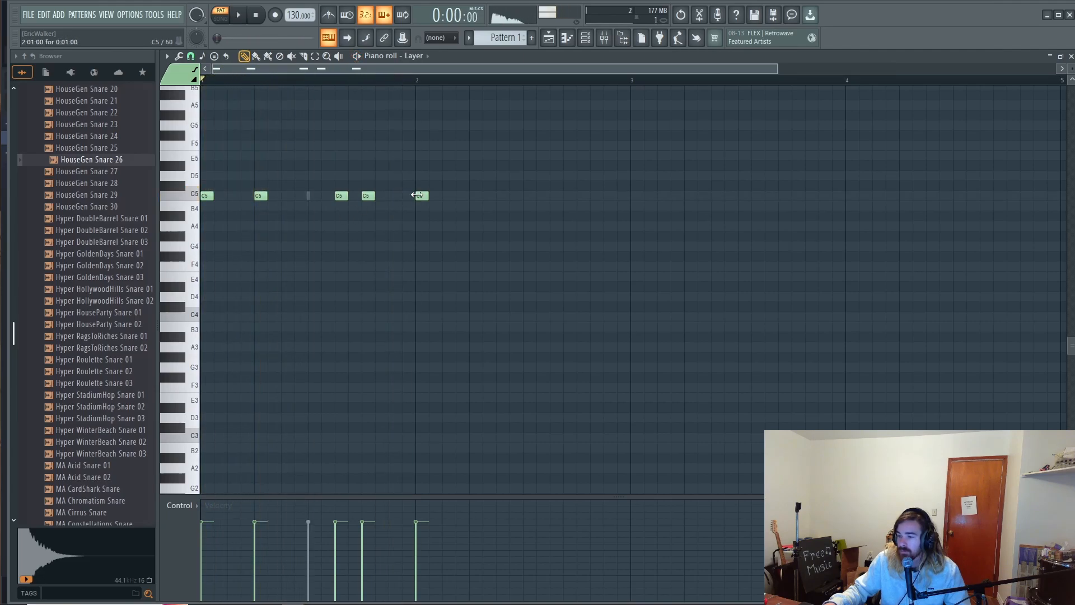
{"action": "left_click", "coordinate": [477, 198]}
{"action": "left_click", "coordinate": [512, 197]}
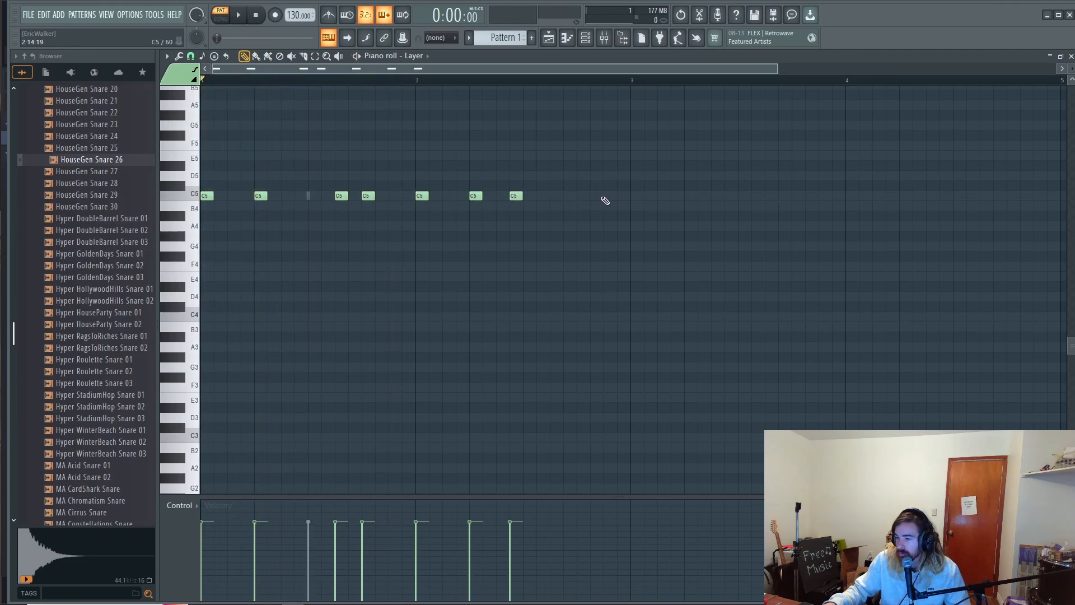
Replace HouseGen Snare 26's short note with a full-step C5 note on bar 1 step 9, and add another on bar 2 step 9.
{"action": "right_click", "coordinate": [309, 196]}
{"action": "right_click", "coordinate": [309, 196]}
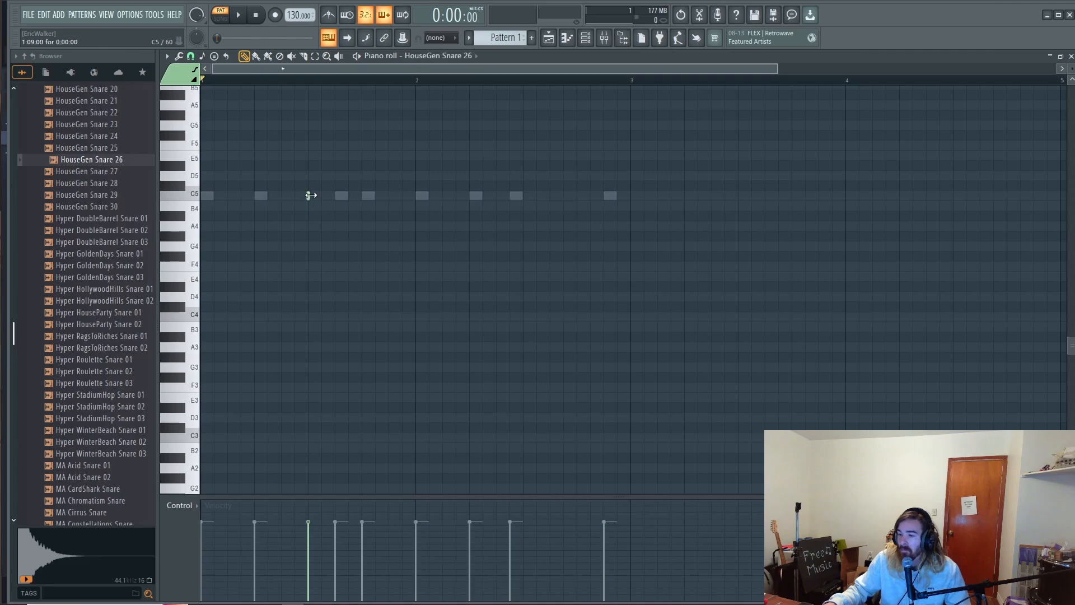
{"action": "right_click", "coordinate": [309, 196]}
{"action": "left_click", "coordinate": [313, 194]}
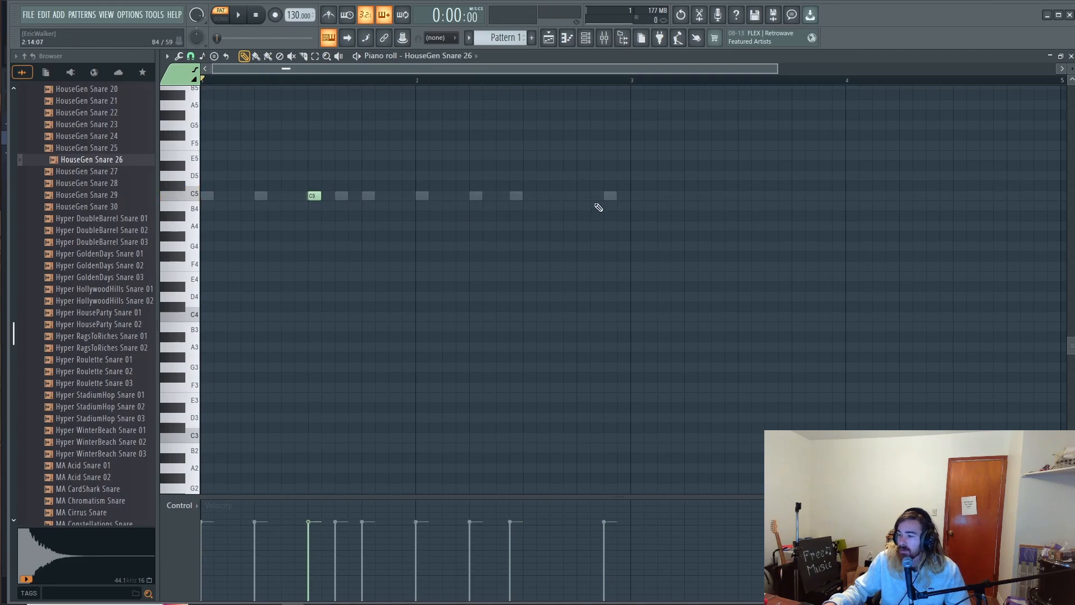
{"action": "left_click", "coordinate": [512, 198]}
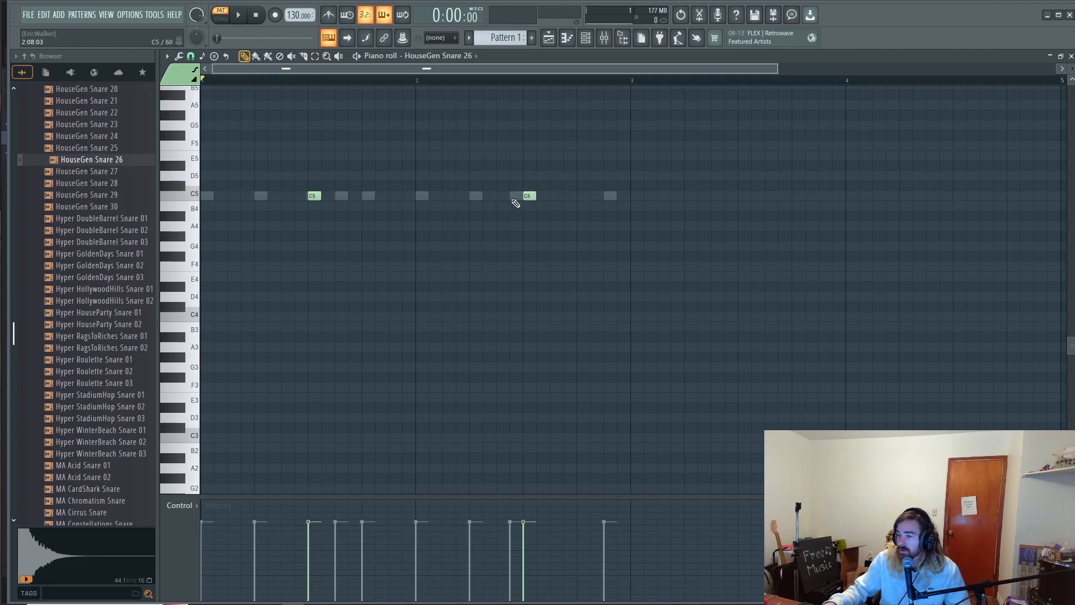
Move the Layer kick note on bar 2 step 8 one step earlier and return to HouseGen Snare 26's notes.
{"action": "double_click", "coordinate": [514, 197]}
{"action": "left_click_drag", "start_coordinate": [514, 197], "coordinate": [503, 194]}
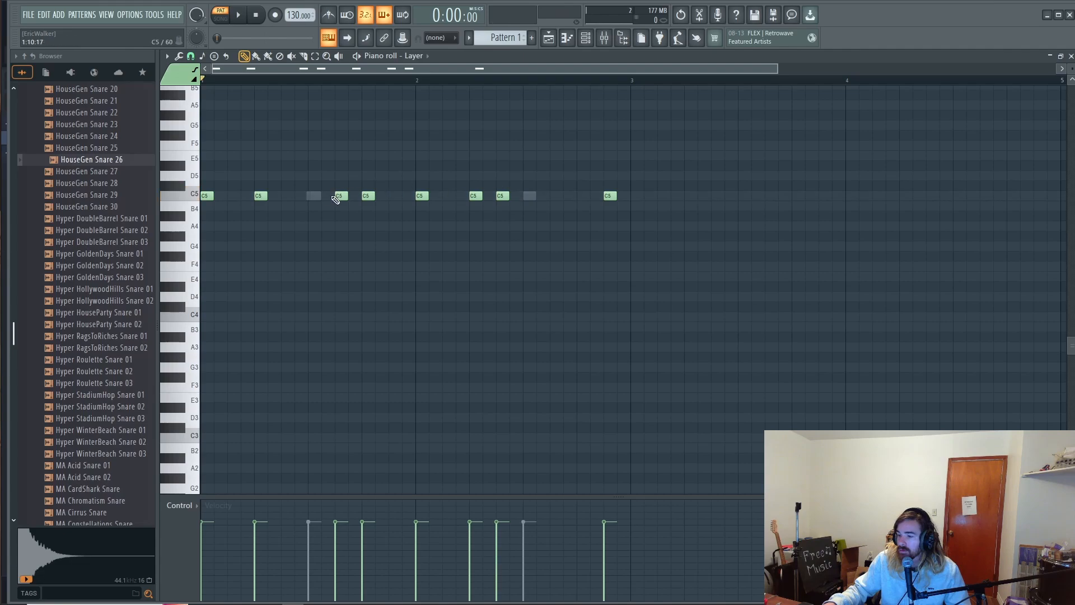
{"action": "double_click", "coordinate": [314, 196]}
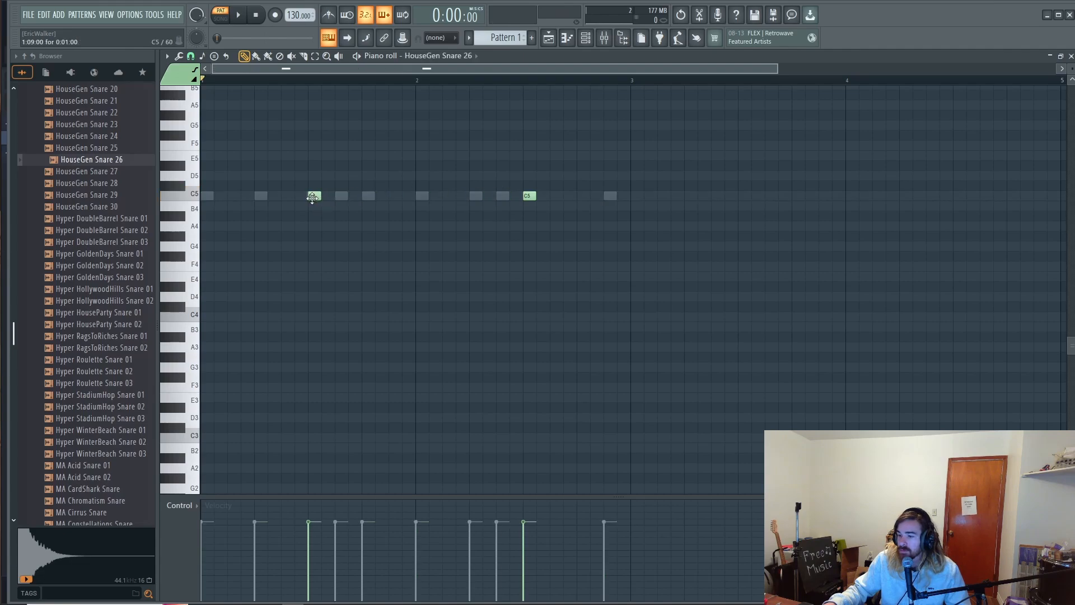
Add a hit on step 25 of the Collider Slack Snare 01 #2 channel and play back the pattern.
{"action": "left_click", "coordinate": [585, 39]}
{"action": "left_click", "coordinate": [620, 212]}
{"action": "key", "text": "space"}
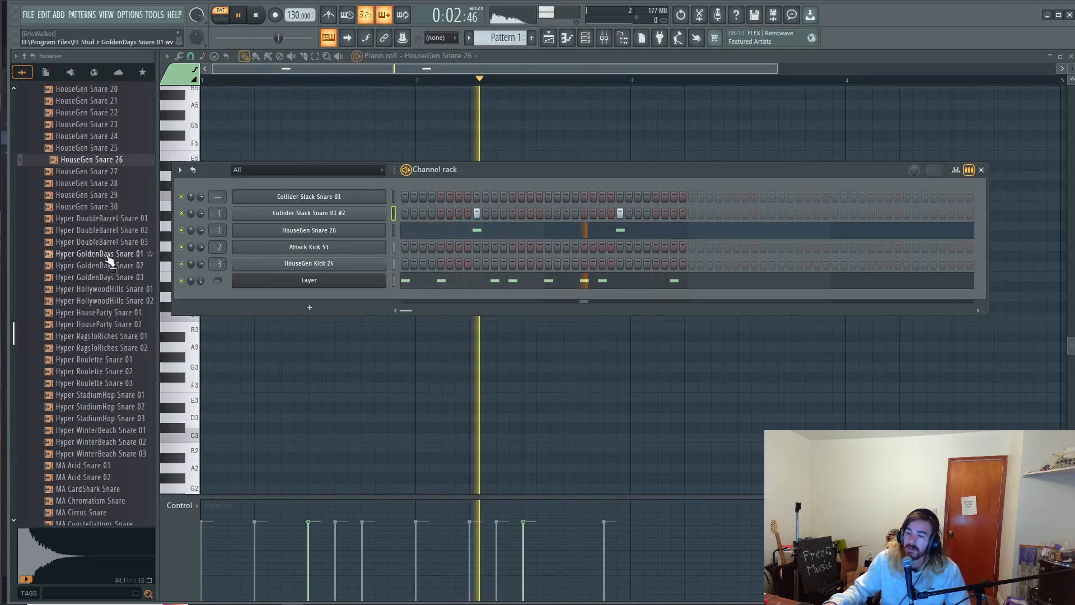
{"action": "scroll", "coordinate": [107, 268], "scroll_direction": "up", "scroll_amount": 20}
{"action": "key", "text": "space"}
Open the Hi Hats folder of the ModeAudio drums and preview Attack Hat samples through Attack OHat 10.
{"action": "scroll", "coordinate": [106, 257], "scroll_direction": "up", "scroll_amount": 15}
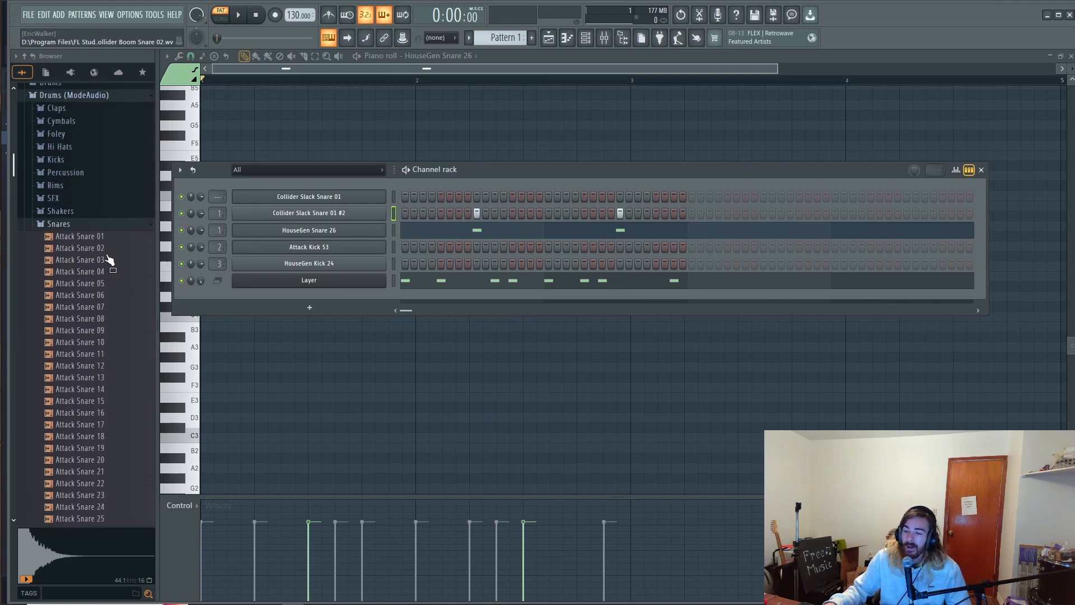
{"action": "left_click", "coordinate": [70, 225]}
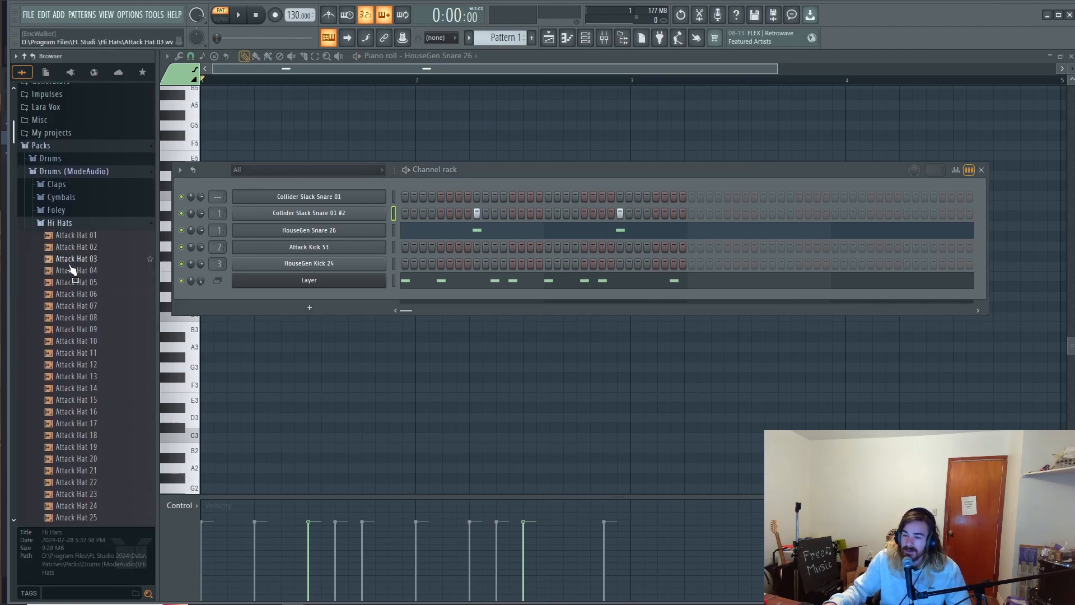
{"action": "left_click", "coordinate": [75, 306]}
{"action": "scroll", "coordinate": [79, 295], "scroll_direction": "down", "scroll_amount": 3}
{"action": "left_click", "coordinate": [79, 294]}
{"action": "scroll", "coordinate": [81, 274], "scroll_direction": "down", "scroll_amount": 5}
{"action": "left_click", "coordinate": [82, 263]}
{"action": "scroll", "coordinate": [84, 255], "scroll_direction": "down", "scroll_amount": 4}
{"action": "left_click", "coordinate": [83, 251]}
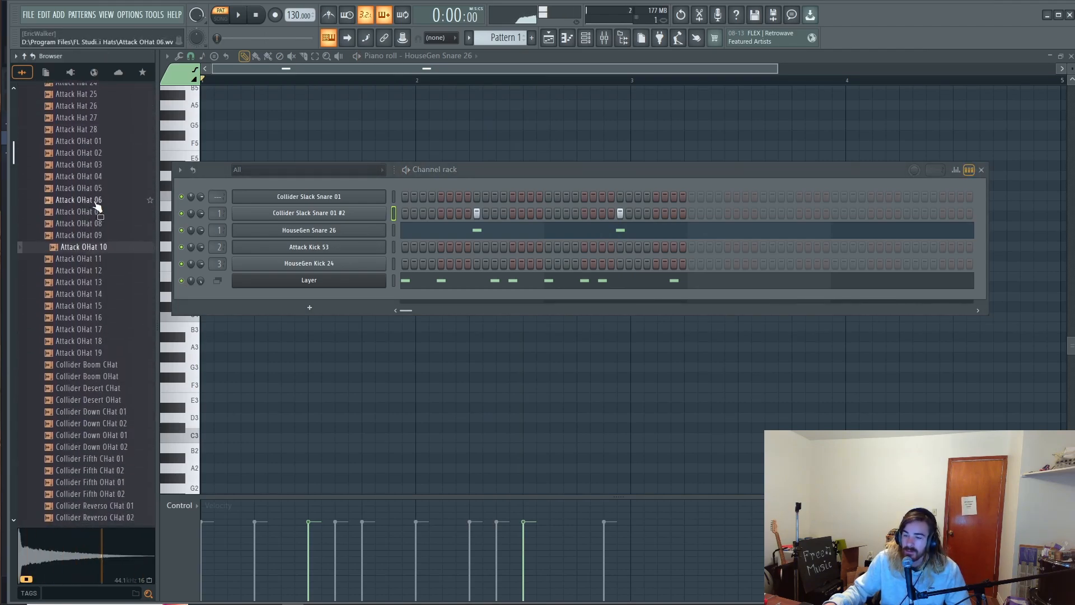
Preview open hats from Attack OHat 06 up to 01, plus Attack OHat 13 and 16.
{"action": "left_click", "coordinate": [95, 200]}
{"action": "left_click", "coordinate": [101, 176]}
{"action": "left_click", "coordinate": [105, 165]}
{"action": "left_click", "coordinate": [110, 152]}
{"action": "left_click", "coordinate": [110, 145]}
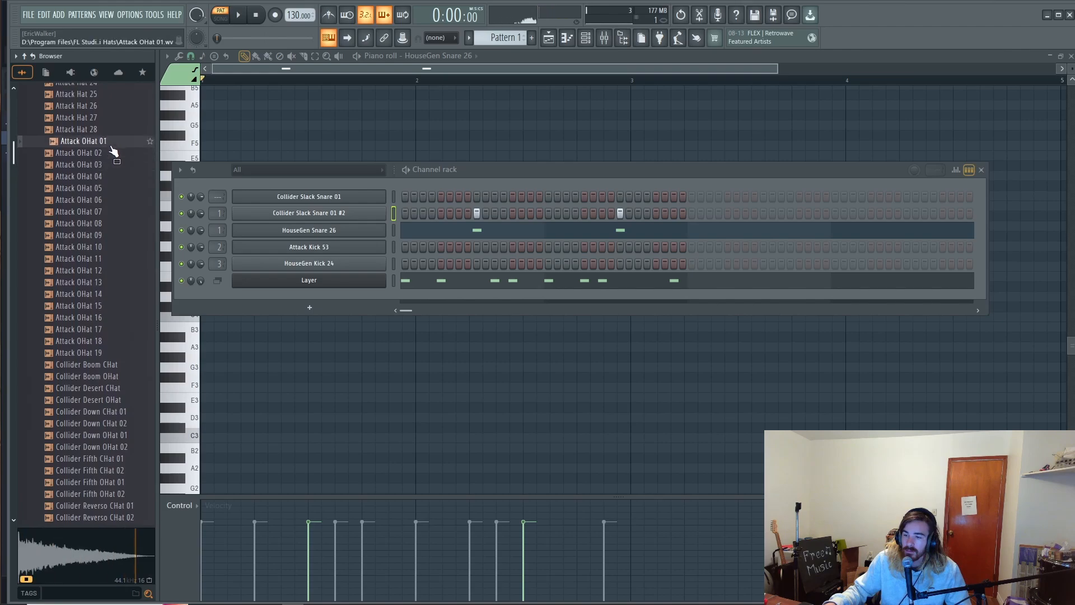
{"action": "left_click", "coordinate": [88, 280]}
{"action": "scroll", "coordinate": [90, 263], "scroll_direction": "down", "scroll_amount": 4}
{"action": "left_click", "coordinate": [107, 180]}
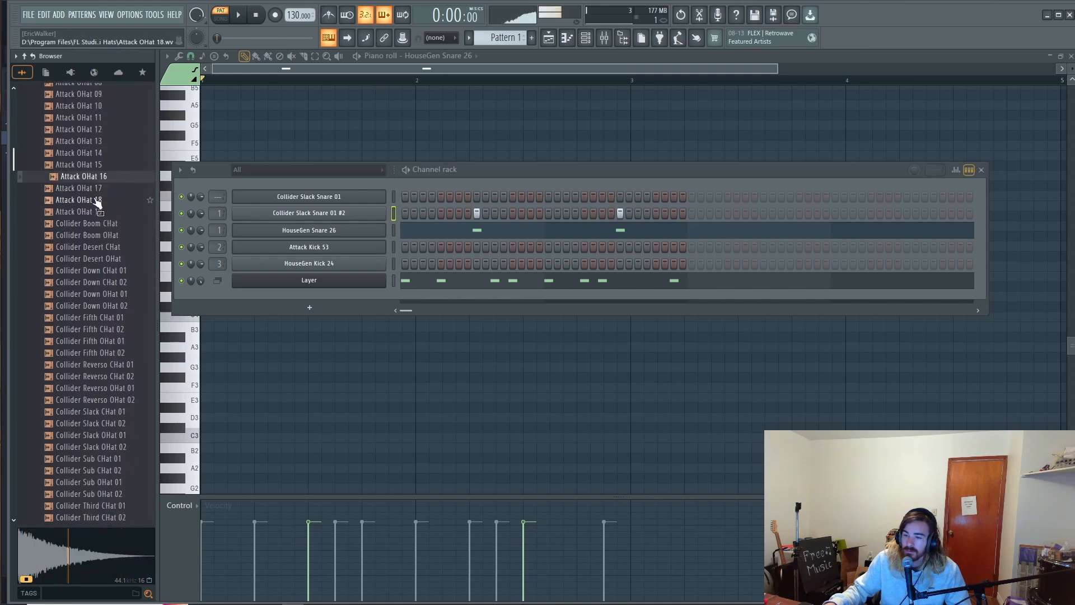
Preview Attack OHat 18 and 19, and Attack OHat 16 back to 11, to choose an open hat.
{"action": "left_click", "coordinate": [97, 200]}
{"action": "left_click", "coordinate": [94, 211]}
{"action": "left_click", "coordinate": [111, 175]}
{"action": "left_click", "coordinate": [113, 165]}
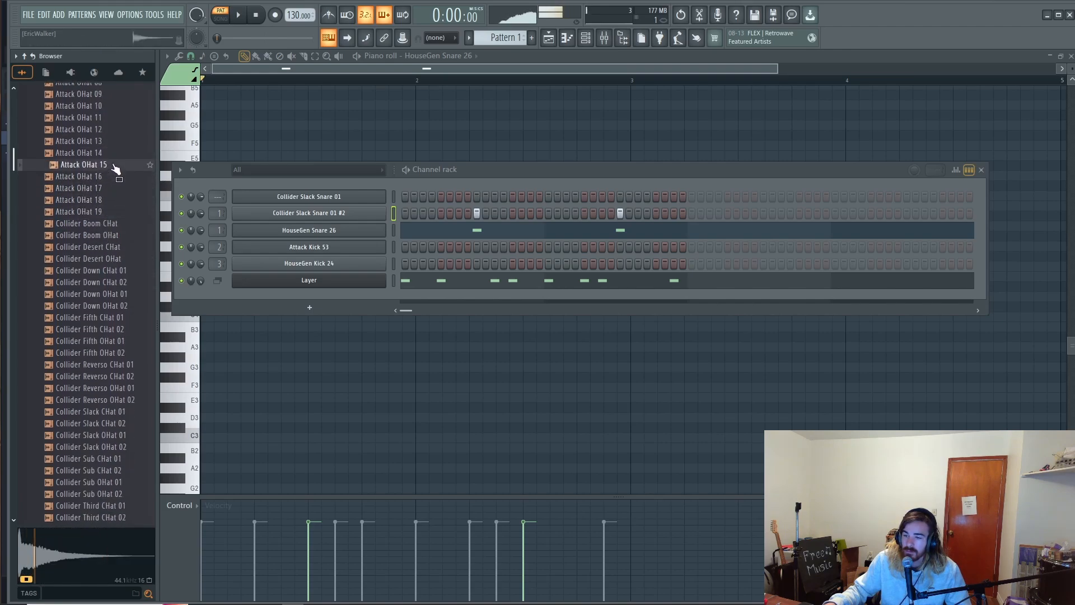
{"action": "left_click", "coordinate": [116, 153]}
{"action": "left_click", "coordinate": [119, 141]}
{"action": "left_click", "coordinate": [118, 130]}
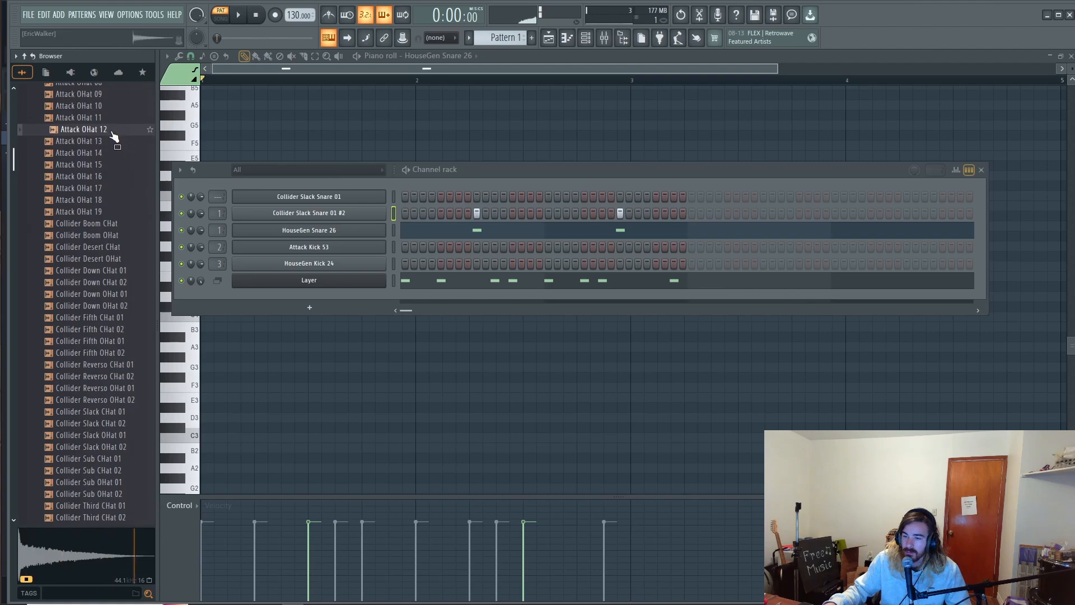
{"action": "left_click", "coordinate": [113, 119]}
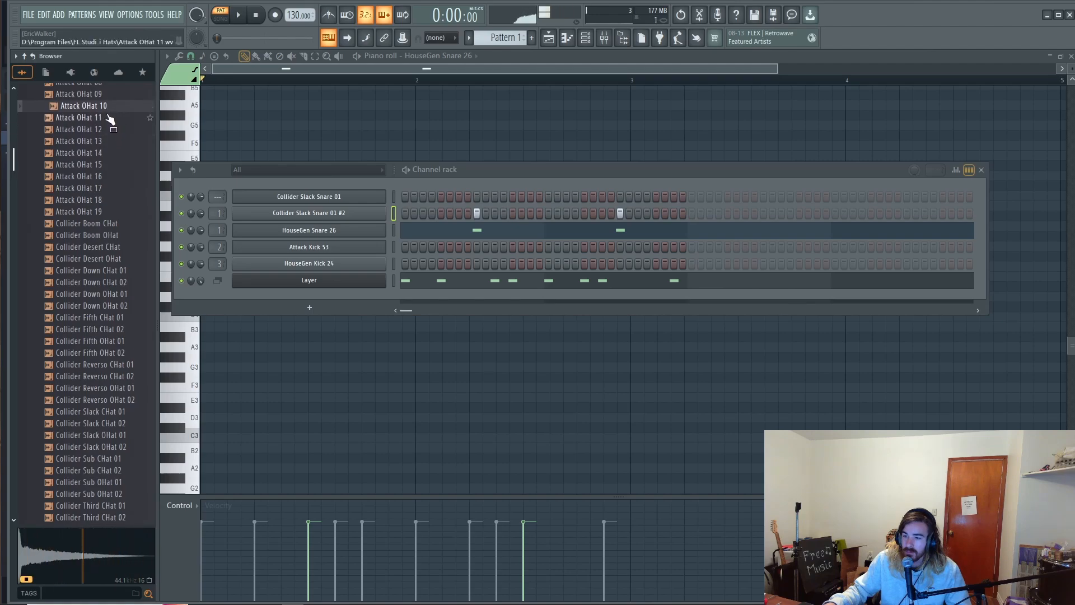
Add Attack OHat 11 as a new channel below Layer, place hits on steps 5, 13, 21 and 29, and play back.
{"action": "left_click_drag", "start_coordinate": [113, 117], "coordinate": [404, 298]}
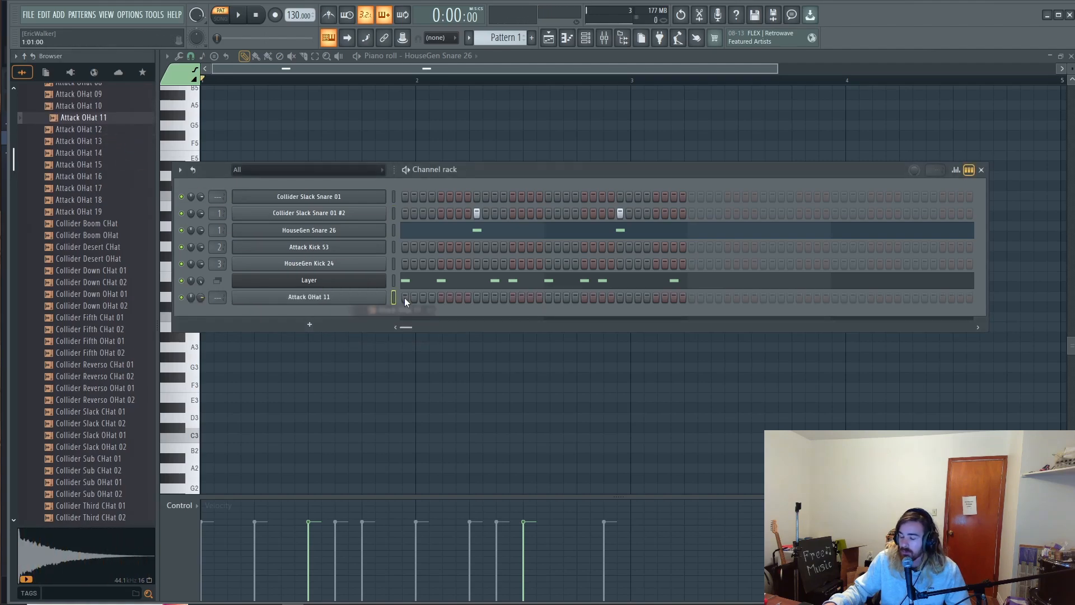
{"action": "left_click", "coordinate": [441, 297]}
{"action": "key", "text": "space"}
{"action": "left_click", "coordinate": [512, 297]}
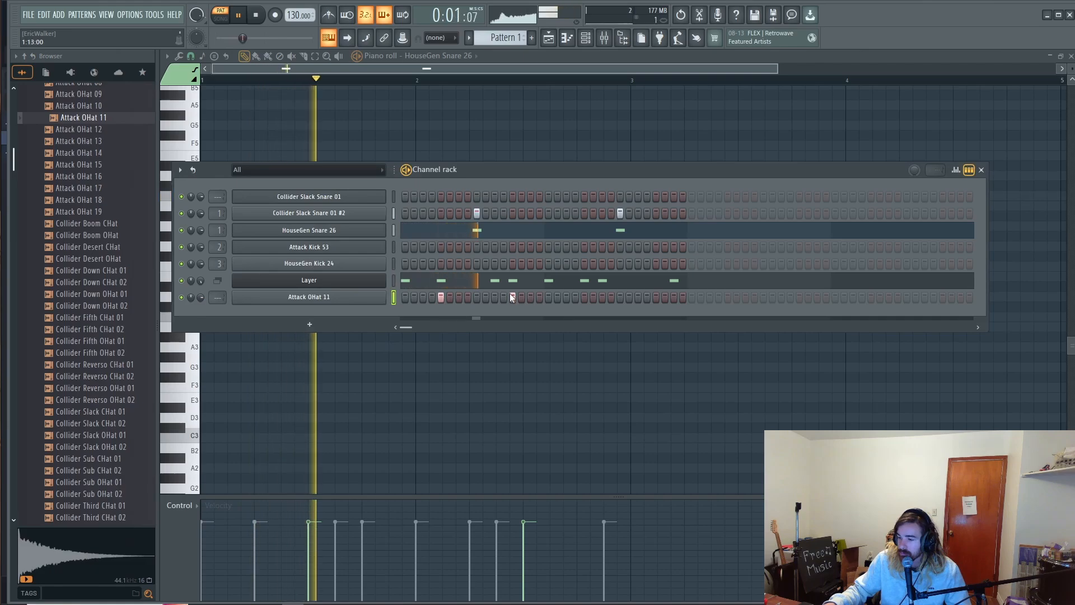
{"action": "left_click", "coordinate": [584, 298]}
{"action": "left_click", "coordinate": [655, 297]}
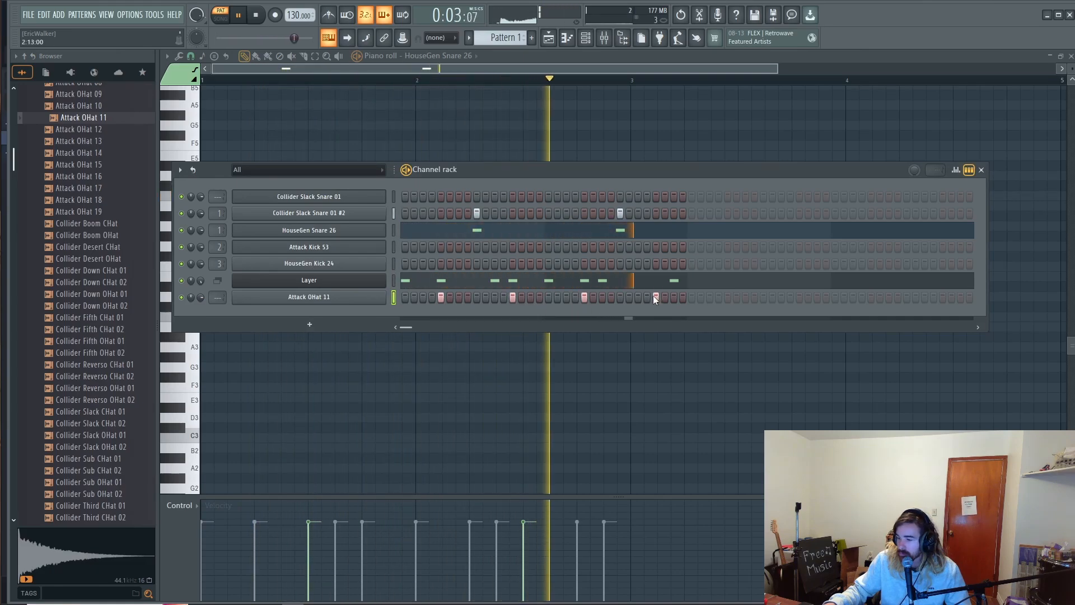
{"action": "scroll", "coordinate": [102, 190], "scroll_direction": "up", "scroll_amount": 2}
{"action": "key", "text": "space"}
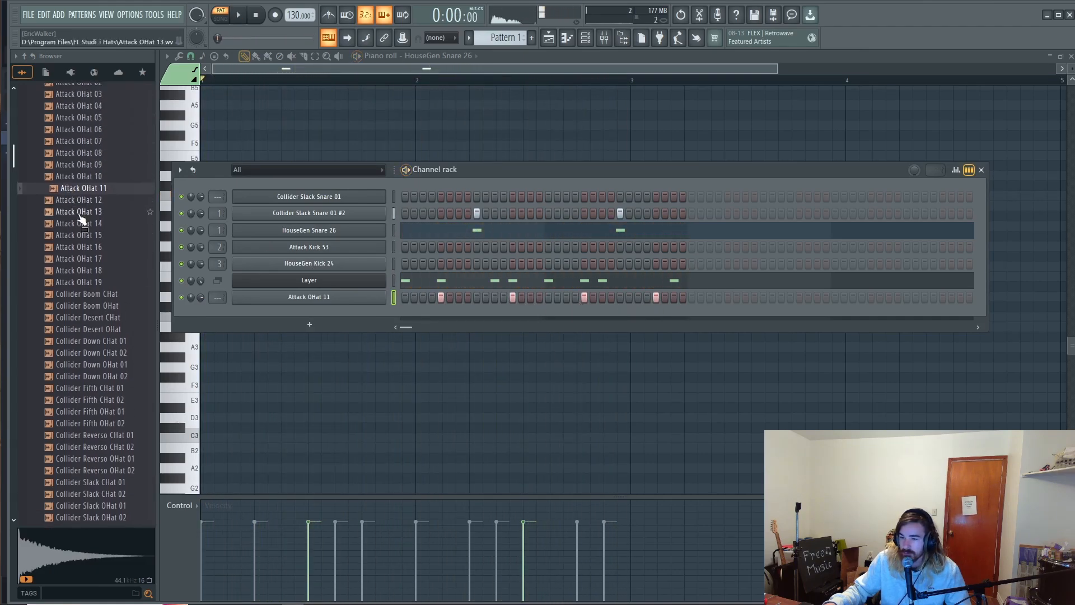
Preview Attack OHat 10, 09, 08 and 07 as alternative hats.
{"action": "left_click", "coordinate": [103, 176]}
{"action": "left_click", "coordinate": [105, 165]}
{"action": "left_click", "coordinate": [106, 153]}
{"action": "left_click", "coordinate": [106, 142]}
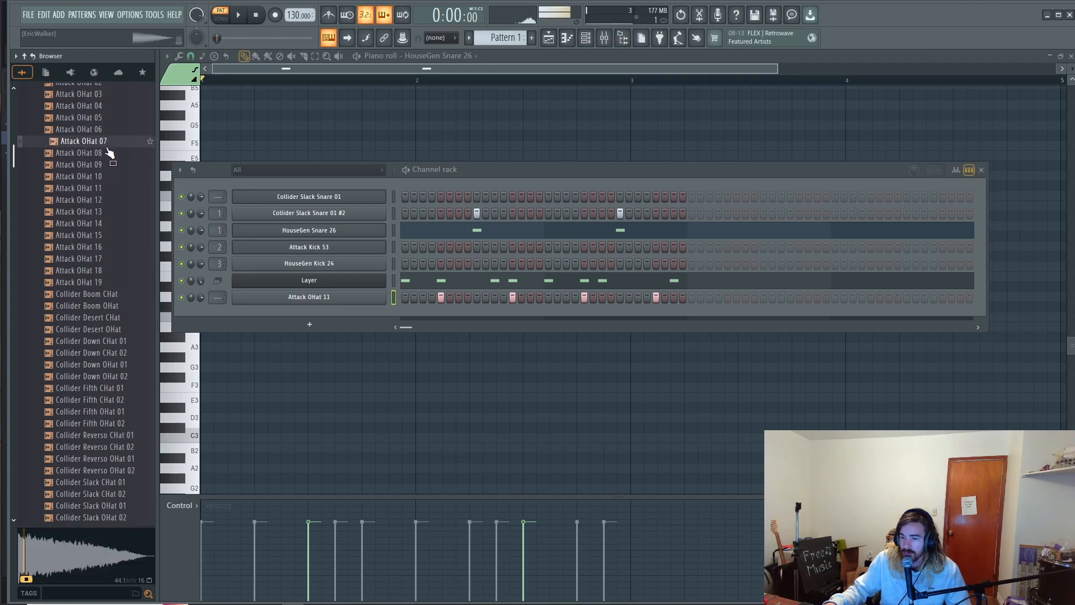
Clone the Attack OHat 11 channel and shorten the clone with a tight volume envelope using a 16% release.
{"action": "right_click", "coordinate": [345, 303]}
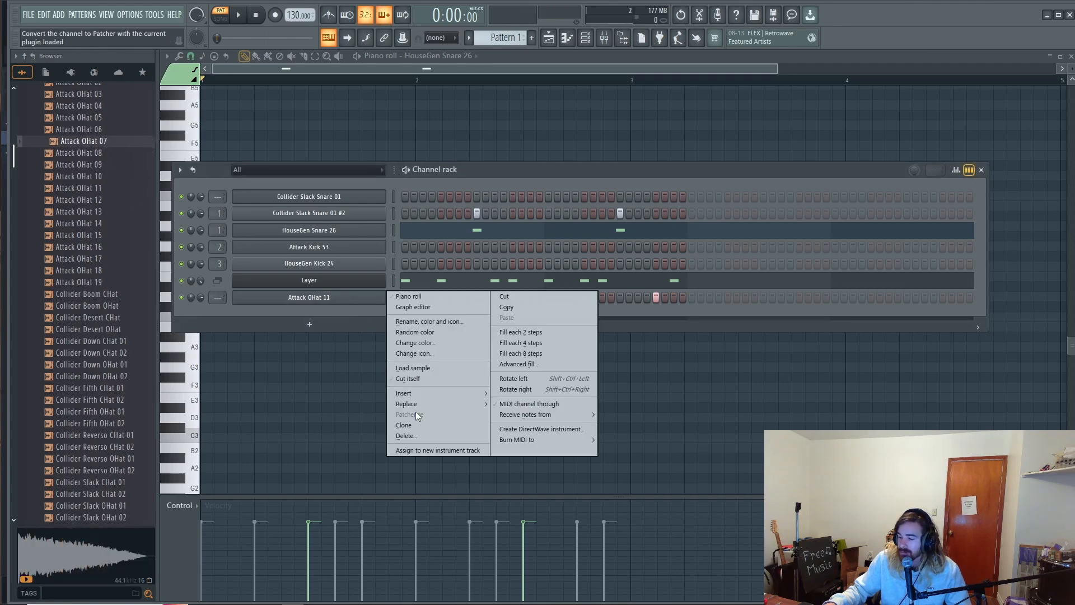
{"action": "left_click", "coordinate": [410, 428]}
{"action": "left_click", "coordinate": [318, 314]}
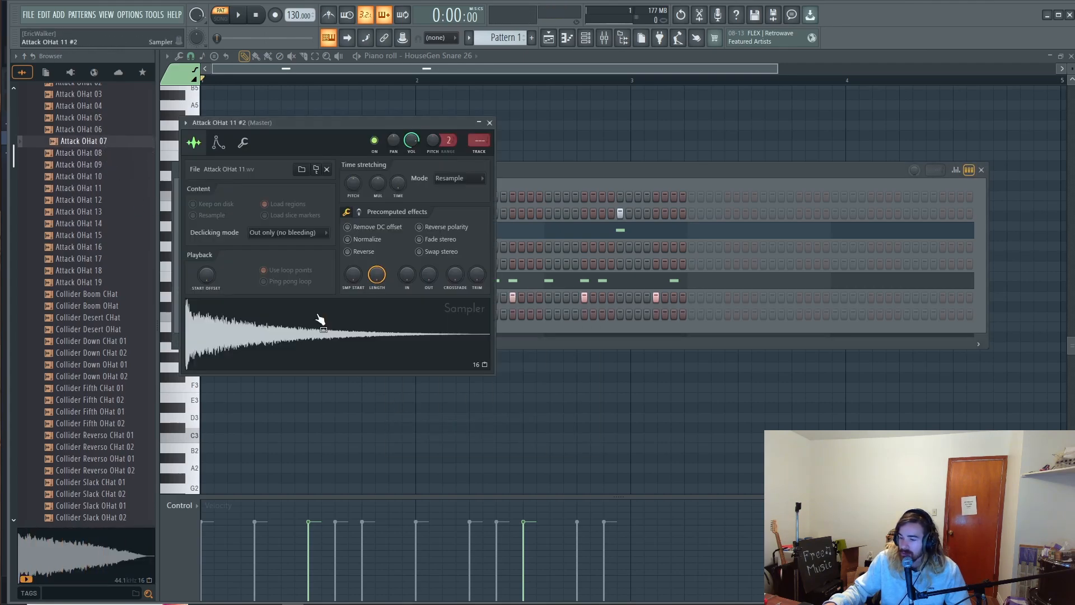
{"action": "left_click", "coordinate": [218, 143]}
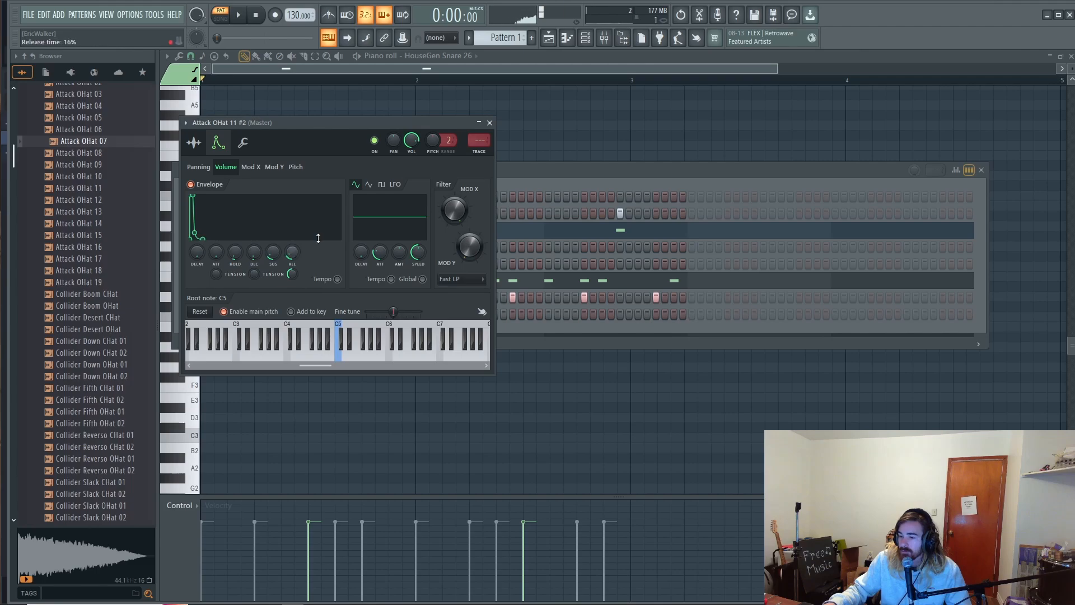
{"action": "left_click", "coordinate": [508, 180]}
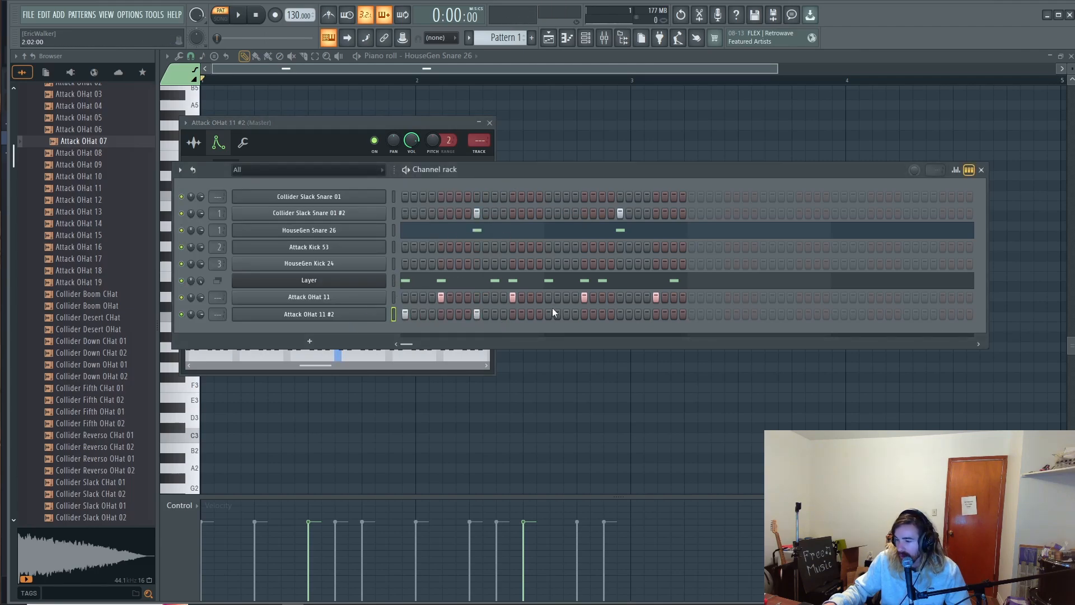
Route the Attack OHat 11 channel and its clone to mixer track 9 and play back the beat.
{"action": "key", "text": "space"}
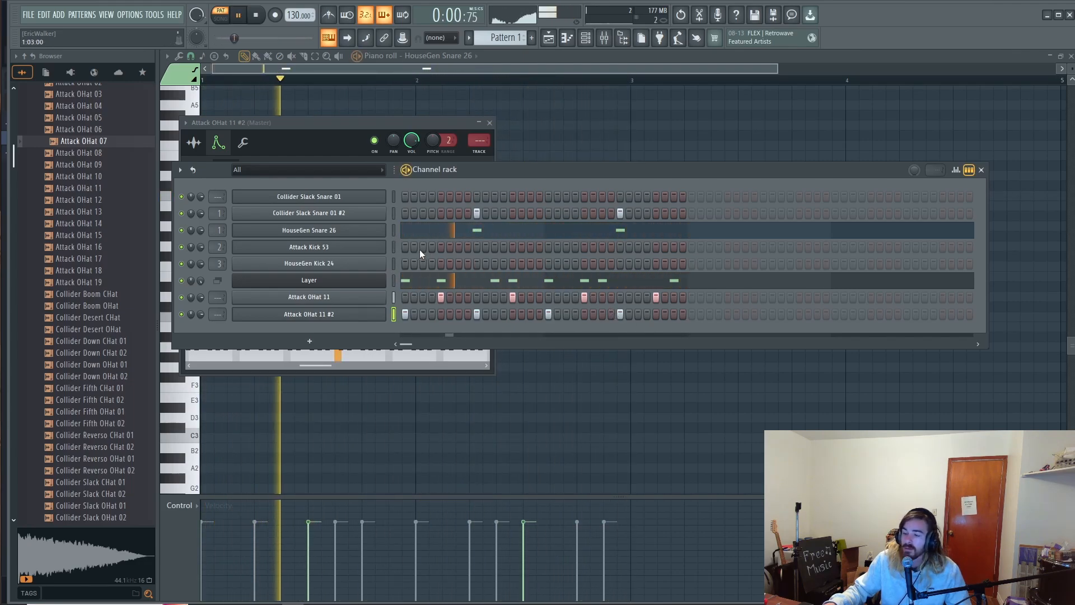
{"action": "left_click_drag", "start_coordinate": [218, 297], "coordinate": [219, 281]}
{"action": "key", "text": "space"}
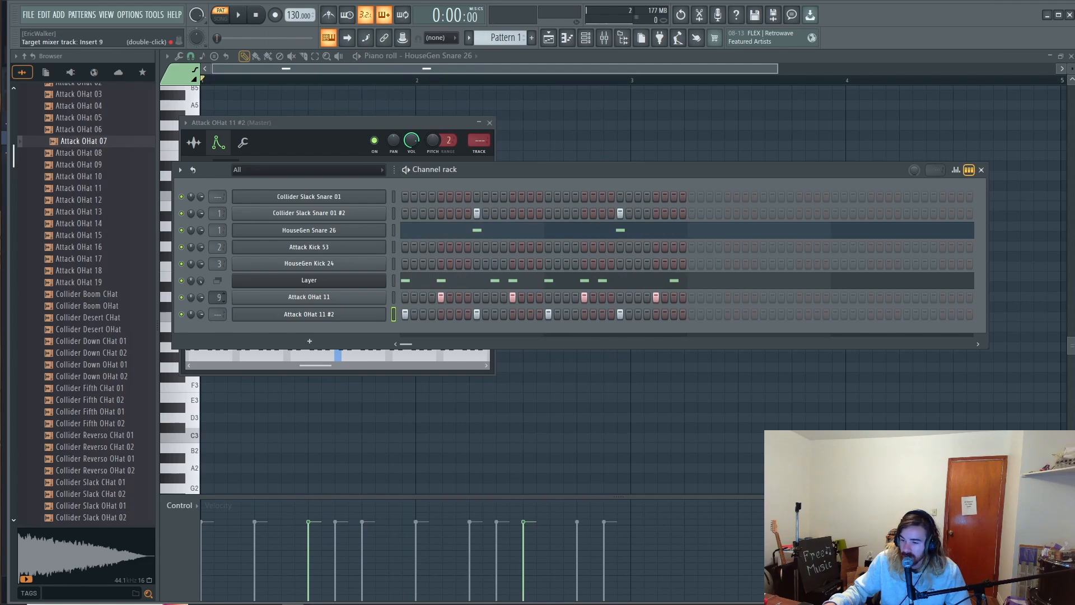
{"action": "left_click_drag", "start_coordinate": [212, 318], "coordinate": [212, 307]}
{"action": "key", "text": "space"}
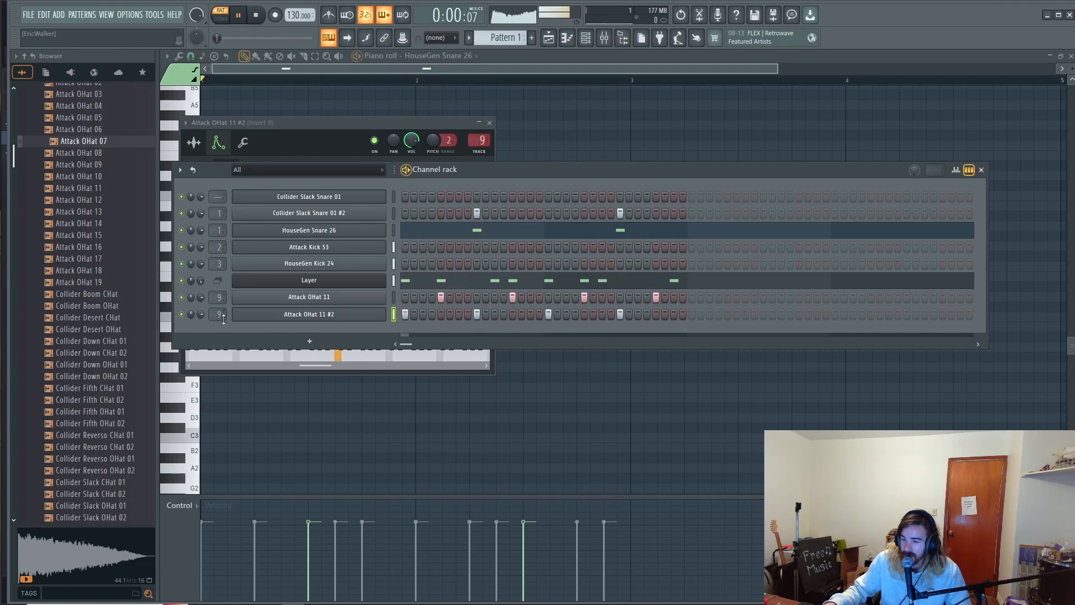
{"action": "right_click", "coordinate": [329, 197]}
{"action": "left_click", "coordinate": [398, 197]}
{"action": "key", "text": "space"}
{"action": "left_click", "coordinate": [247, 175]}
{"action": "right_click", "coordinate": [247, 176]}
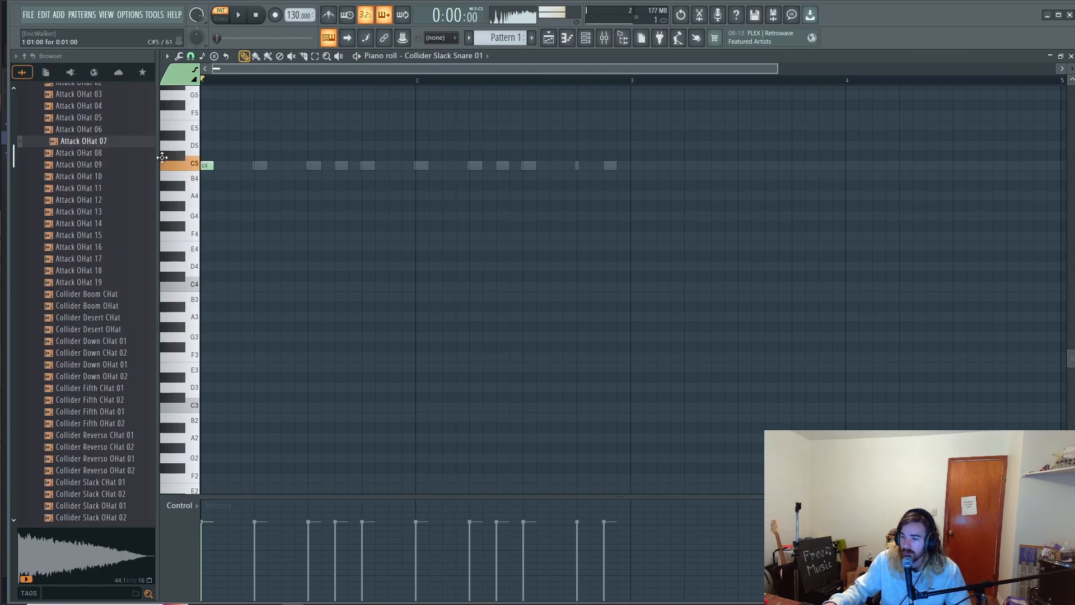
{"action": "left_click", "coordinate": [584, 43]}
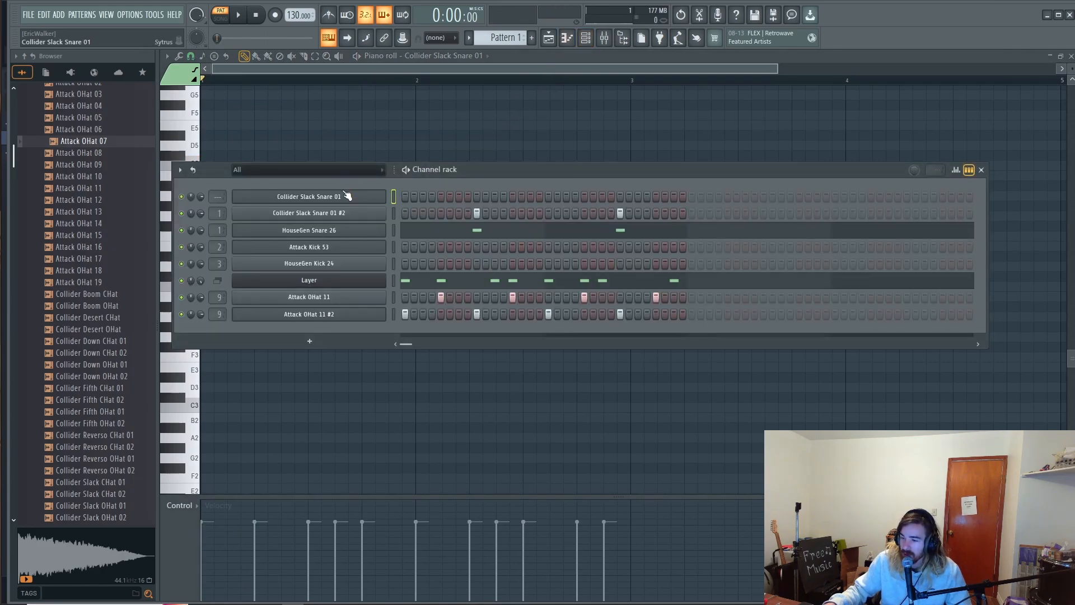
Open the Sytrus instrument on the Collider Slack Snare 01 channel and audition it with low and high notes.
{"action": "left_click", "coordinate": [346, 195]}
{"action": "key", "text": "e"}
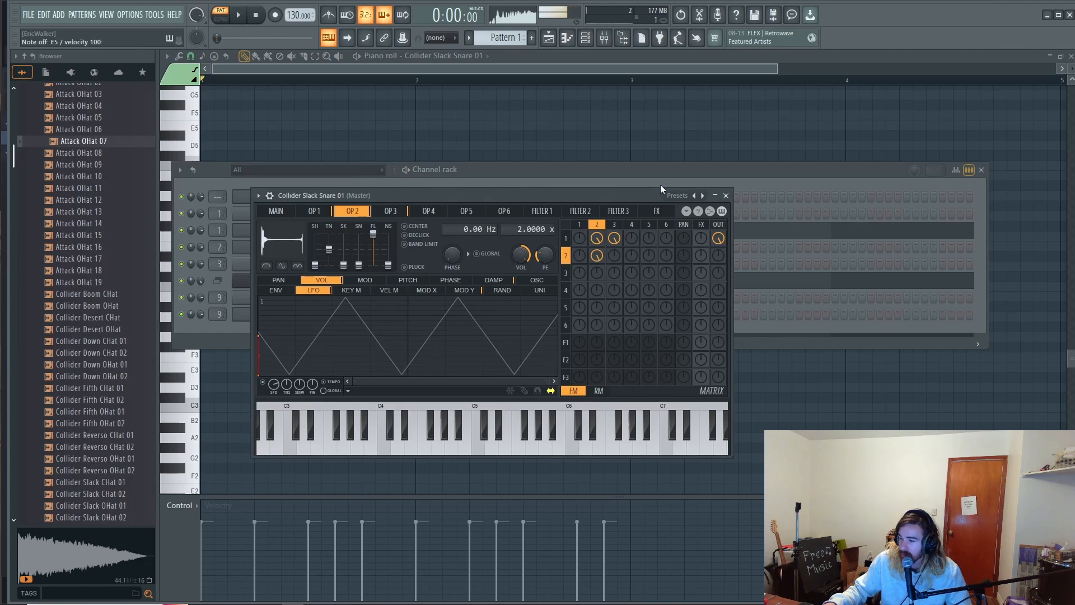
{"action": "key", "text": "x"}
{"action": "key", "text": "x"}
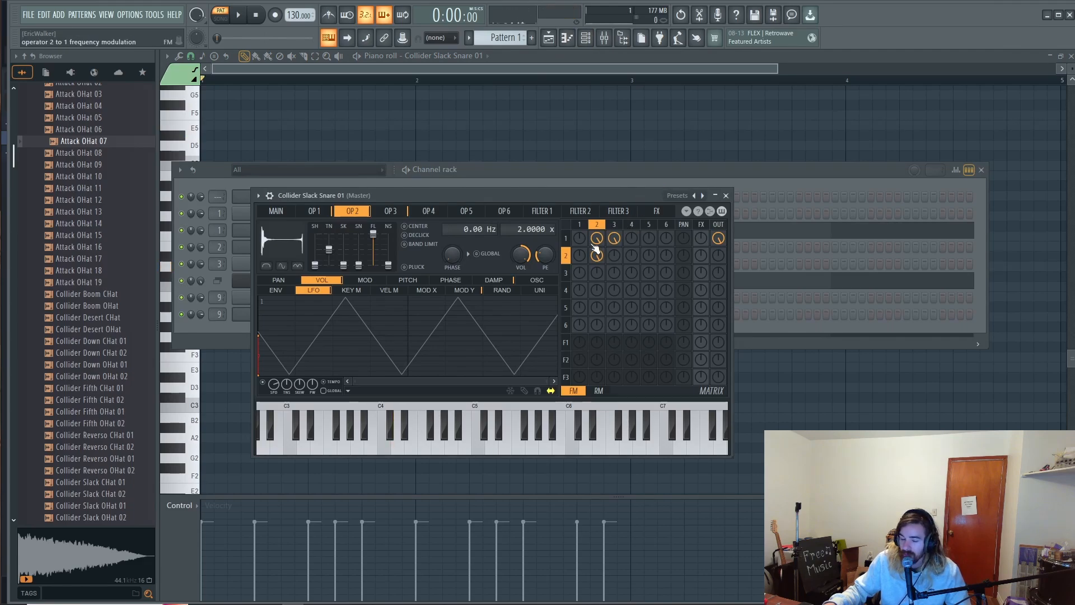
{"action": "key", "text": "b"}
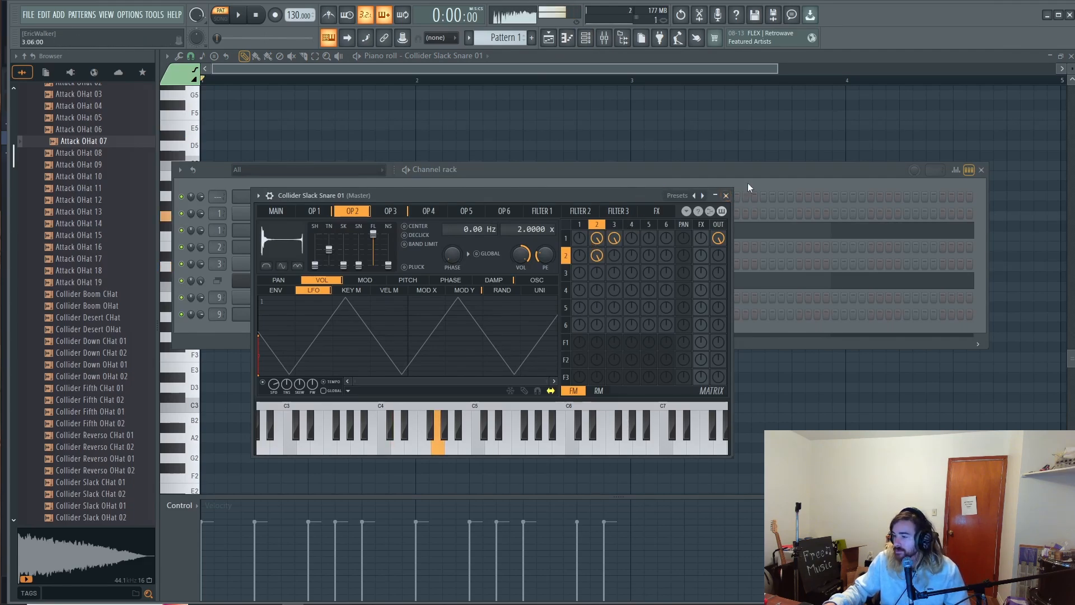
{"action": "left_click", "coordinate": [748, 182]}
{"action": "key", "text": "z"}
{"action": "key", "text": "z"}
{"action": "key", "text": "z"}
Copy operator 2's volume LFO state in Sytrus and paste it onto operator 3's volume LFO.
{"action": "left_click", "coordinate": [343, 197]}
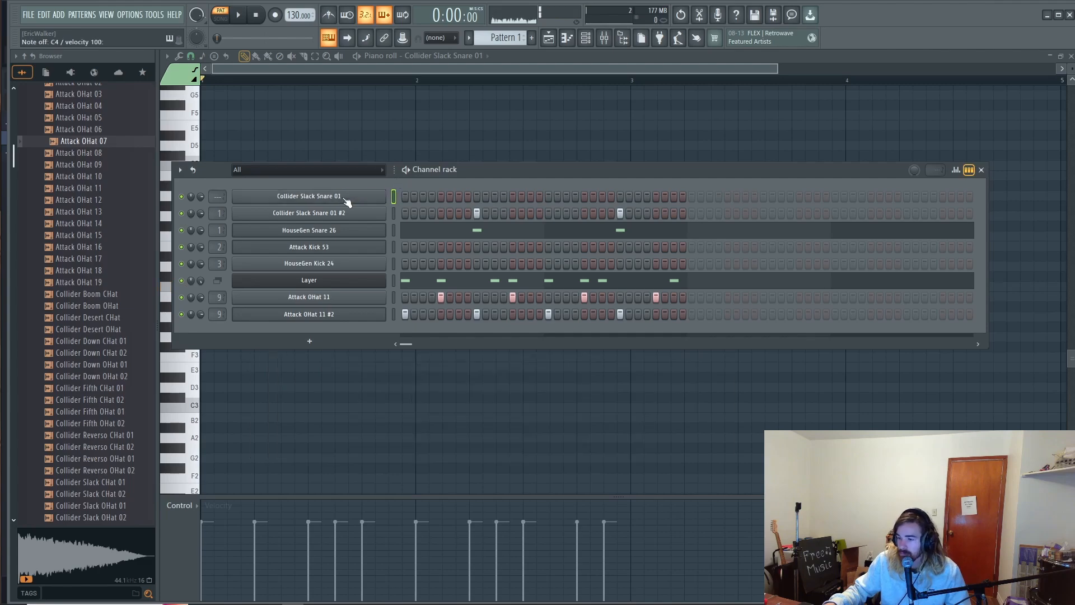
{"action": "left_click", "coordinate": [343, 197]}
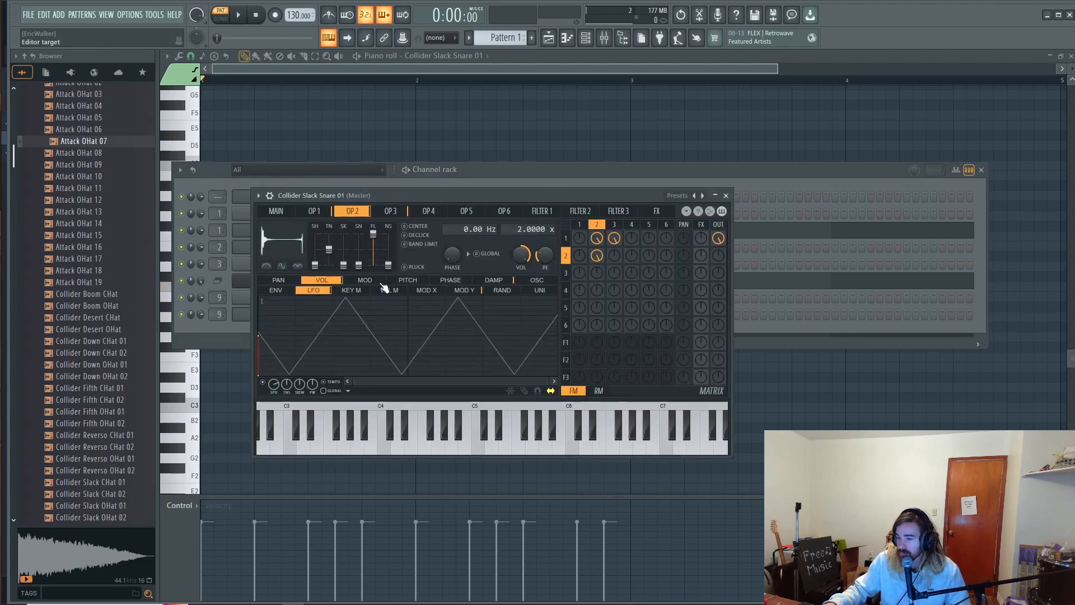
{"action": "left_click", "coordinate": [387, 211]}
{"action": "left_click", "coordinate": [355, 213]}
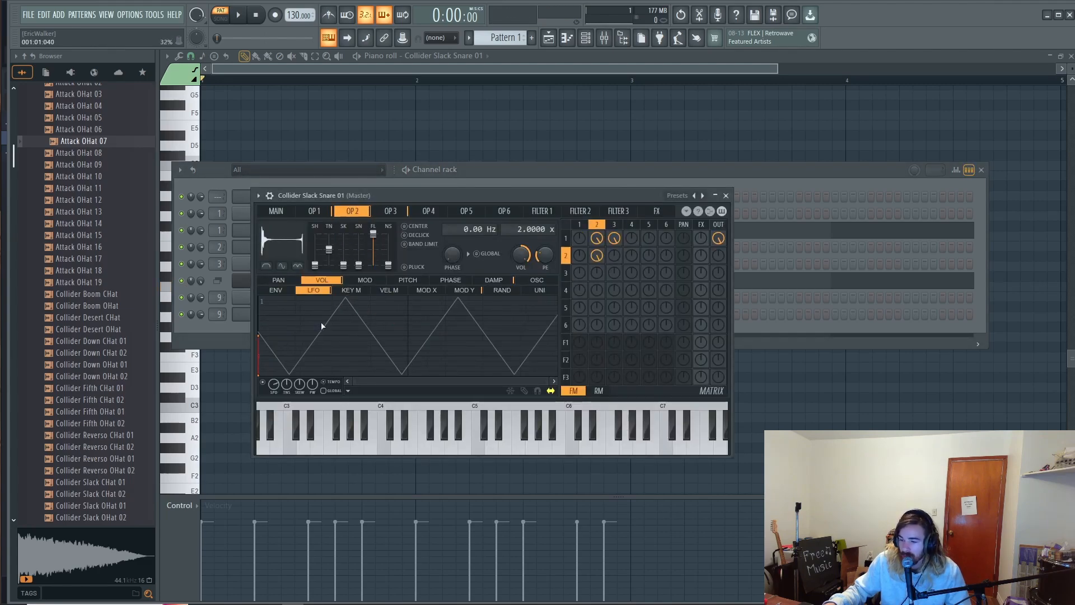
{"action": "left_click", "coordinate": [347, 391]}
{"action": "left_click", "coordinate": [375, 436]}
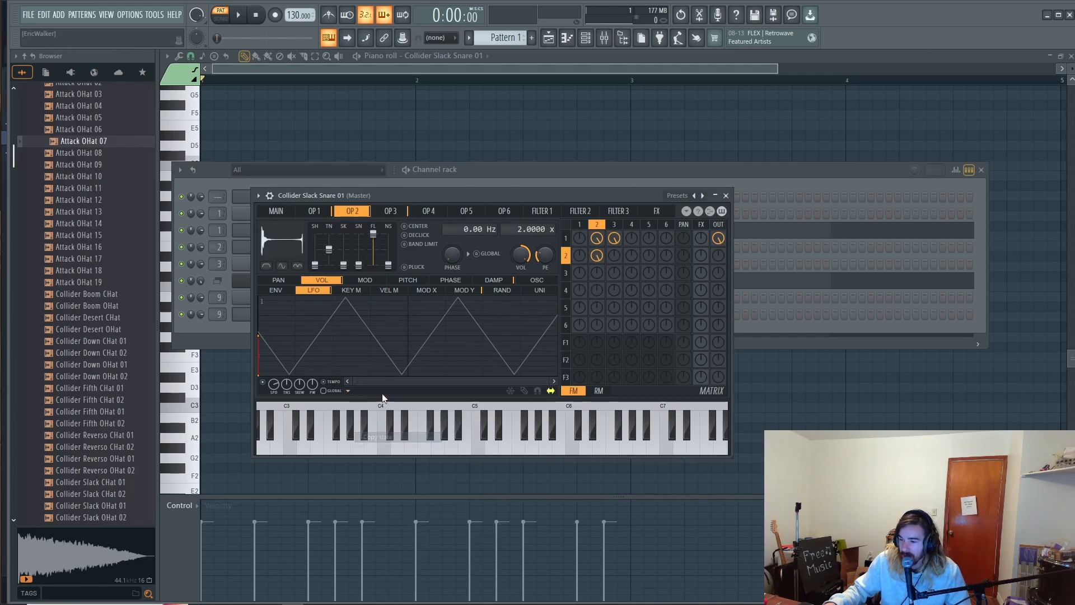
{"action": "left_click", "coordinate": [390, 211]}
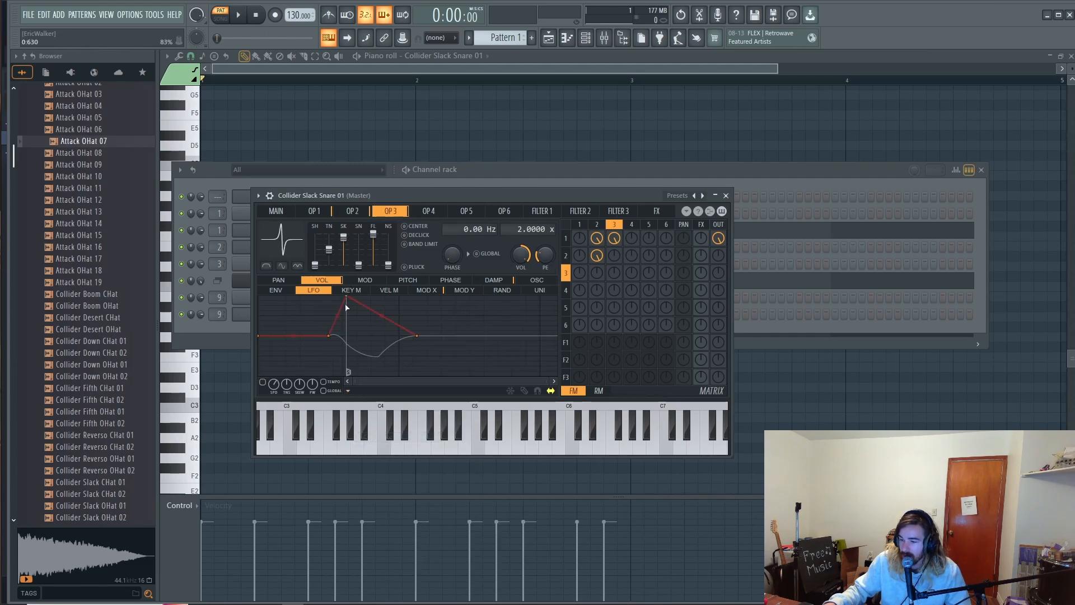
{"action": "left_click", "coordinate": [349, 392]}
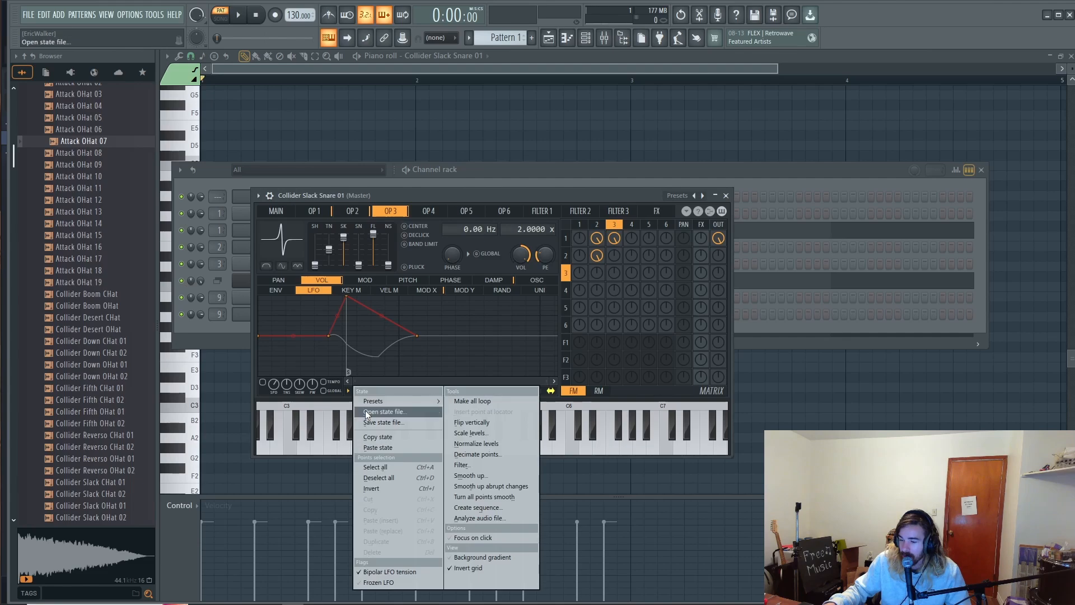
{"action": "left_click", "coordinate": [368, 445]}
Play several notes across octaves to audition the Sytrus sound with operator 3's new volume LFO.
{"action": "key", "text": "z"}
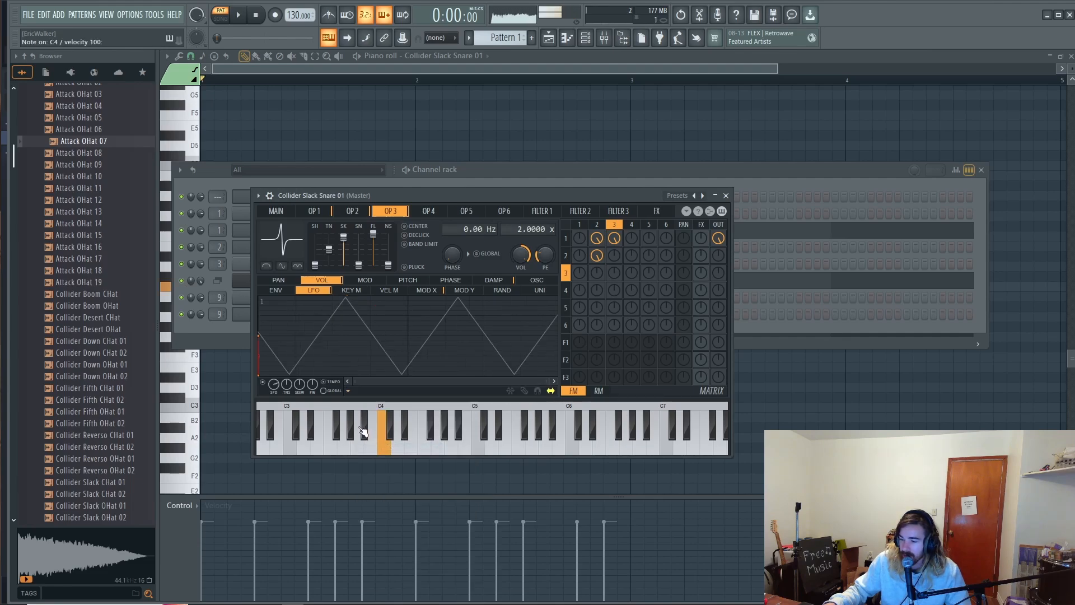
{"action": "key", "text": "e"}
{"action": "key", "text": "q"}
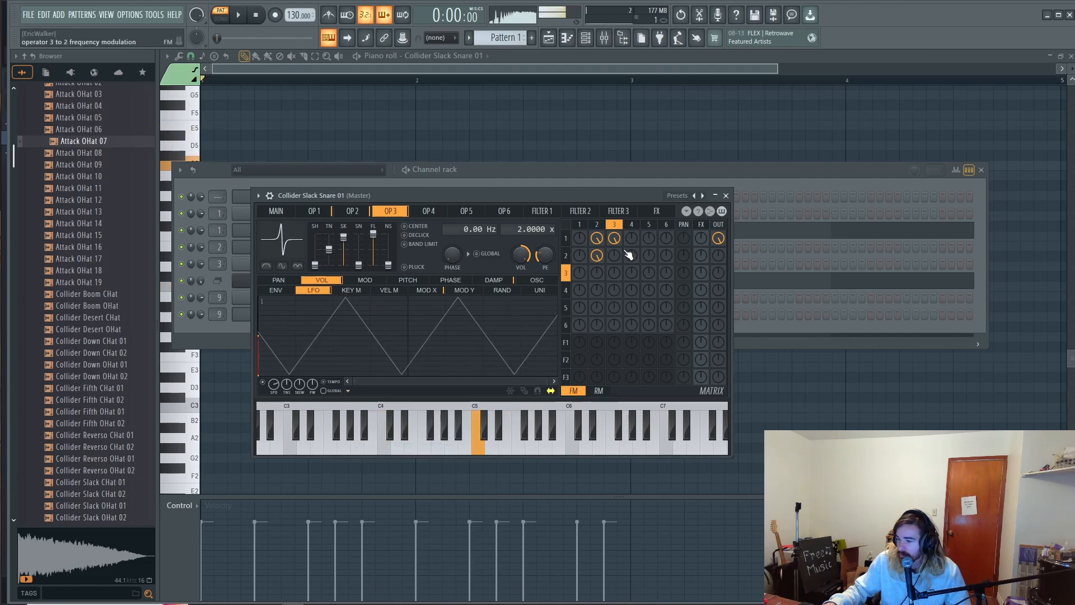
{"action": "left_click_drag", "start_coordinate": [621, 255], "coordinate": [620, 238]}
{"action": "key", "text": "r"}
{"action": "key", "text": "e"}
{"action": "key", "text": "x"}
{"action": "key", "text": "x"}
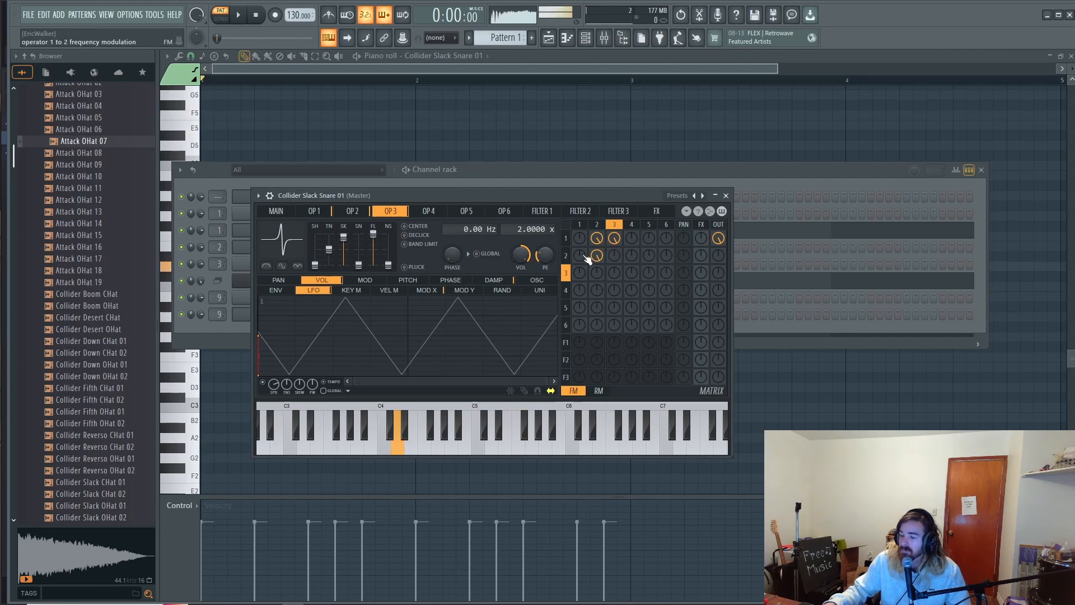
Switch to Pattern 10 and draw a half-bar D4 note at the start of bar 1 for Collider Slack Snare 01.
{"action": "left_click", "coordinate": [539, 157]}
{"action": "right_click", "coordinate": [541, 156]}
{"action": "key", "text": "x"}
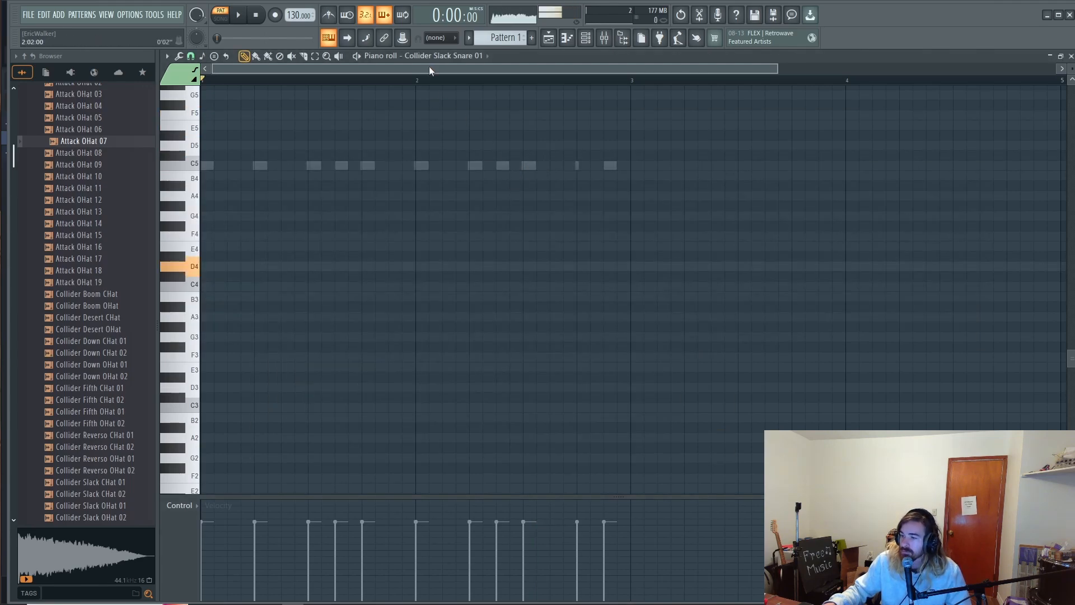
{"action": "left_click_drag", "start_coordinate": [505, 38], "coordinate": [505, 32]}
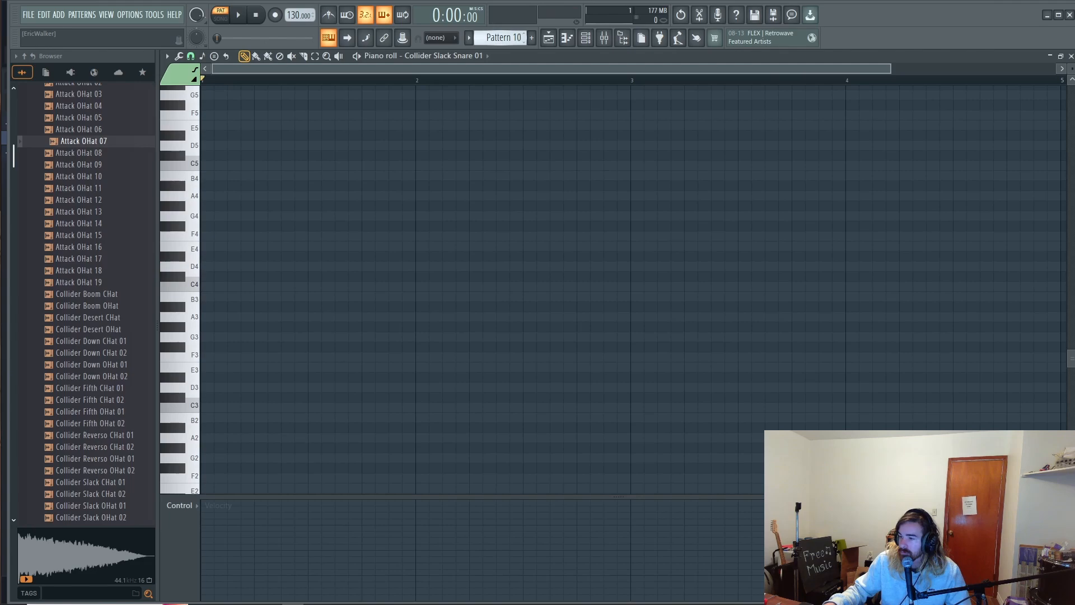
{"action": "left_click", "coordinate": [206, 266]}
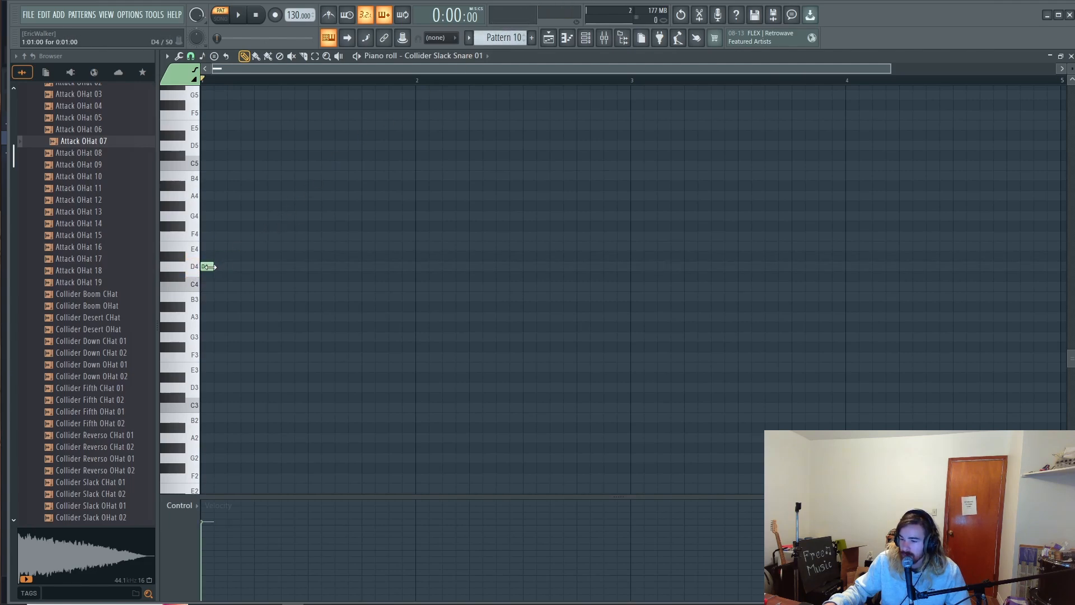
{"action": "left_click_drag", "start_coordinate": [209, 267], "coordinate": [289, 268]}
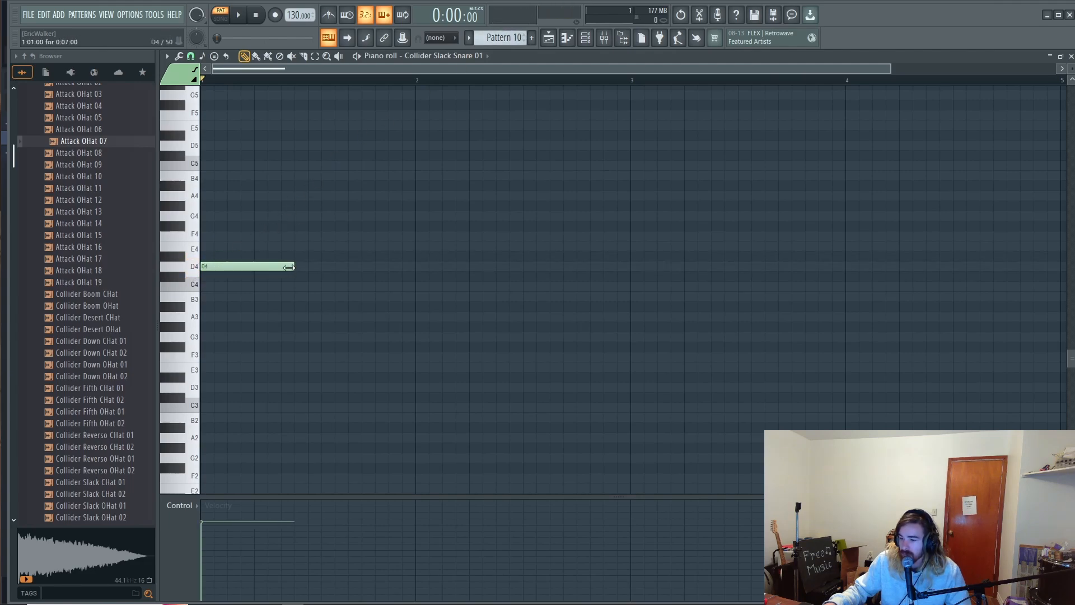
Add half-bar notes D4, A4 and G4 at the starts of bars 2, 3 and 4, and play back the melody.
{"action": "left_click", "coordinate": [417, 266]}
{"action": "left_click", "coordinate": [632, 195]}
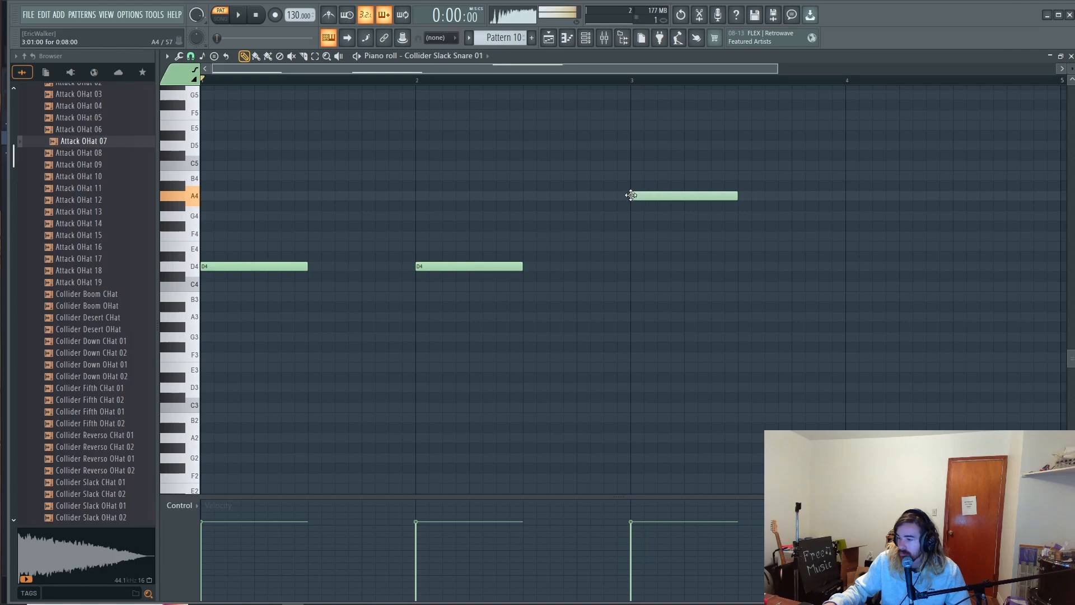
{"action": "left_click_drag", "start_coordinate": [830, 186], "coordinate": [774, 201]}
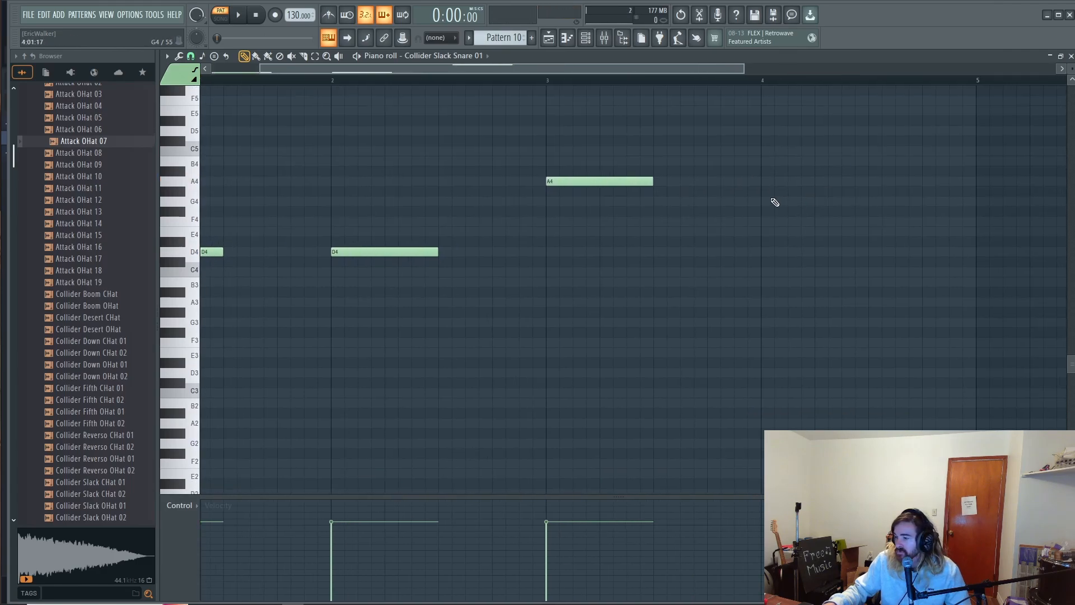
{"action": "left_click", "coordinate": [773, 201]}
{"action": "key", "text": "space"}
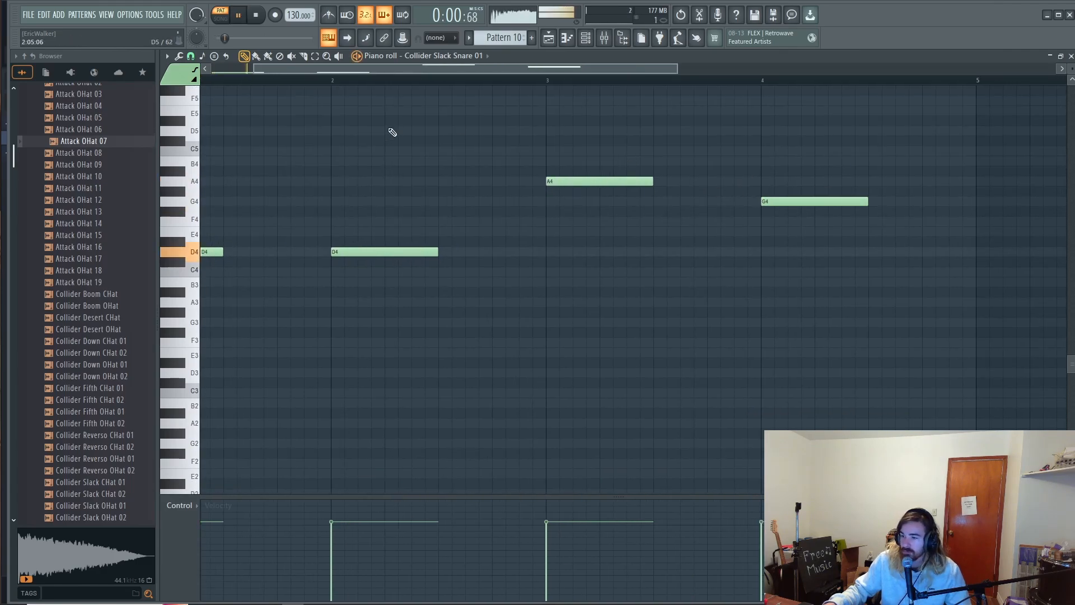
Stop playback, insert Toxic Biohazard as a new channel below Collider Slack Snare 01, and reset its program.
{"action": "left_click", "coordinate": [585, 38]}
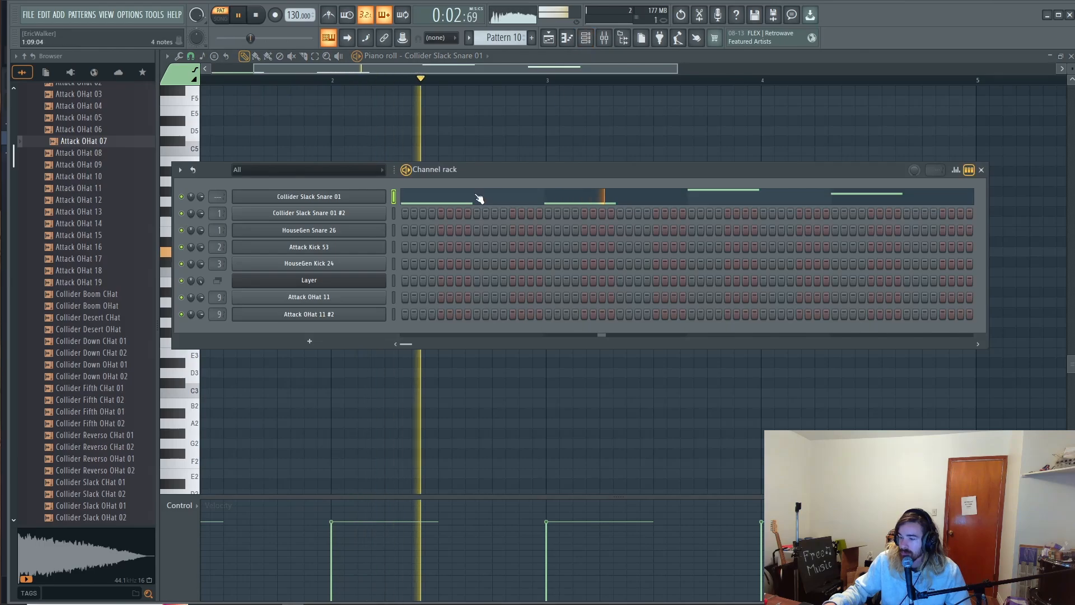
{"action": "key", "text": "space"}
{"action": "right_click", "coordinate": [384, 196]}
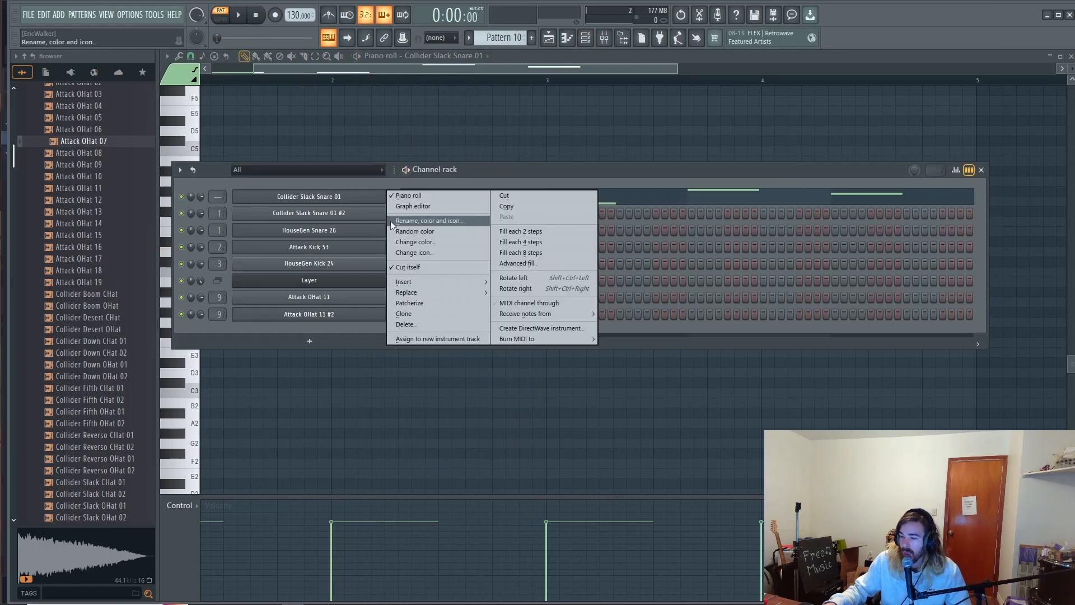
{"action": "left_click", "coordinate": [421, 280]}
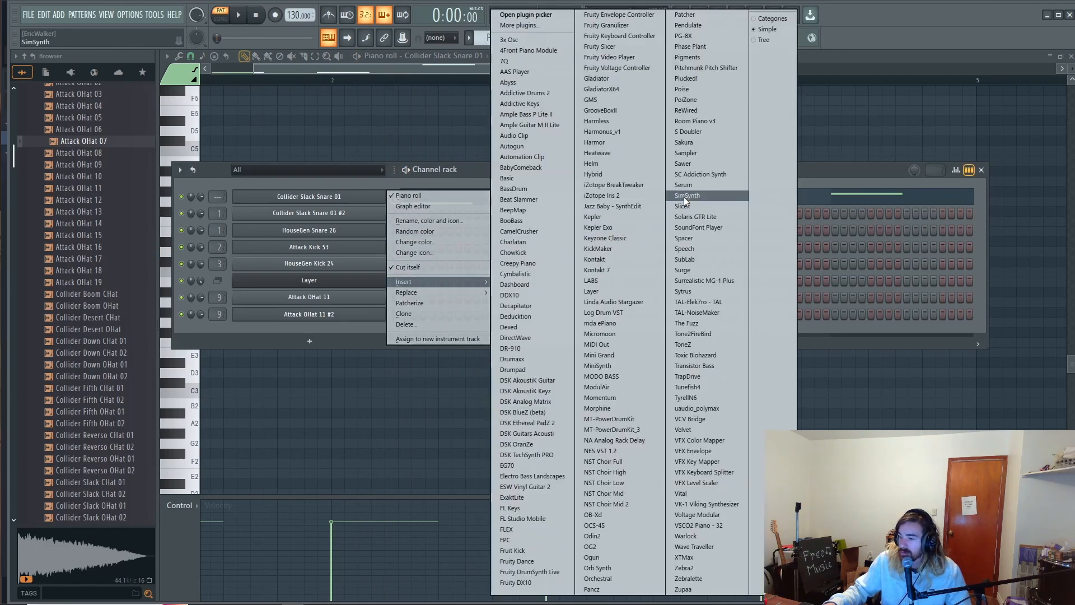
{"action": "left_click", "coordinate": [691, 356]}
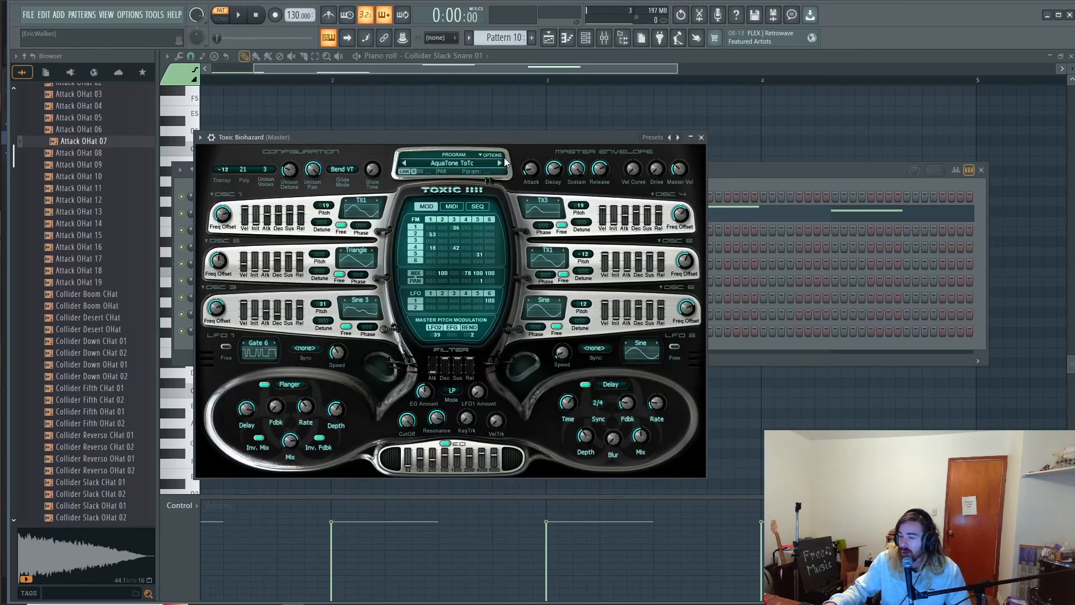
{"action": "left_click", "coordinate": [490, 156]}
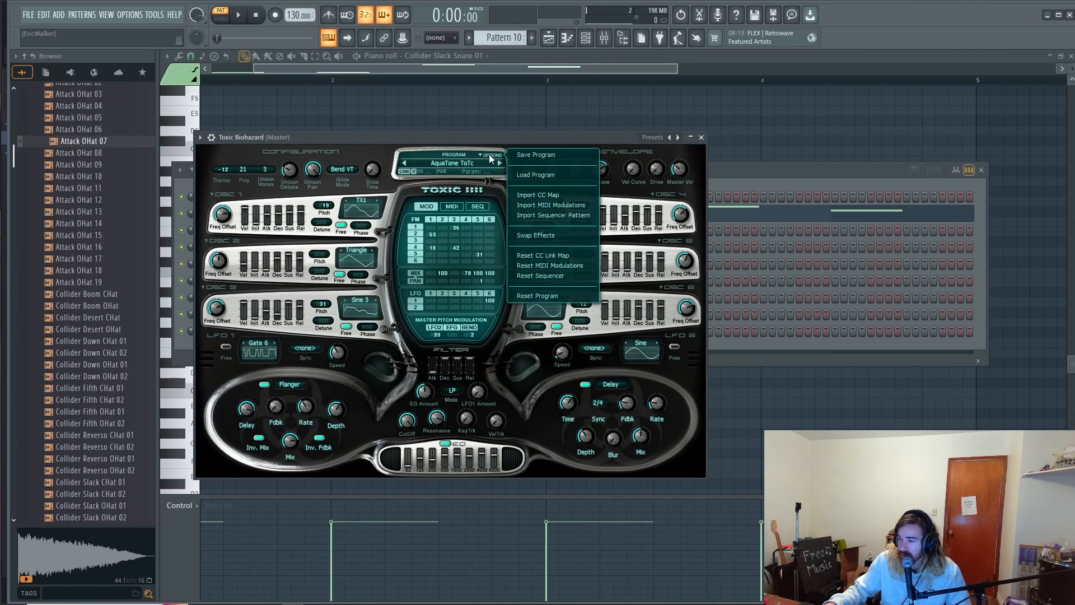
{"action": "left_click", "coordinate": [524, 296]}
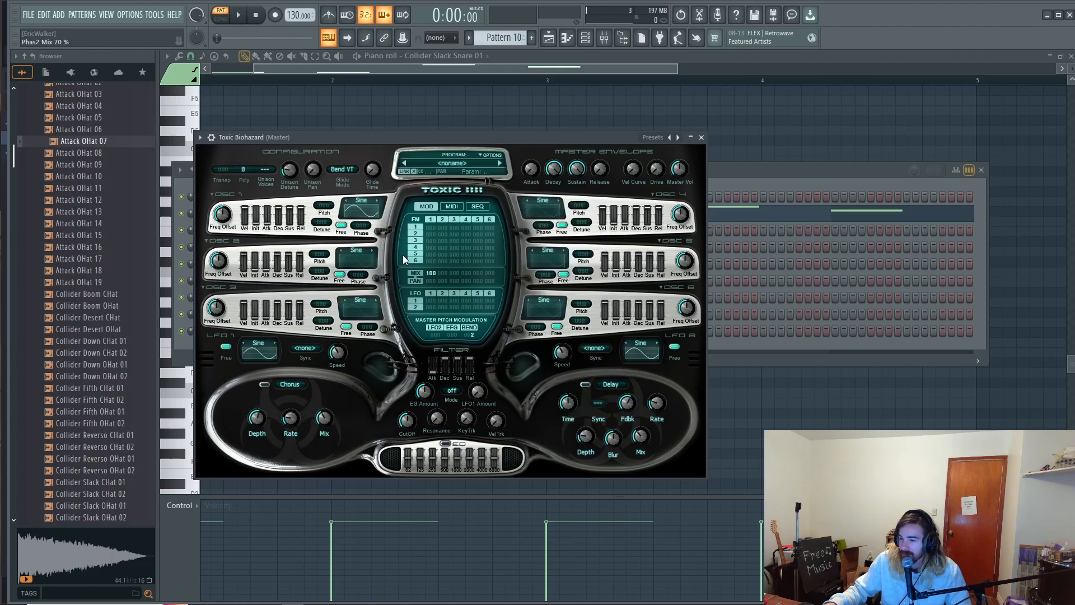
Set oscillator 1's waveform to Triangle and the unison voices to 3 in Toxic Biohazard.
{"action": "left_click", "coordinate": [377, 201]}
{"action": "left_click", "coordinate": [378, 203]}
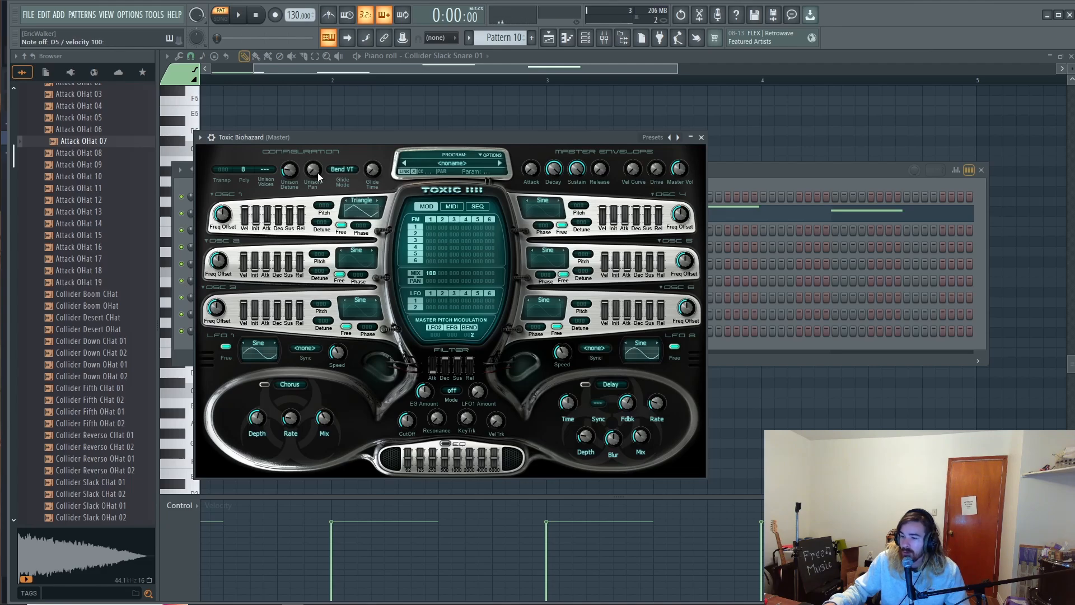
{"action": "left_click", "coordinate": [267, 170]}
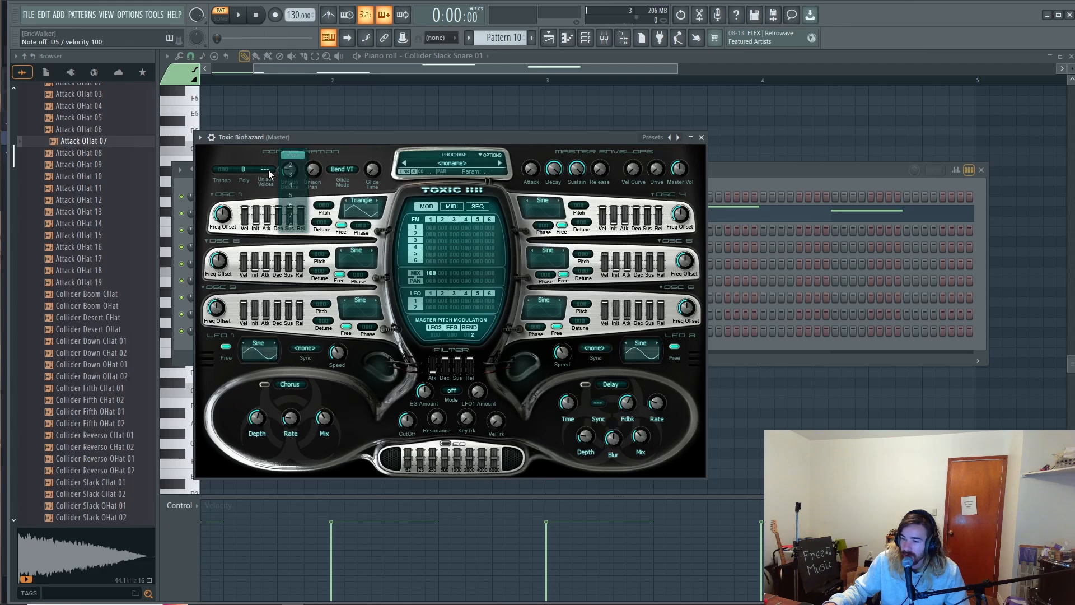
{"action": "left_click", "coordinate": [294, 176]}
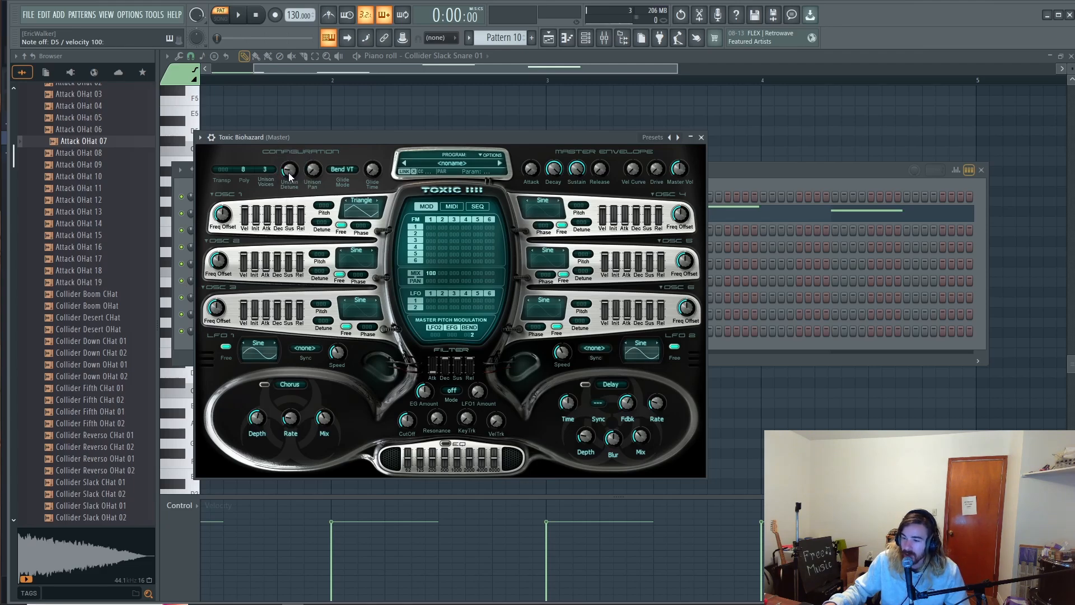
Adjust the unison detune, raise the unison pan to 74 %, and audition the sound with a few notes.
{"action": "left_click_drag", "start_coordinate": [289, 177], "coordinate": [317, 157]}
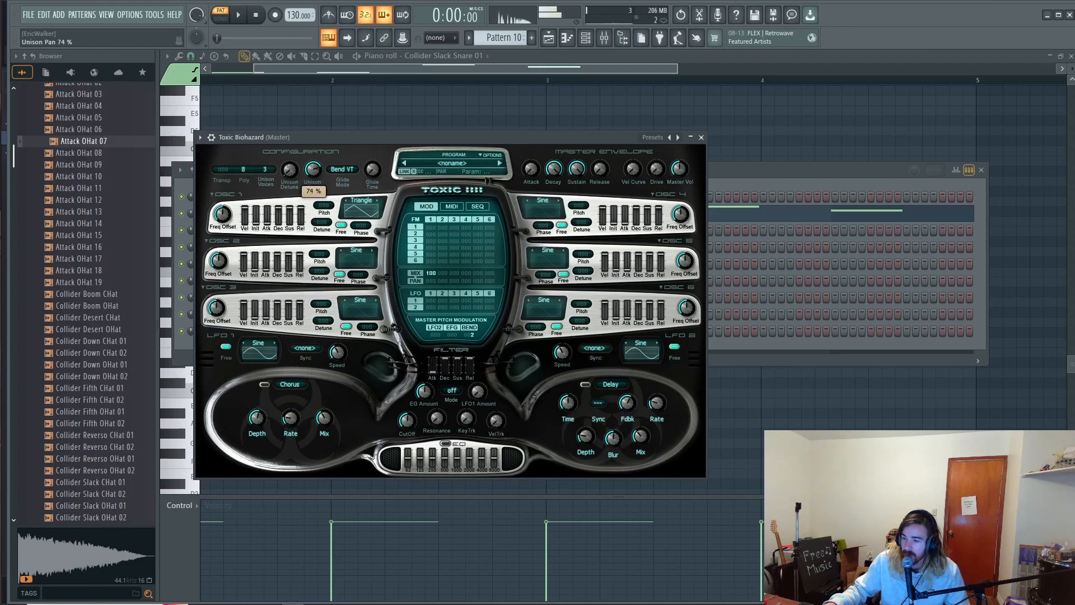
{"action": "key", "text": "v"}
{"action": "key", "text": "v"}
{"action": "key", "text": "v"}
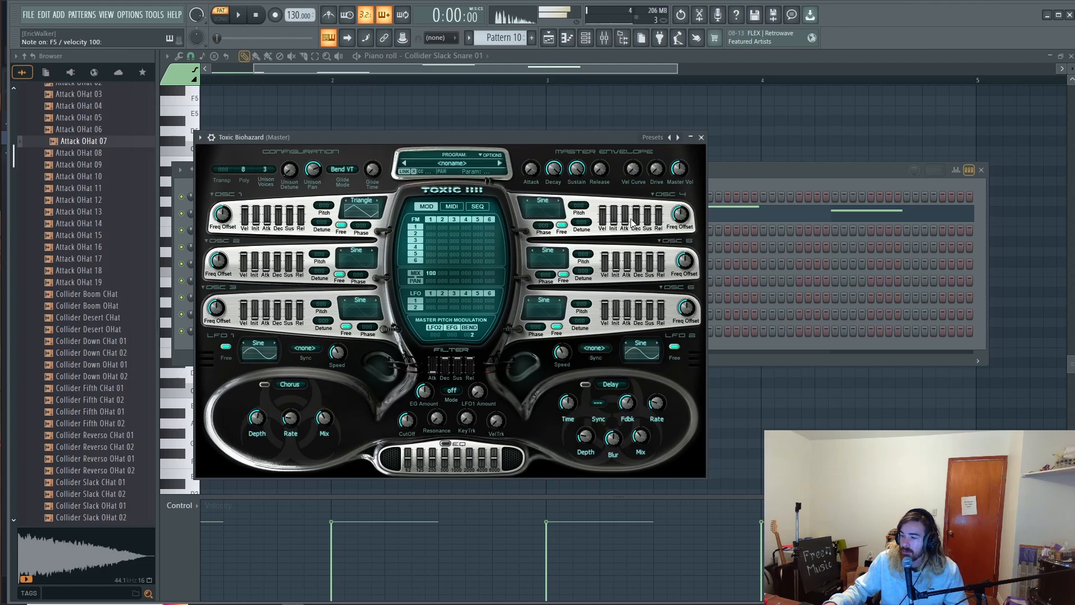
Open the piano roll for the Toxic Biohazard channel.
{"action": "left_click", "coordinate": [747, 173]}
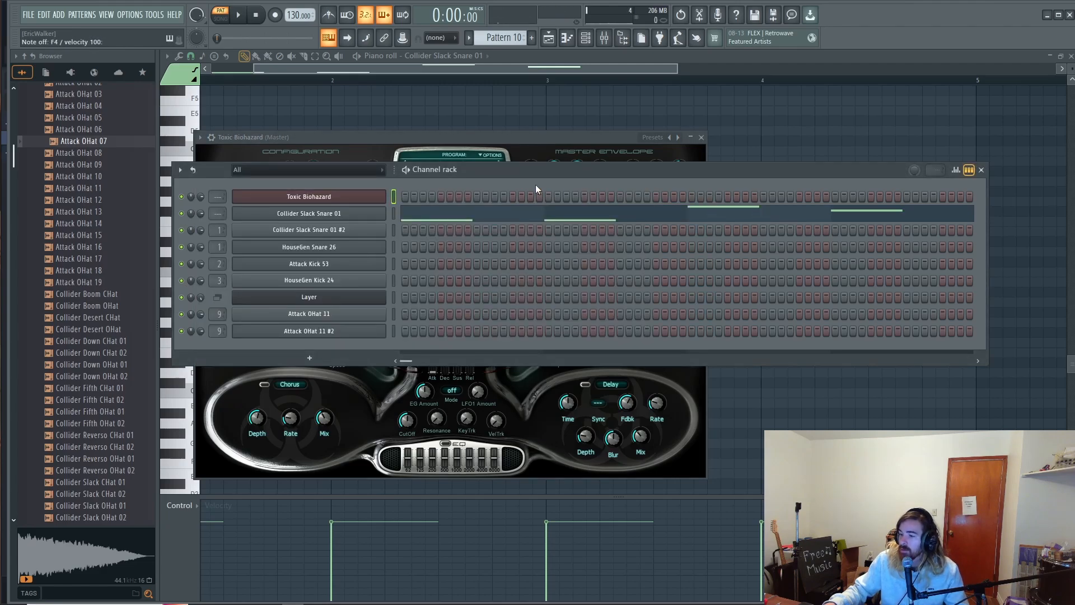
{"action": "right_click", "coordinate": [370, 196]}
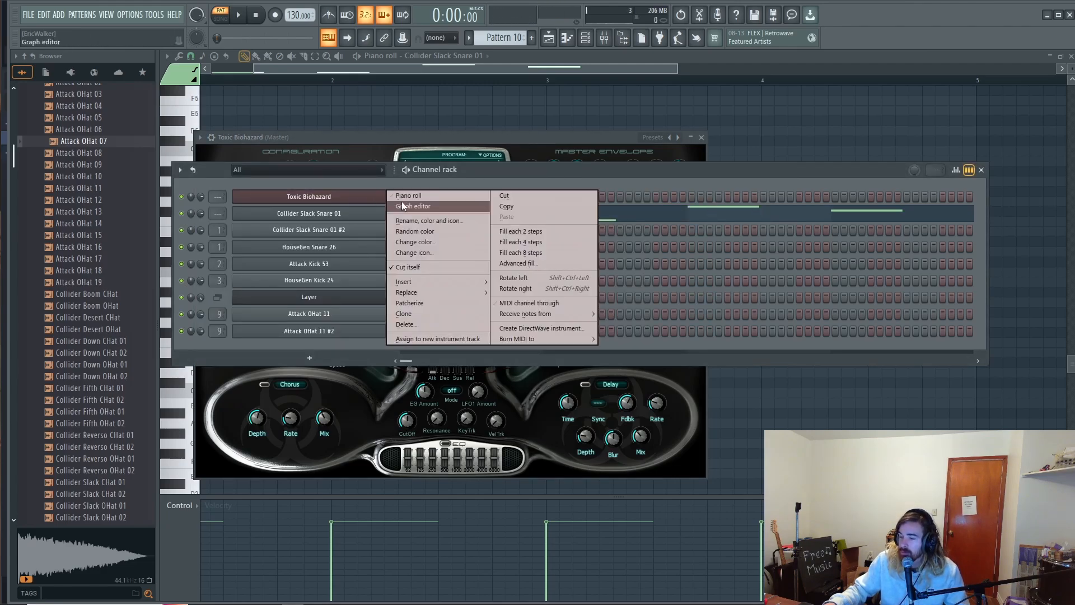
{"action": "left_click", "coordinate": [408, 195]}
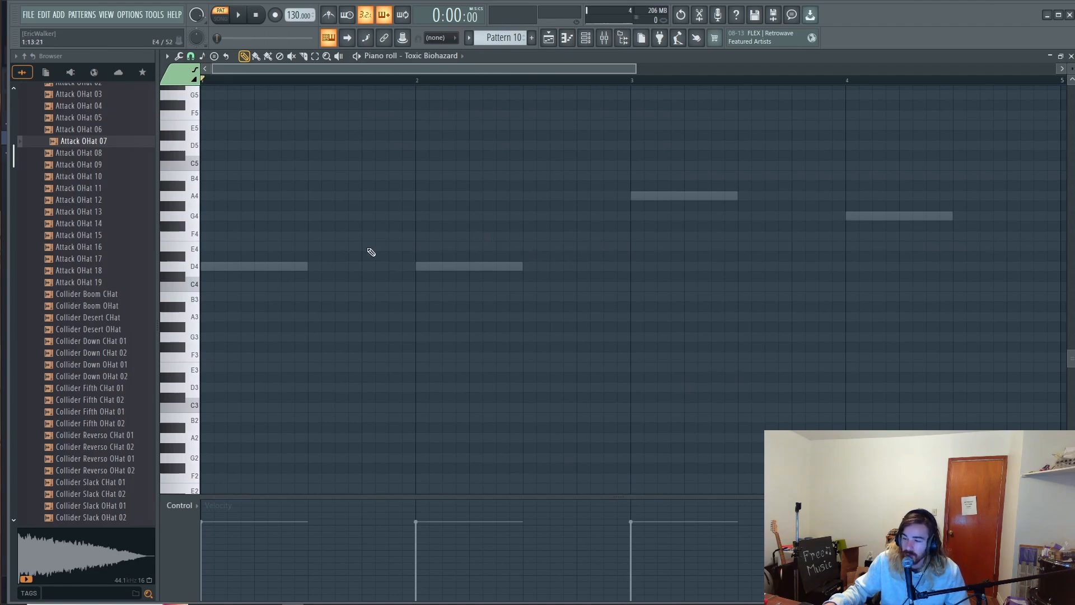
Place half-bar D4 and A4 notes together in the second half of bars 1 and 2.
{"action": "left_click_drag", "start_coordinate": [315, 266], "coordinate": [308, 267]}
{"action": "left_click_drag", "start_coordinate": [307, 196], "coordinate": [300, 196]}
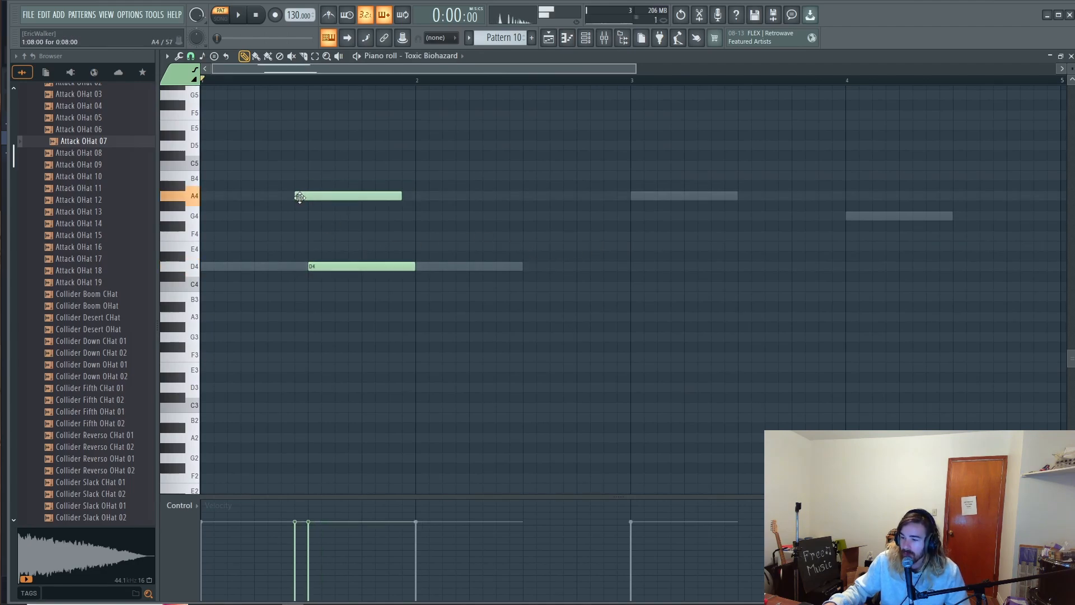
{"action": "right_click", "coordinate": [306, 199]}
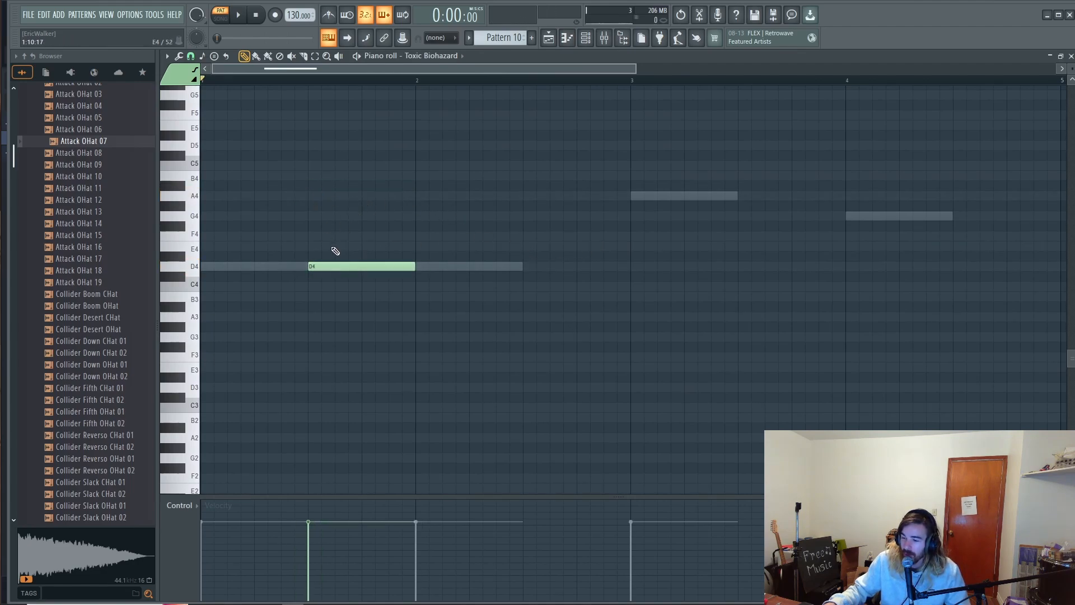
{"action": "mouse_move", "coordinate": [313, 261]}
{"action": "left_mouse_down"}
{"action": "mouse_move", "coordinate": [315, 183]}
{"action": "mouse_move", "coordinate": [313, 198]}
{"action": "left_mouse_up"}
{"action": "left_click", "coordinate": [524, 268]}
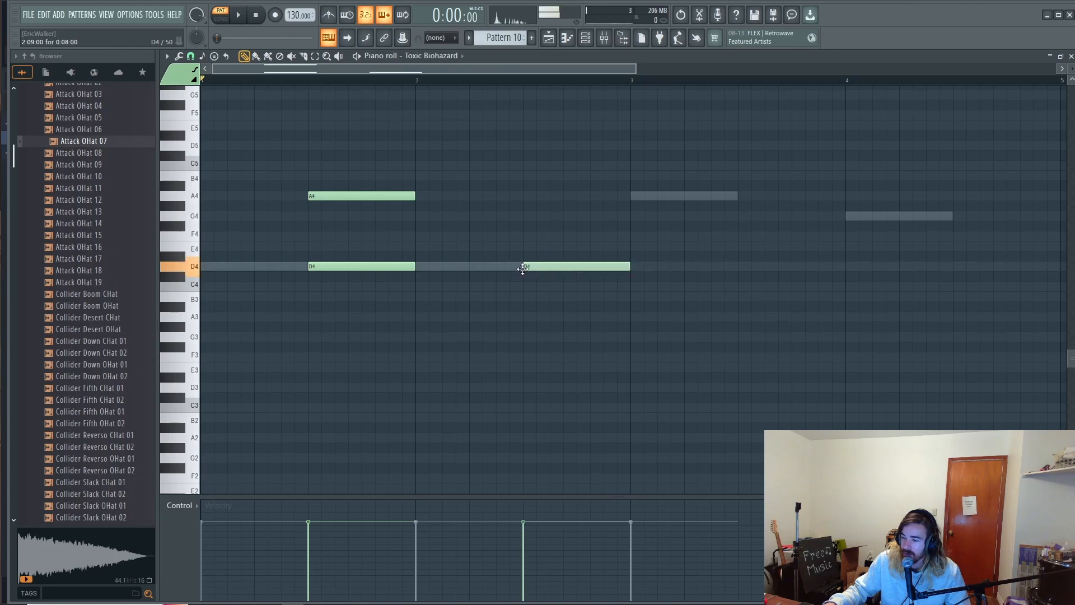
{"action": "left_click", "coordinate": [524, 201]}
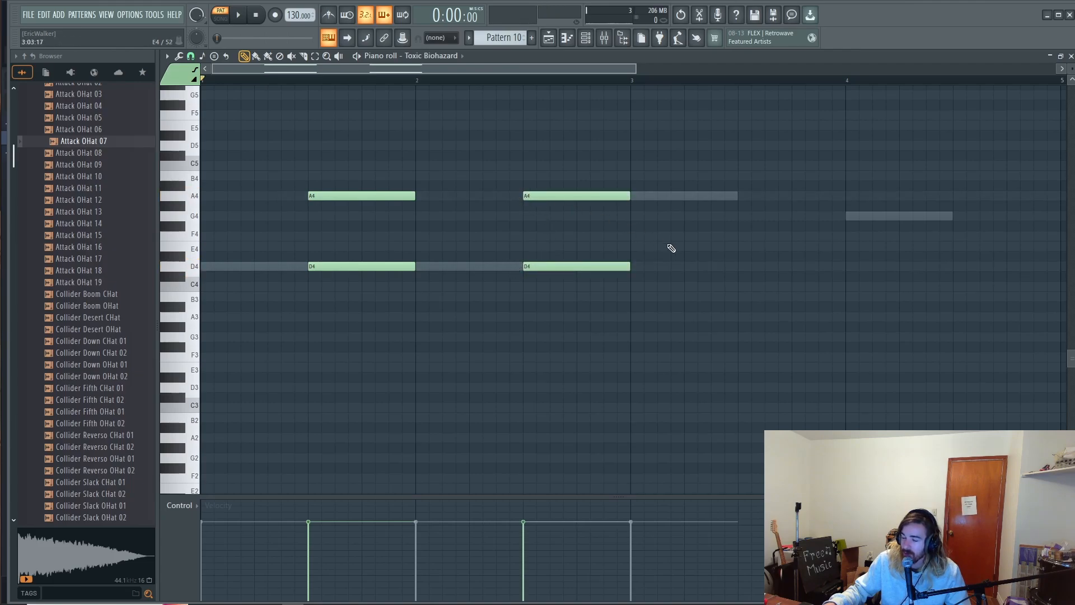
Place half-bar A4 and E5 notes together in the second half of bar 3.
{"action": "scroll", "coordinate": [706, 246], "scroll_direction": "down", "scroll_amount": 1}
{"action": "left_click_drag", "start_coordinate": [699, 231], "coordinate": [612, 278]}
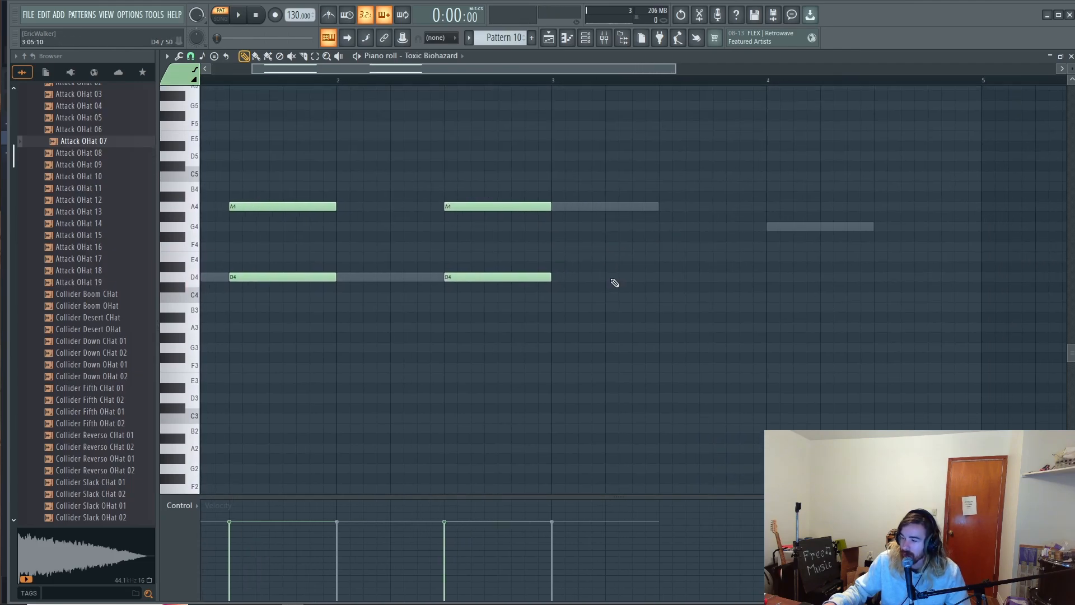
{"action": "left_click", "coordinate": [658, 209]}
{"action": "scroll", "coordinate": [663, 207], "scroll_direction": "up", "scroll_amount": 2}
{"action": "left_click", "coordinate": [659, 198]}
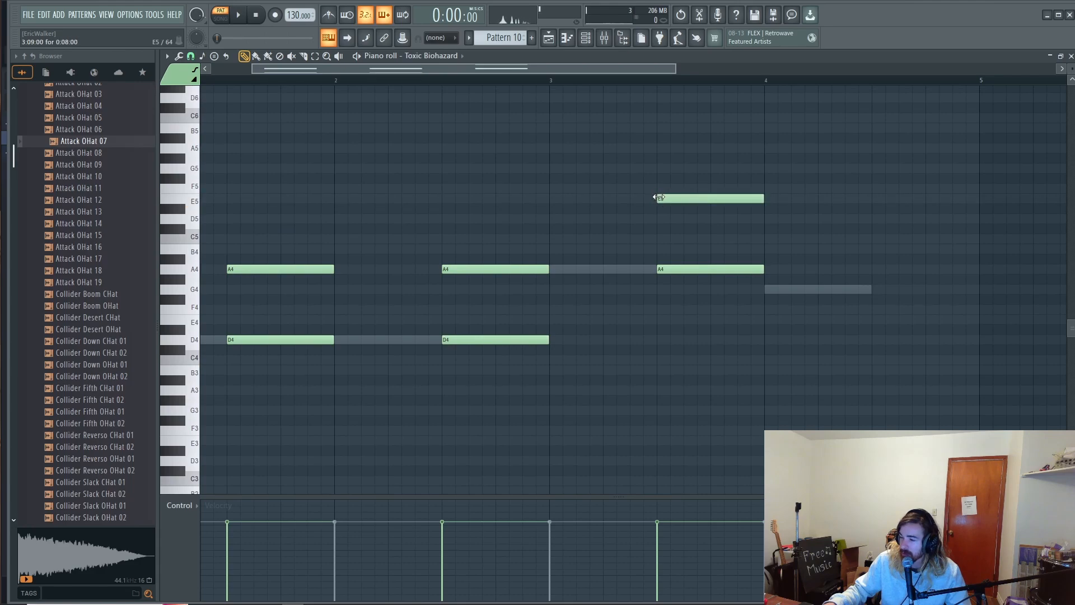
Place half-bar G4 and D5 notes together in the second half of bar 4.
{"action": "left_click_drag", "start_coordinate": [792, 267], "coordinate": [636, 258]}
{"action": "left_click", "coordinate": [718, 281]}
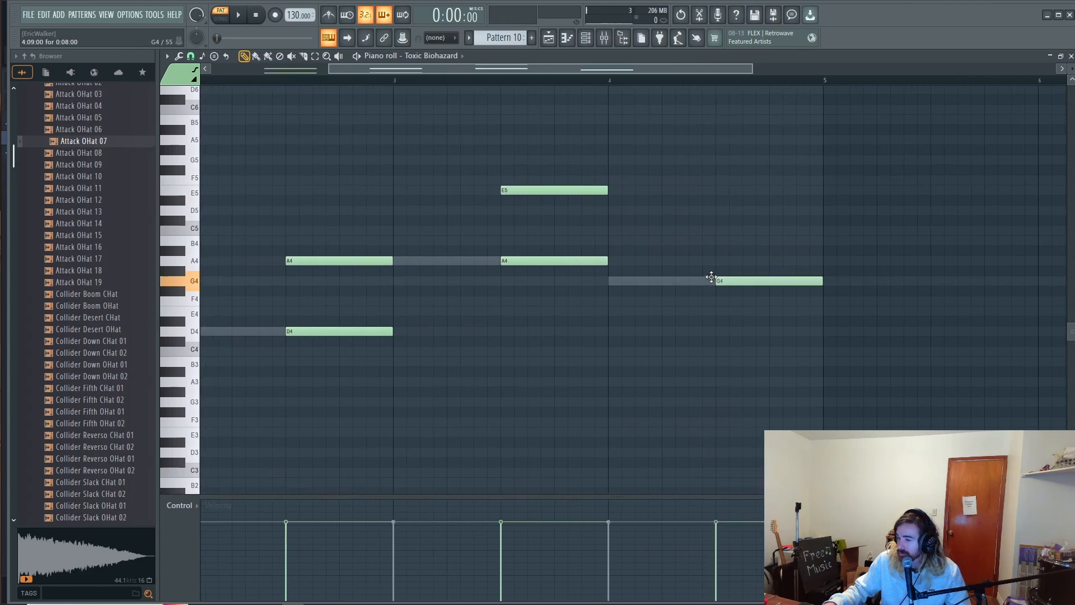
{"action": "left_click", "coordinate": [716, 210]}
Play back the pattern to hear the two-note chords against the existing part, then stop.
{"action": "key", "text": "space"}
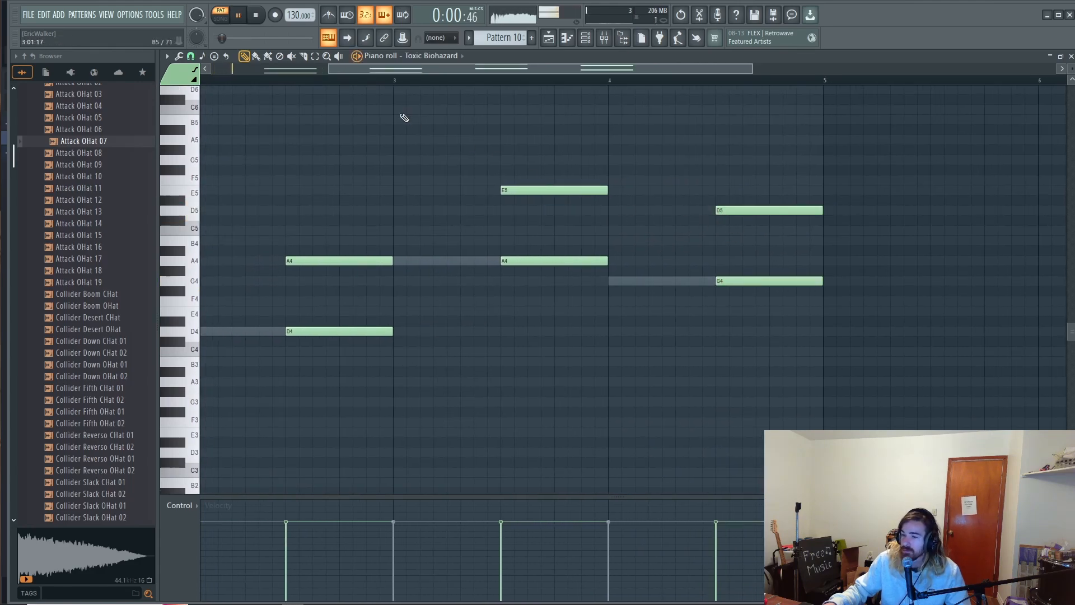
{"action": "left_click_drag", "start_coordinate": [405, 170], "coordinate": [603, 145]}
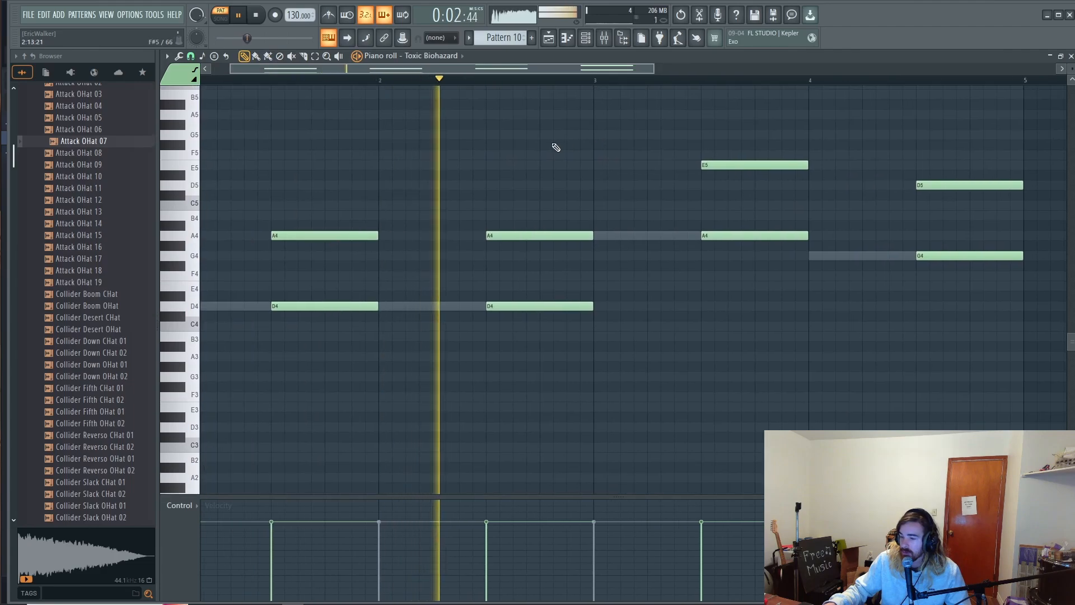
{"action": "left_click_drag", "start_coordinate": [529, 162], "coordinate": [505, 162]}
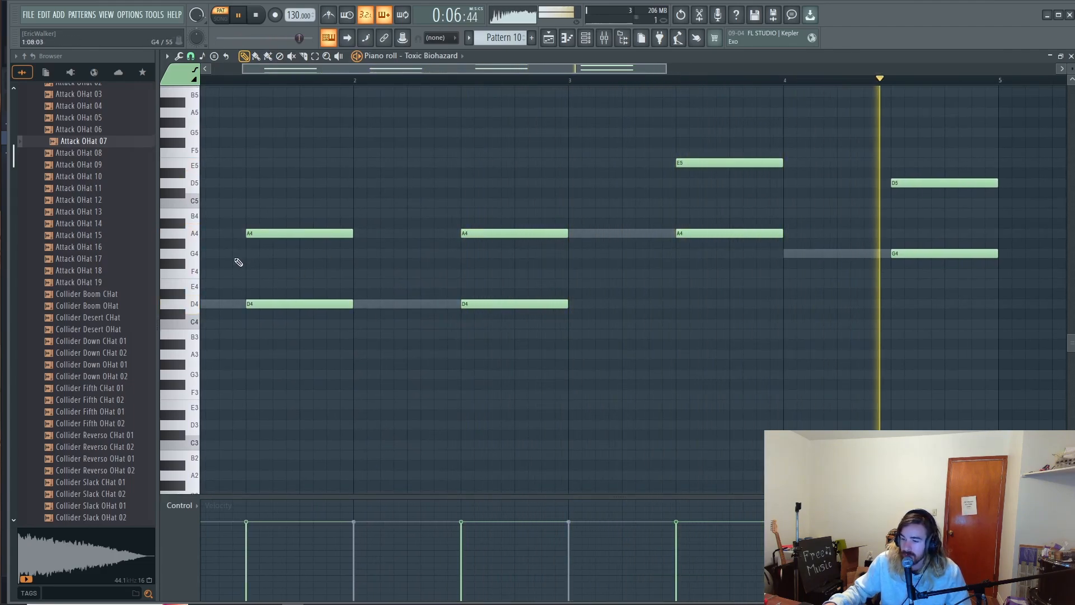
{"action": "key", "text": "space"}
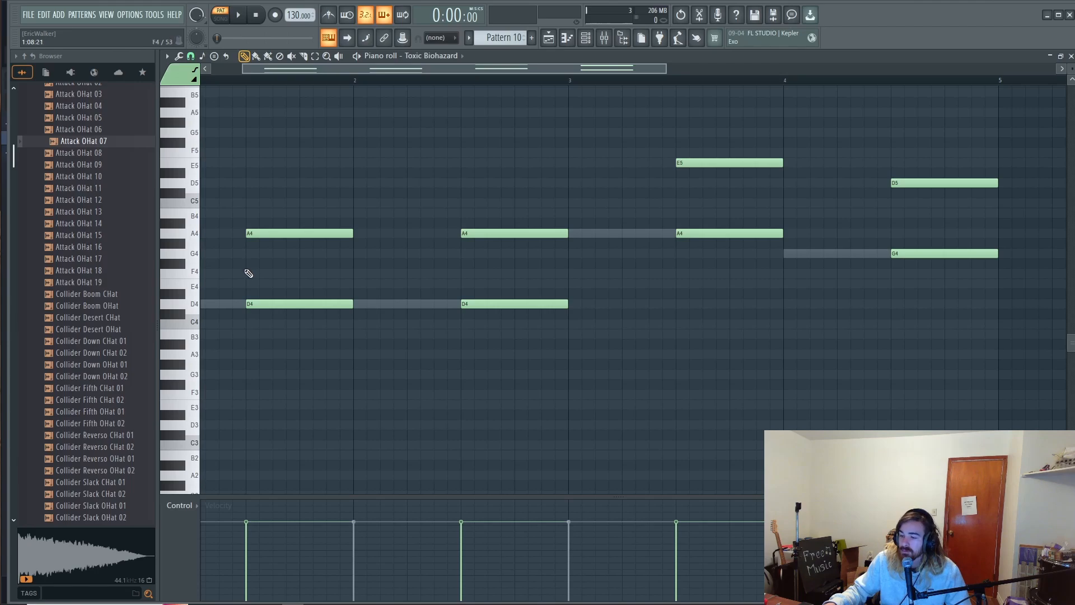
Add a half-bar F4 between the D4 and A4 notes in bars 1 and 2.
{"action": "left_click", "coordinate": [249, 273]}
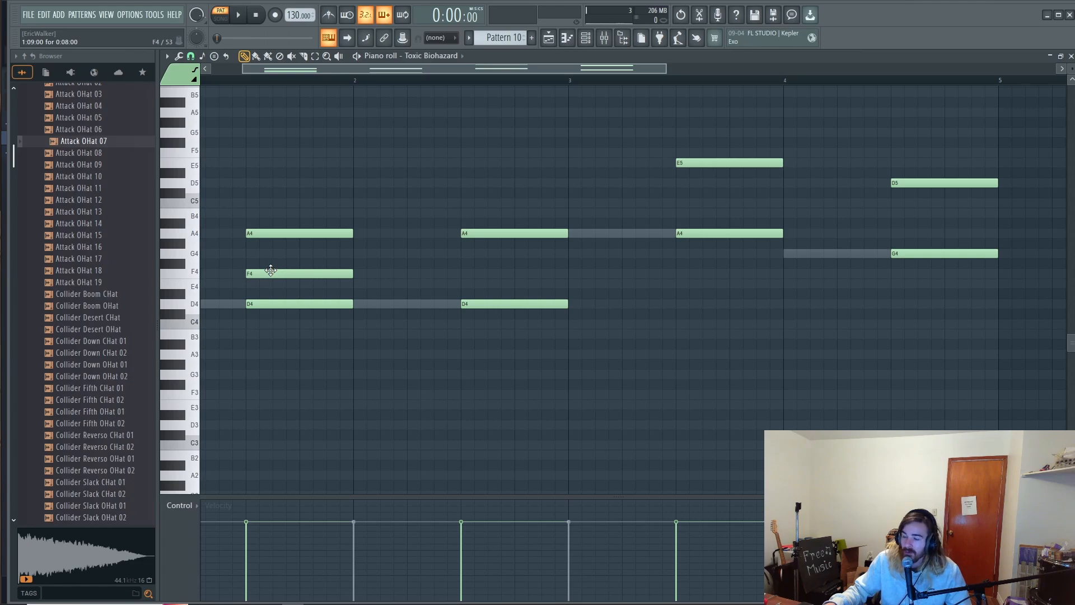
{"action": "left_click_drag", "start_coordinate": [274, 264], "coordinate": [321, 260]}
{"action": "left_click_drag", "start_coordinate": [377, 280], "coordinate": [349, 285]}
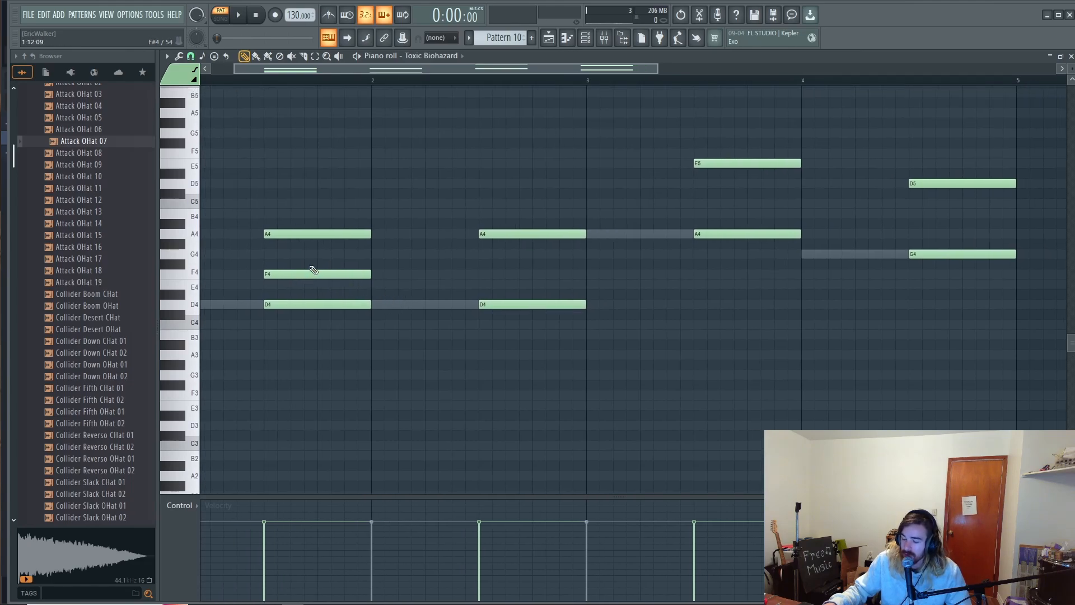
{"action": "mouse_move", "coordinate": [272, 274]}
{"action": "left_mouse_down"}
{"action": "mouse_move", "coordinate": [271, 305]}
{"action": "mouse_move", "coordinate": [287, 272]}
{"action": "left_mouse_up"}
{"action": "left_click_drag", "start_coordinate": [481, 296], "coordinate": [479, 274]}
Complete the remaining triads by adding C5 to the bar 3 chord and B4 to the bar 4 chord.
{"action": "left_click_drag", "start_coordinate": [589, 276], "coordinate": [357, 283]}
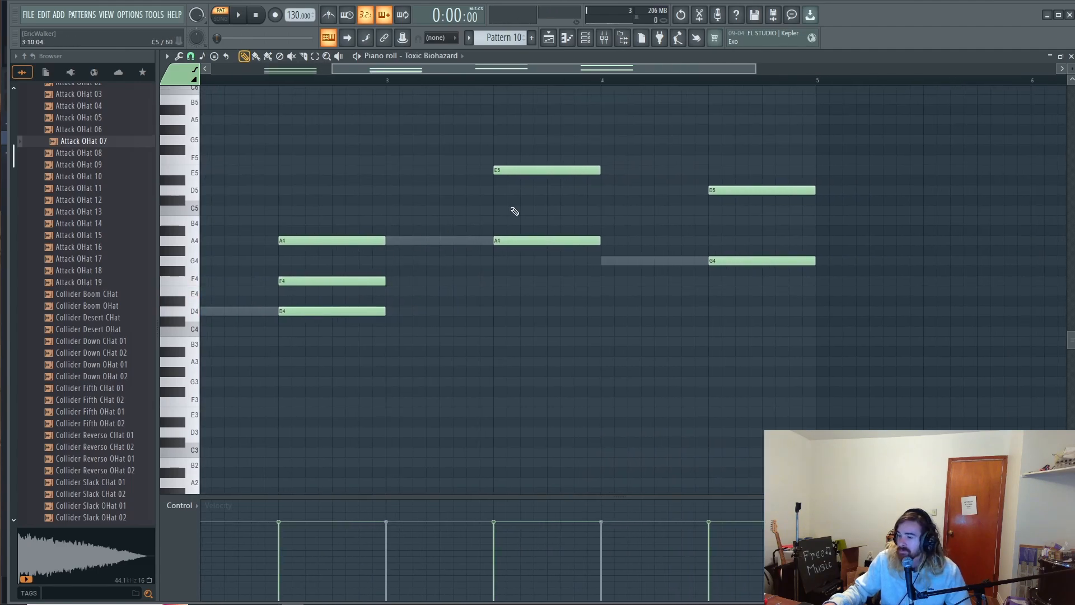
{"action": "key", "text": "space"}
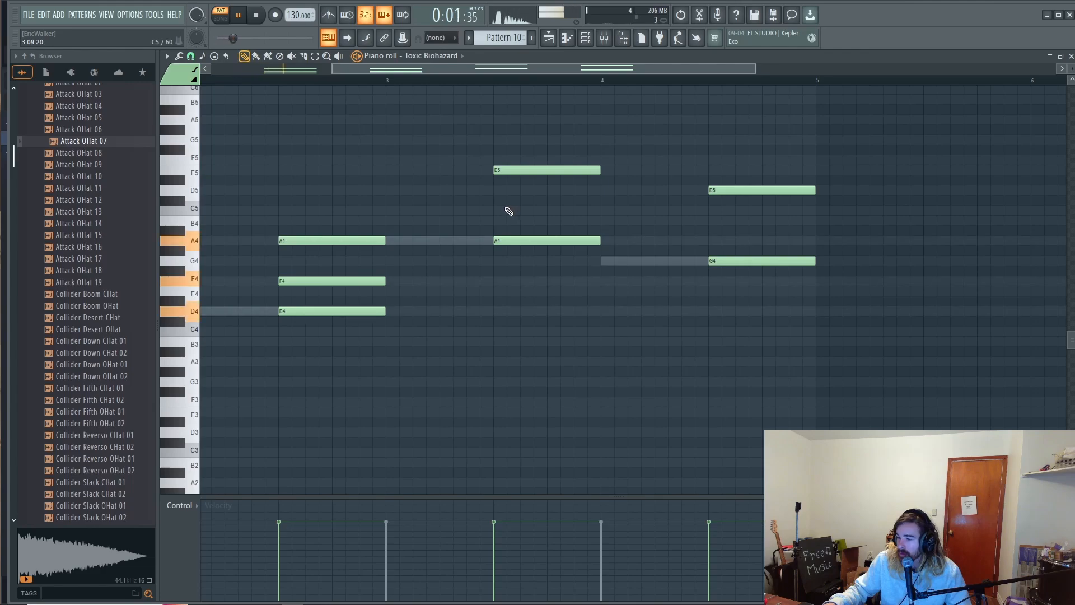
{"action": "key", "text": "space"}
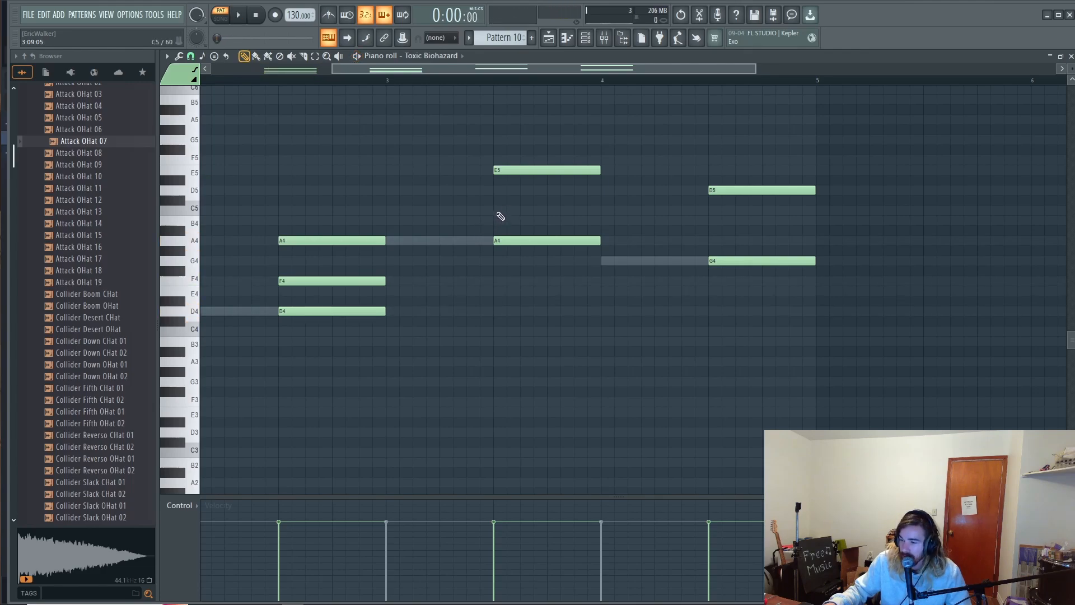
{"action": "left_click", "coordinate": [500, 210]}
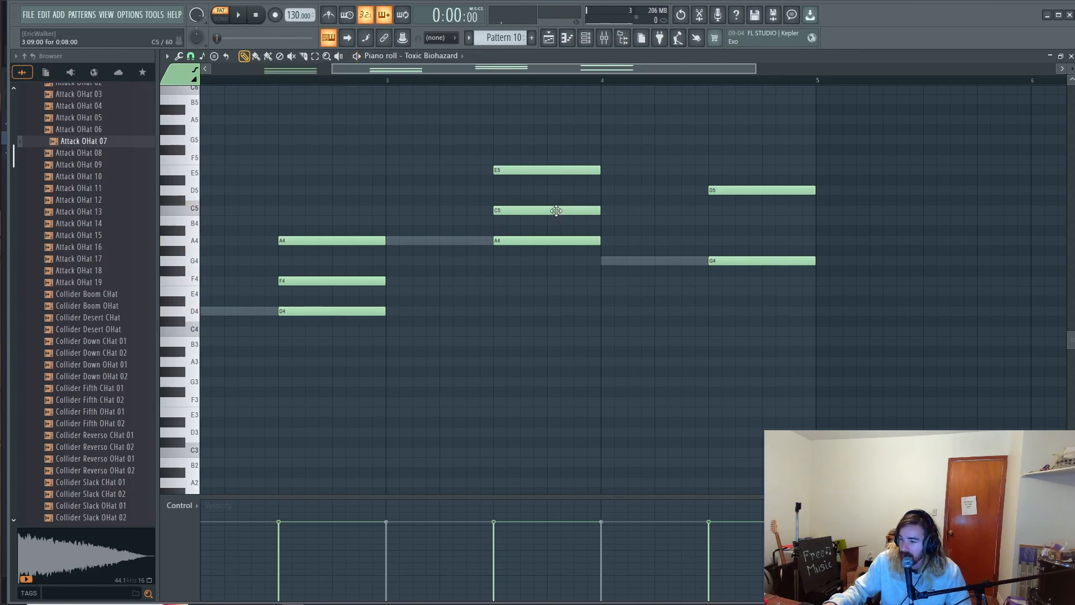
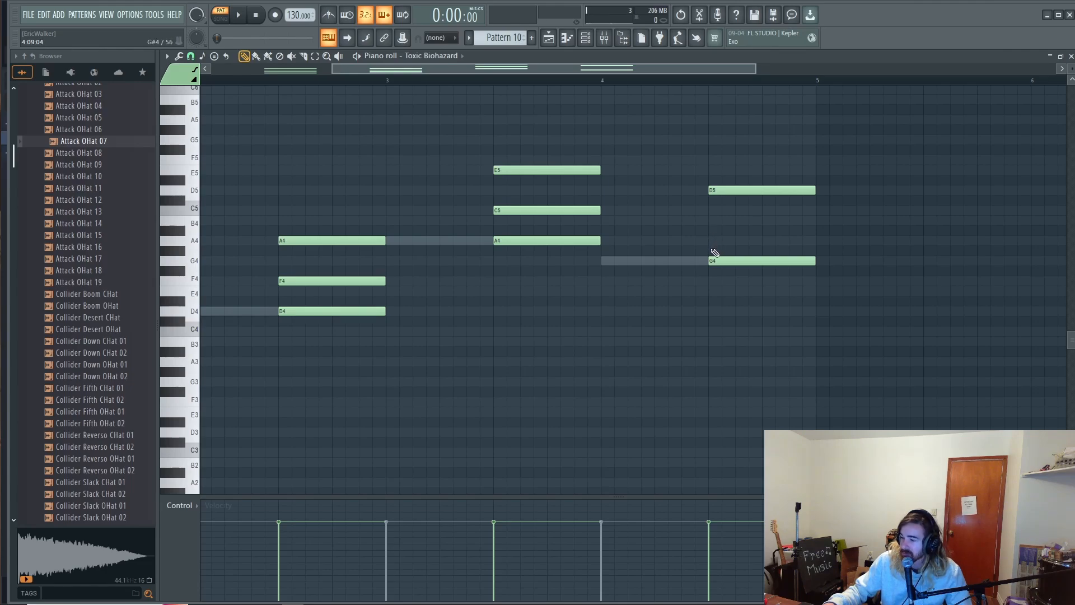
{"action": "left_click_drag", "start_coordinate": [715, 253], "coordinate": [711, 219]}
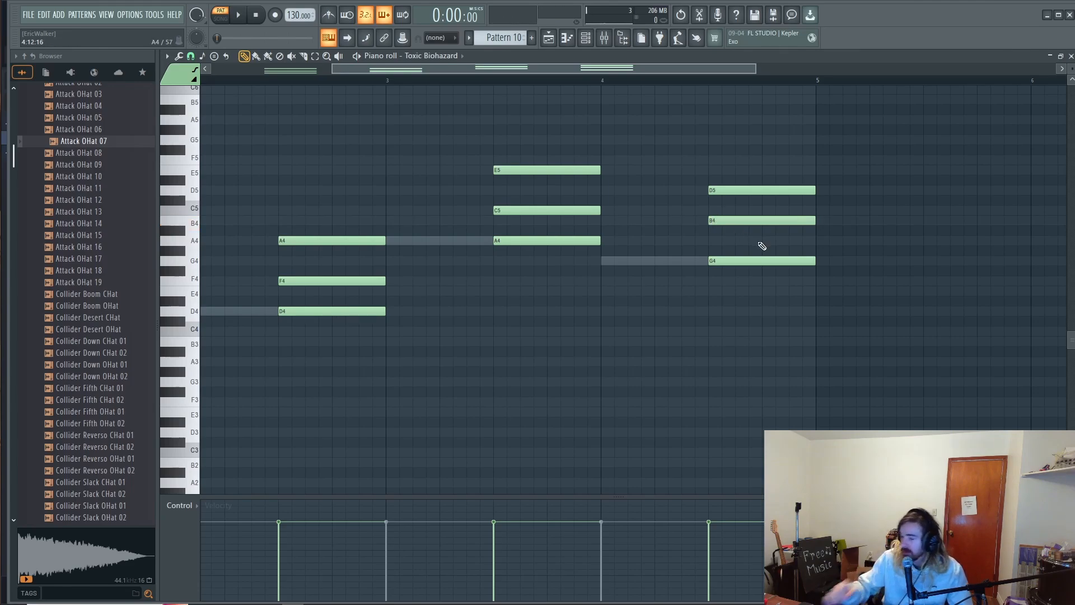
Play back the pattern to check the four triads, and stop playback.
{"action": "key", "text": "space"}
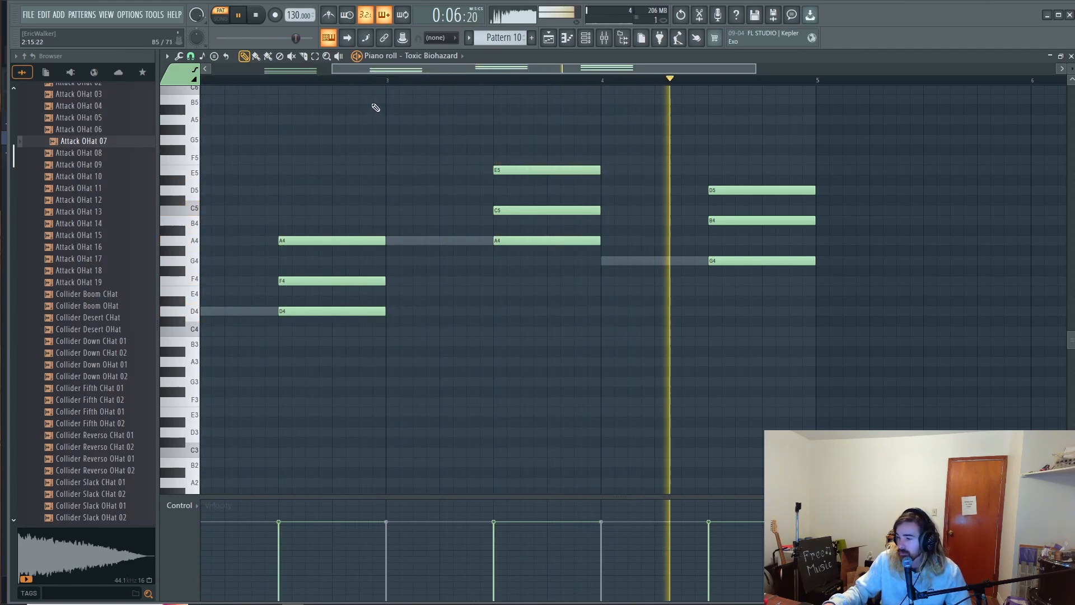
{"action": "left_click_drag", "start_coordinate": [302, 167], "coordinate": [610, 145]}
{"action": "key", "text": "space"}
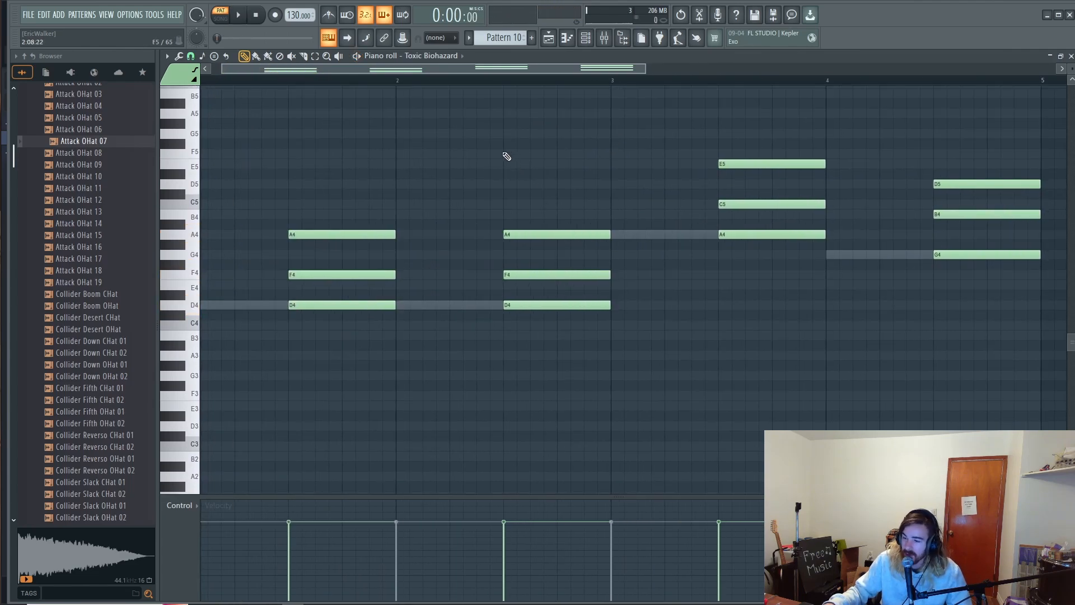
Double each chord's root an octave higher: D5 in bars 1 and 2, A5 in bar 3, G5 in bar 4.
{"action": "left_click", "coordinate": [289, 184]}
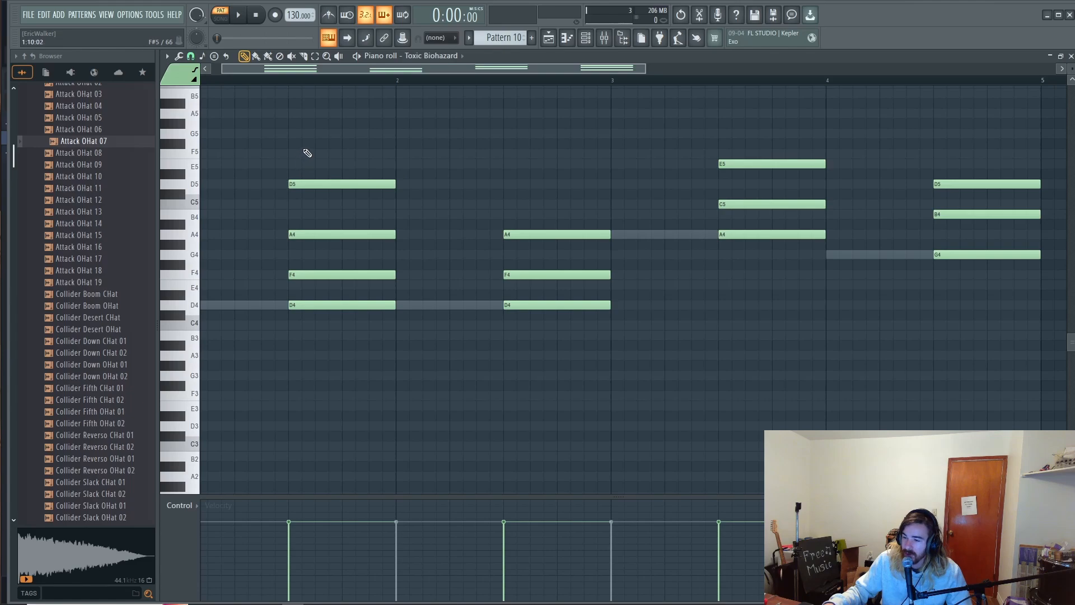
{"action": "left_click", "coordinate": [515, 184]}
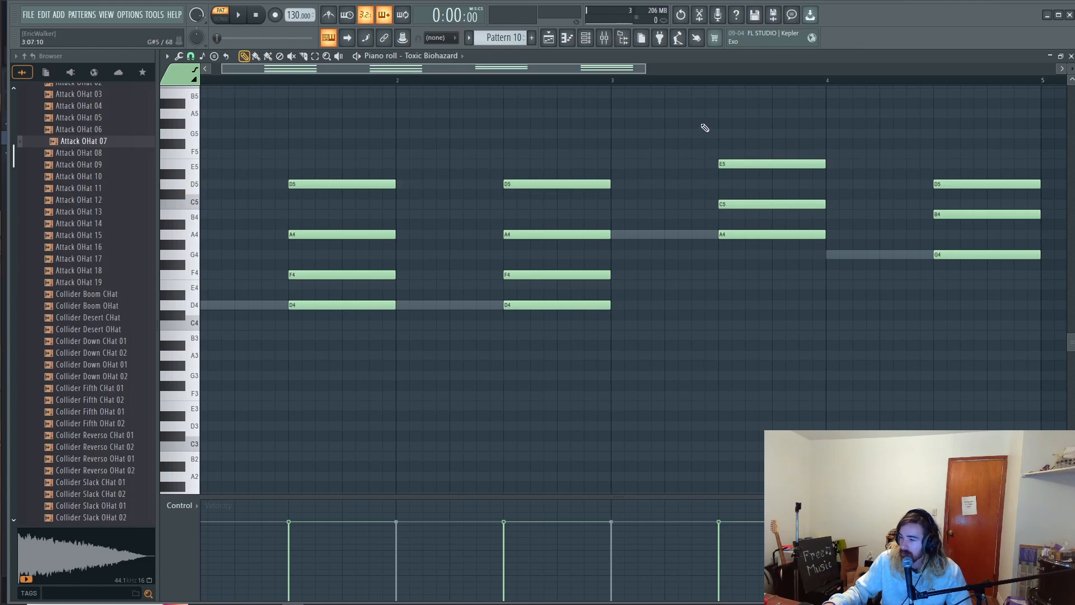
{"action": "left_click", "coordinate": [725, 113]}
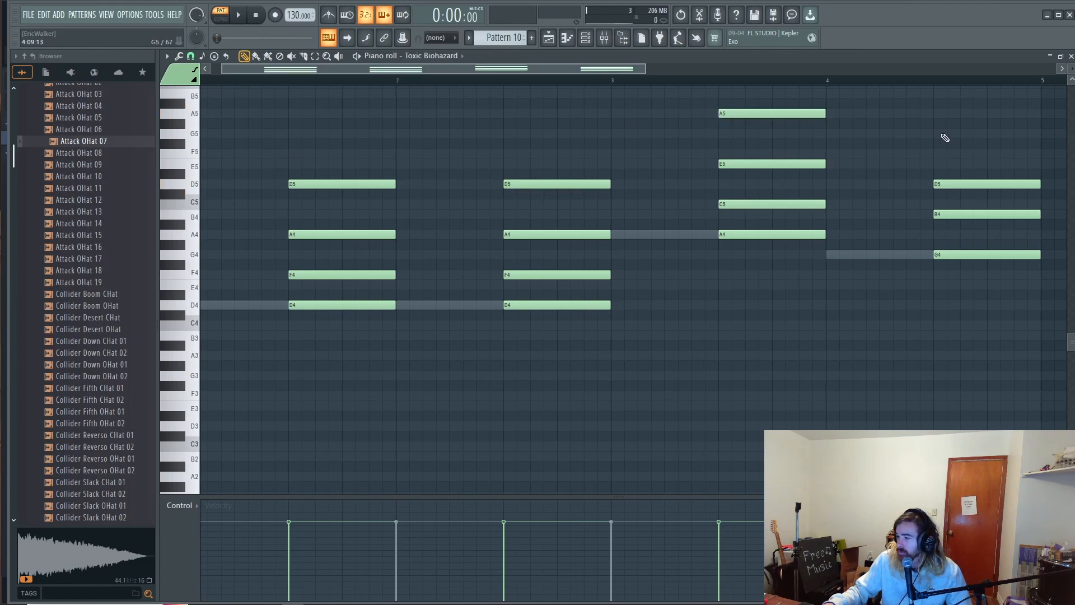
{"action": "left_click", "coordinate": [943, 134]}
Play back the pattern with the octave-doubled chords, stop it, and bring up the channel rack.
{"action": "key", "text": "space"}
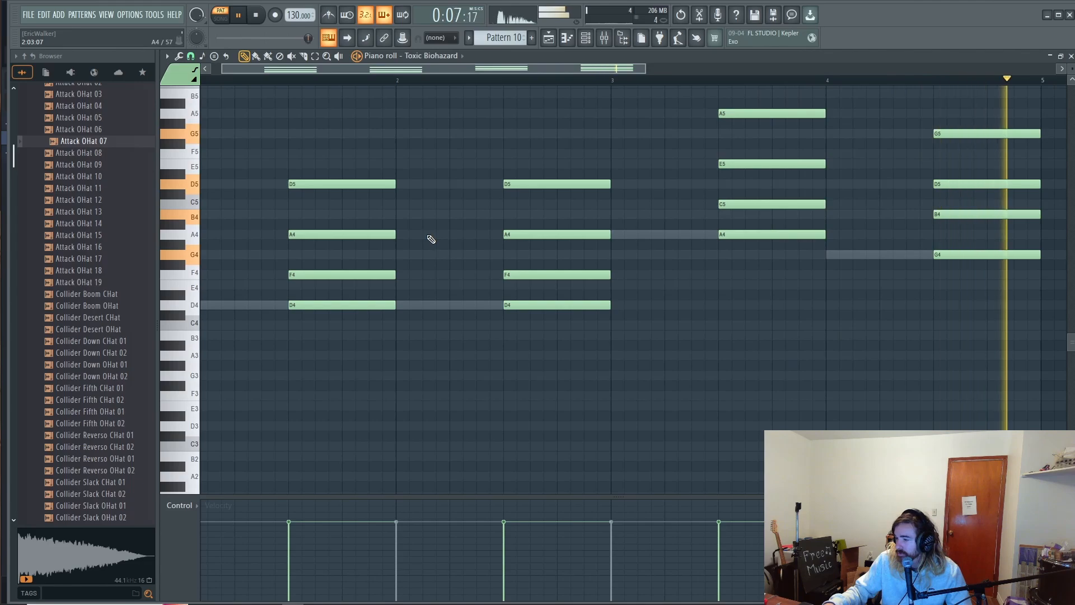
{"action": "key", "text": "space"}
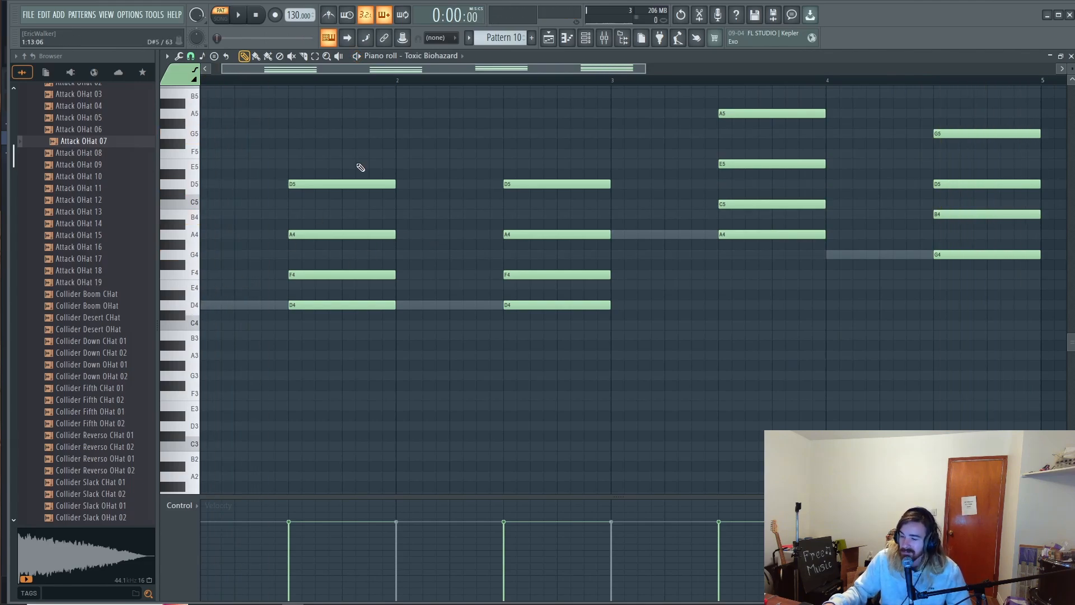
{"action": "key", "text": "F6"}
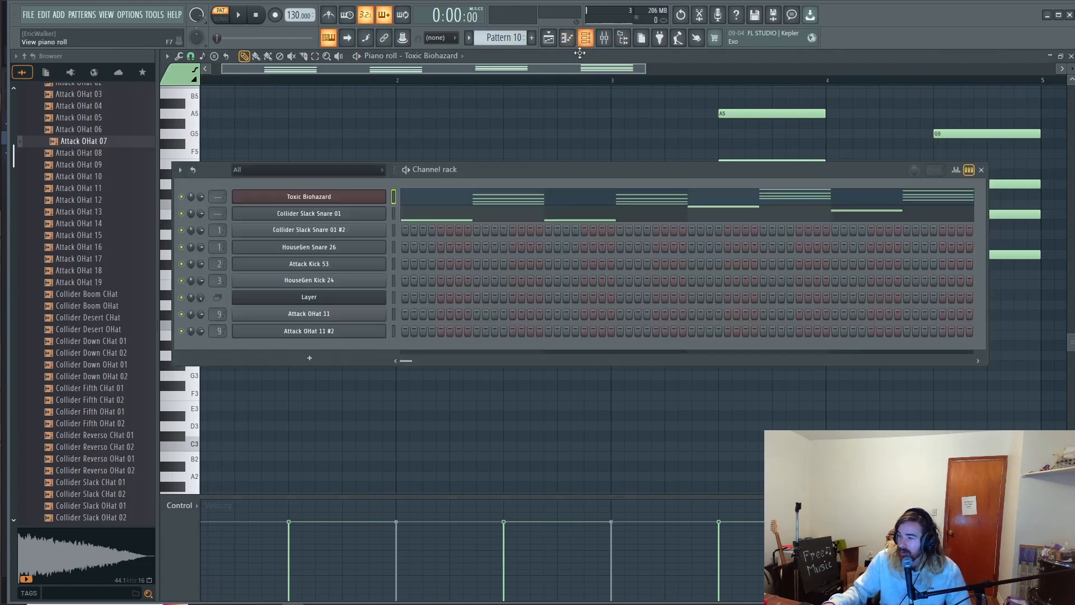
Open the Collider Slack Snare 01 synth and reshape operator 1's waveform with its shape, tension, skew and sine sliders, auditioning notes.
{"action": "left_click", "coordinate": [354, 220]}
{"action": "key", "text": "w"}
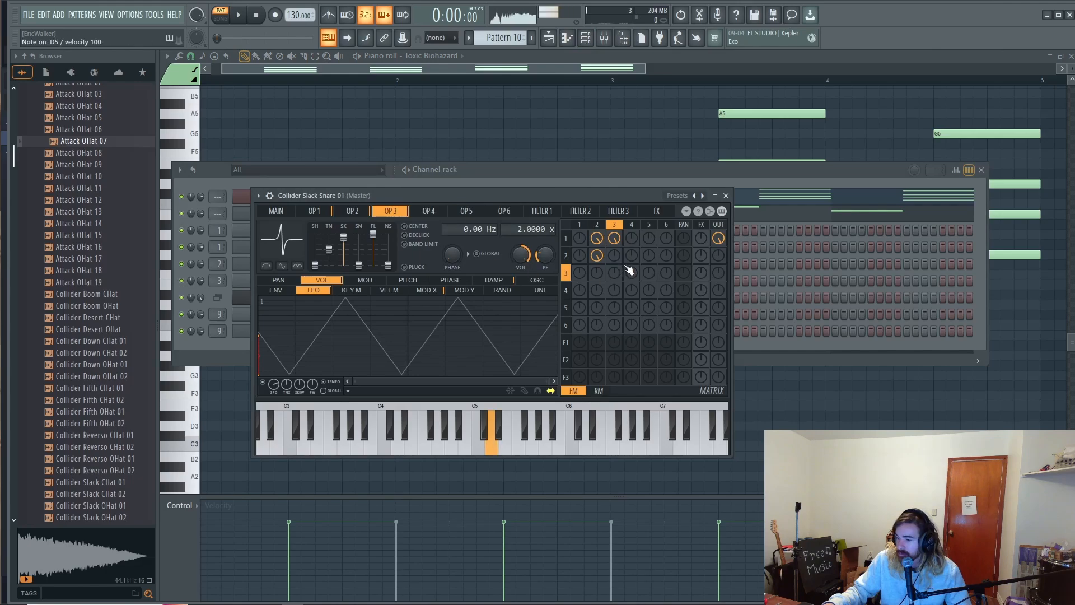
{"action": "key", "text": "w"}
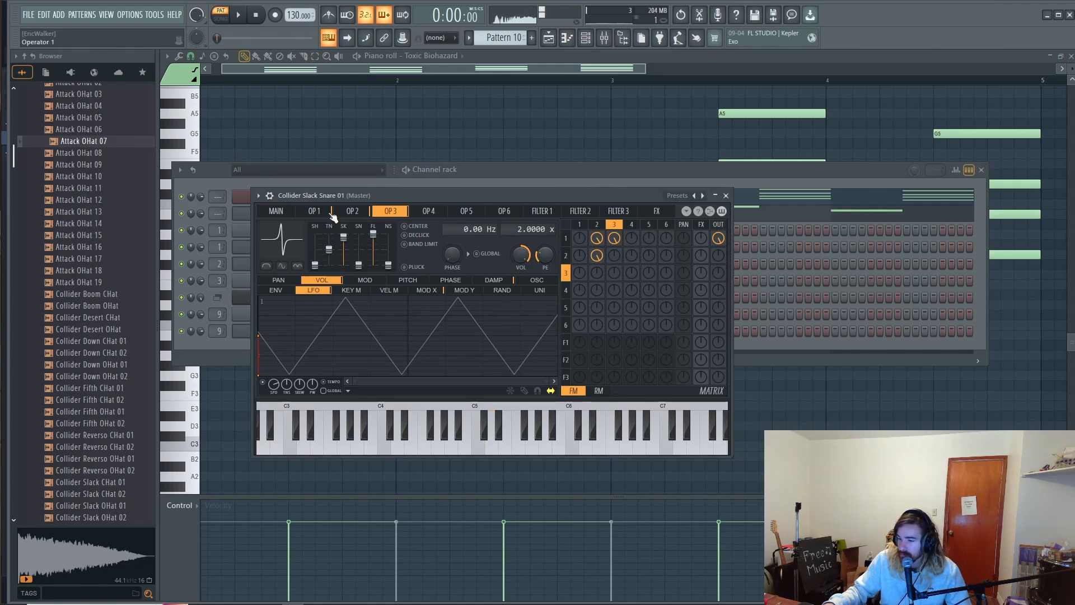
{"action": "left_click", "coordinate": [314, 211]}
{"action": "key", "text": "w"}
{"action": "left_click_drag", "start_coordinate": [314, 241], "coordinate": [344, 246]}
{"action": "key", "text": "w"}
{"action": "key", "text": "w"}
{"action": "key", "text": "w"}
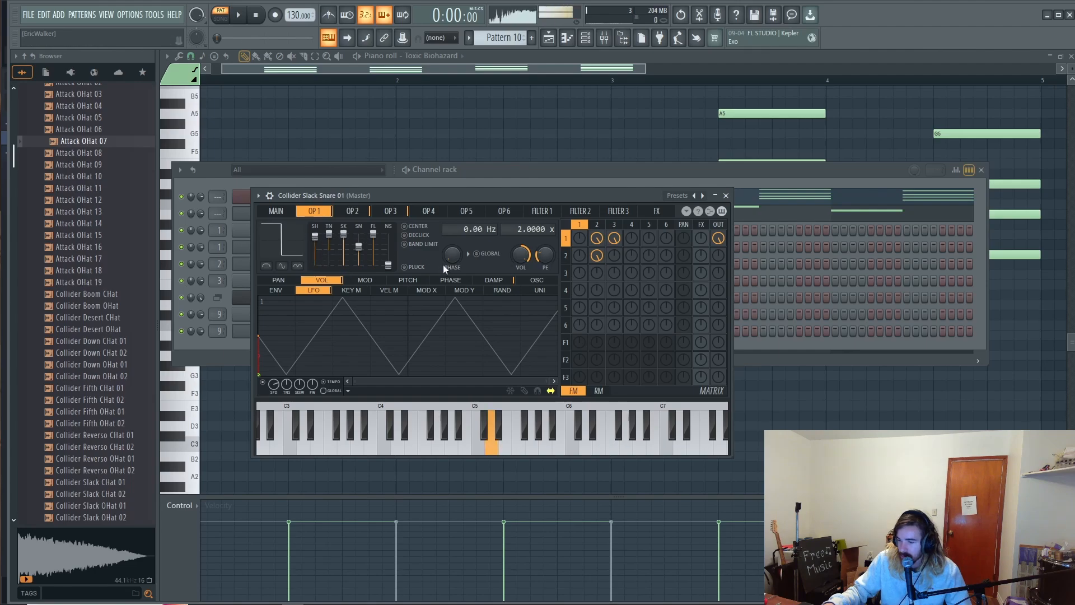
Reshape operator 2's waveform by adjusting shape and tension, raising skew and setting the sine shaper to about 94%, auditioning low notes.
{"action": "key", "text": "x"}
{"action": "left_click", "coordinate": [352, 211]}
{"action": "key", "text": "x"}
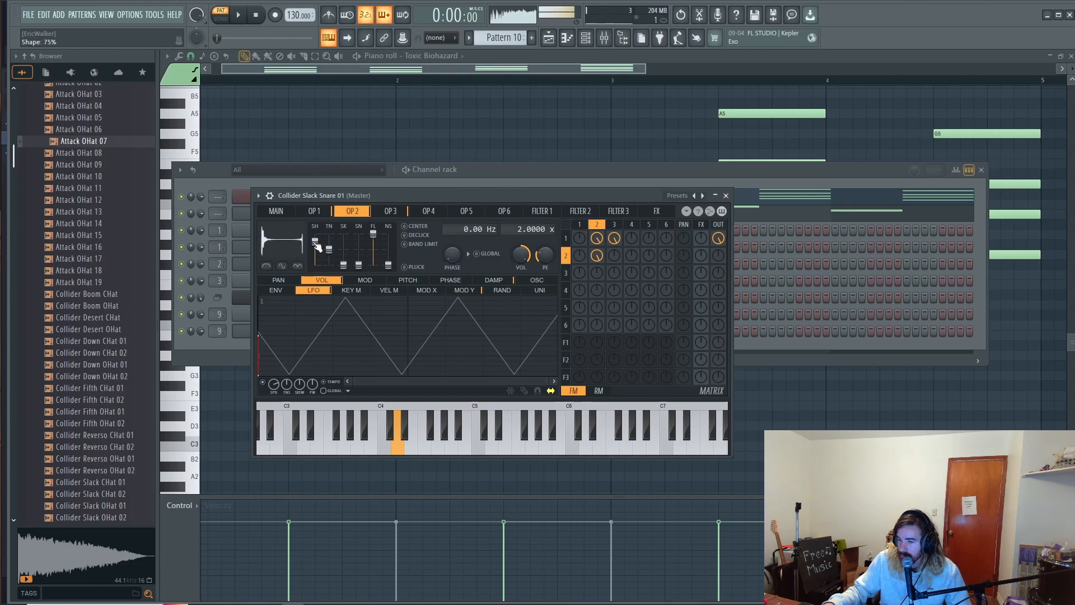
{"action": "key", "text": "x"}
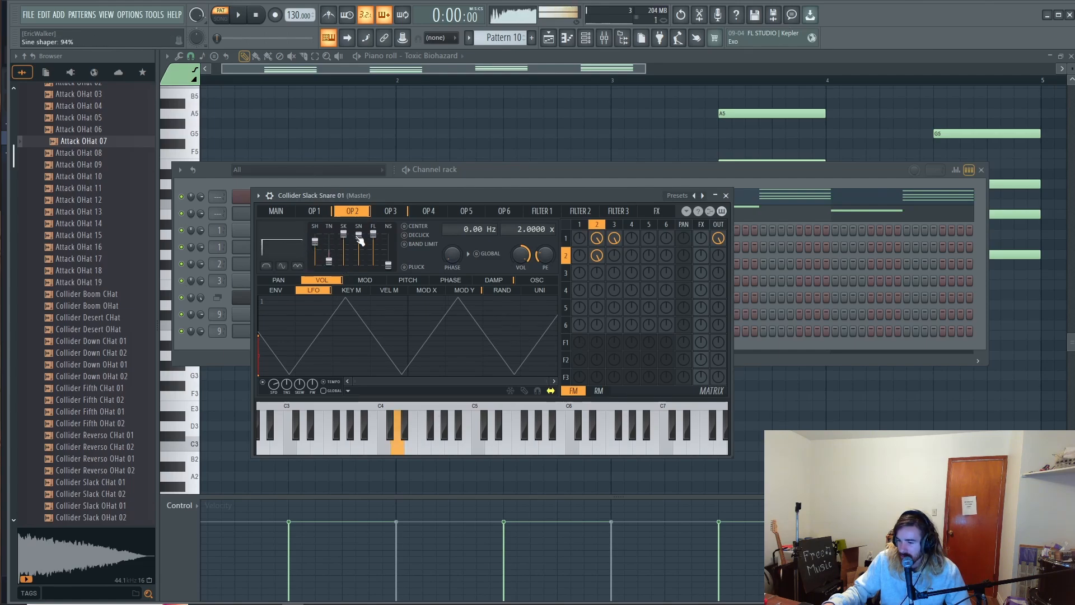
{"action": "key", "text": "x"}
{"action": "left_click_drag", "start_coordinate": [314, 239], "coordinate": [315, 245]}
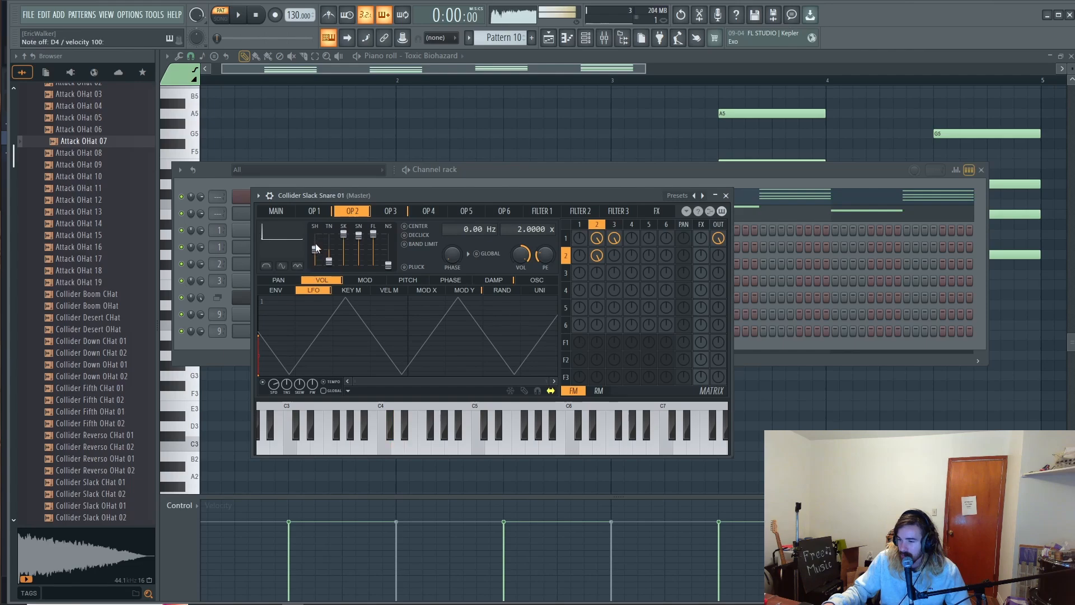
Reshape operator 3's waveform with its shape, tension and skew sliders while auditioning notes, and play back Pattern 10 briefly.
{"action": "left_click", "coordinate": [388, 217]}
{"action": "key", "text": "x"}
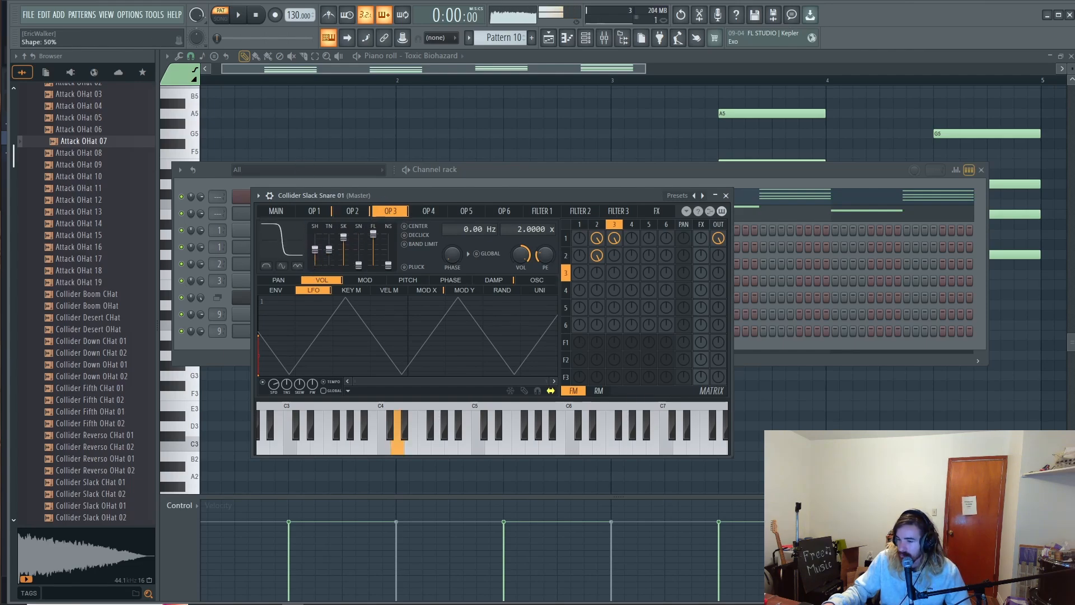
{"action": "left_click_drag", "start_coordinate": [328, 248], "coordinate": [336, 261]}
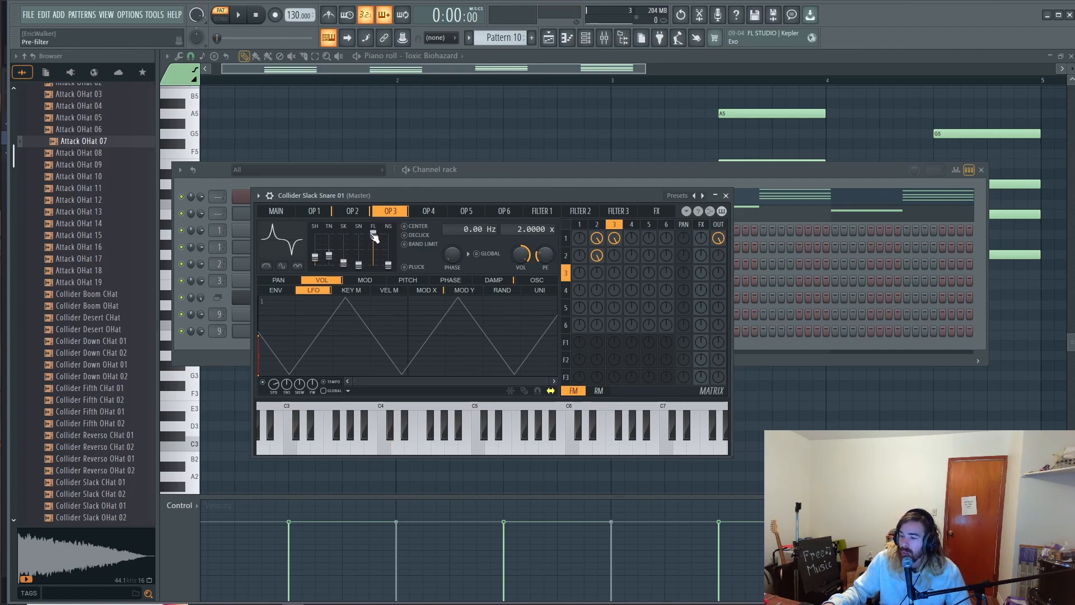
{"action": "key", "text": "x"}
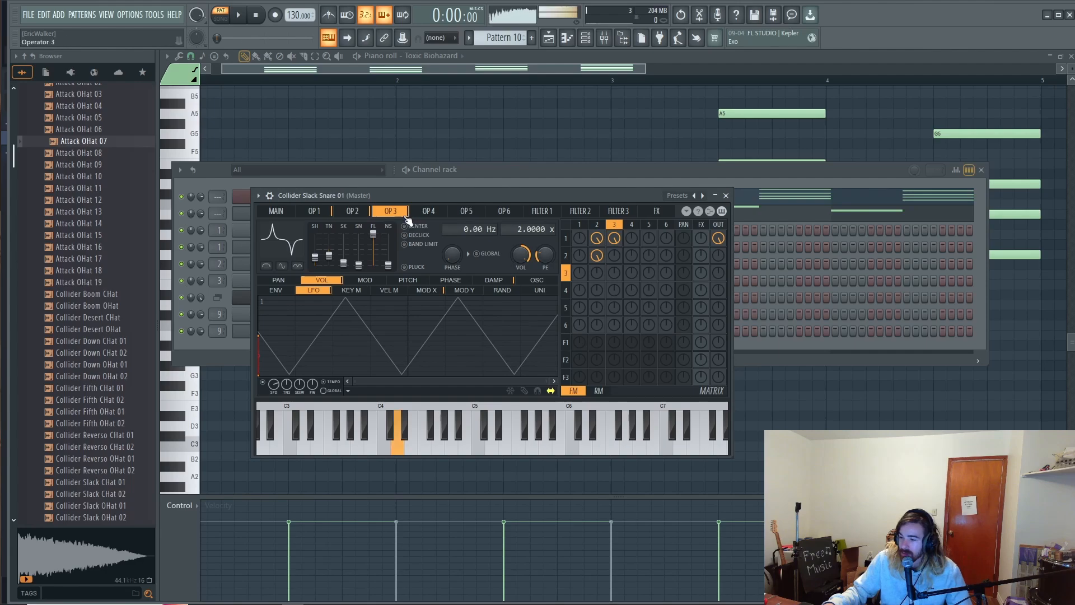
{"action": "key", "text": "x"}
{"action": "mouse_move", "coordinate": [330, 256]}
{"action": "left_mouse_down"}
{"action": "mouse_move", "coordinate": [330, 236]}
{"action": "mouse_move", "coordinate": [329, 259]}
{"action": "mouse_move", "coordinate": [315, 246]}
{"action": "left_mouse_up"}
{"action": "key", "text": "x"}
{"action": "key", "text": "x"}
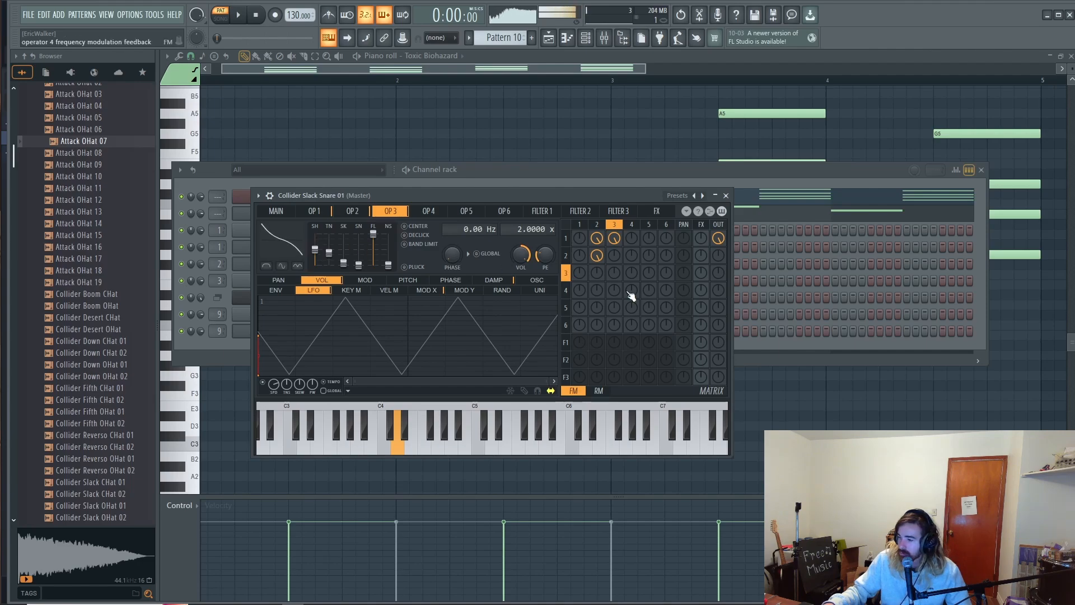
{"action": "key", "text": "space"}
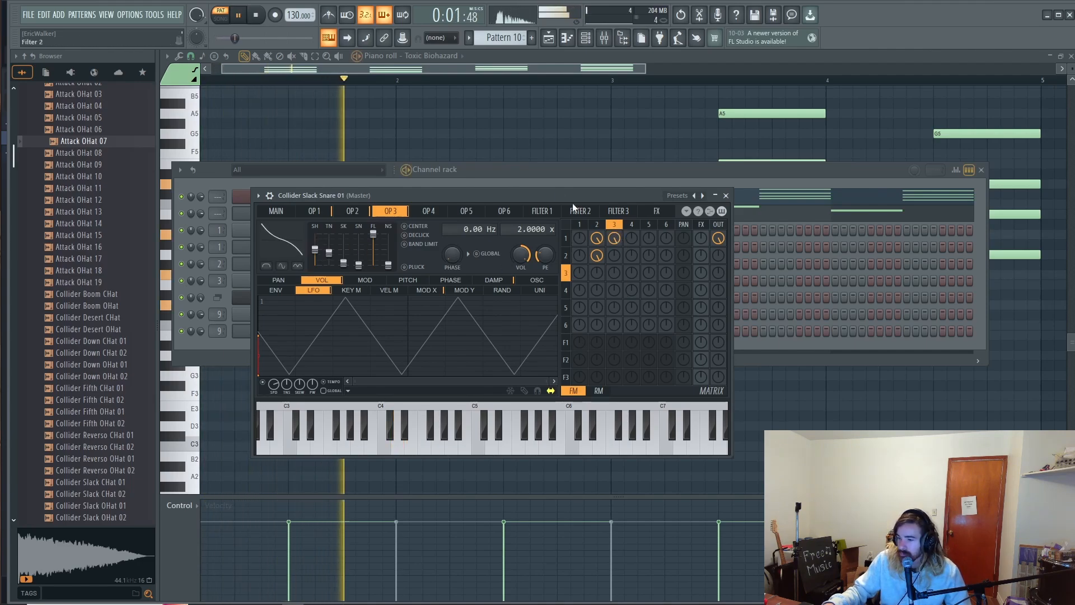
{"action": "key", "text": "space"}
In the playlist, place Pattern 10 four times on Track 5 and Pattern 1 eight times on Track 1, both filling bars 1 to 16.
{"action": "left_click", "coordinate": [549, 38]}
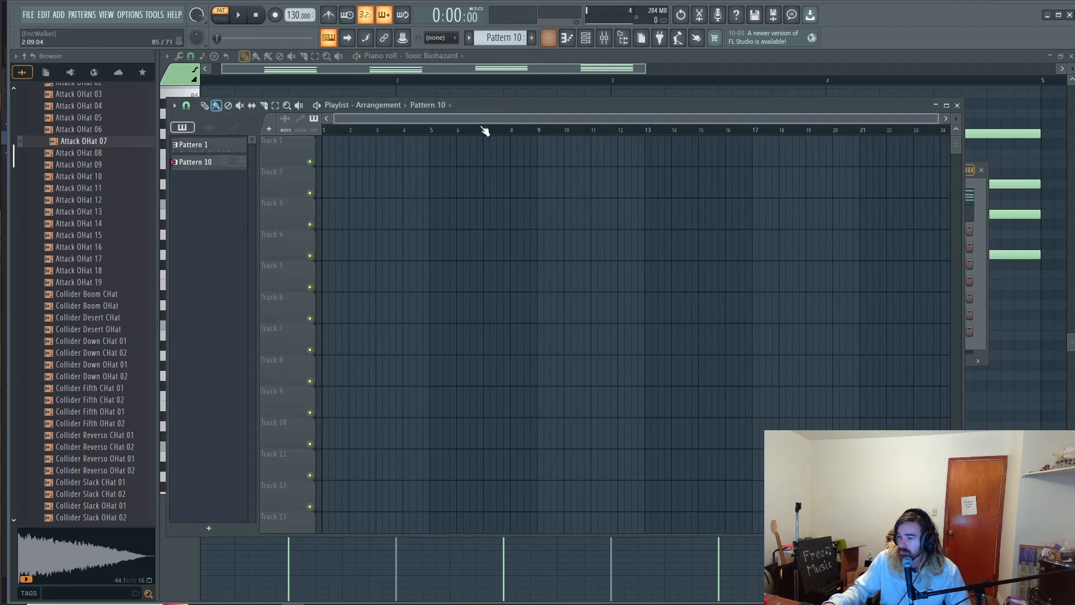
{"action": "left_click_drag", "start_coordinate": [323, 267], "coordinate": [671, 279]}
{"action": "scroll", "coordinate": [523, 43], "scroll_direction": "down", "scroll_amount": 1}
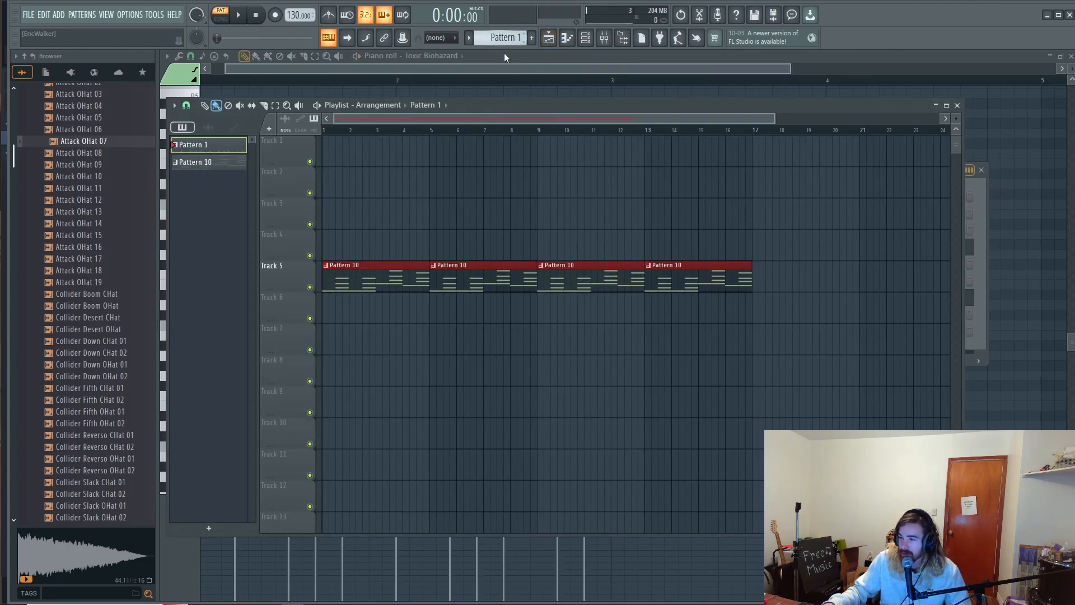
{"action": "left_click_drag", "start_coordinate": [322, 162], "coordinate": [717, 163]}
Switch to song mode, play back the arrangement and stop it.
{"action": "left_click", "coordinate": [222, 17]}
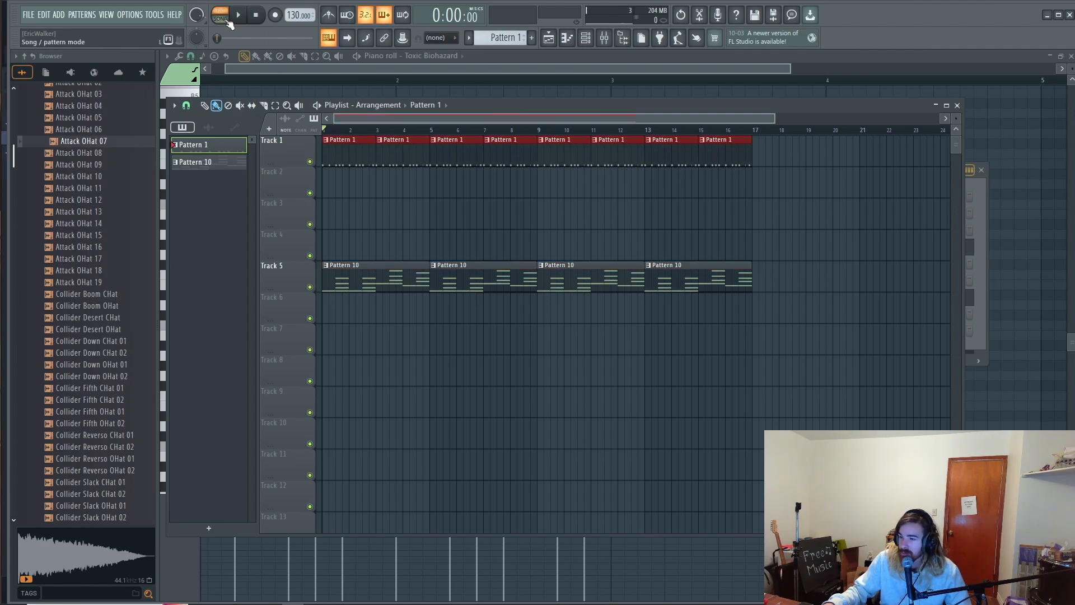
{"action": "key", "text": "space"}
{"action": "key", "text": "space"}
Route the Collider Slack Snare 01 channel to mixer insert 12 and lower that insert's volume to about 60%.
{"action": "left_click", "coordinate": [603, 38]}
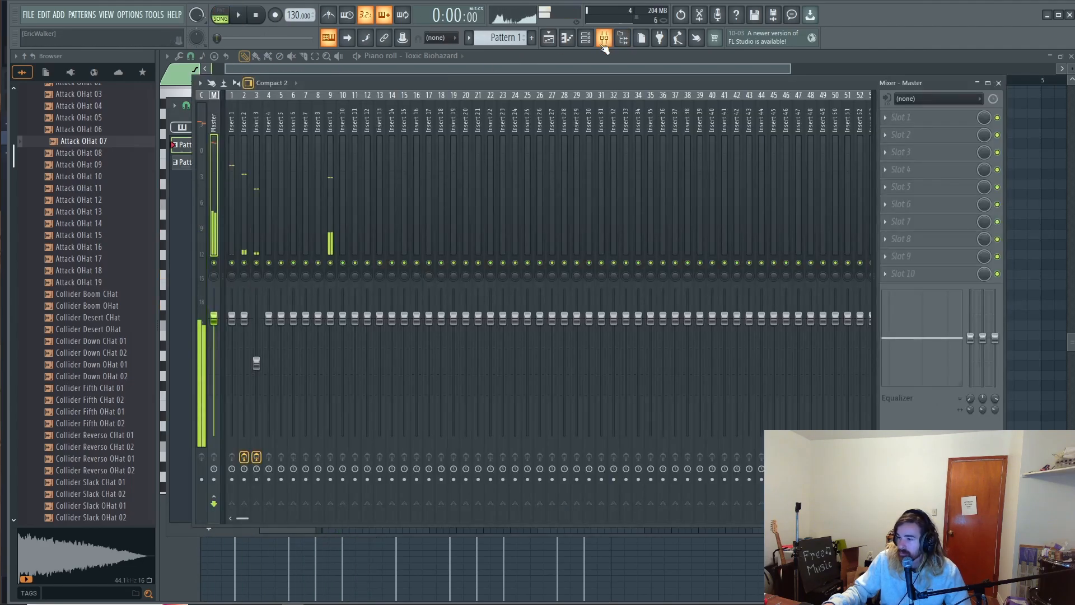
{"action": "left_click", "coordinate": [604, 42]}
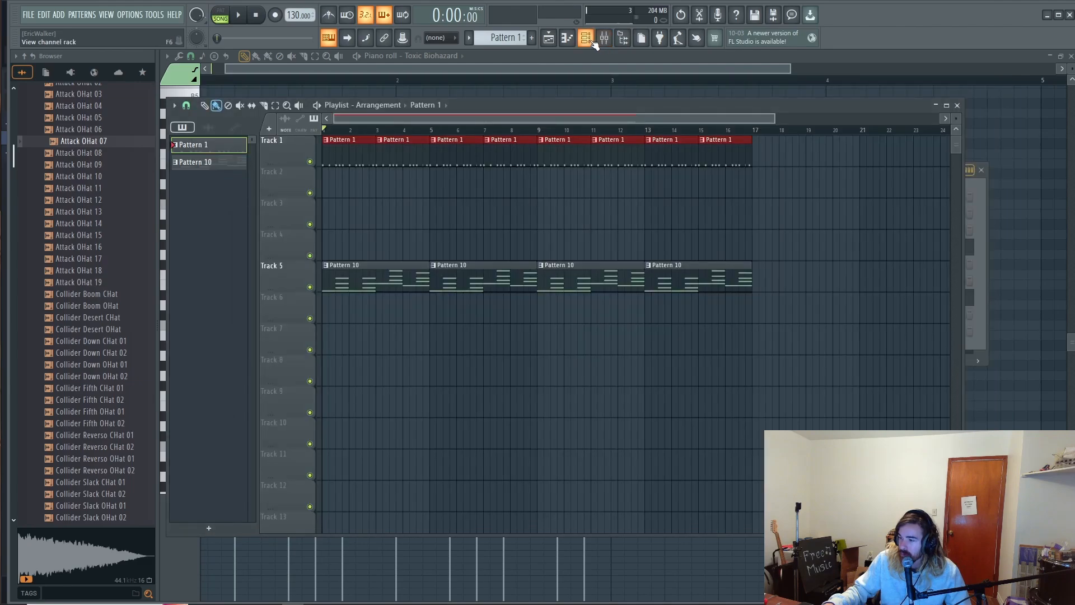
{"action": "left_click", "coordinate": [585, 38]}
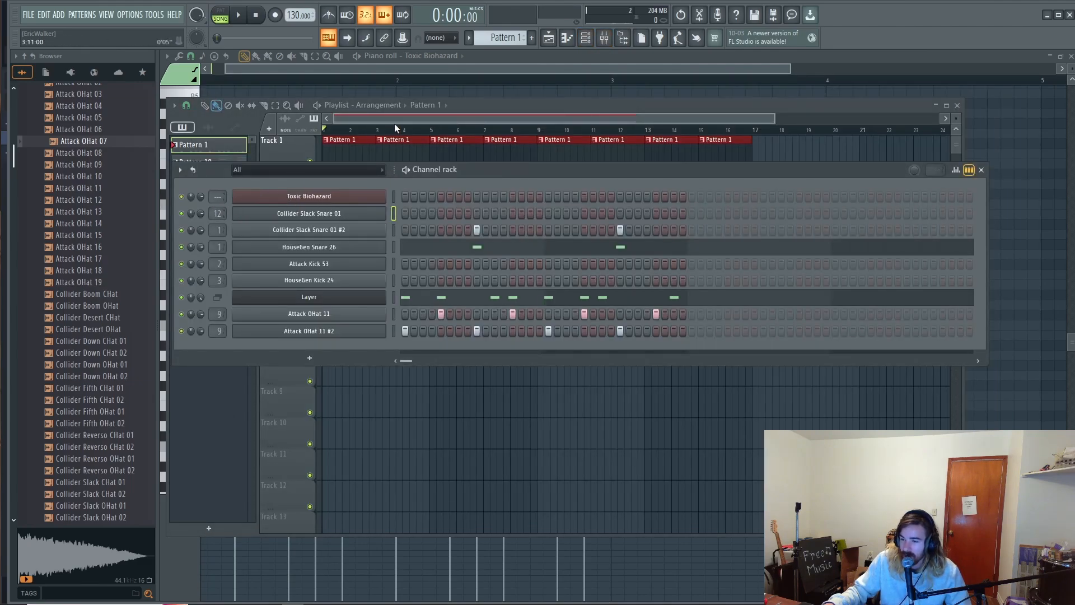
{"action": "left_click", "coordinate": [603, 37]}
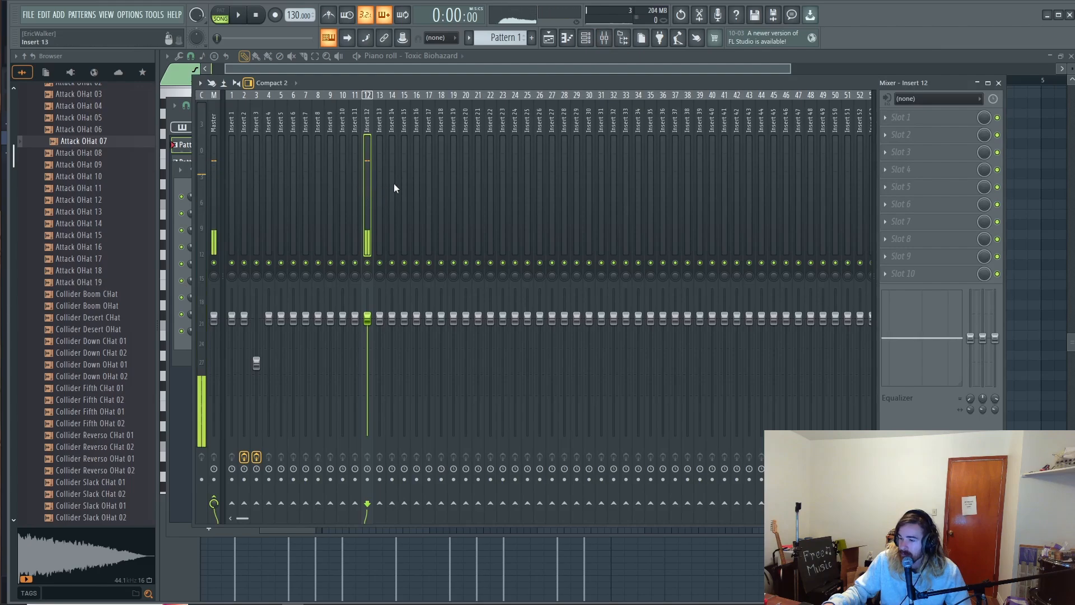
{"action": "left_click_drag", "start_coordinate": [368, 318], "coordinate": [367, 365]}
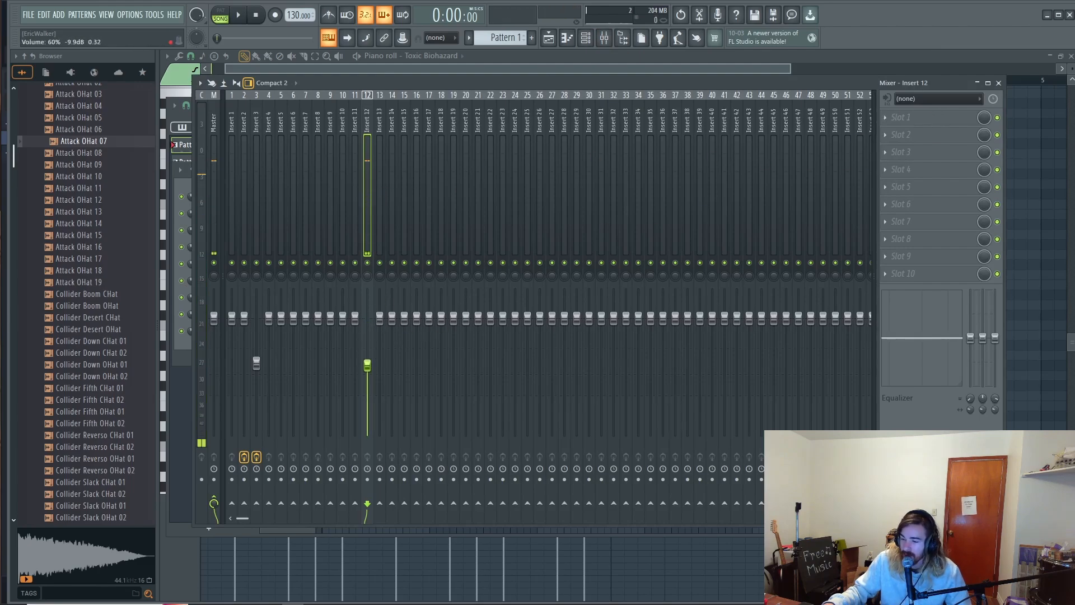
Load Fruity parametric EQ 2 into slot 1 of insert 12, close its window and raise the insert's volume slightly.
{"action": "left_click", "coordinate": [901, 117]}
{"action": "left_click", "coordinate": [231, 439]}
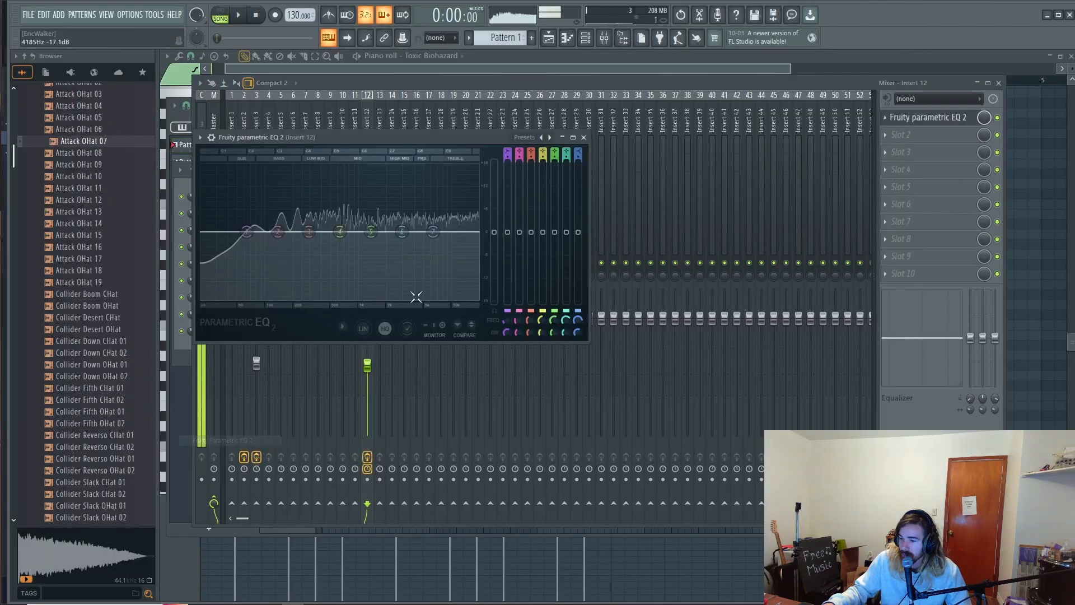
{"action": "left_click", "coordinate": [459, 83]}
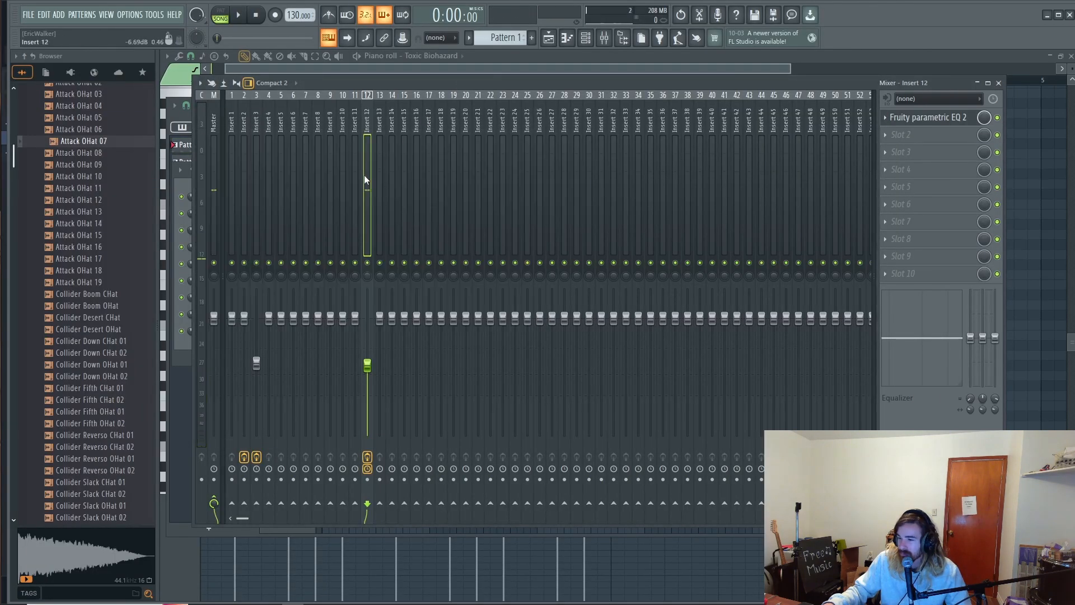
{"action": "left_click_drag", "start_coordinate": [367, 366], "coordinate": [367, 355]}
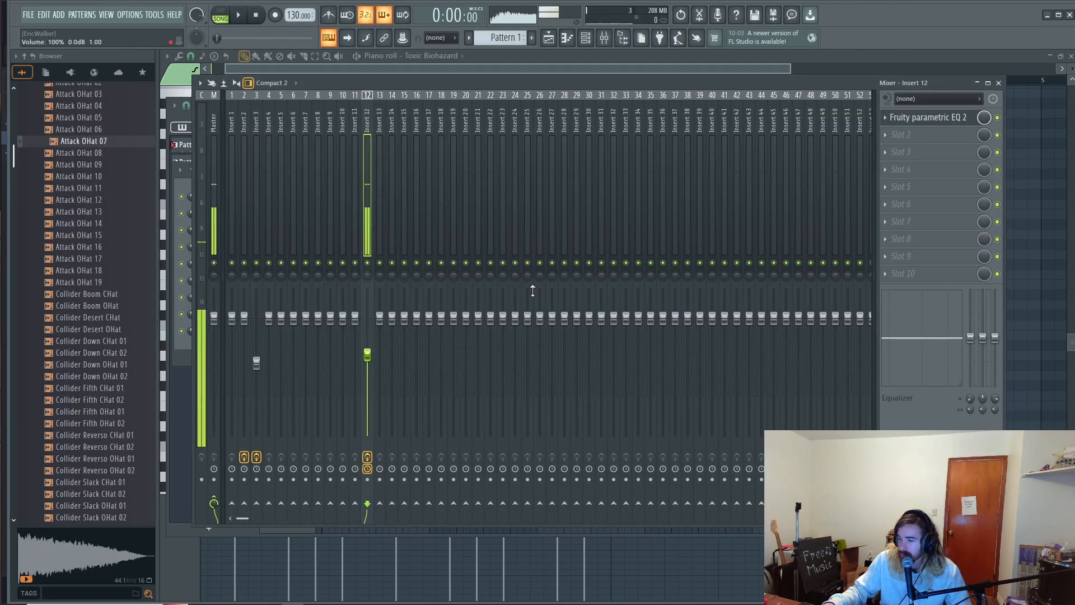
Reopen insert 12's equalizer, apply the 40Hz + 18kHz cut preset and move the low cut to a higher frequency.
{"action": "left_click", "coordinate": [917, 103]}
{"action": "left_click", "coordinate": [884, 117]}
{"action": "left_click", "coordinate": [899, 119]}
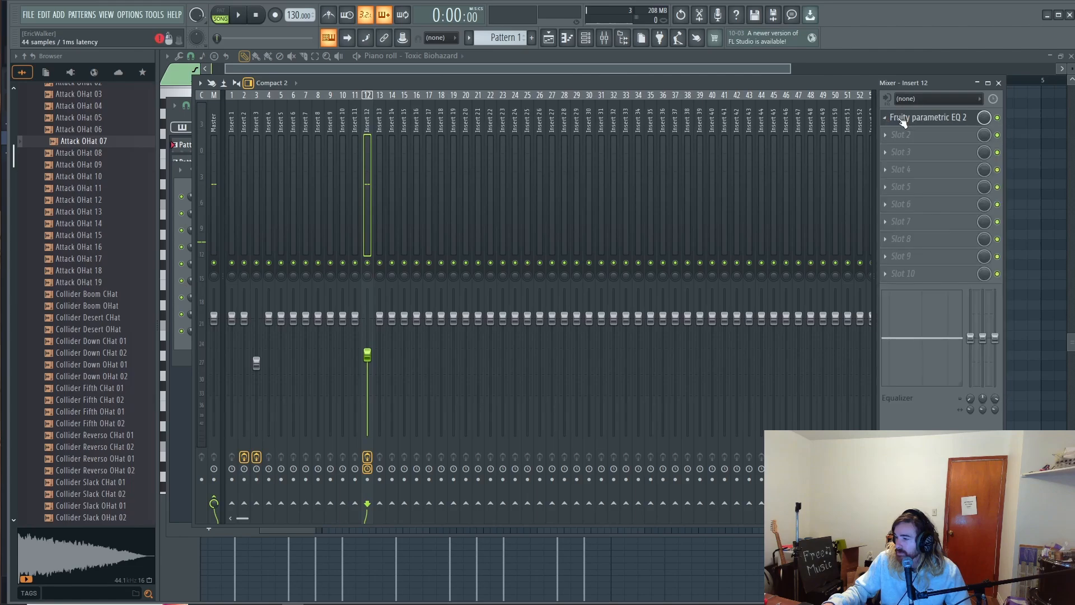
{"action": "left_click", "coordinate": [903, 118]}
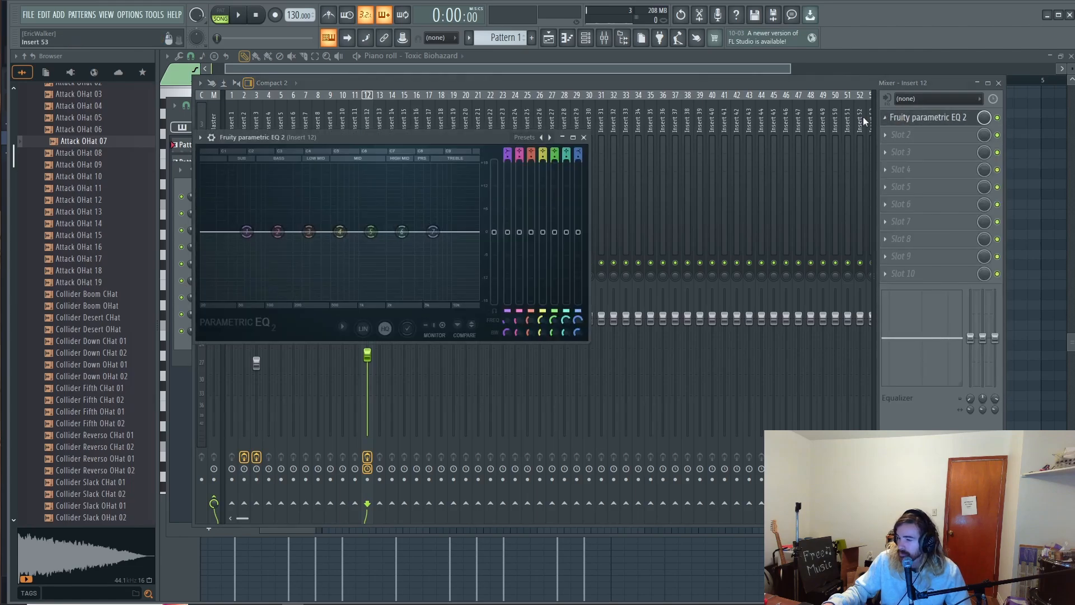
{"action": "left_click", "coordinate": [542, 137]}
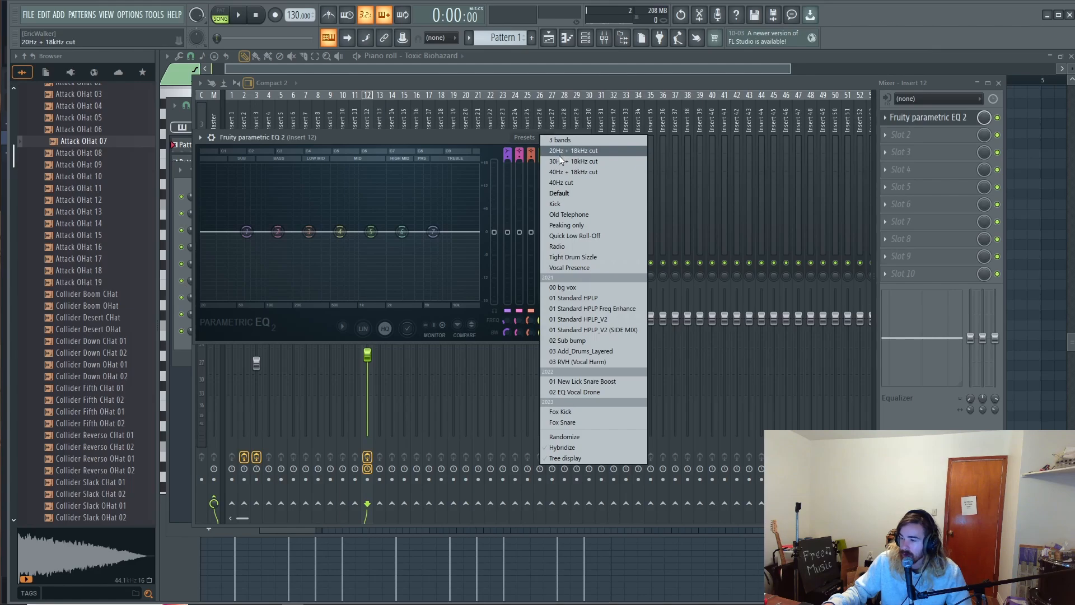
{"action": "left_click", "coordinate": [560, 171]}
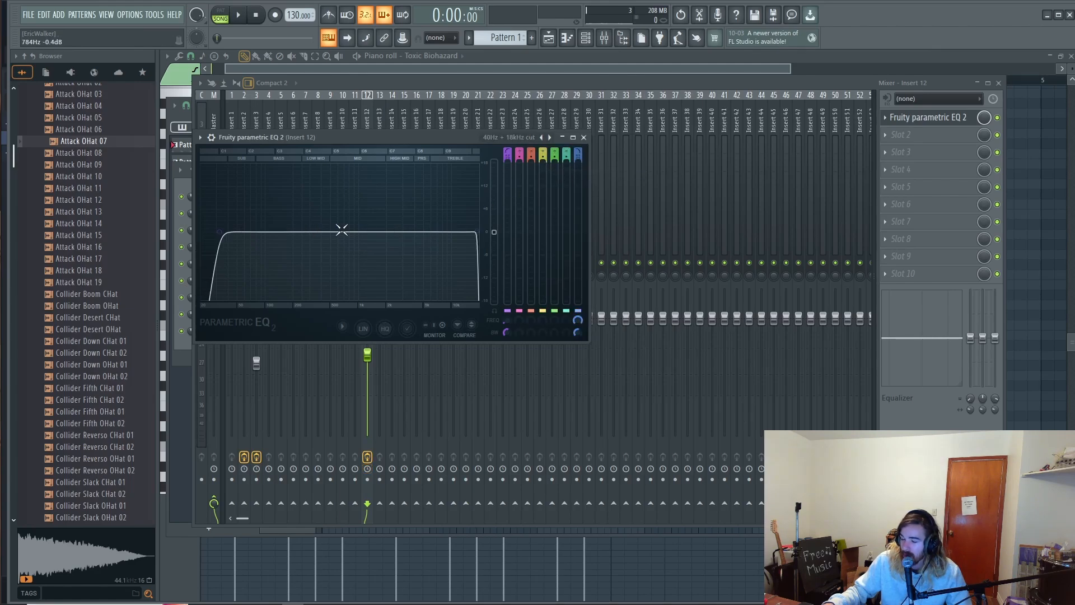
{"action": "left_click_drag", "start_coordinate": [219, 231], "coordinate": [289, 231]}
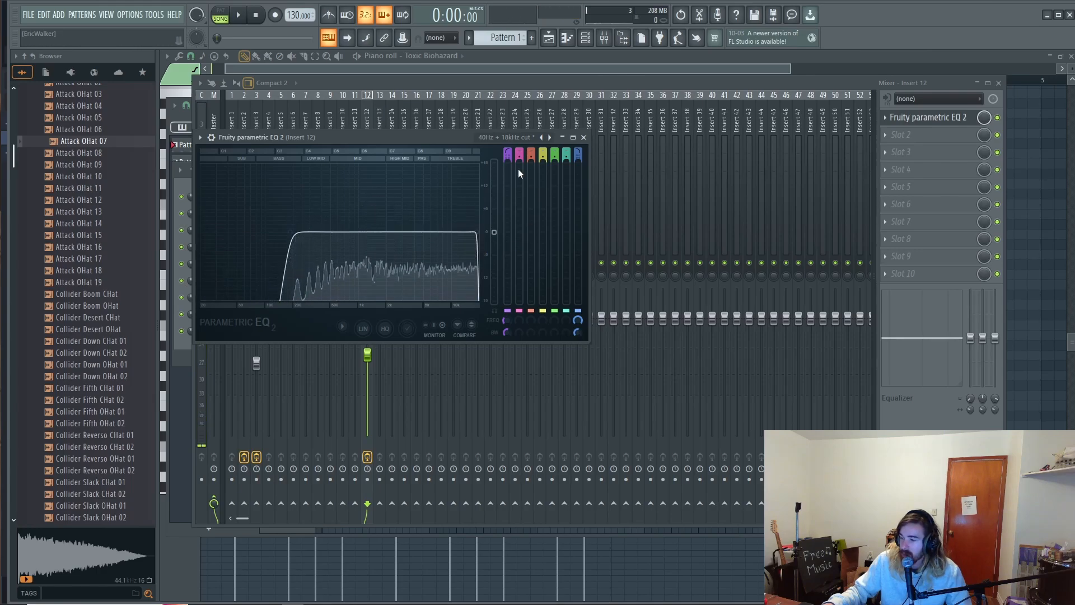
Set EQ band 5 to peaking with a dip of about -11.7 dB near 463 Hz, and add resonance at the low cut.
{"action": "left_click", "coordinate": [552, 156]}
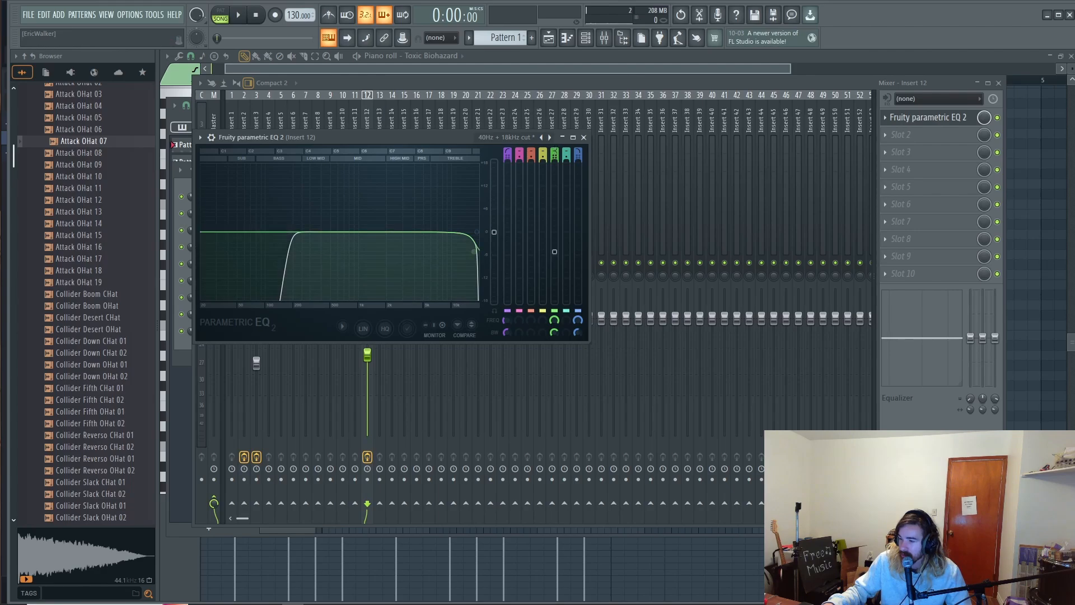
{"action": "left_click", "coordinate": [554, 152]}
{"action": "left_click_drag", "start_coordinate": [441, 253], "coordinate": [327, 280]}
{"action": "scroll", "coordinate": [305, 245], "scroll_direction": "down", "scroll_amount": 5}
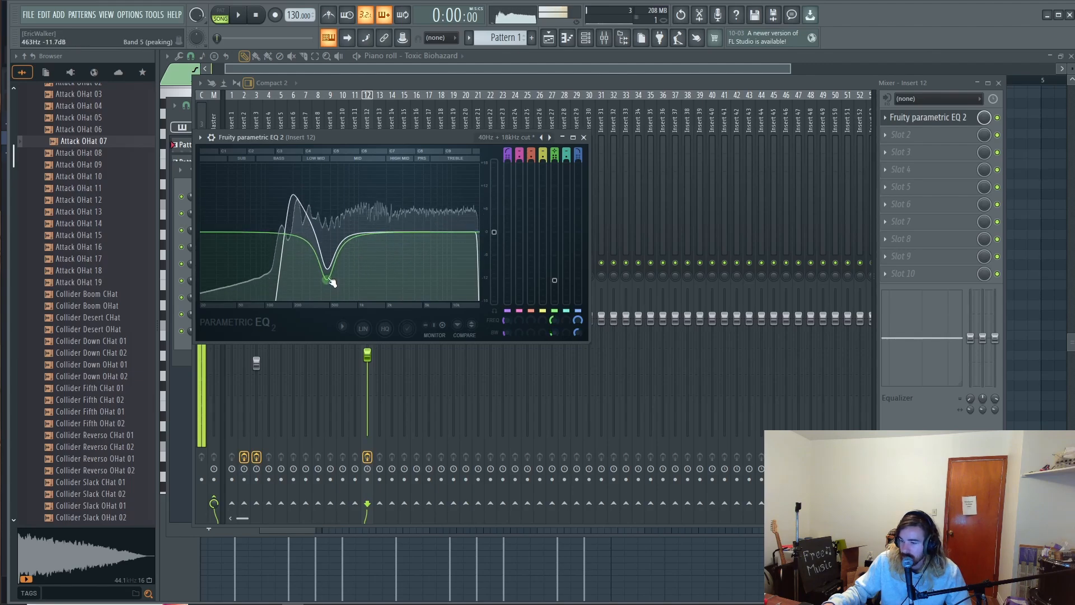
Play the song, close the equalizer, lower insert 12's volume to balance it against the drums, and stop playback.
{"action": "key", "text": "space"}
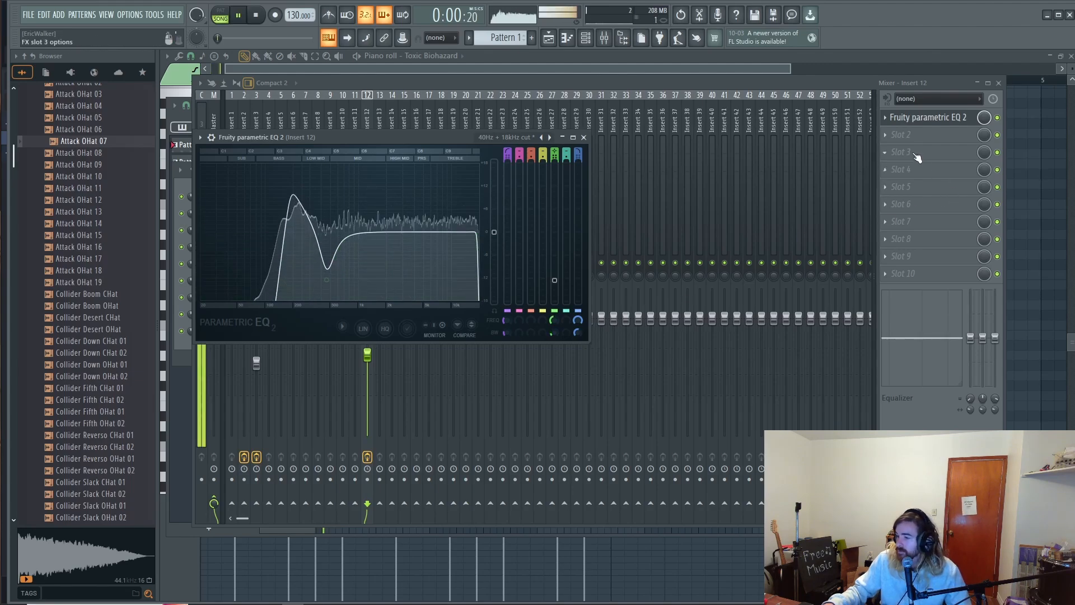
{"action": "left_click", "coordinate": [550, 83]}
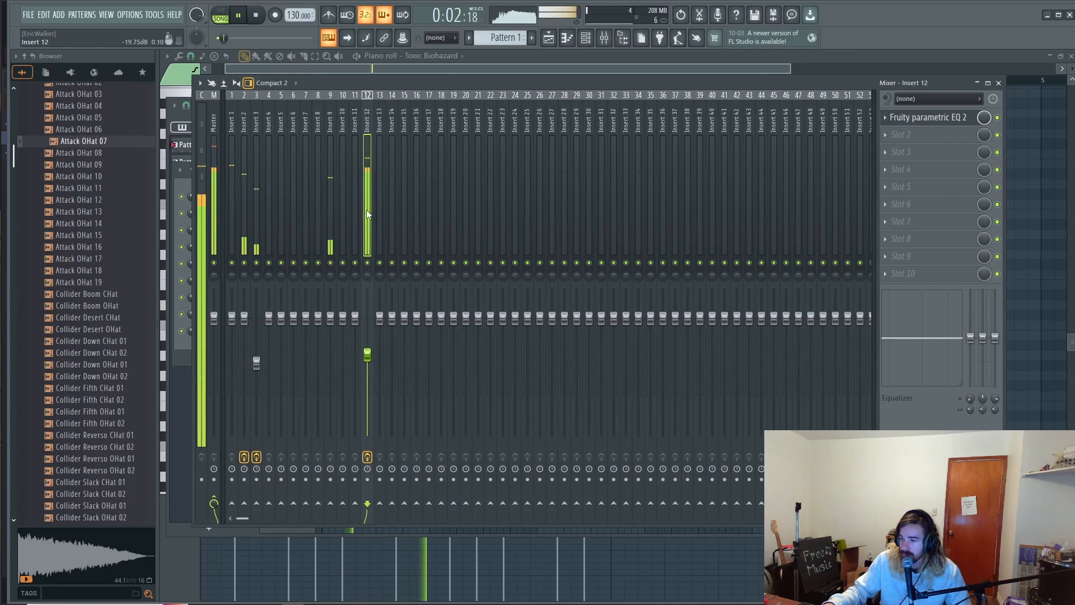
{"action": "left_click_drag", "start_coordinate": [368, 362], "coordinate": [368, 379]}
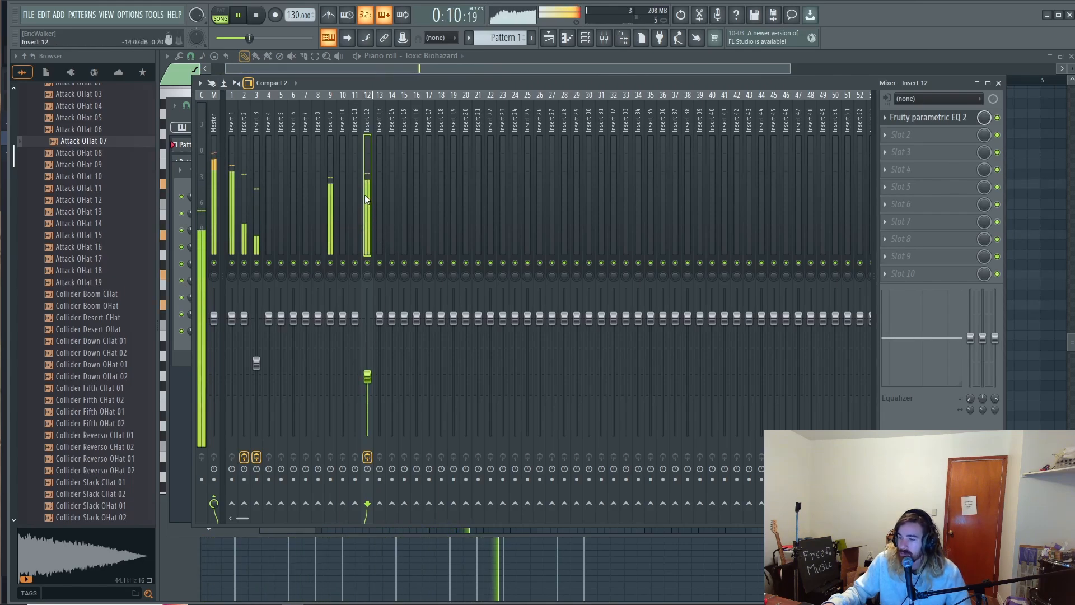
{"action": "key", "text": "space"}
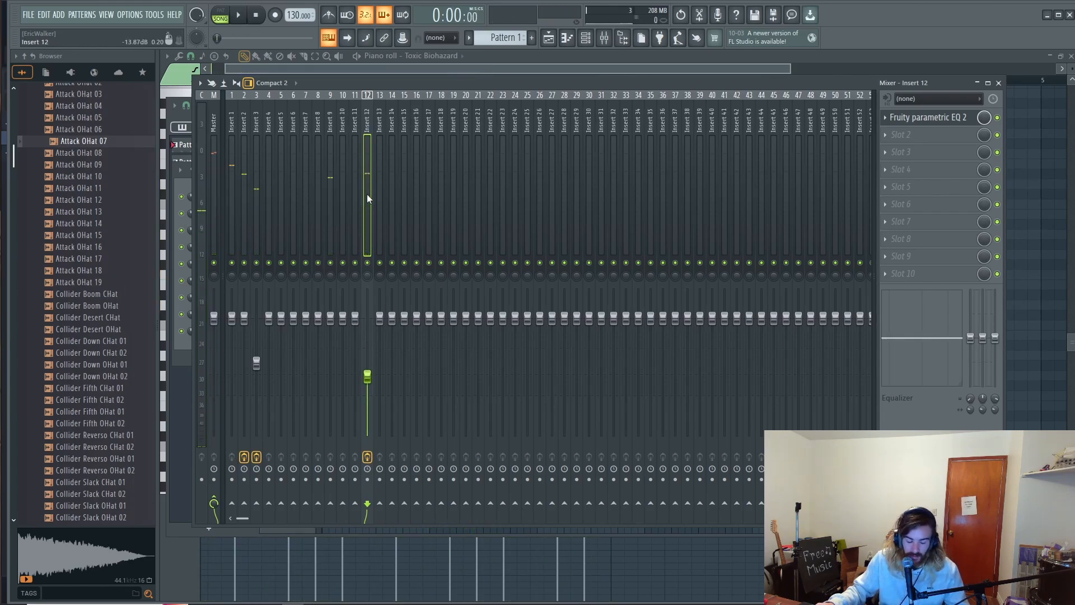
Rename mixer insert 12 as Bass and colour it green.
{"action": "key", "text": "F2"}
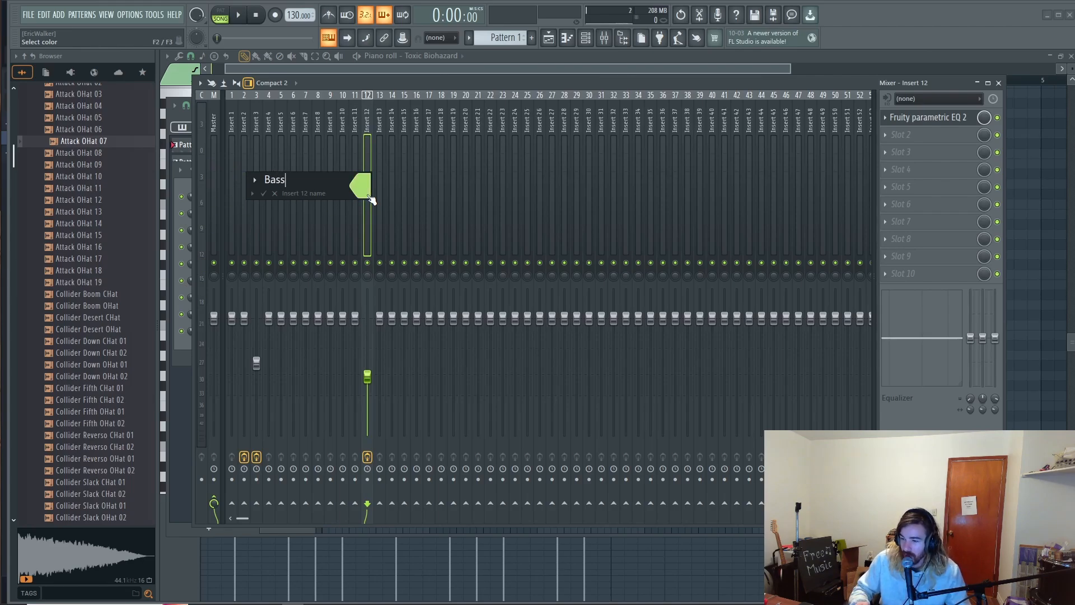
{"action": "type", "text": "Bass"}
{"action": "key", "text": "Return"}
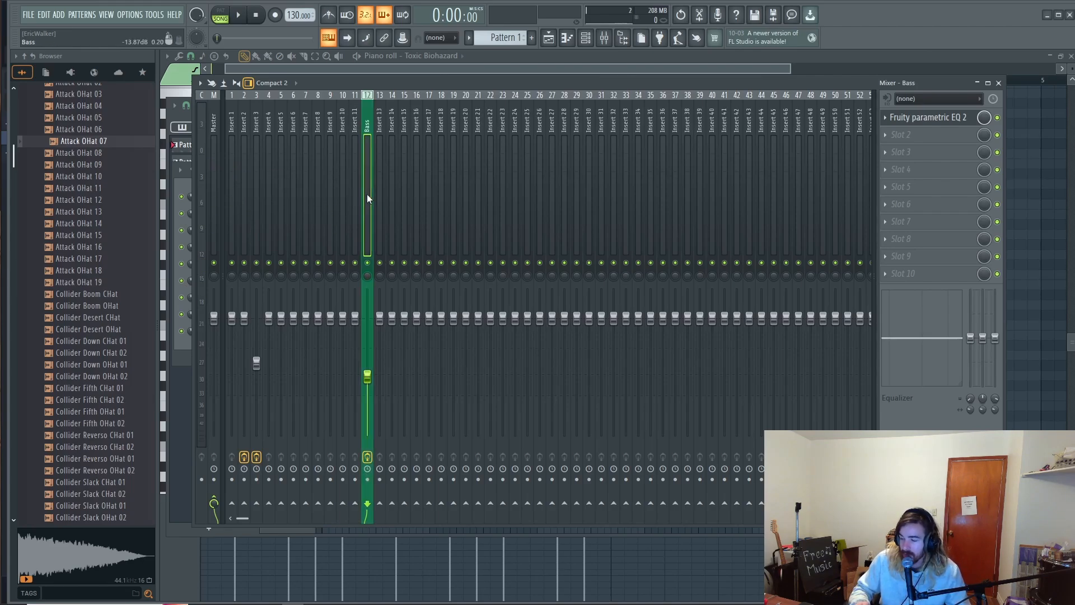
Check the track levels in brief playback, then rename mixer inserts 2 and 3 as Kick and colour them the same green as Bass.
{"action": "left_click", "coordinate": [227, 170]}
{"action": "key", "text": "space"}
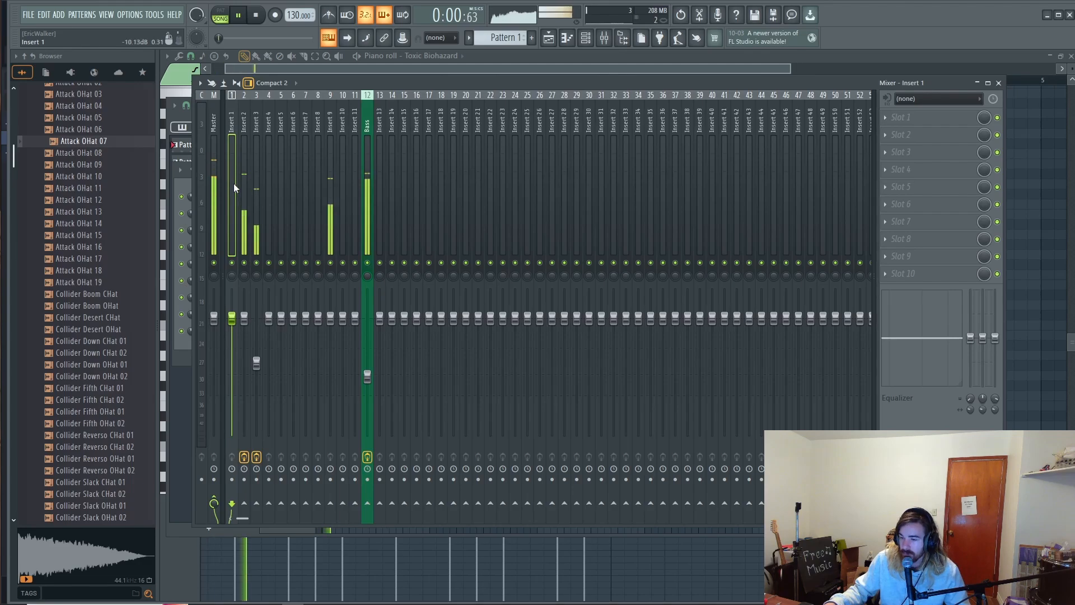
{"action": "key", "text": "space"}
{"action": "left_click", "coordinate": [247, 191]}
{"action": "left_click", "coordinate": [253, 192], "text": "ctrl"}
{"action": "key", "text": "F2"}
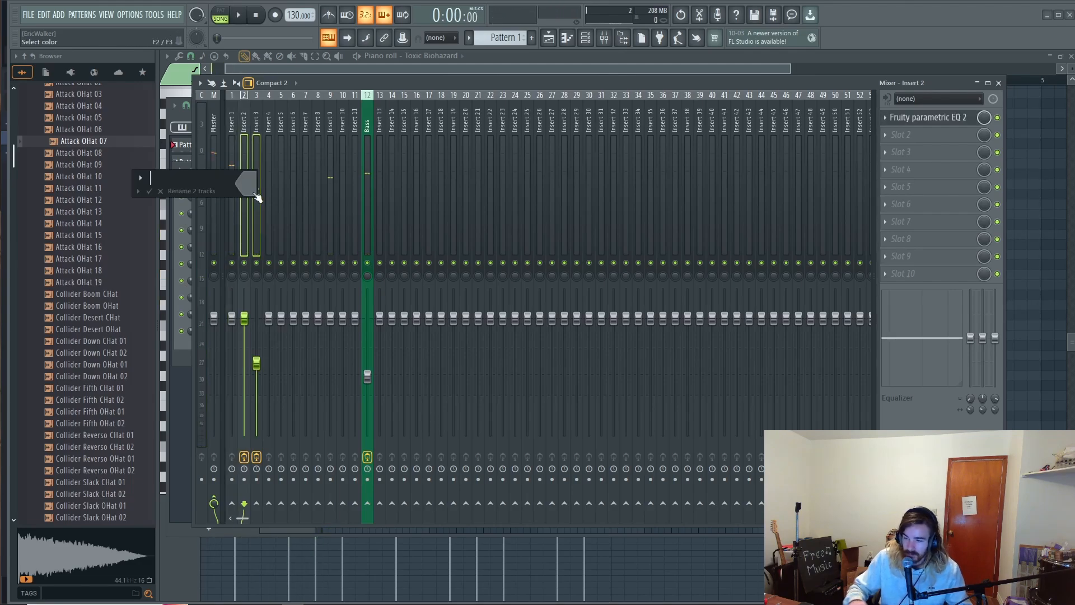
{"action": "left_click", "coordinate": [249, 189]}
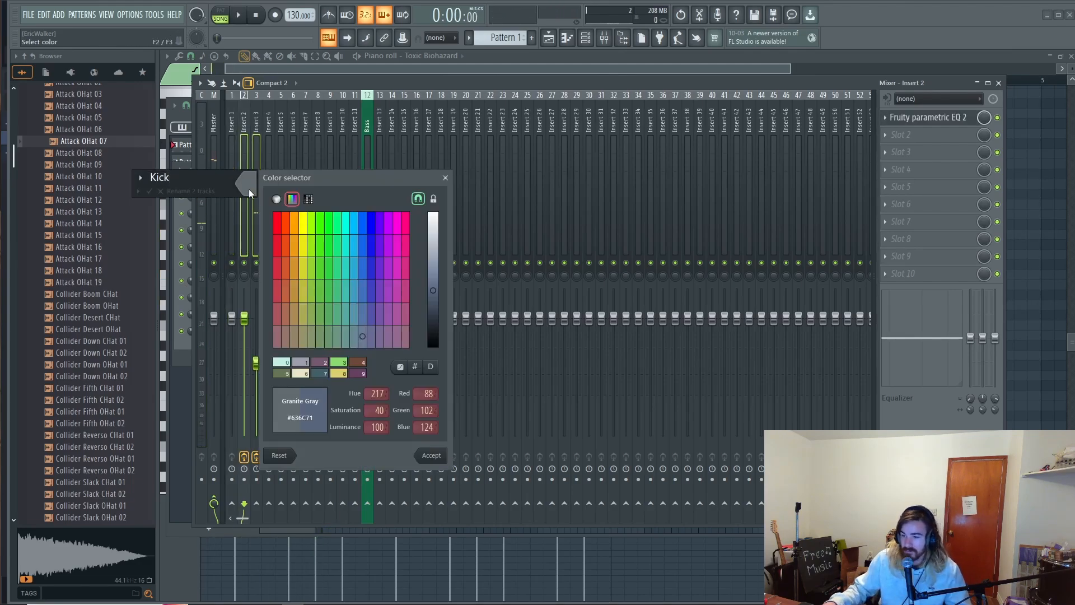
{"action": "left_click", "coordinate": [291, 370]}
{"action": "key", "text": "Return"}
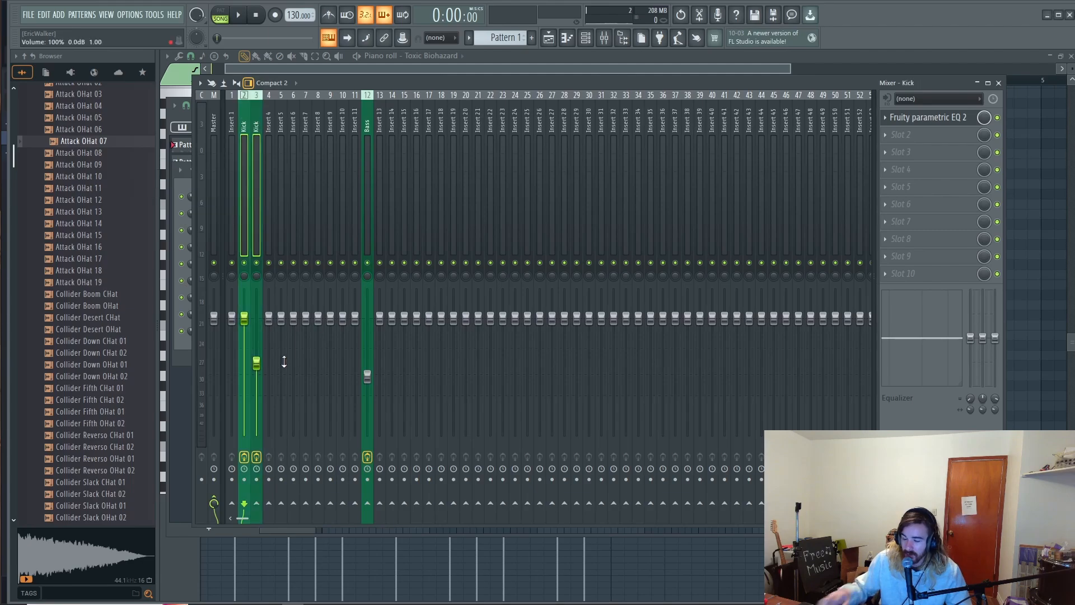
Rename mixer insert 1 as Snare and colour it Pale Turquoise to match the kick inserts.
{"action": "left_click", "coordinate": [233, 172]}
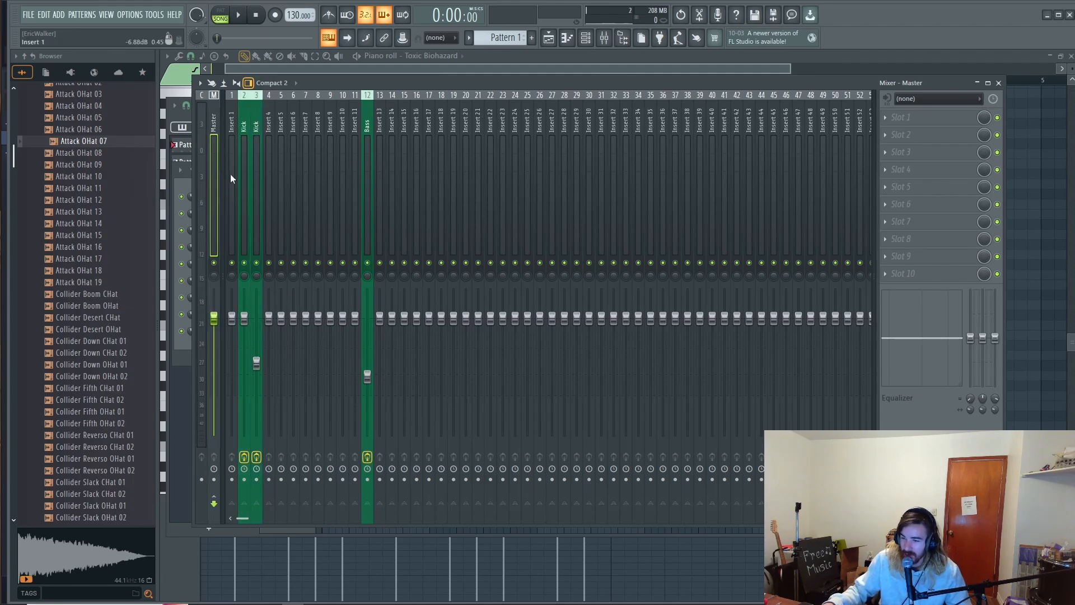
{"action": "key", "text": "space"}
{"action": "key", "text": "space"}
{"action": "key", "text": "F2"}
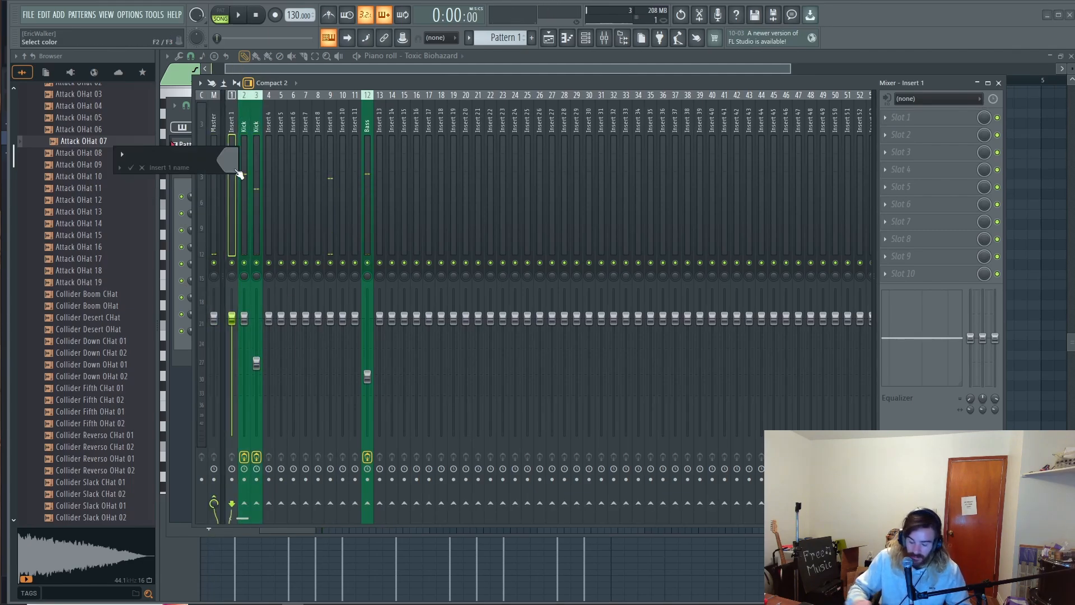
{"action": "left_click", "coordinate": [235, 168]}
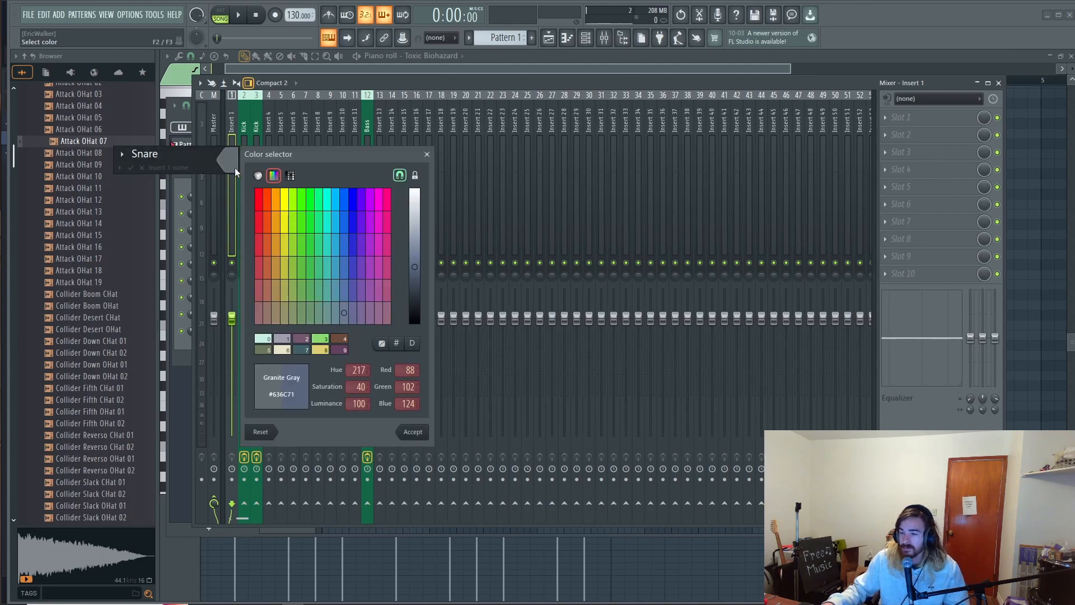
{"action": "left_click", "coordinate": [262, 340]}
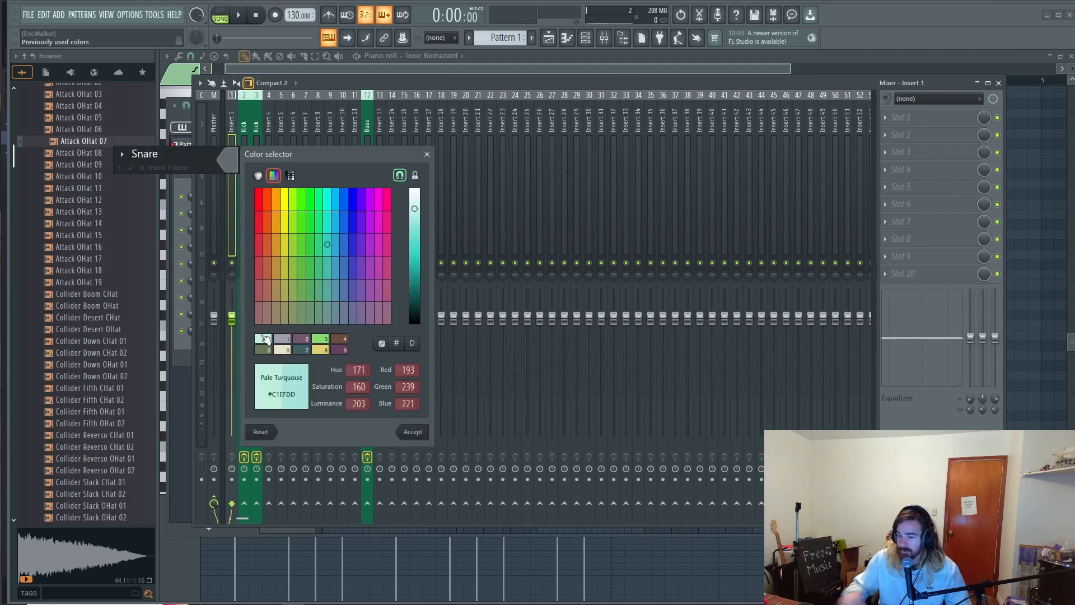
{"action": "key", "text": "Return"}
{"action": "key", "text": "Return"}
Check the channel routing for the hats, rename mixer insert 9 as Hat and colour it Pale Turquoise.
{"action": "left_click", "coordinate": [585, 38]}
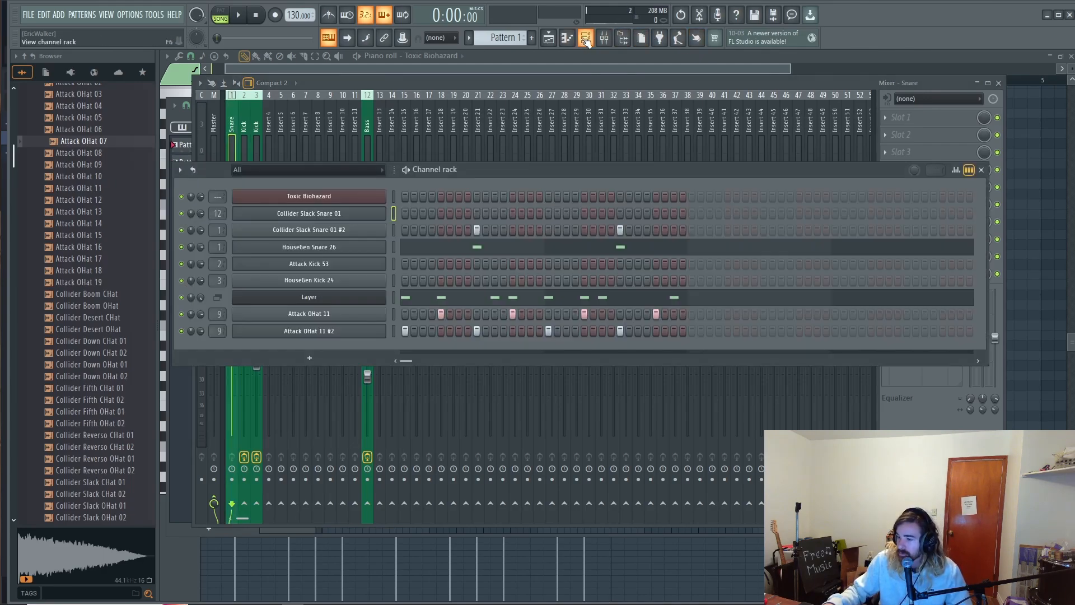
{"action": "key", "text": "space"}
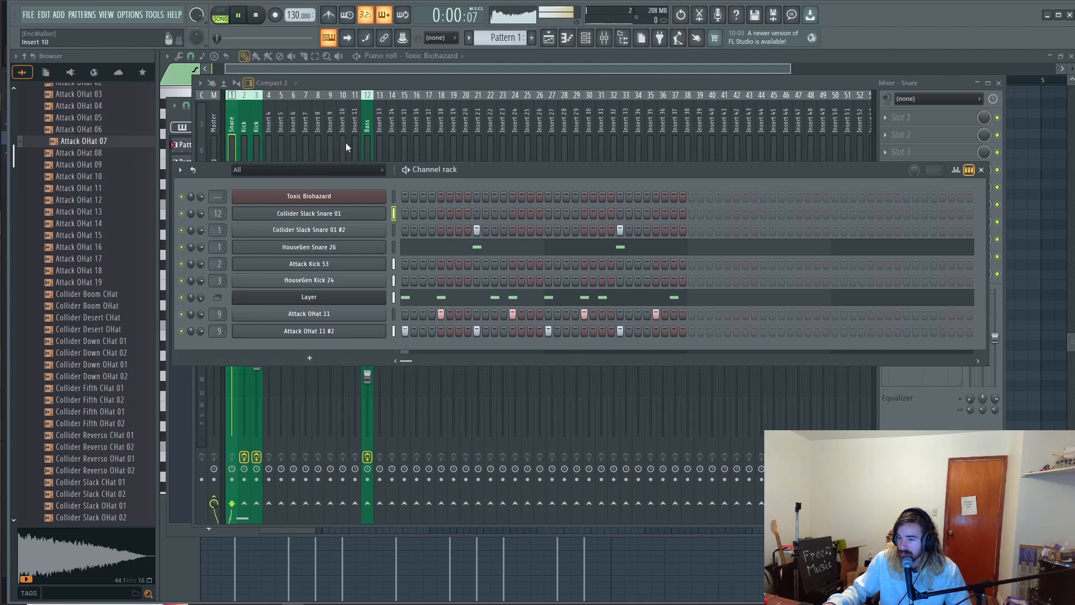
{"action": "left_click", "coordinate": [271, 125]}
{"action": "key", "text": "space"}
{"action": "left_click", "coordinate": [328, 163]}
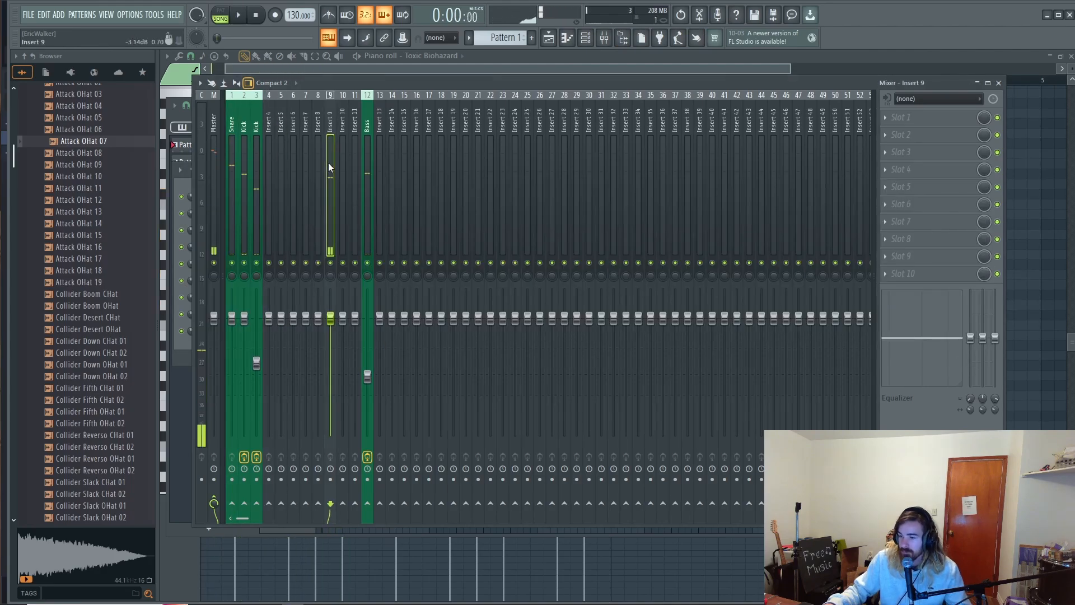
{"action": "key", "text": "F2"}
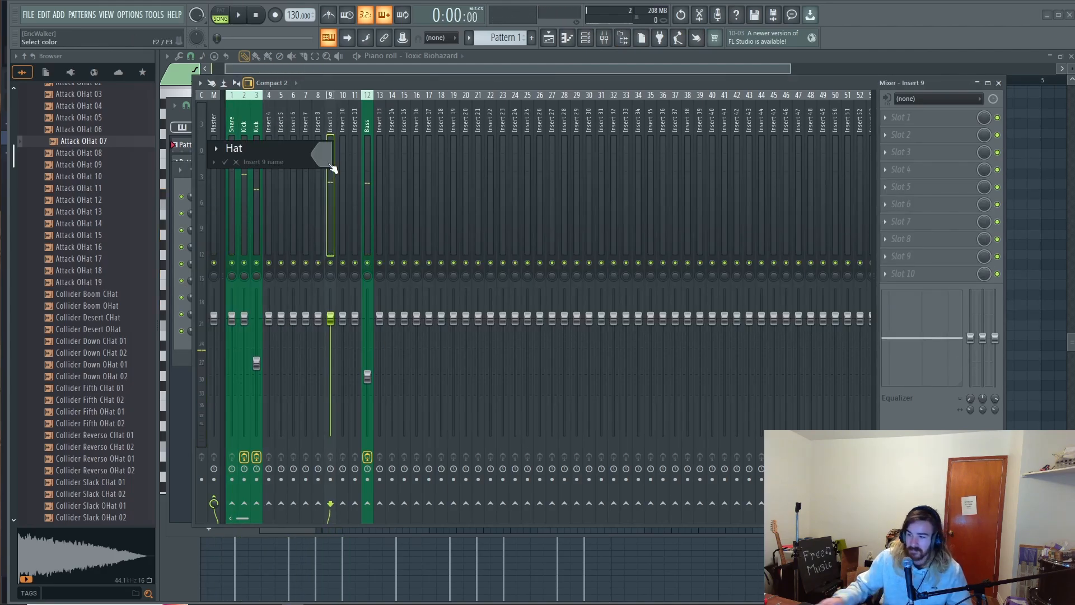
{"action": "left_click", "coordinate": [330, 167]}
{"action": "left_click", "coordinate": [361, 334]}
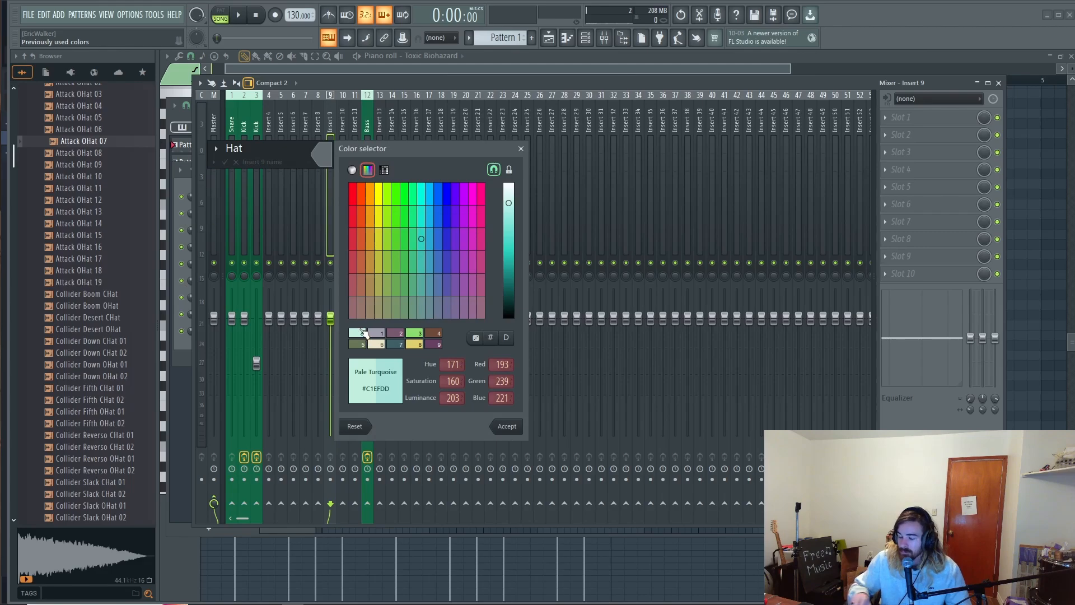
{"action": "key", "text": "Return"}
Play the song briefly, then select the Snare and both Kick inserts together and route them only to insert 4.
{"action": "key", "text": "space"}
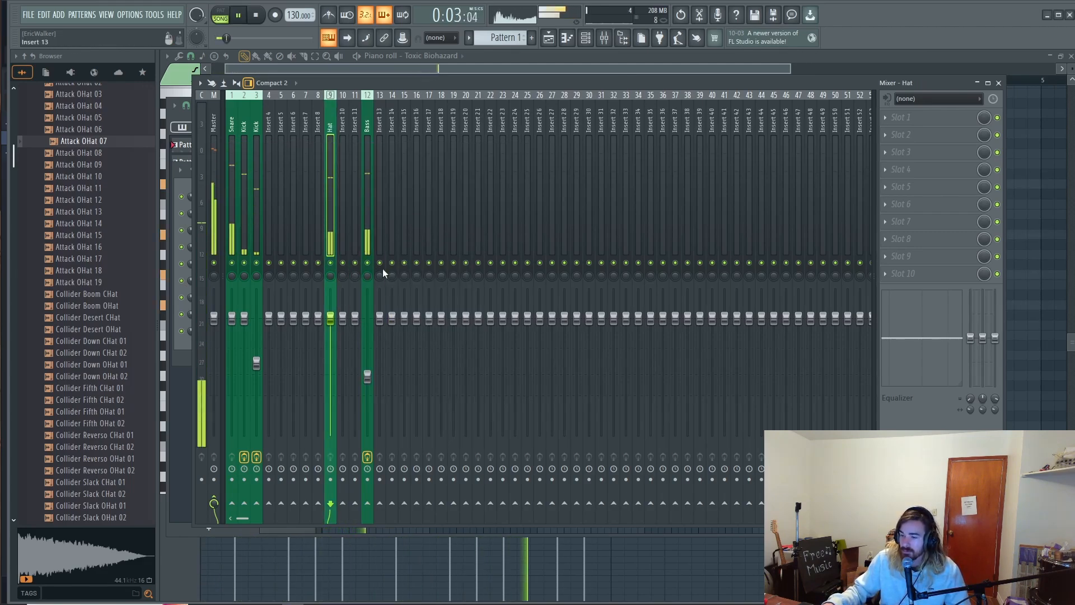
{"action": "left_click", "coordinate": [255, 192]}
{"action": "key", "text": "space"}
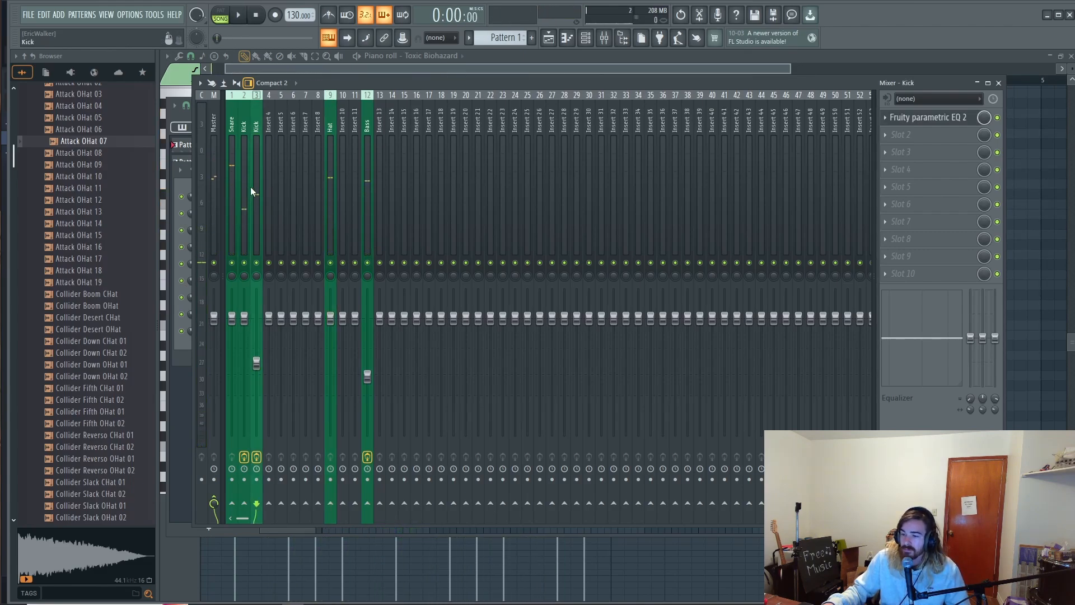
{"action": "left_click_drag", "start_coordinate": [251, 192], "coordinate": [236, 194]}
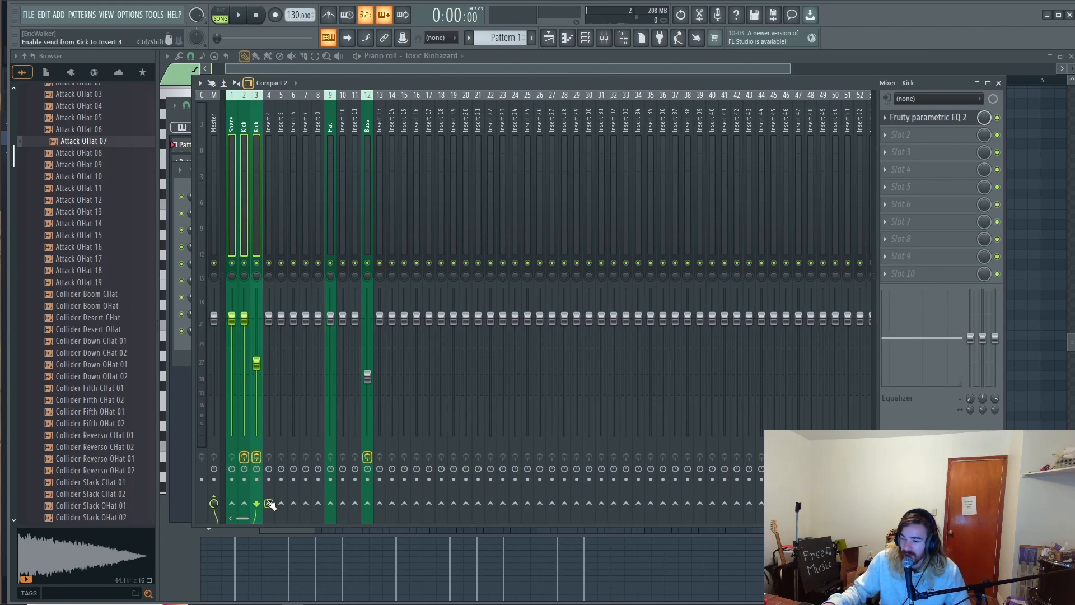
{"action": "right_click", "coordinate": [269, 504]}
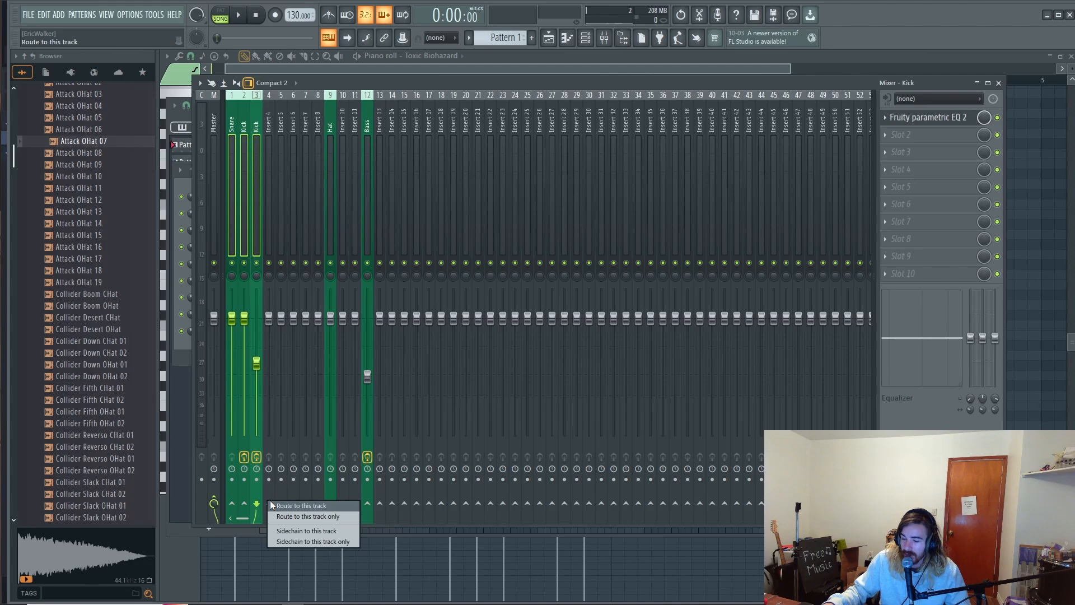
{"action": "left_click", "coordinate": [270, 500]}
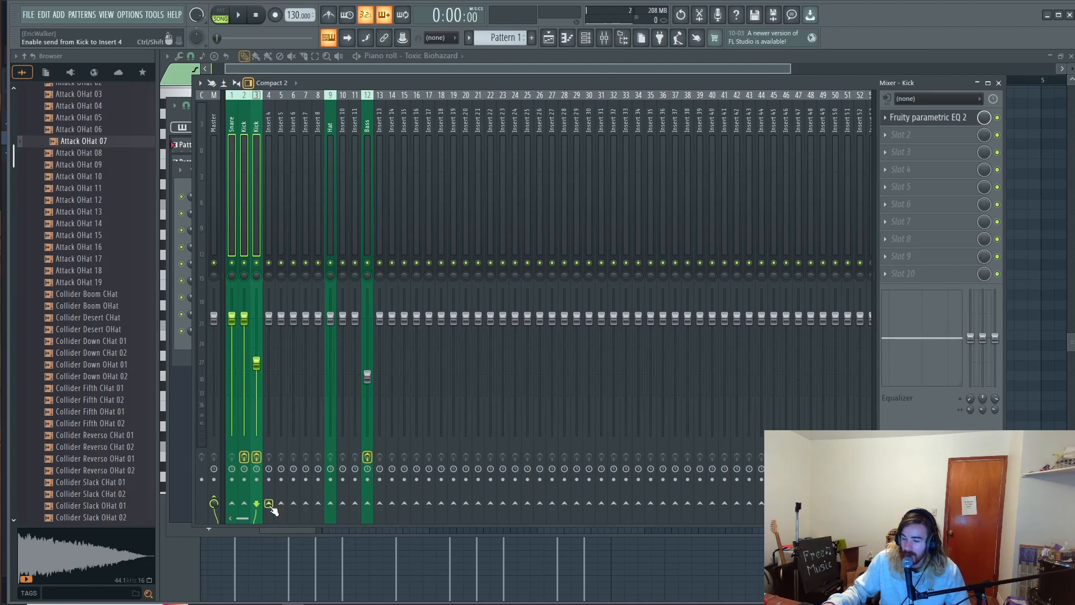
{"action": "right_click", "coordinate": [269, 506]}
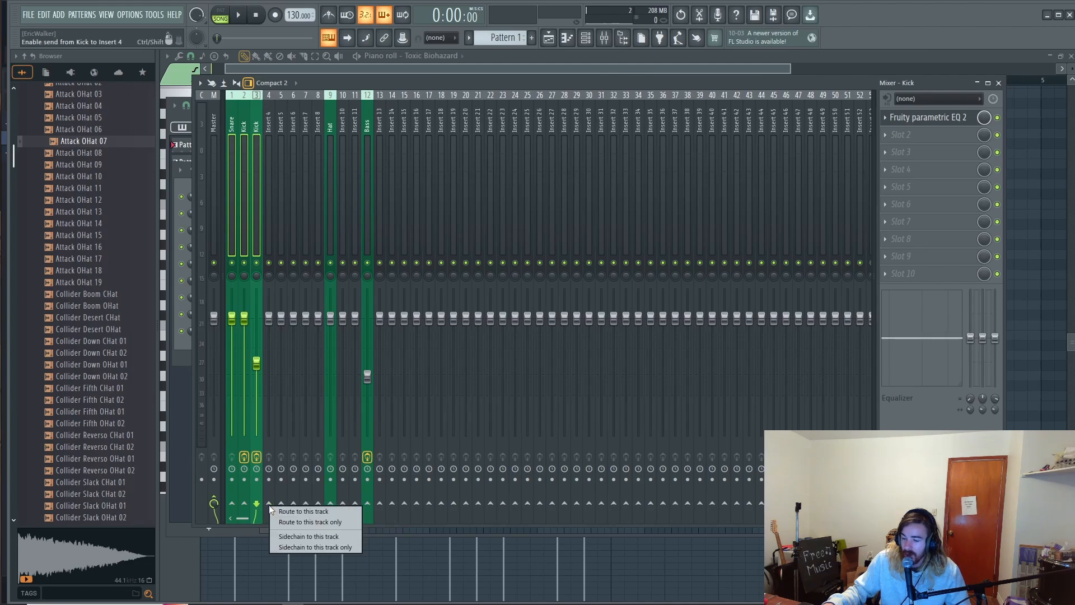
{"action": "left_click", "coordinate": [296, 521]}
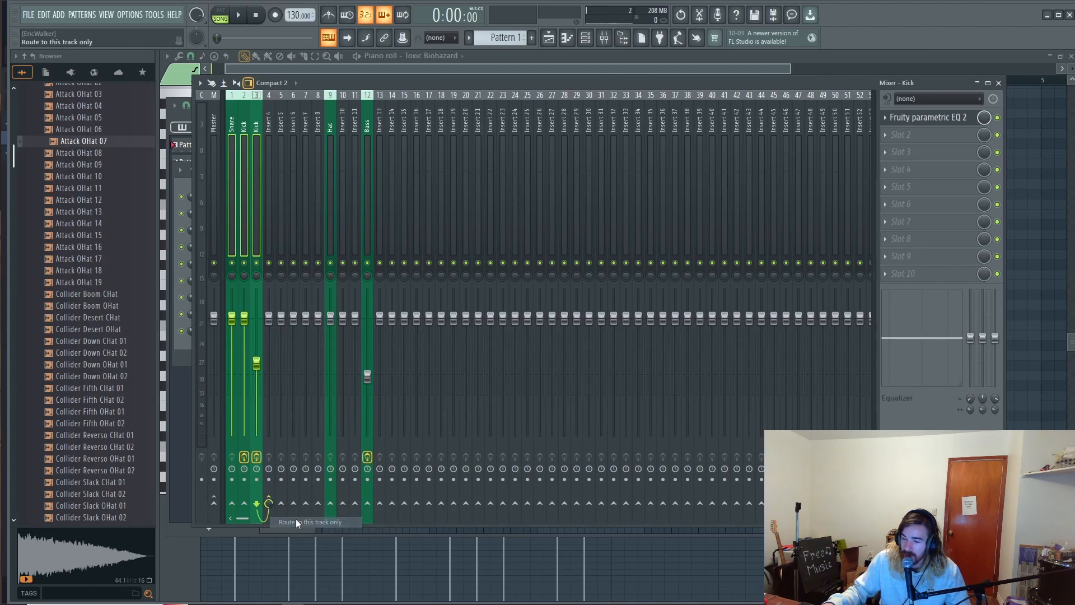
Rename mixer insert 4 as Drums Mix and give it a darker blue-grey colour.
{"action": "left_click", "coordinate": [271, 227]}
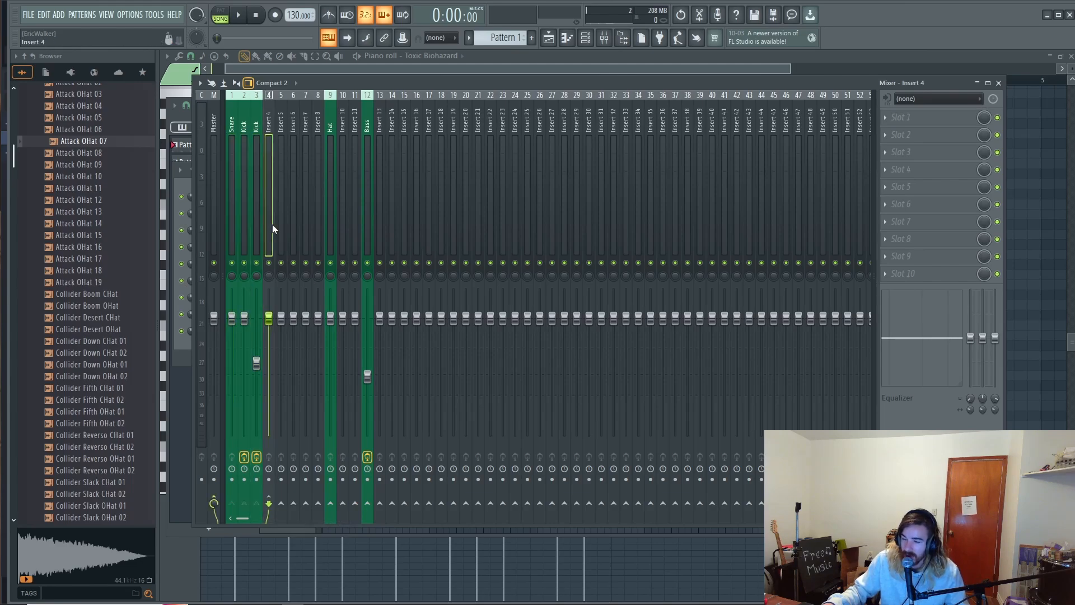
{"action": "key", "text": "F2"}
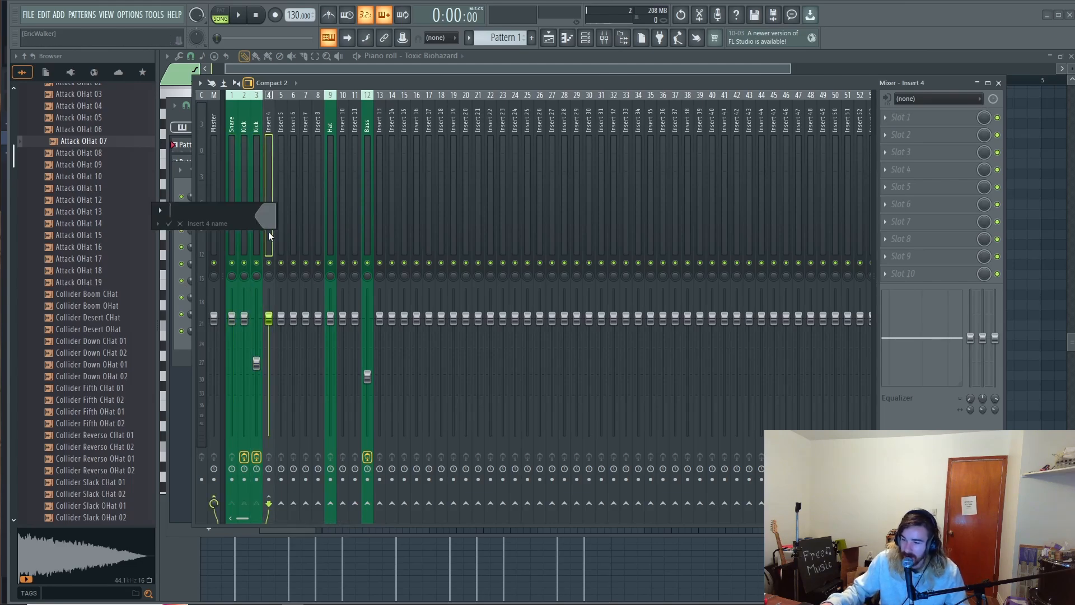
{"action": "left_click", "coordinate": [272, 220]}
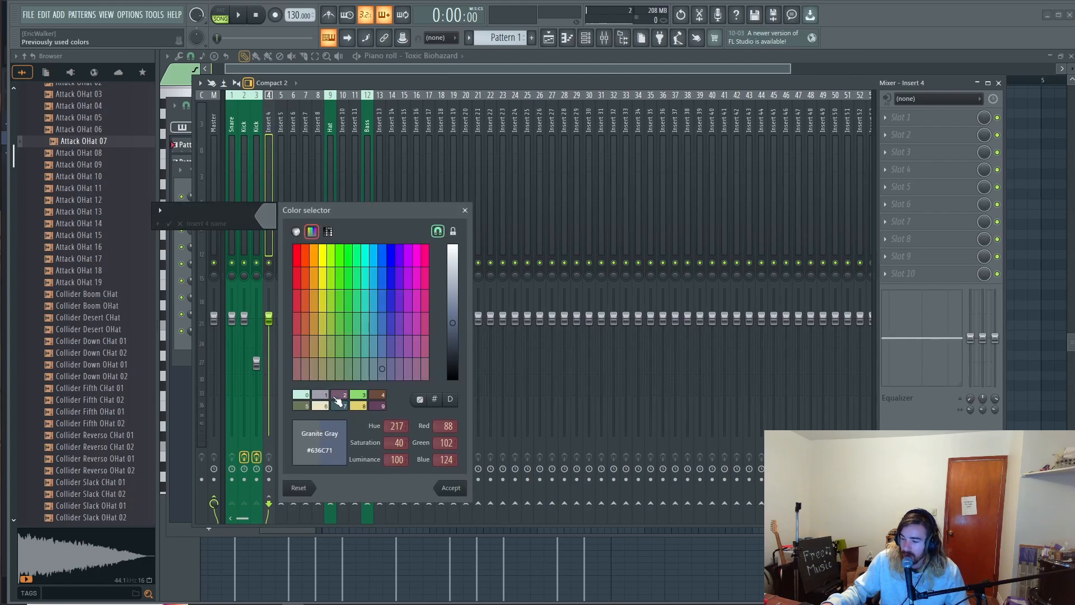
{"action": "left_click", "coordinate": [454, 337]}
{"action": "key", "text": "Return"}
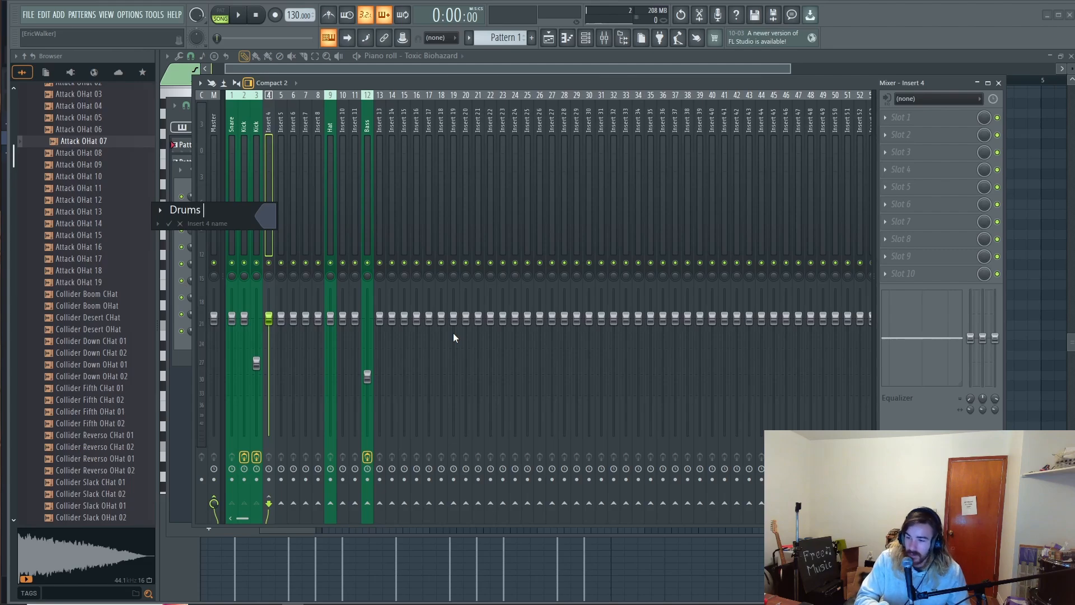
{"action": "key", "text": "Return"}
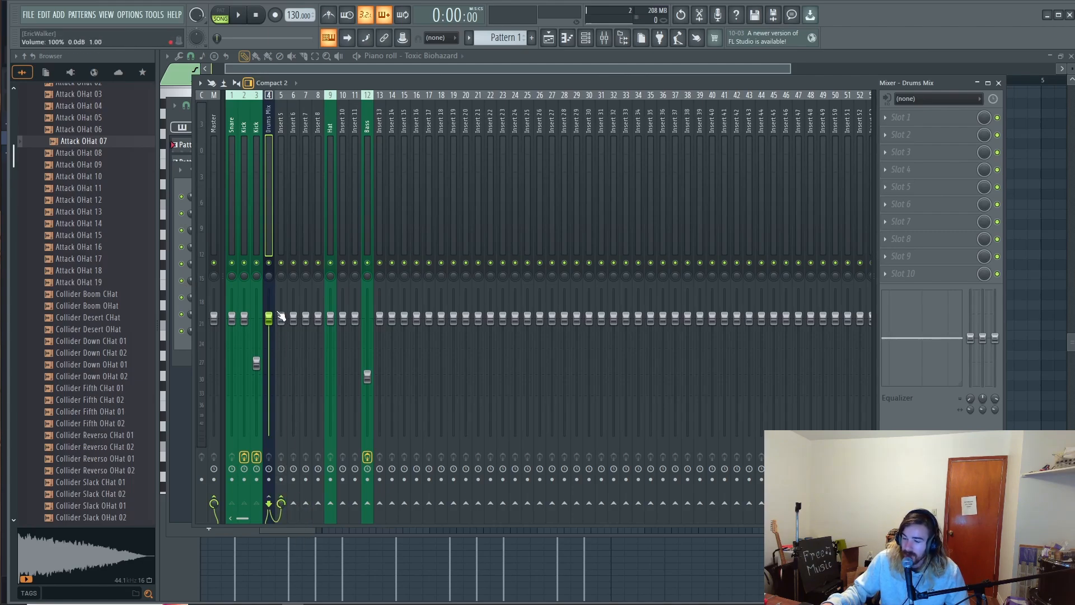
Rename mixer insert 5 as Drums double and colour it Pale Turquoise.
{"action": "left_click", "coordinate": [283, 239]}
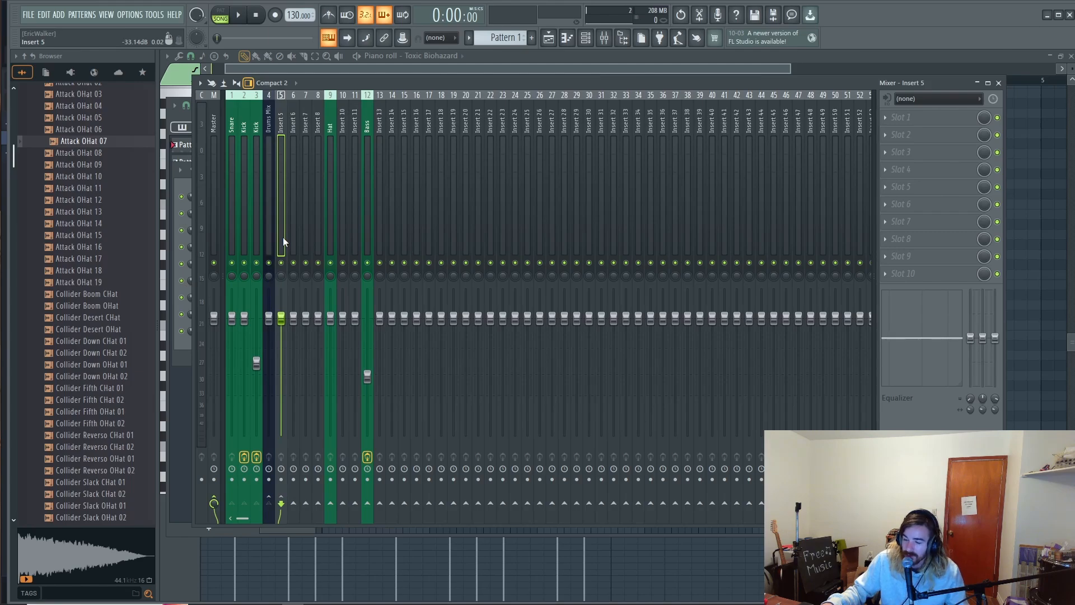
{"action": "key", "text": "F2"}
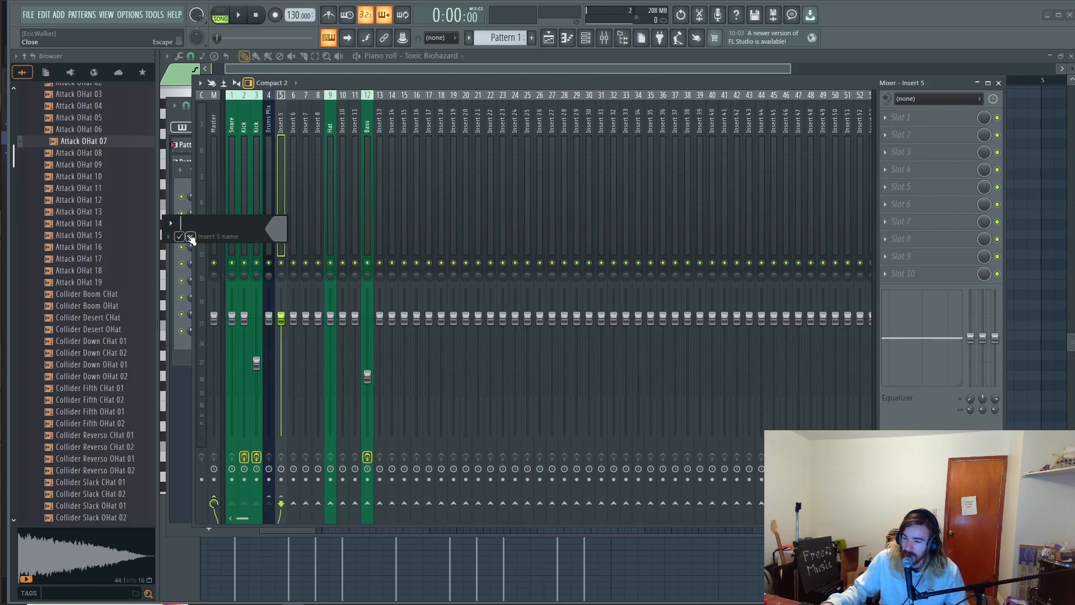
{"action": "left_click", "coordinate": [276, 229]}
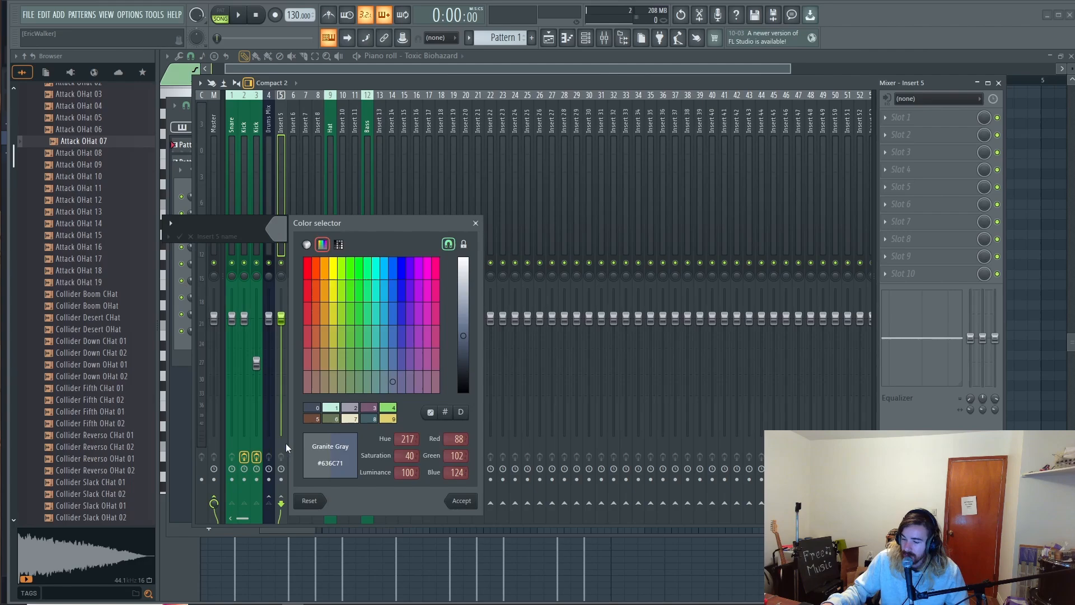
{"action": "left_click", "coordinate": [335, 409]}
{"action": "key", "text": "Return"}
{"action": "key", "text": "F2"}
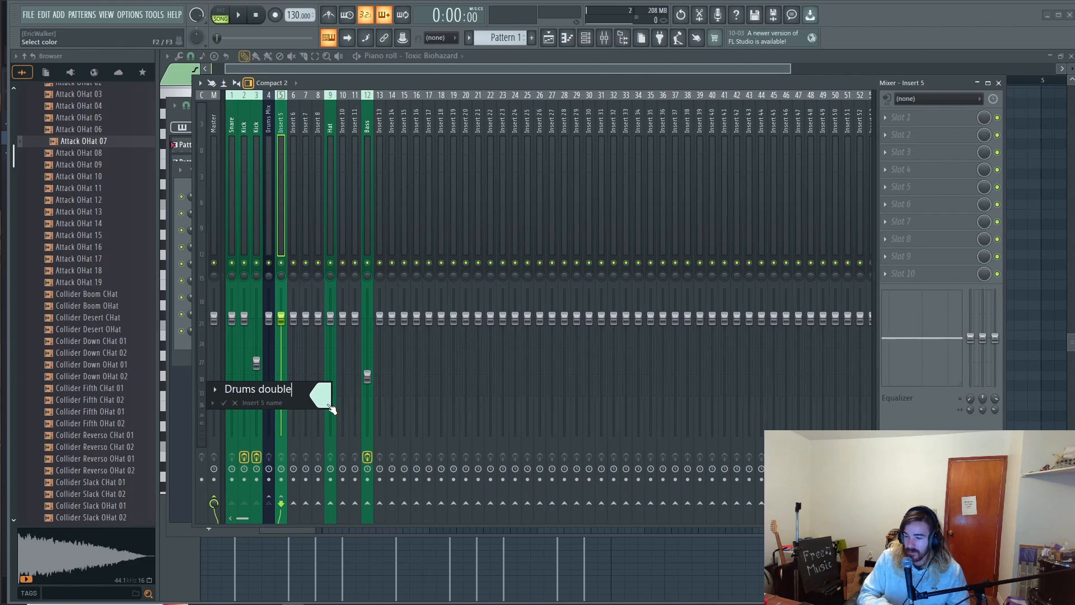
{"action": "type", "text": "Drums double"}
{"action": "key", "text": "Return"}
Play the song briefly, then load Soundgoodizer into slot 5 of the Drums double insert.
{"action": "key", "text": "space"}
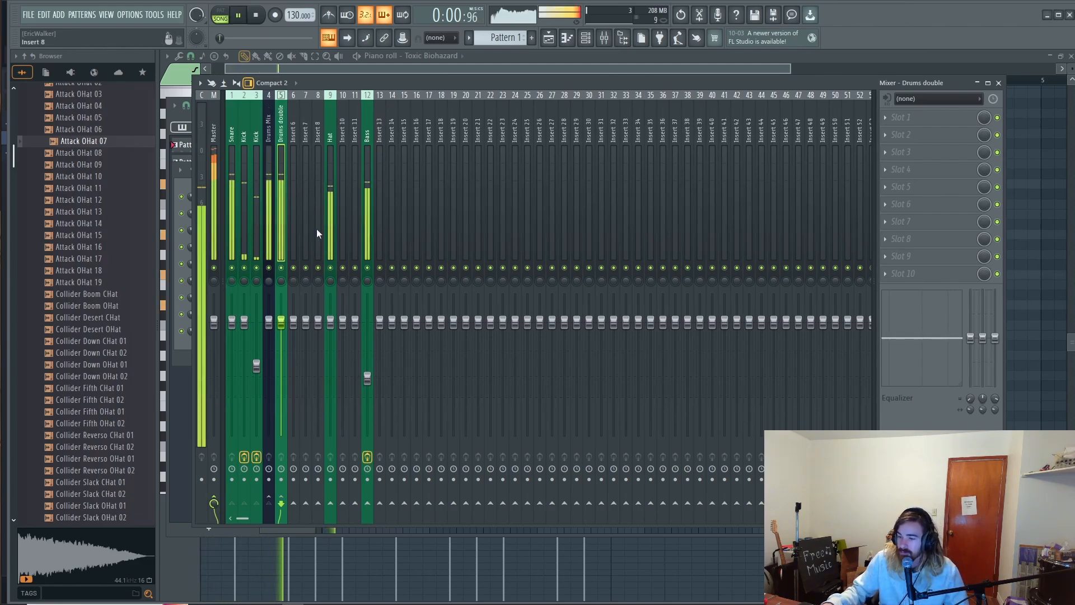
{"action": "key", "text": "space"}
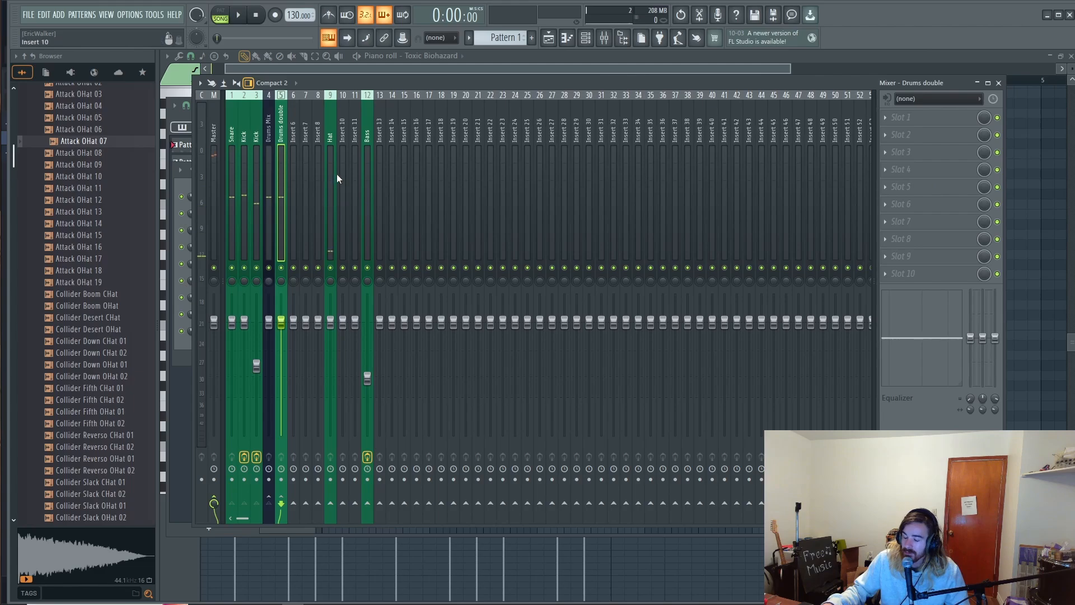
{"action": "left_click", "coordinate": [928, 195]}
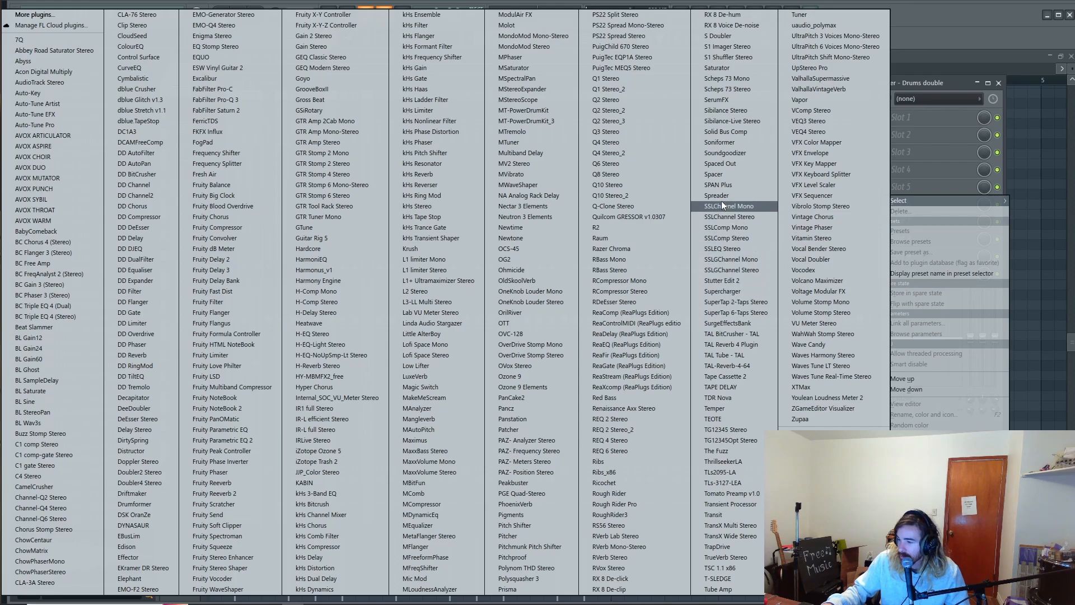
{"action": "left_click", "coordinate": [720, 153]}
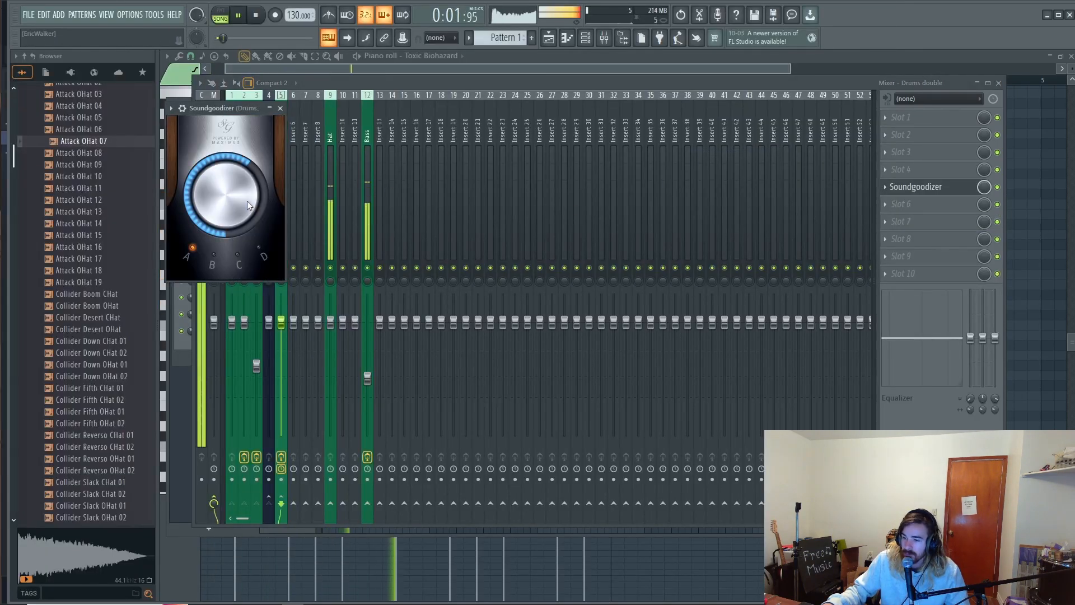
Try Soundgoodizer modes B, C and D on the Drums double insert while the song plays, then stop playback.
{"action": "left_click", "coordinate": [215, 257]}
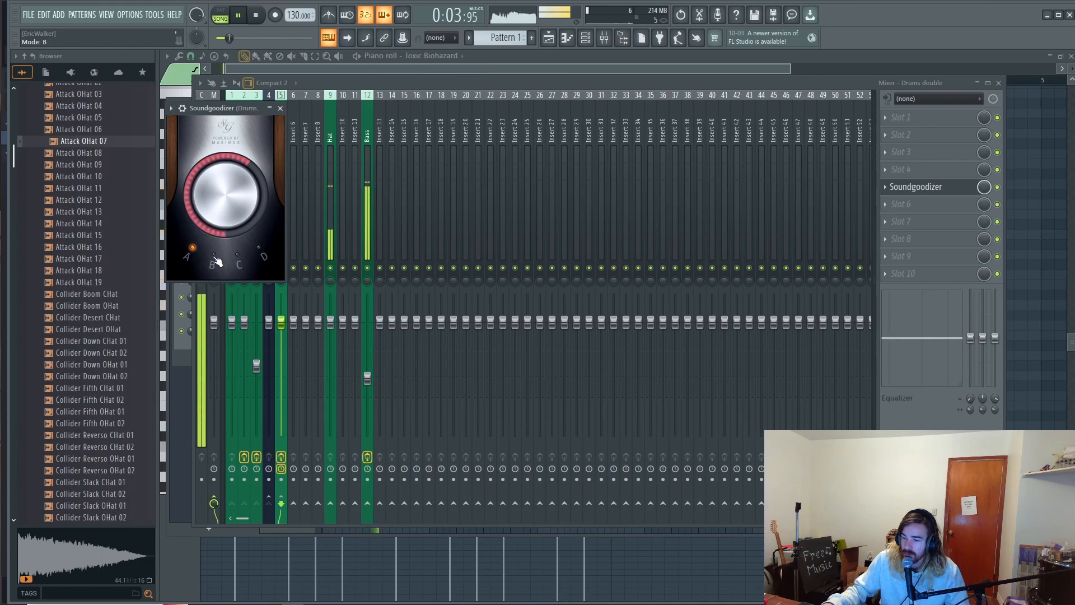
{"action": "left_click", "coordinate": [237, 256]}
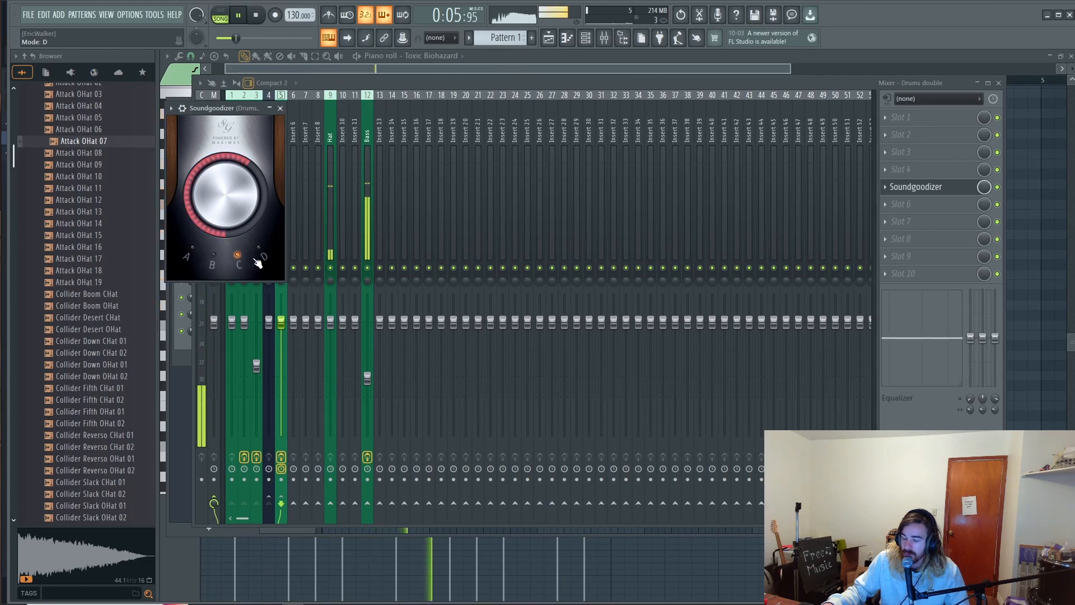
{"action": "left_click", "coordinate": [258, 258]}
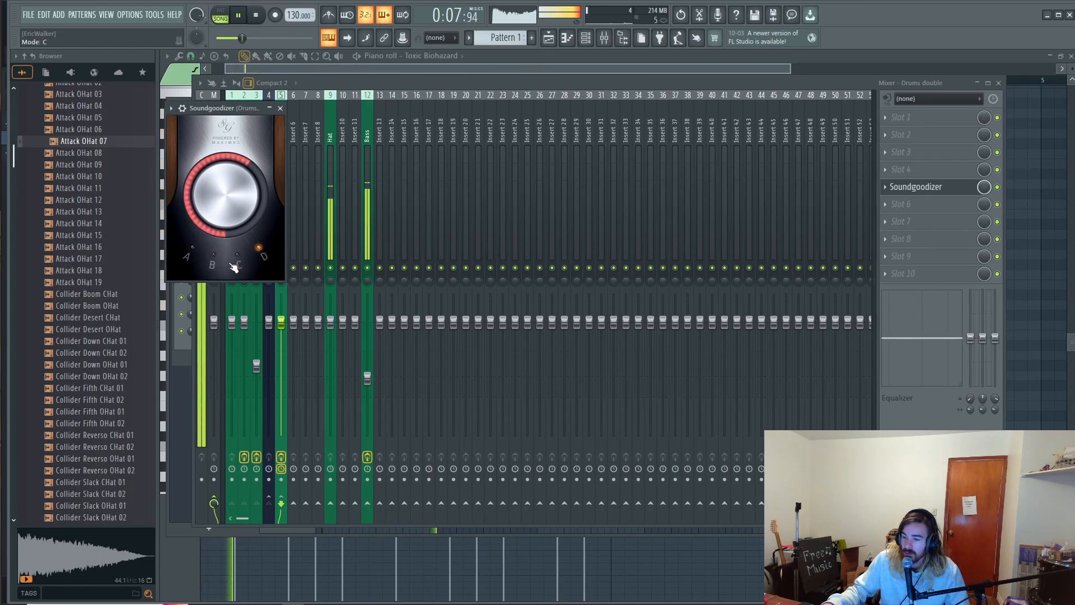
{"action": "left_click", "coordinate": [363, 78]}
{"action": "key", "text": "space"}
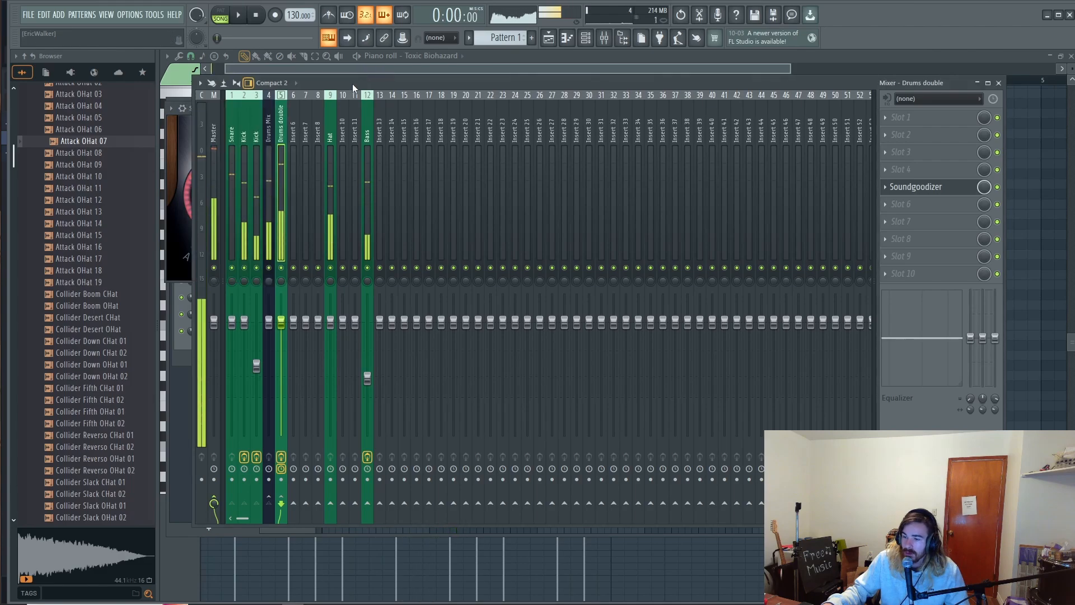
Listen to the song with the processed drums, bring up the channel rack and playlist, and stop playback.
{"action": "key", "text": "space"}
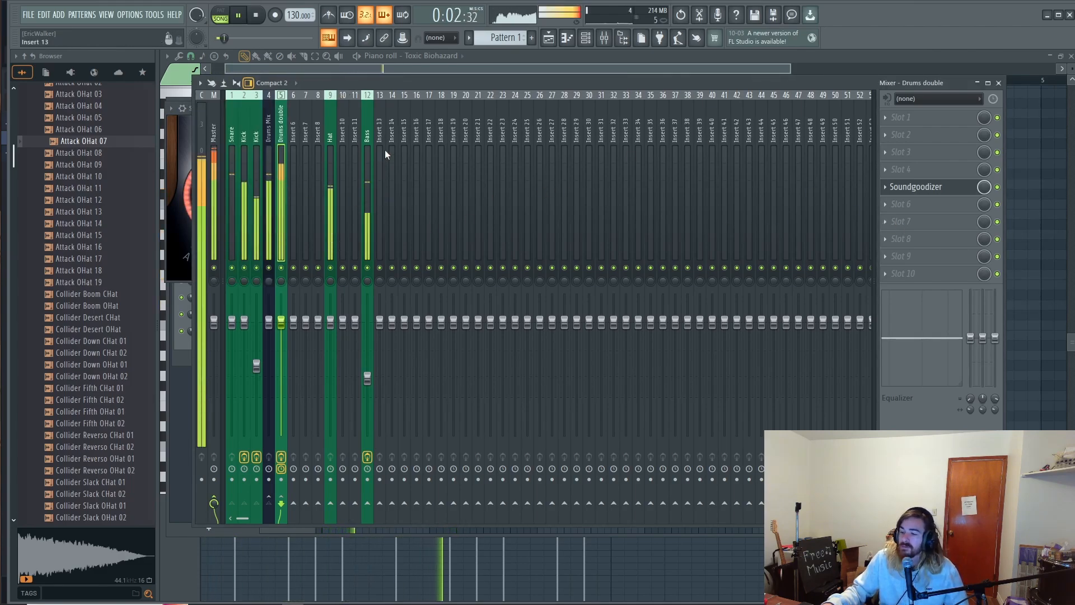
{"action": "left_click", "coordinate": [589, 41]}
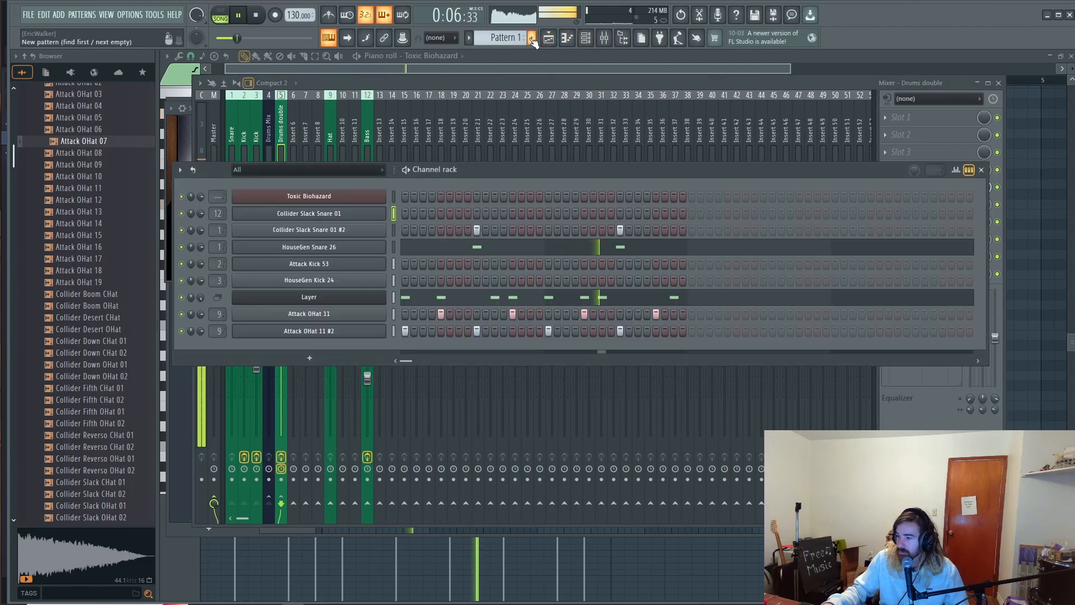
{"action": "left_click", "coordinate": [551, 40]}
{"action": "key", "text": "space"}
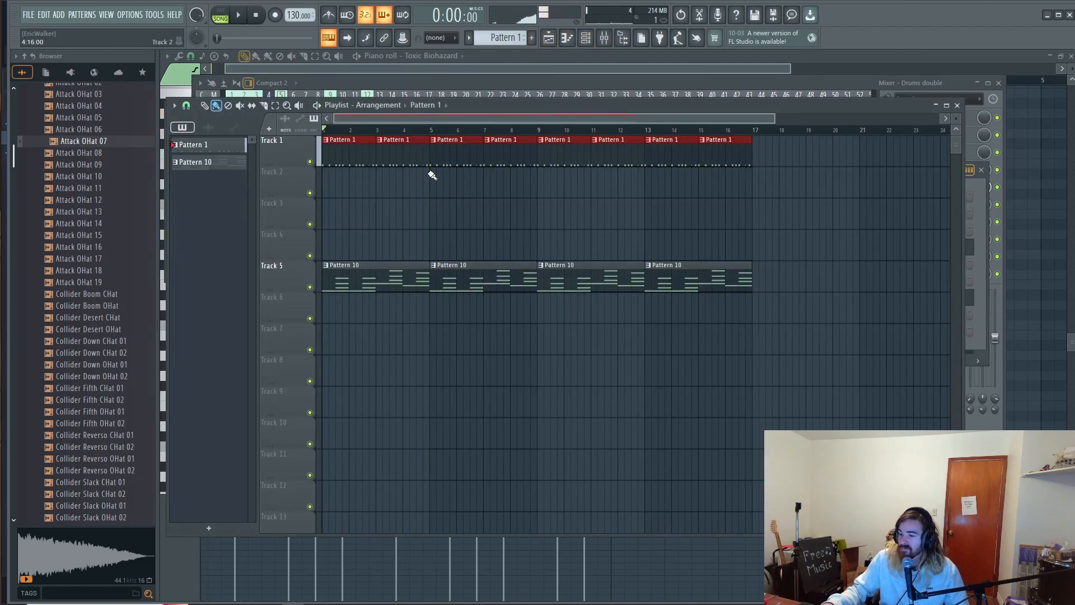
Save the project as WT 002 in the 2024 WT YOUTUBE folder inside Common Motives 2024.
{"action": "key", "text": "ctrl+s"}
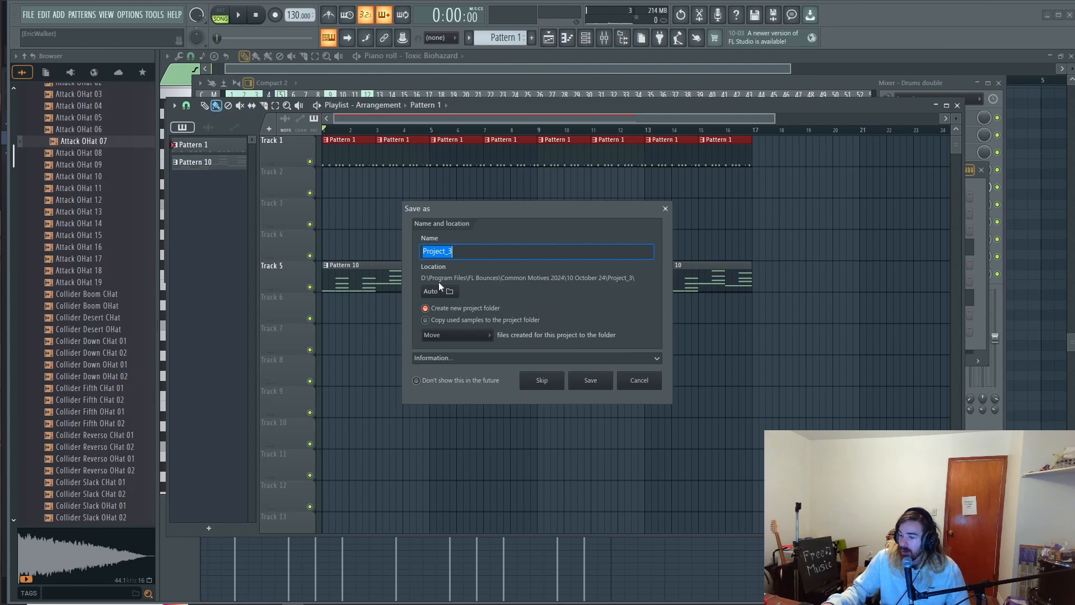
{"action": "left_click", "coordinate": [455, 295]}
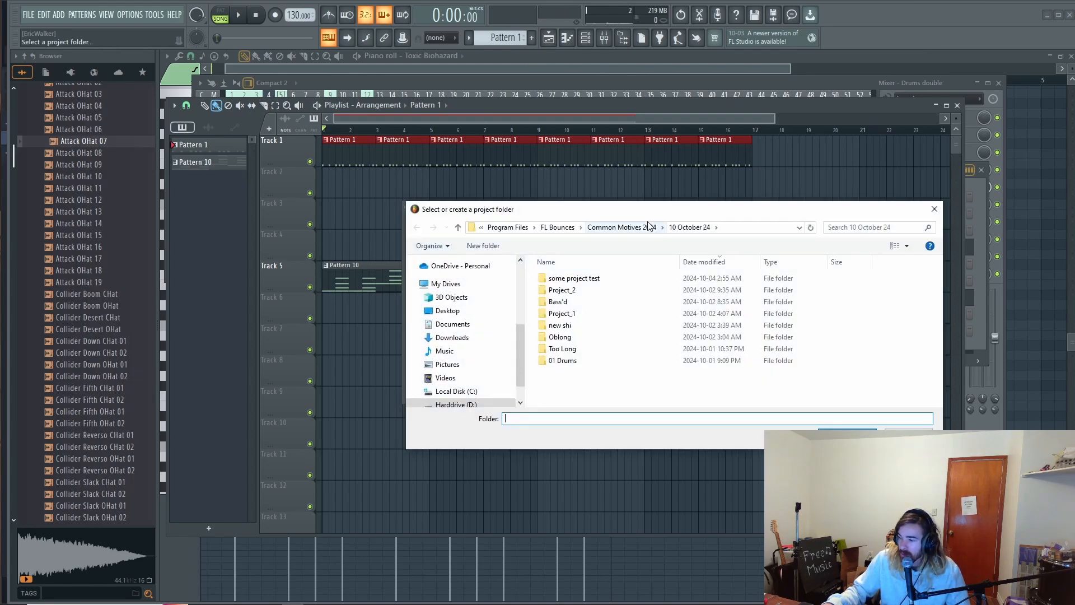
{"action": "left_click", "coordinate": [624, 226]}
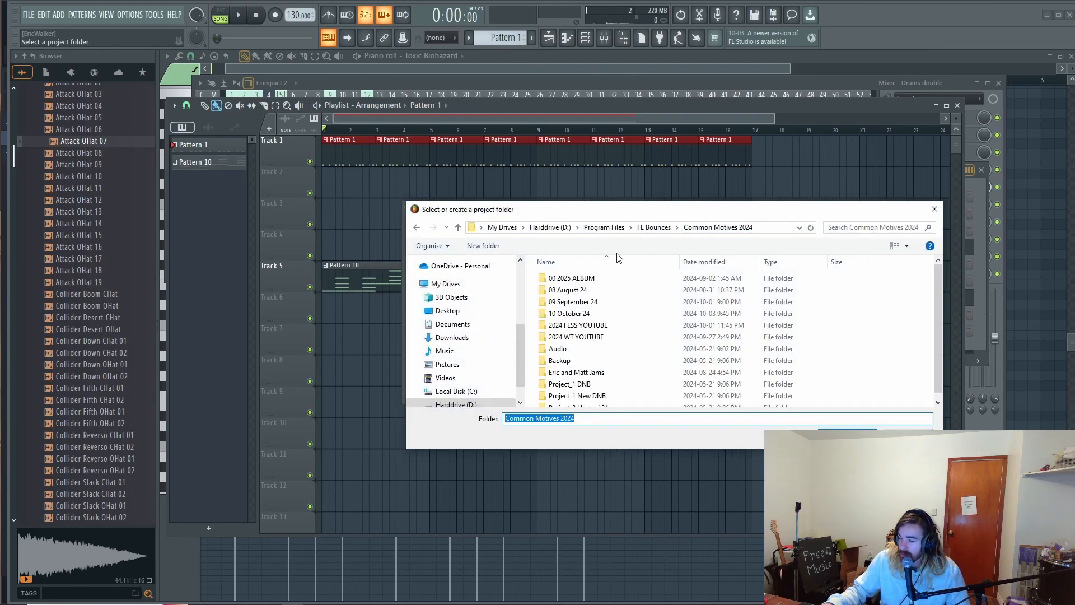
{"action": "double_click", "coordinate": [572, 337]}
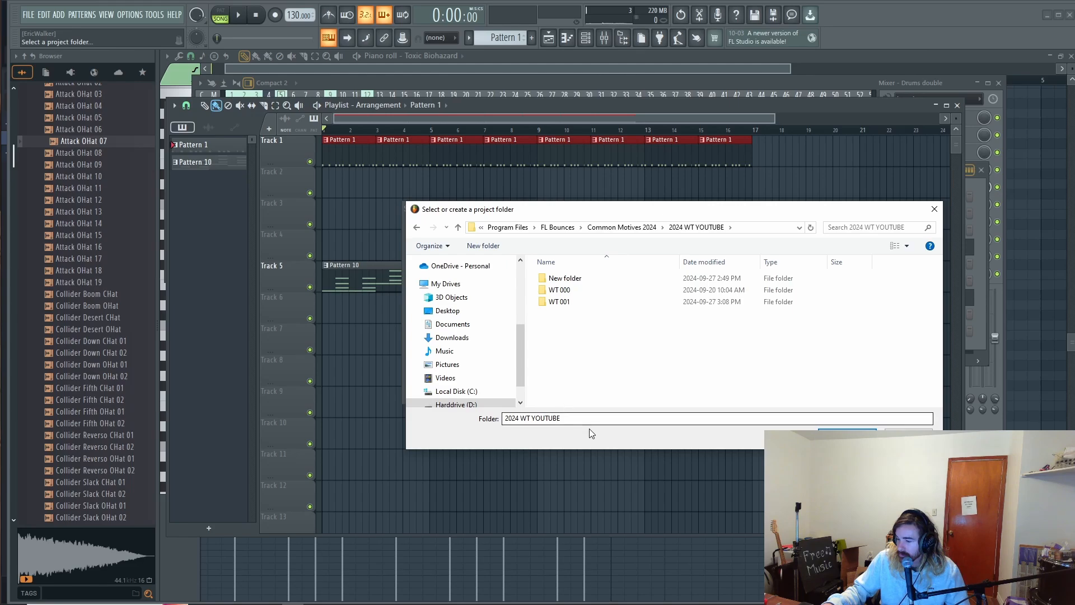
{"action": "left_click", "coordinate": [837, 432]}
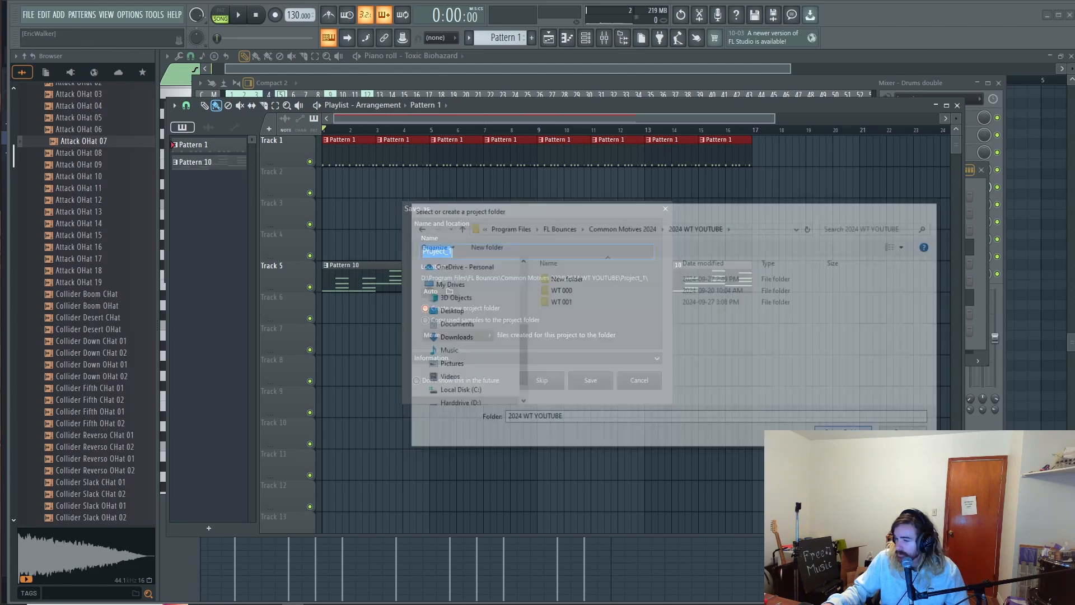
{"action": "type", "text": "WT"}
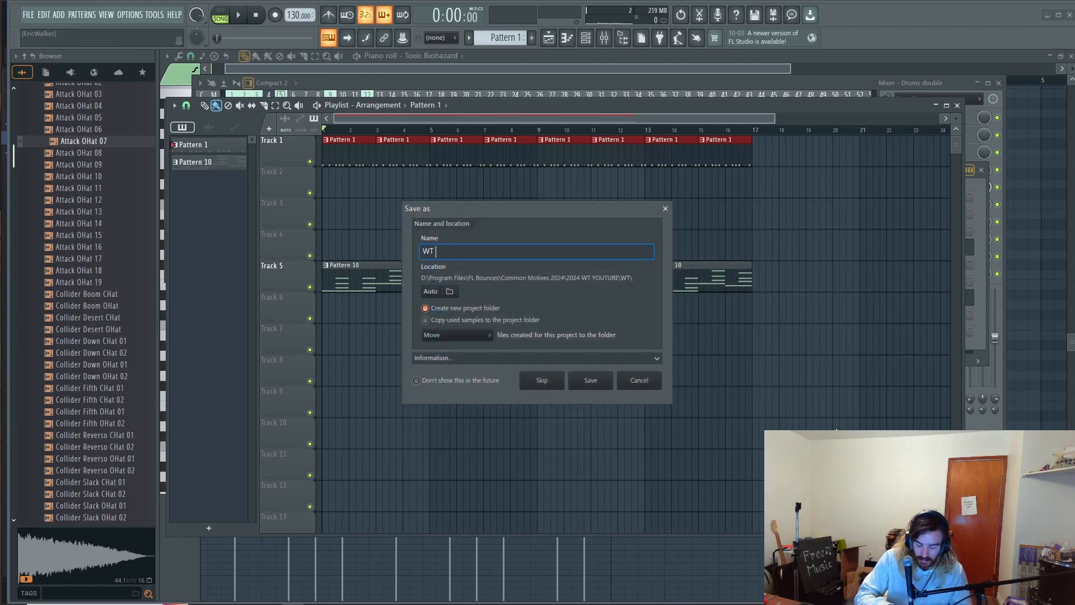
{"action": "type", "text": " 002"}
{"action": "key", "text": "Return"}
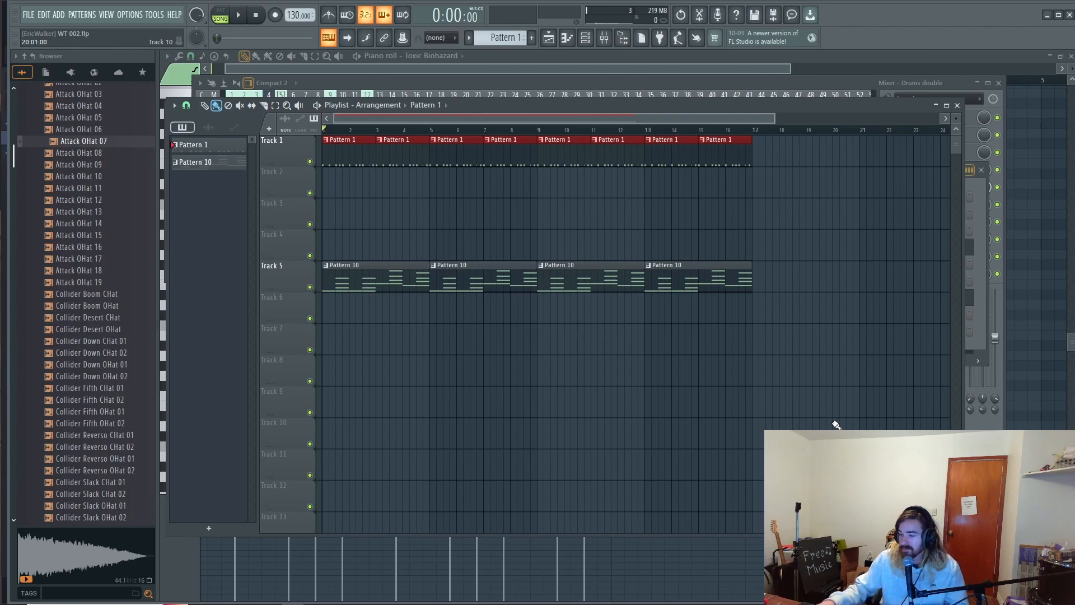
Insert a Sytrus channel above Toxic Biohazard in the channel rack and load its Default preset.
{"action": "left_click", "coordinate": [585, 38]}
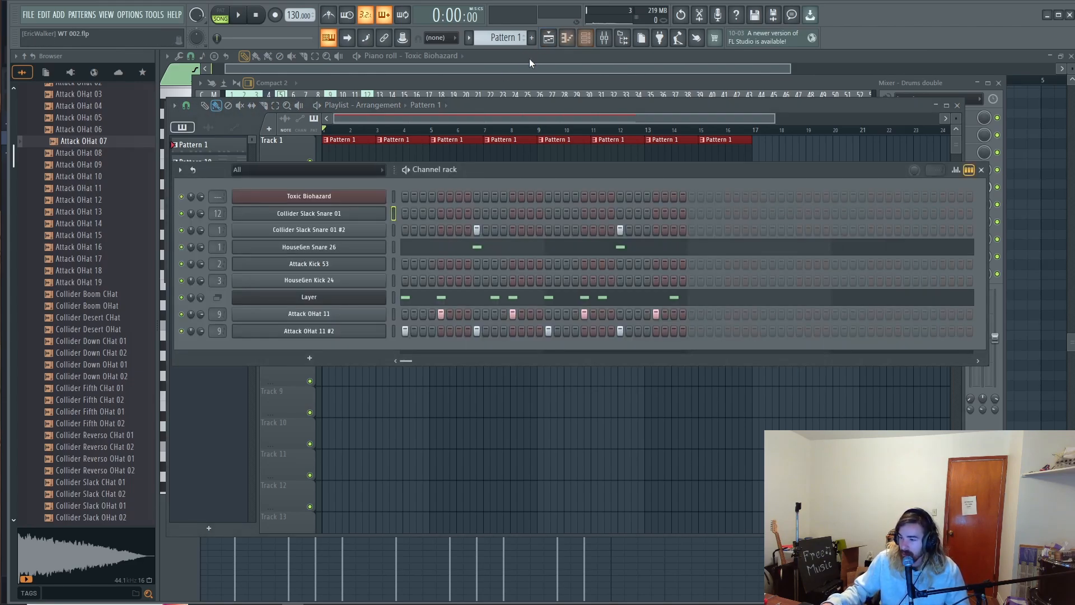
{"action": "right_click", "coordinate": [358, 200]}
{"action": "mouse_move", "coordinate": [474, 279]}
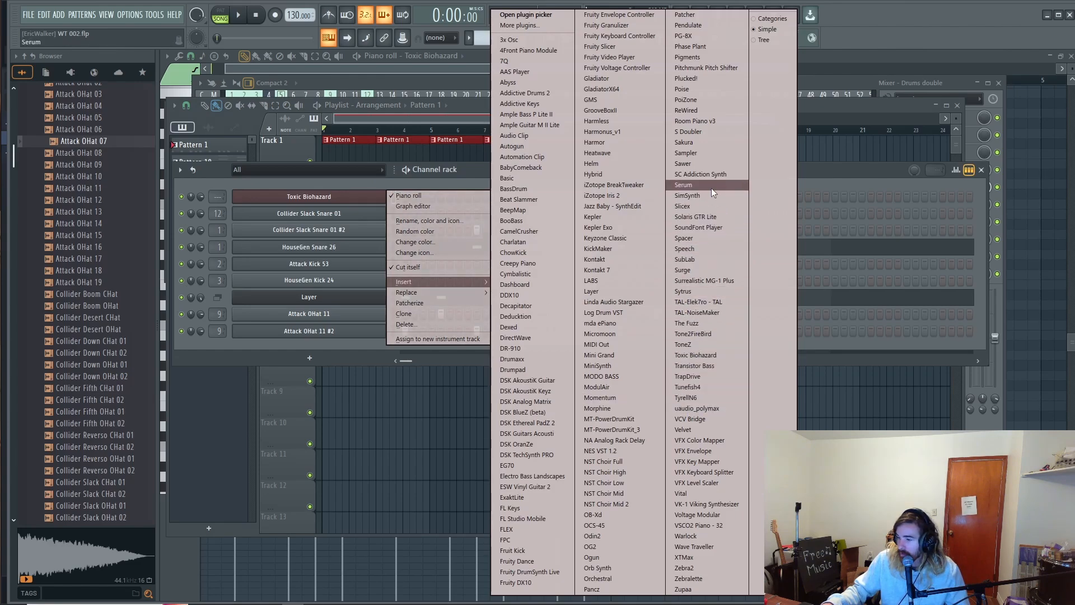
{"action": "left_click", "coordinate": [690, 291]}
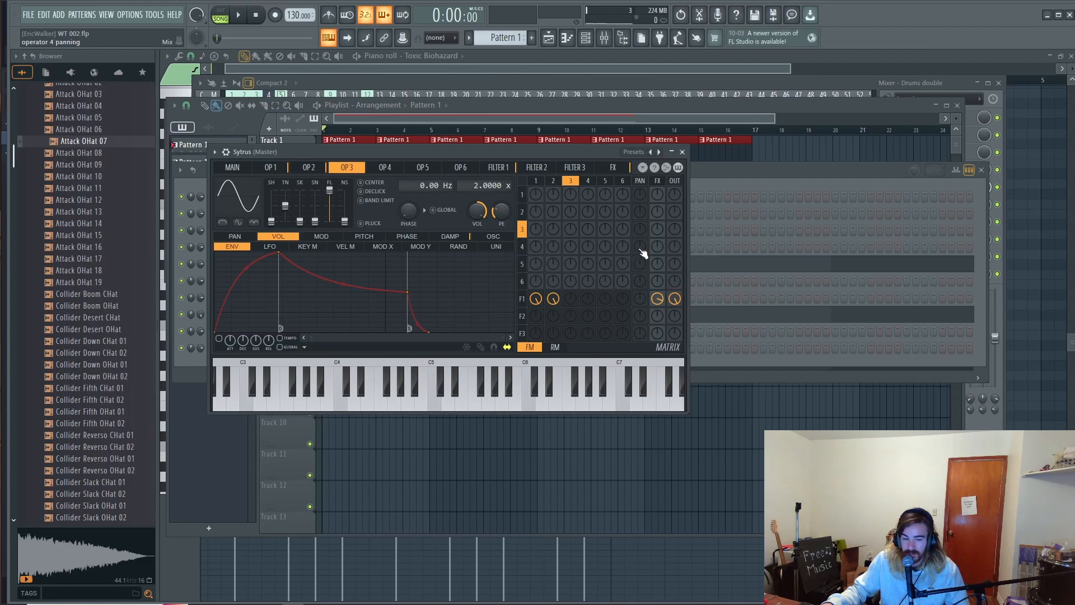
{"action": "left_click", "coordinate": [661, 152]}
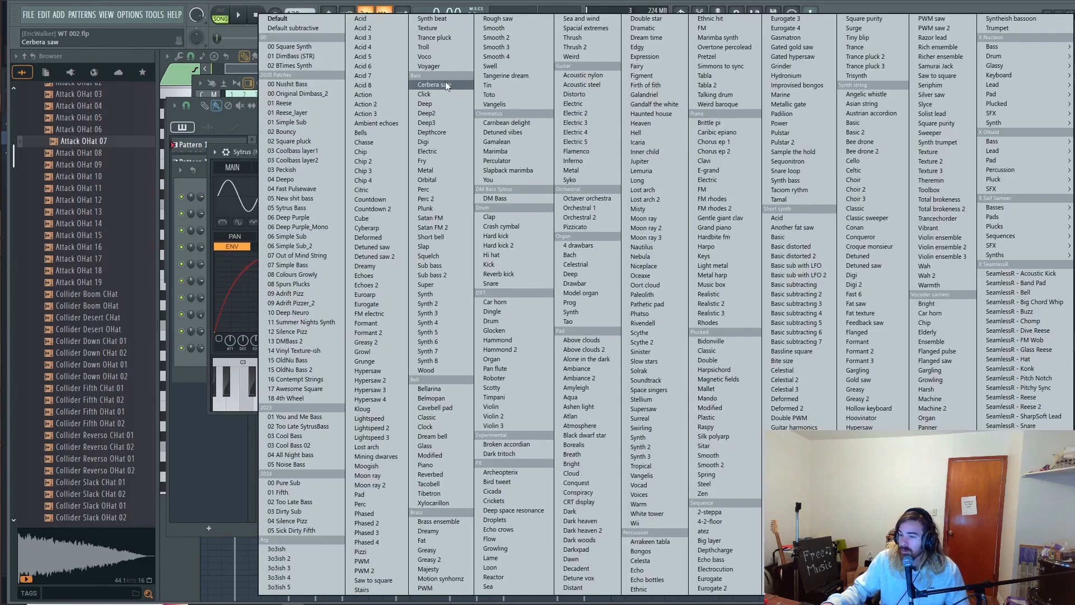
{"action": "left_click", "coordinate": [329, 20]}
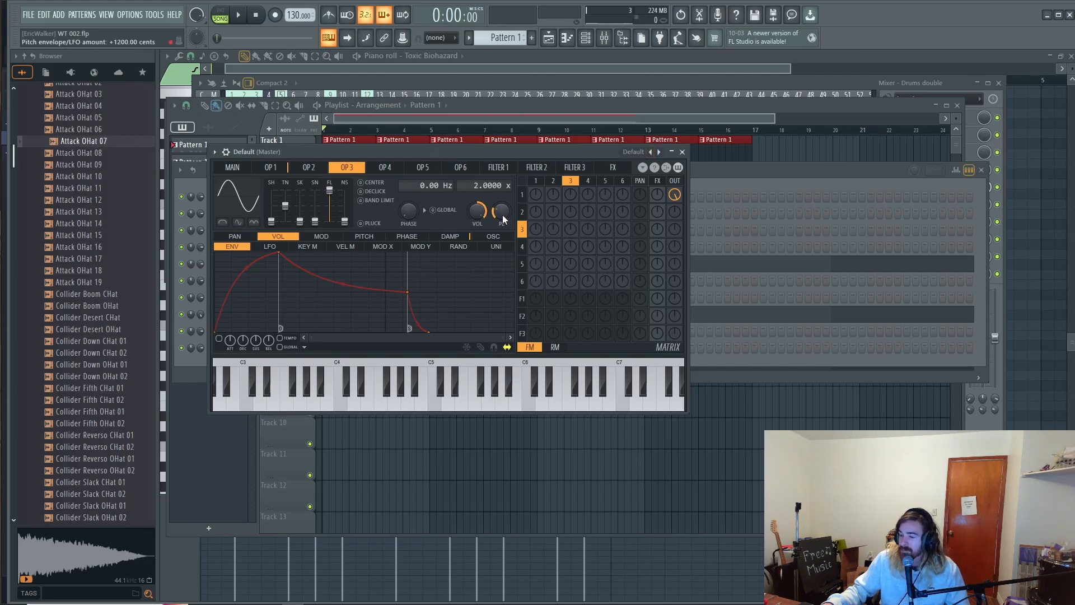
Reshape operator 1's volume envelope with an instant attack, a short decay and a long release, testing it with notes.
{"action": "left_click", "coordinate": [271, 168]}
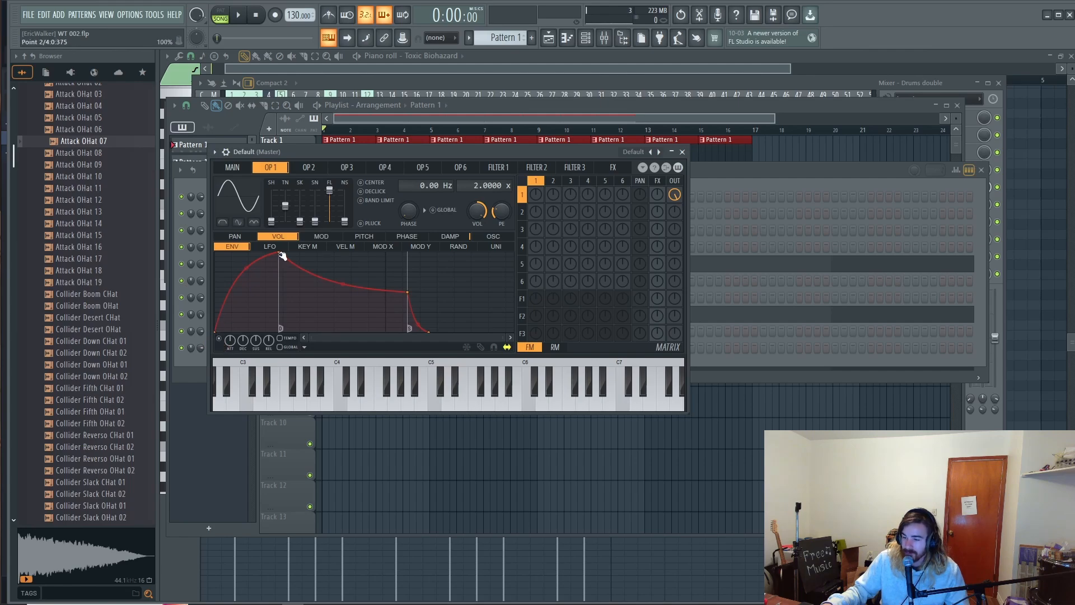
{"action": "left_click_drag", "start_coordinate": [283, 256], "coordinate": [216, 255]}
{"action": "left_click_drag", "start_coordinate": [343, 292], "coordinate": [238, 286]}
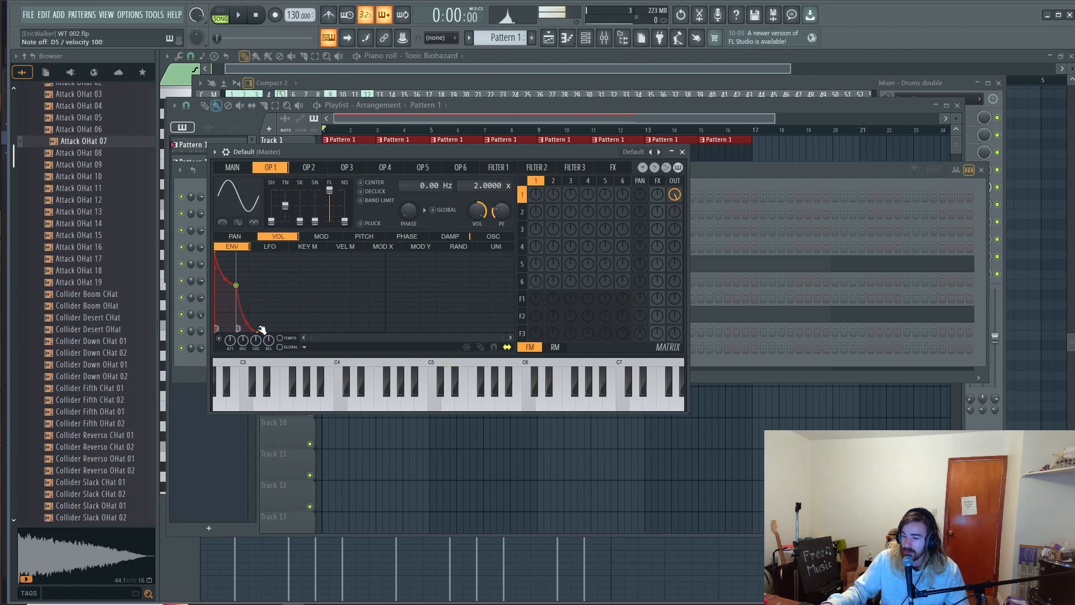
{"action": "left_click_drag", "start_coordinate": [266, 331], "coordinate": [347, 332]}
{"action": "key", "text": "w"}
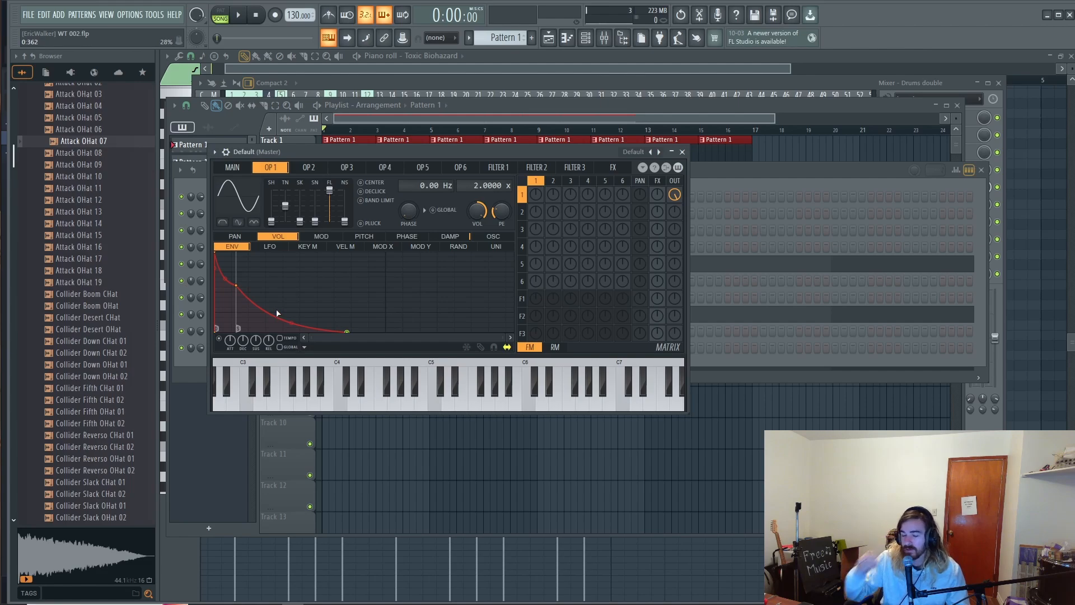
{"action": "key", "text": "w"}
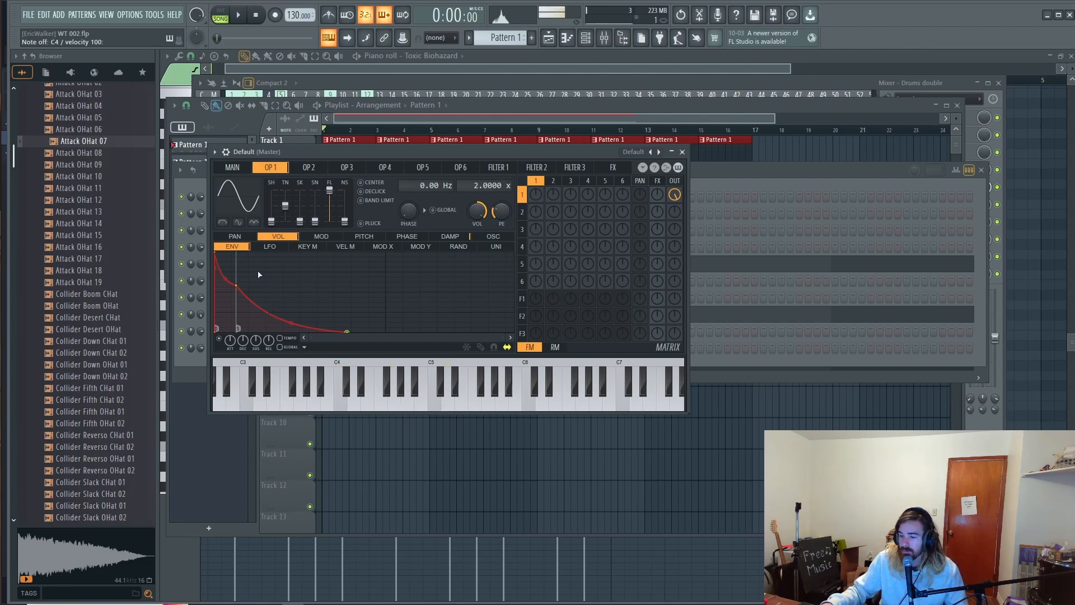
{"action": "key", "text": "w"}
Shorten the decay of operator 1's volume envelope further and audition the pluck with several notes.
{"action": "left_click_drag", "start_coordinate": [240, 284], "coordinate": [222, 271]}
{"action": "key", "text": "b"}
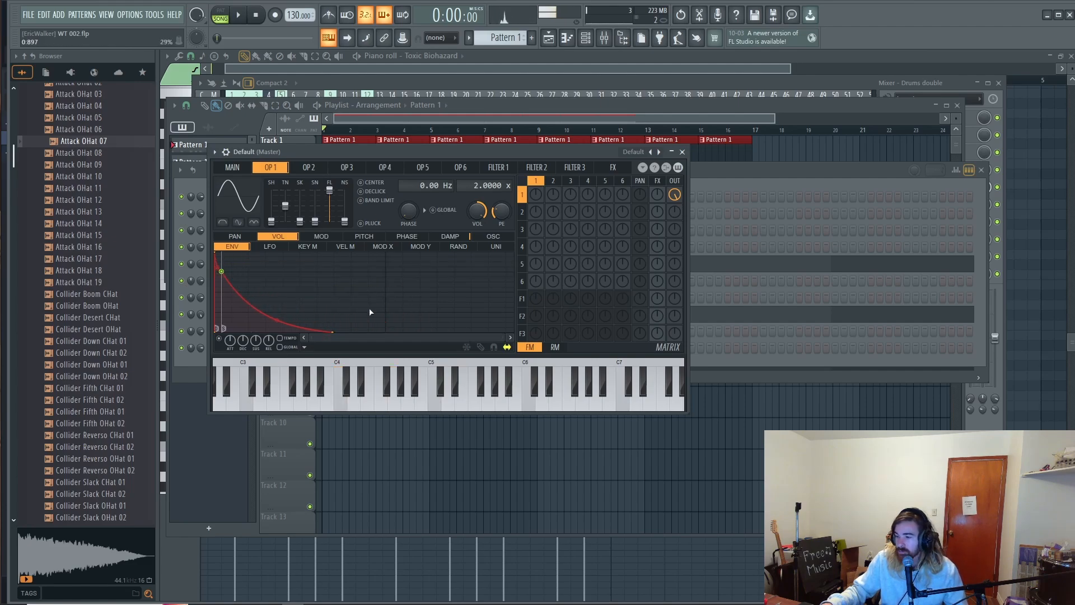
{"action": "key", "text": "t"}
{"action": "key", "text": "r"}
{"action": "key", "text": "w"}
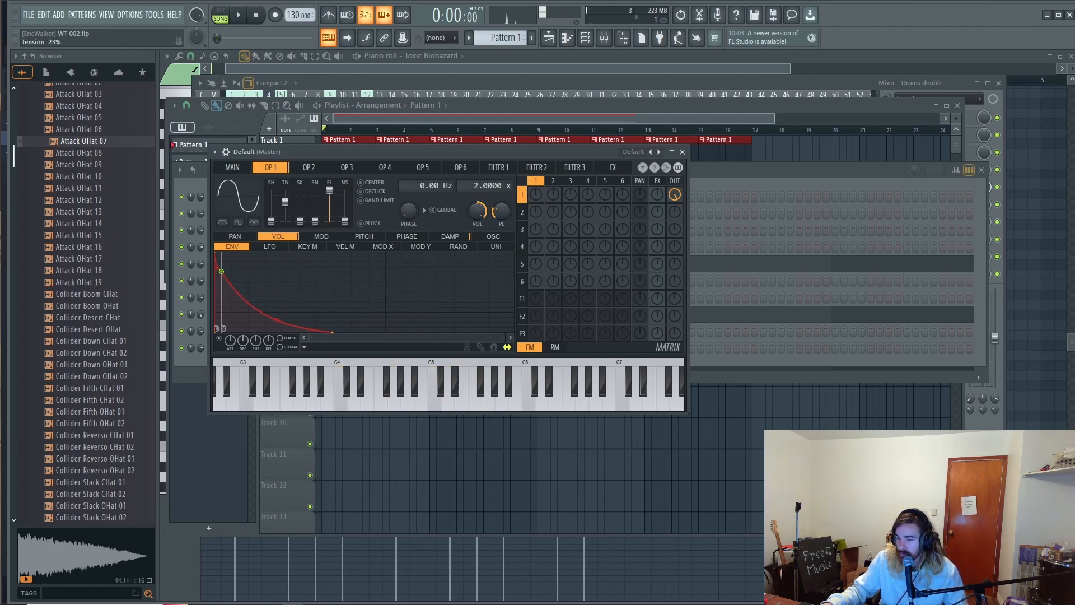
Raise operator 1's shape, tension and skew to turn its sine into a near-square wave, playing test notes.
{"action": "mouse_move", "coordinate": [285, 206]}
{"action": "left_mouse_down"}
{"action": "mouse_move", "coordinate": [285, 195]}
{"action": "mouse_move", "coordinate": [272, 208]}
{"action": "left_mouse_up"}
{"action": "key", "text": "r"}
{"action": "key", "text": "r"}
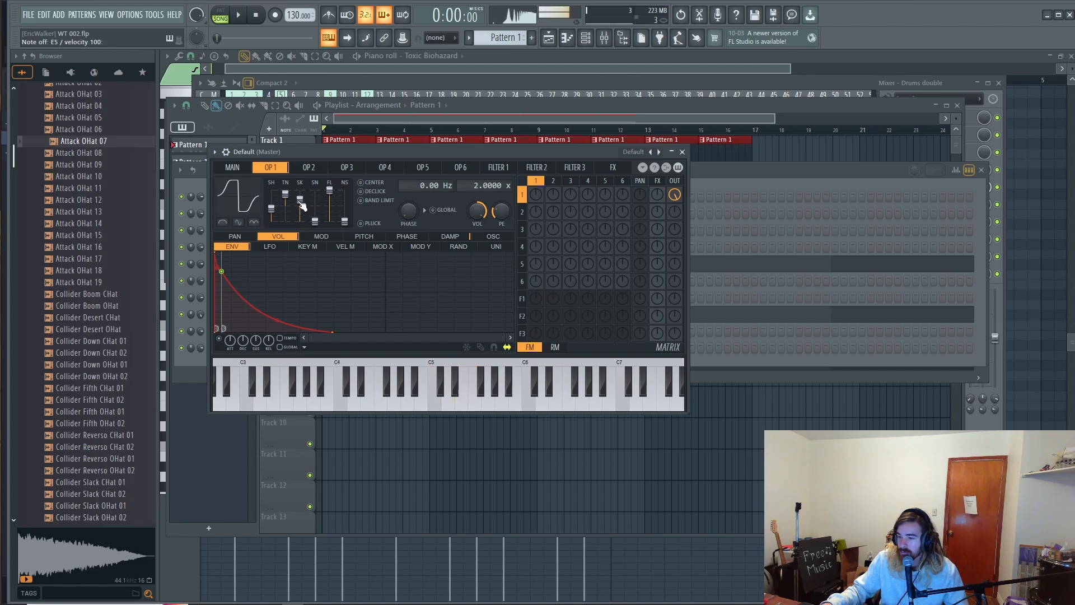
{"action": "key", "text": "r"}
{"action": "key", "text": "q"}
{"action": "key", "text": "q"}
{"action": "key", "text": "e"}
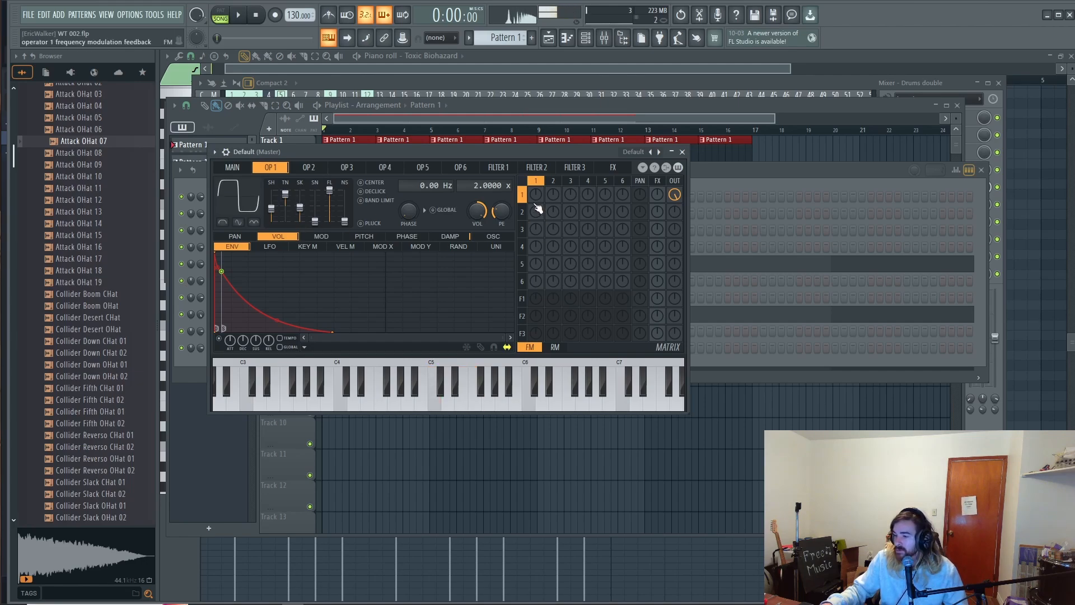
Add frequency modulation feedback from operator 1 to itself in the matrix while auditioning notes.
{"action": "key", "text": "q"}
{"action": "key", "text": "r"}
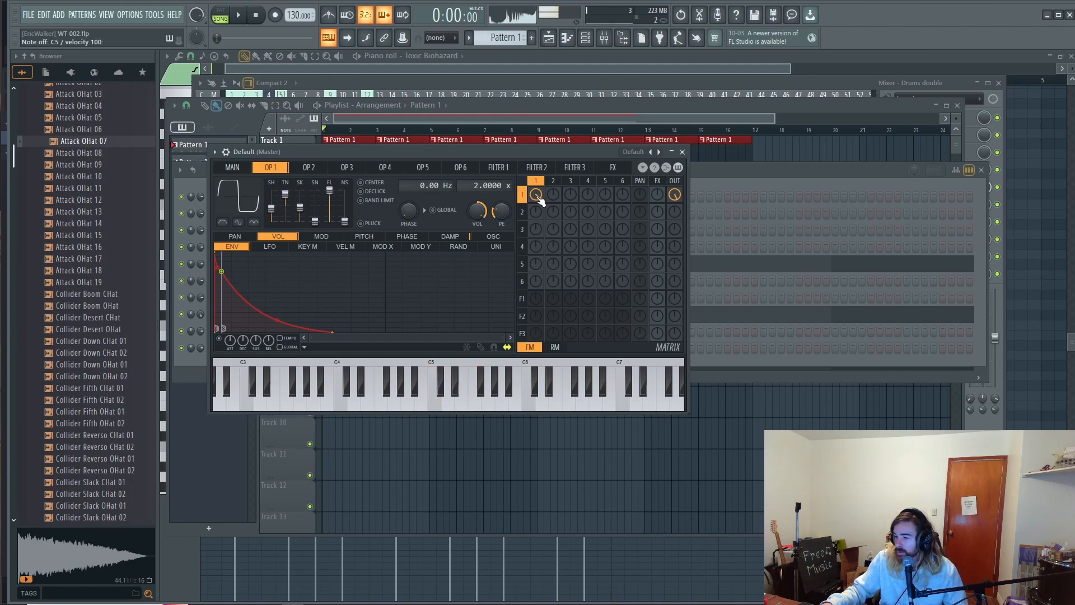
{"action": "key", "text": "r"}
{"action": "key", "text": "r"}
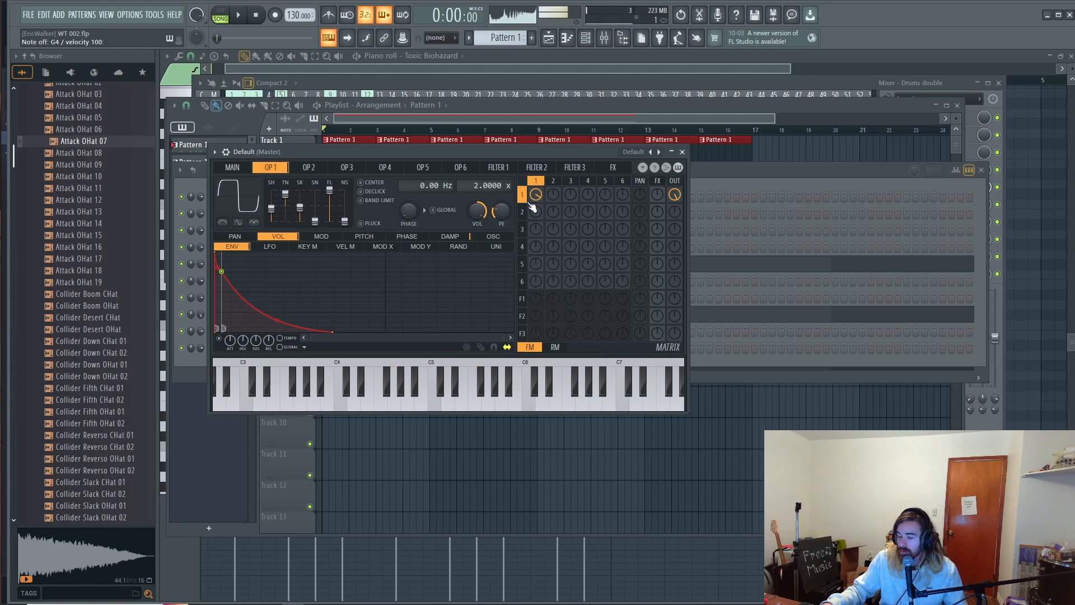
{"action": "key", "text": "n"}
{"action": "key", "text": "e"}
Bring the channel rack forward and switch the active pattern to Pattern 10.
{"action": "left_click", "coordinate": [734, 187]}
{"action": "key", "text": "q"}
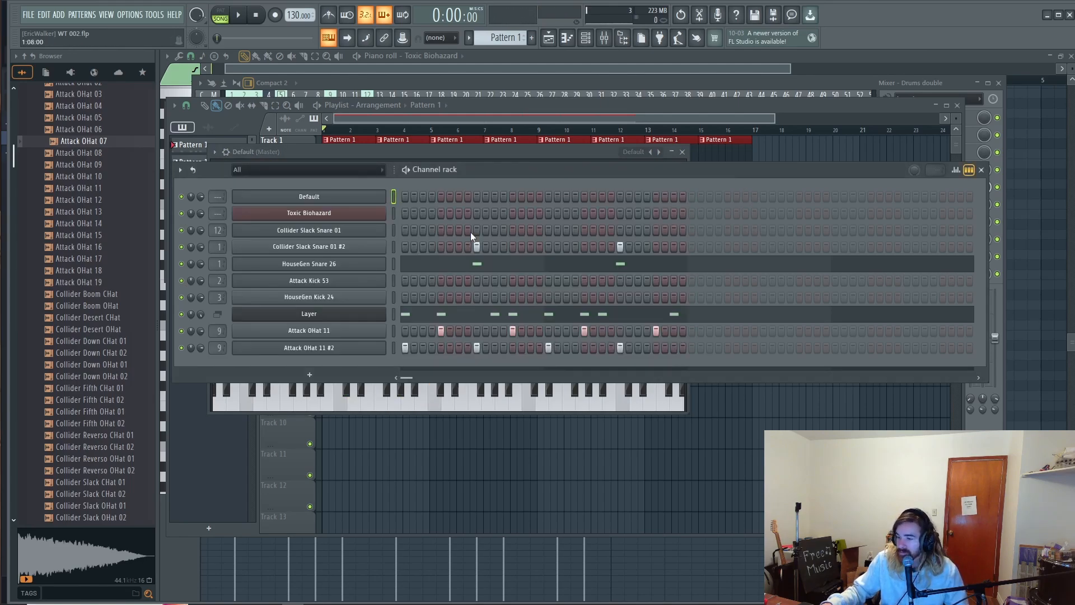
{"action": "left_click_drag", "start_coordinate": [510, 37], "coordinate": [510, 31]}
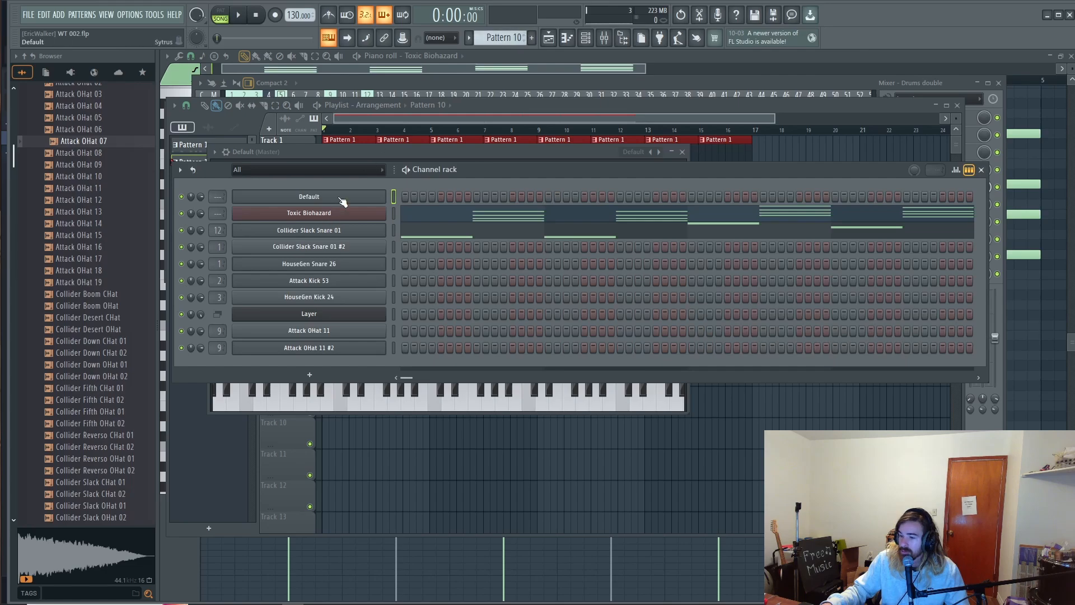
Open the Default channel's piano roll and place an A4 note at the start of bar 1, shortened to two steps.
{"action": "right_click", "coordinate": [343, 199]}
{"action": "left_click", "coordinate": [411, 191]}
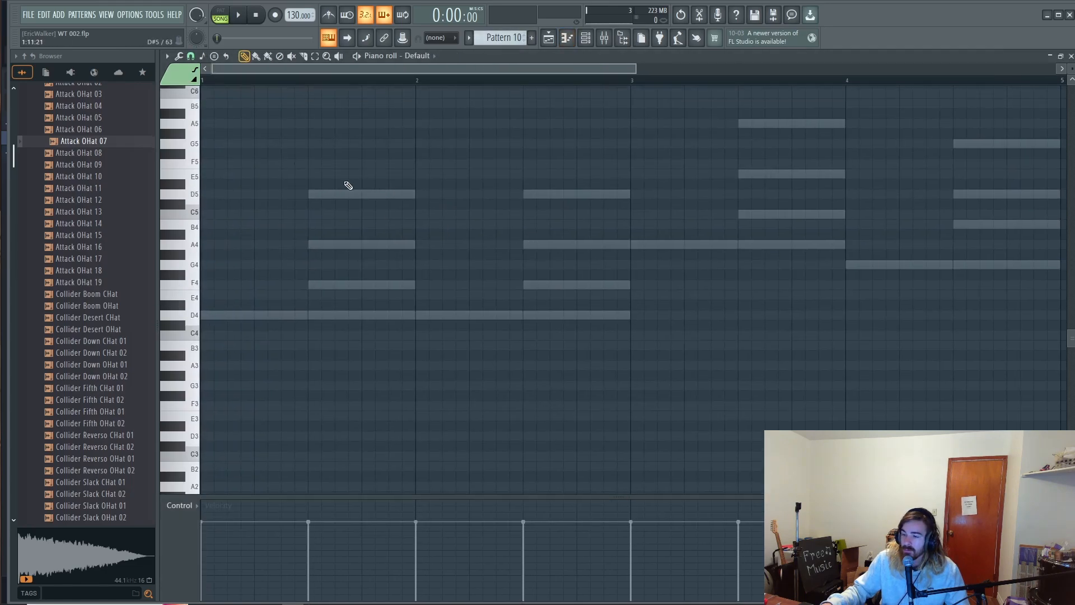
{"action": "left_click", "coordinate": [235, 193]}
{"action": "left_click_drag", "start_coordinate": [234, 194], "coordinate": [206, 249]}
{"action": "key", "text": "space"}
{"action": "key", "text": "space"}
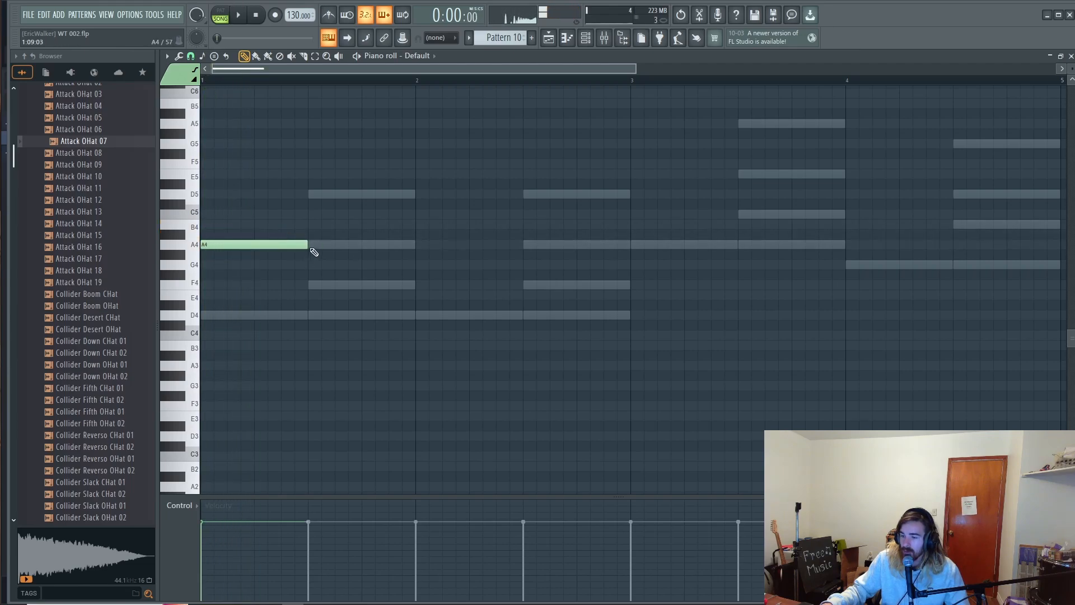
{"action": "left_click_drag", "start_coordinate": [308, 246], "coordinate": [244, 251]}
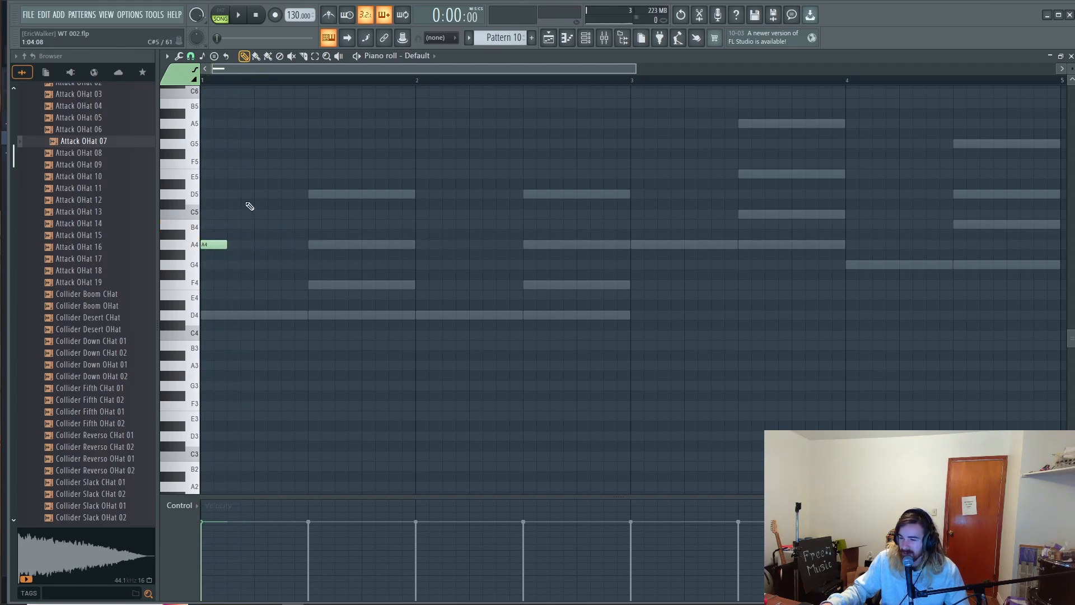
Add short D5, A5 and G5 notes in succession after the A4 in bar 1 and play the phrase back.
{"action": "left_click", "coordinate": [230, 194]}
{"action": "left_click", "coordinate": [256, 124]}
{"action": "left_click", "coordinate": [283, 144]}
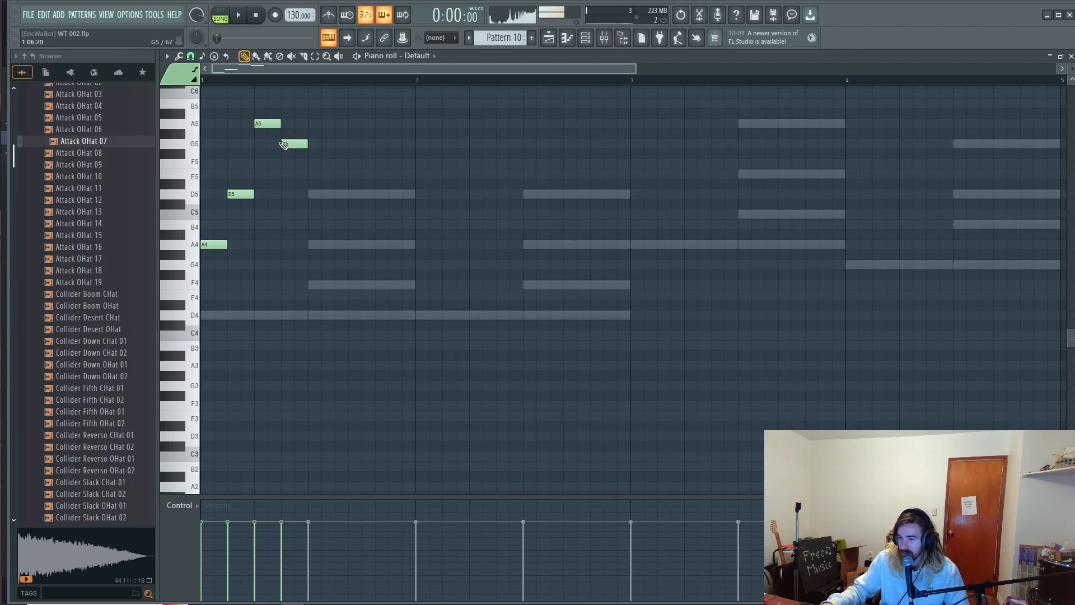
{"action": "key", "text": "space"}
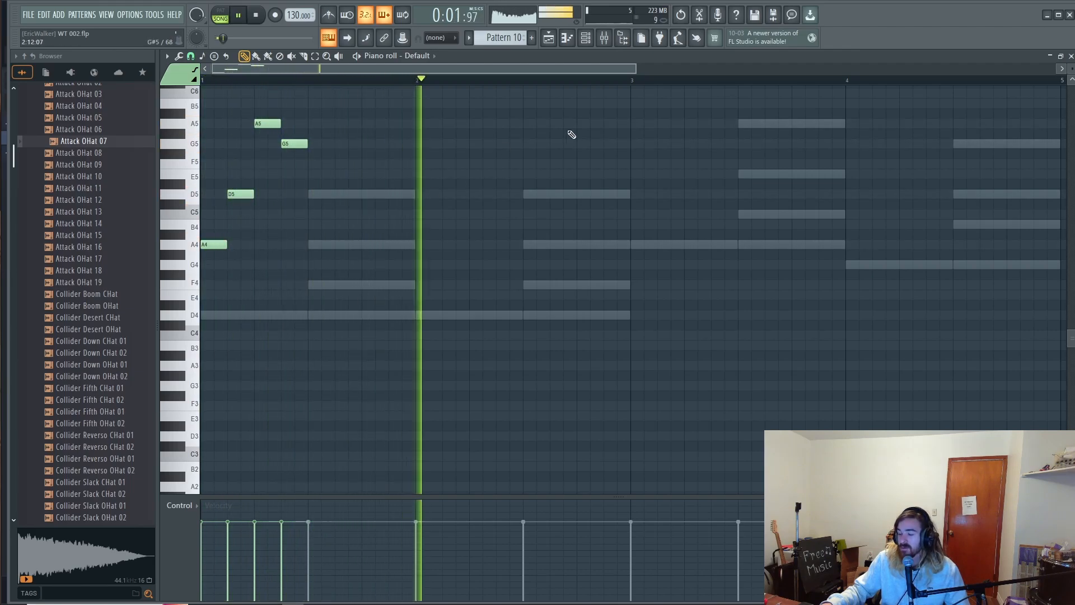
{"action": "key", "text": "space"}
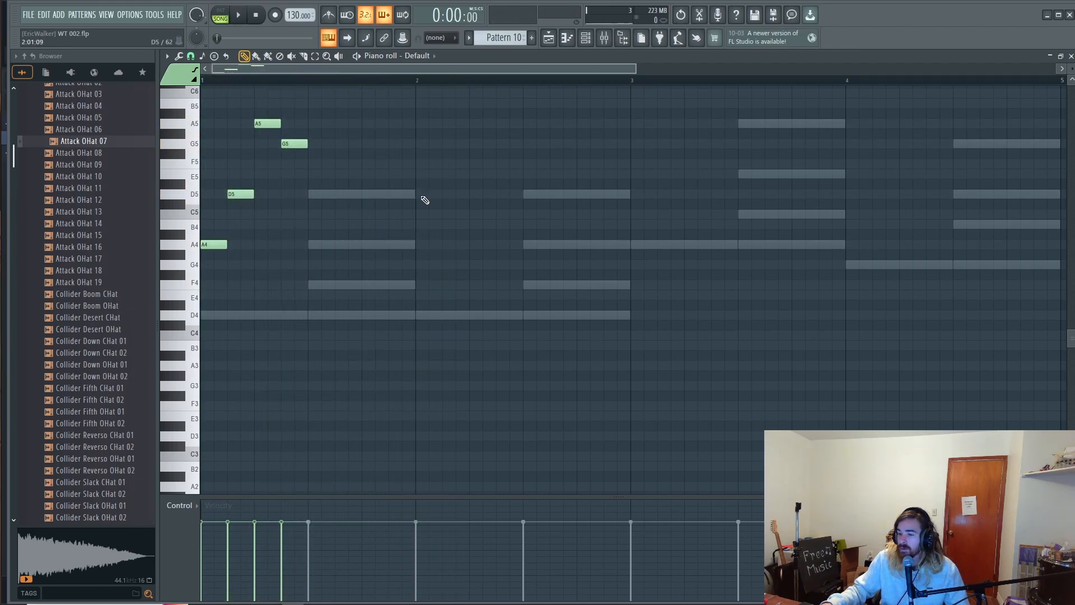
Enter consecutive short D5, F5, E5 and A4 notes from the start of bar 2 and play the melody back.
{"action": "left_click", "coordinate": [419, 194]}
{"action": "left_click", "coordinate": [445, 164]}
{"action": "left_click", "coordinate": [481, 175]}
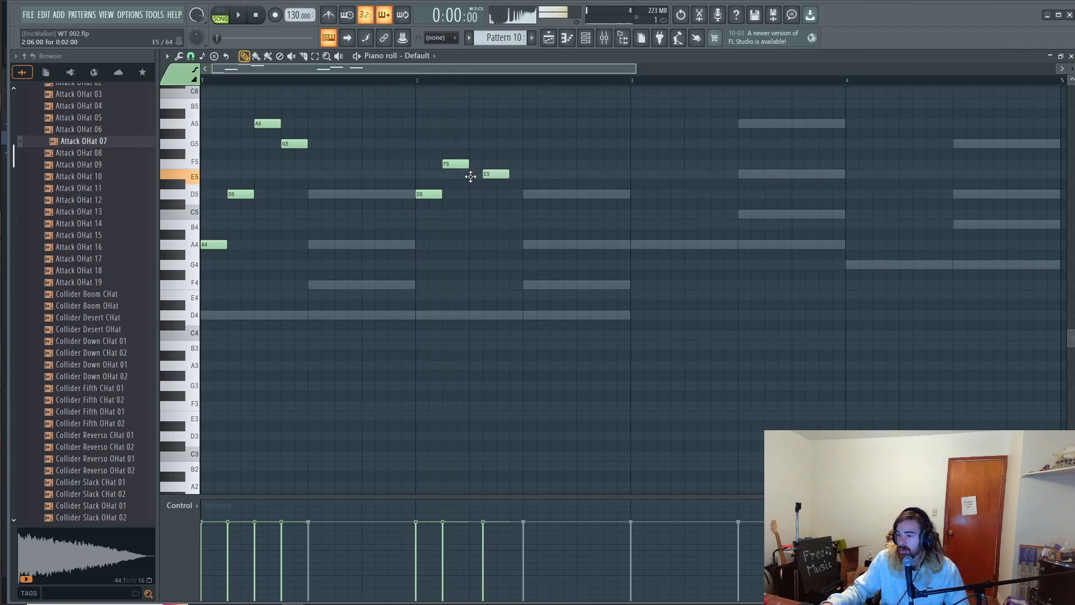
{"action": "left_click", "coordinate": [496, 245]}
{"action": "key", "text": "space"}
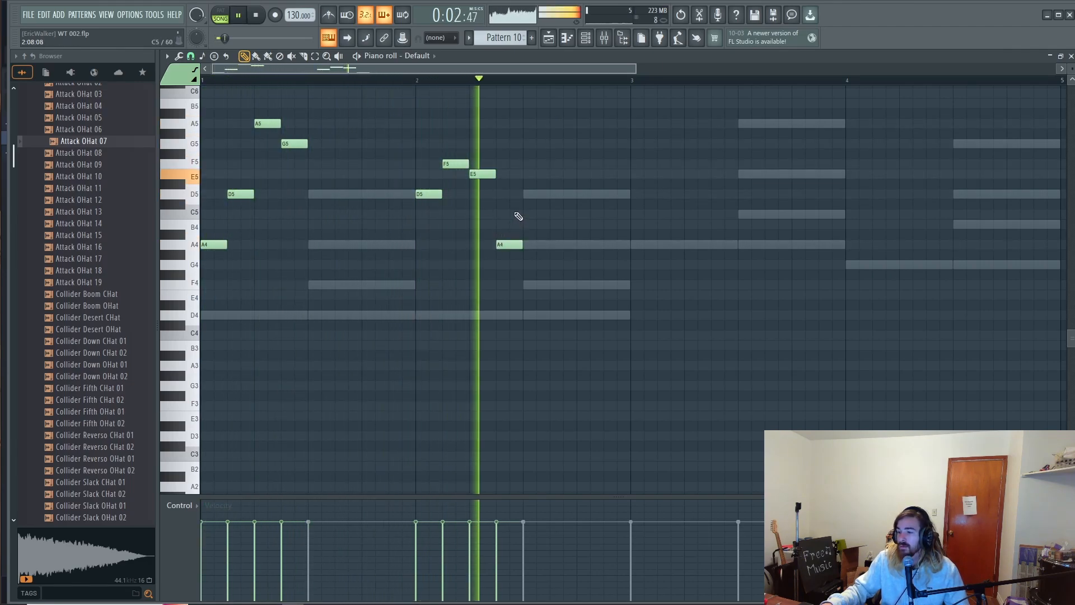
{"action": "key", "text": "space"}
Enter consecutive short F5, E5, A4 and C5 notes from the start of bar 3.
{"action": "scroll", "coordinate": [772, 240], "scroll_direction": "up", "scroll_amount": 1}
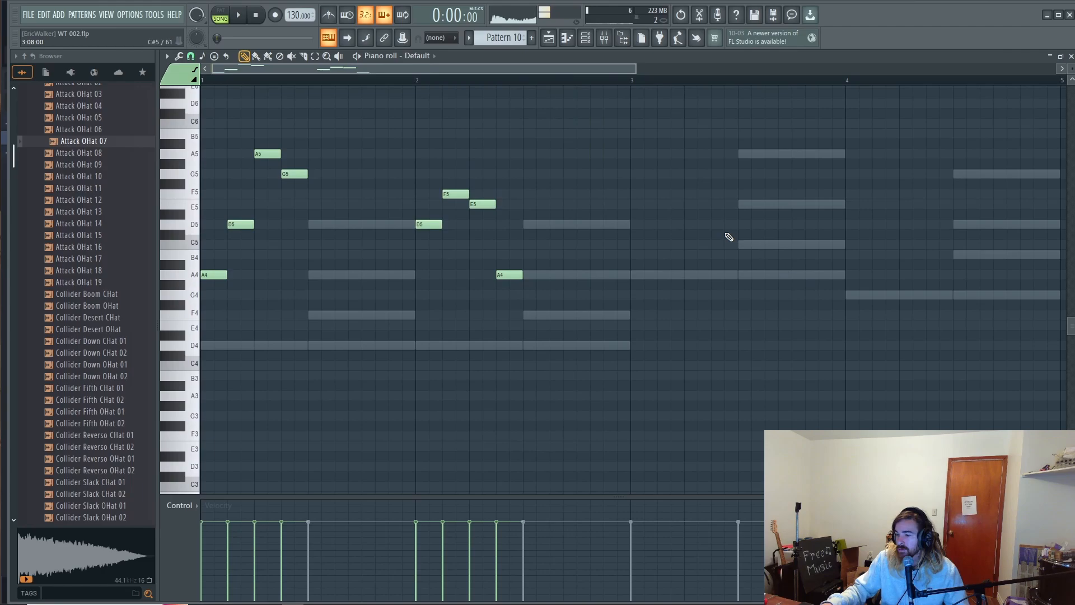
{"action": "left_click", "coordinate": [621, 184]}
{"action": "left_click_drag", "start_coordinate": [625, 187], "coordinate": [634, 194]}
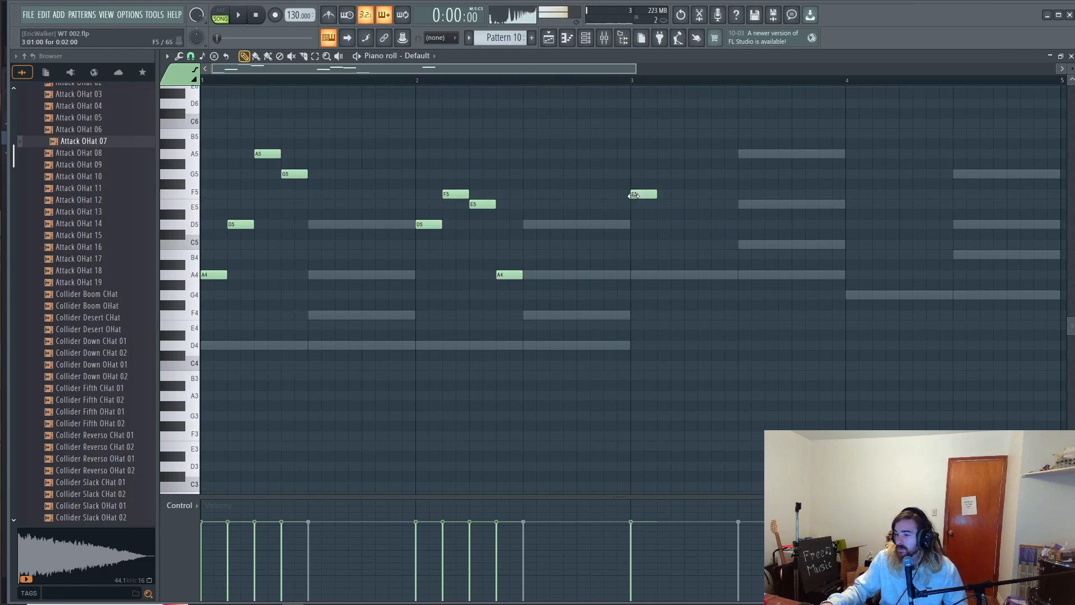
{"action": "left_click", "coordinate": [668, 205]}
{"action": "left_click", "coordinate": [684, 273]}
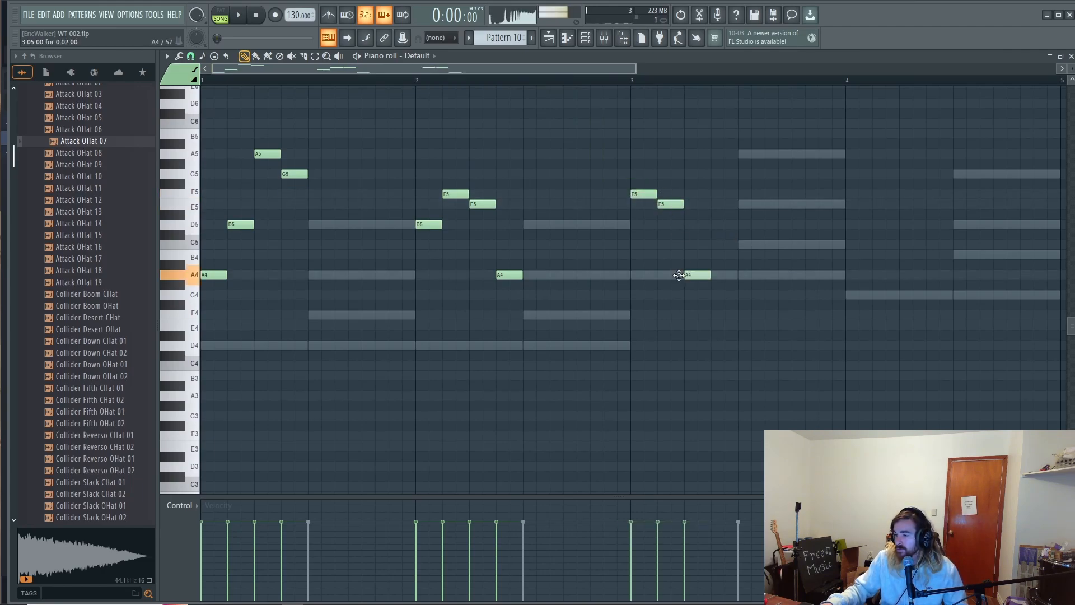
{"action": "left_click", "coordinate": [717, 244]}
Enter consecutive short A5, C6, G5 and D5 notes from the start of bar 4 and play the whole melody.
{"action": "scroll", "coordinate": [741, 220], "scroll_direction": "right", "scroll_amount": 2}
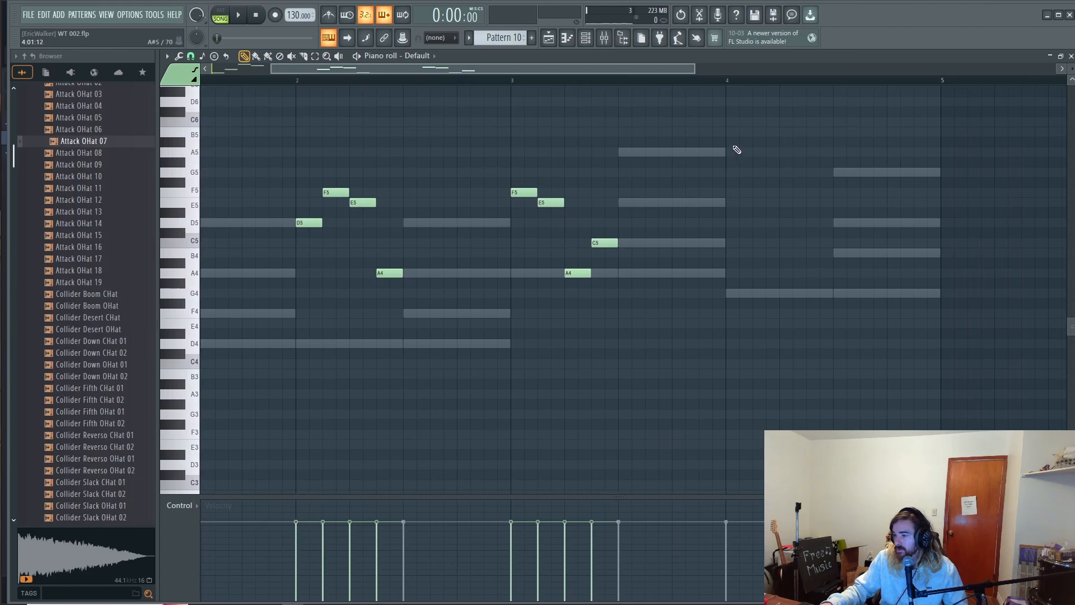
{"action": "left_click", "coordinate": [731, 152]}
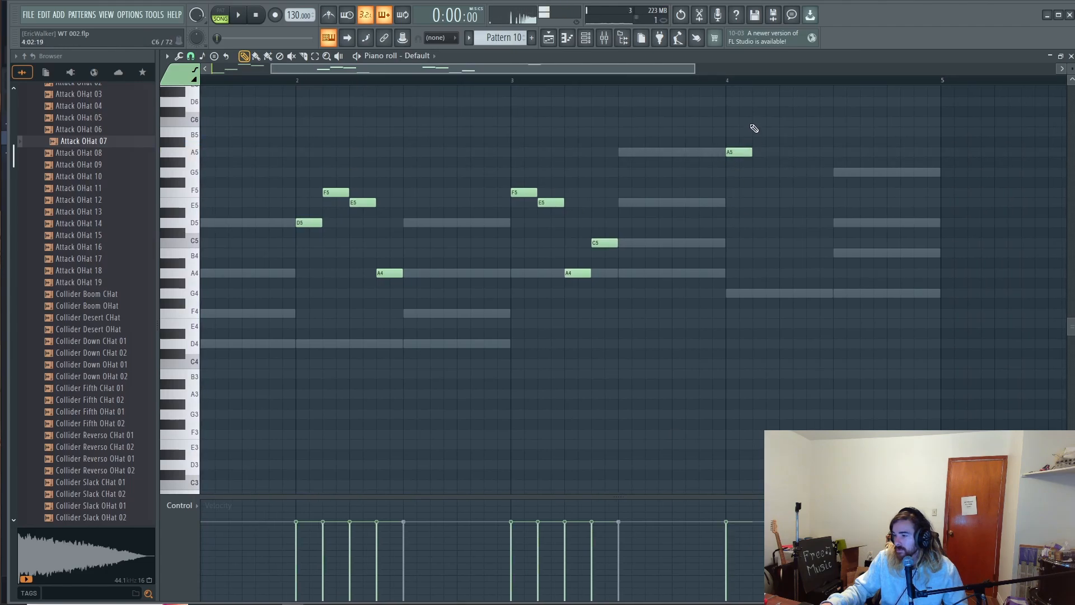
{"action": "left_click", "coordinate": [761, 122]}
{"action": "left_click", "coordinate": [785, 172]}
{"action": "left_click", "coordinate": [811, 223]}
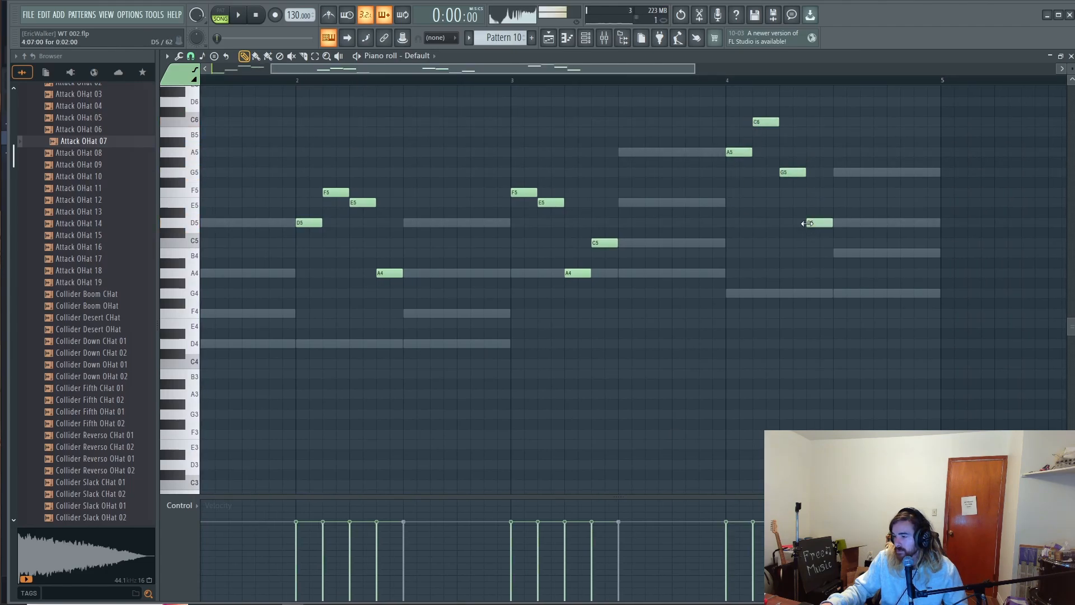
{"action": "key", "text": "space"}
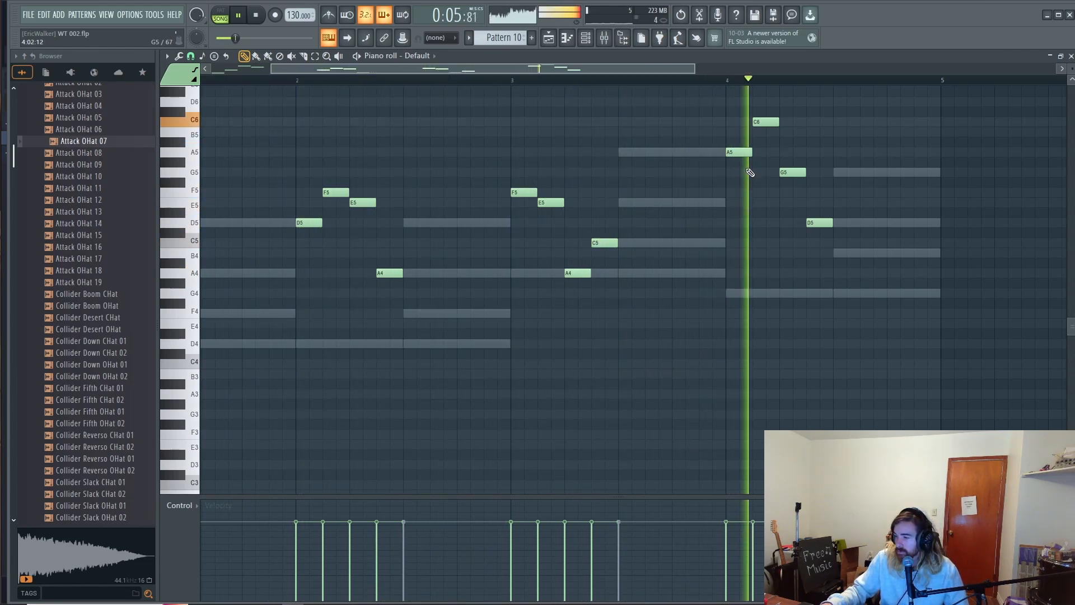
{"action": "scroll", "coordinate": [538, 84], "scroll_direction": "down", "scroll_amount": 4}
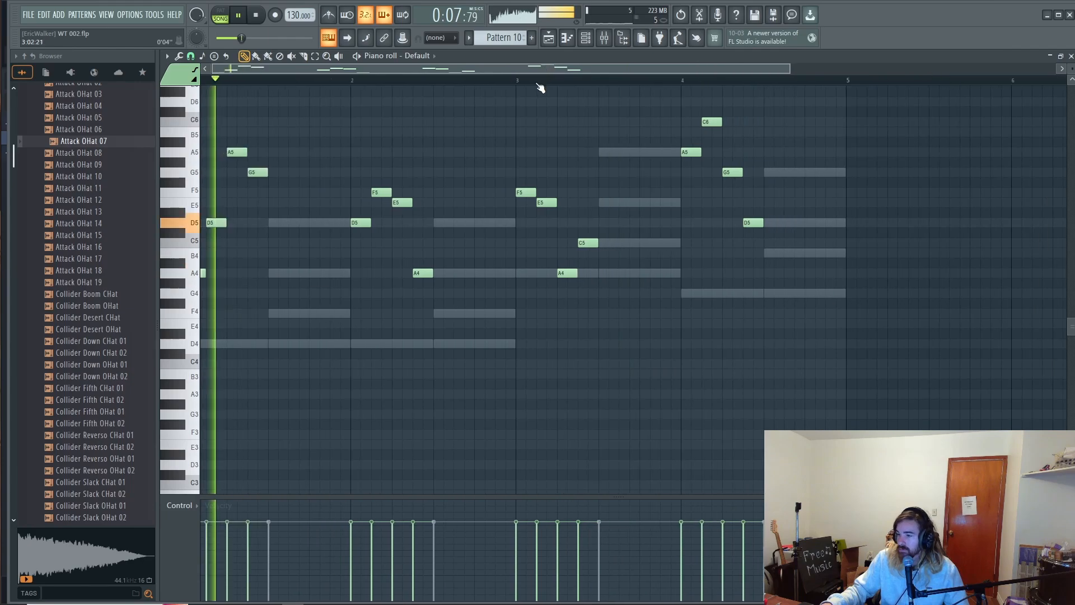
Route the Toxic Biohazard channel to mixer track 18 and the Default channel to track 19, and show the mixer.
{"action": "left_click", "coordinate": [584, 38]}
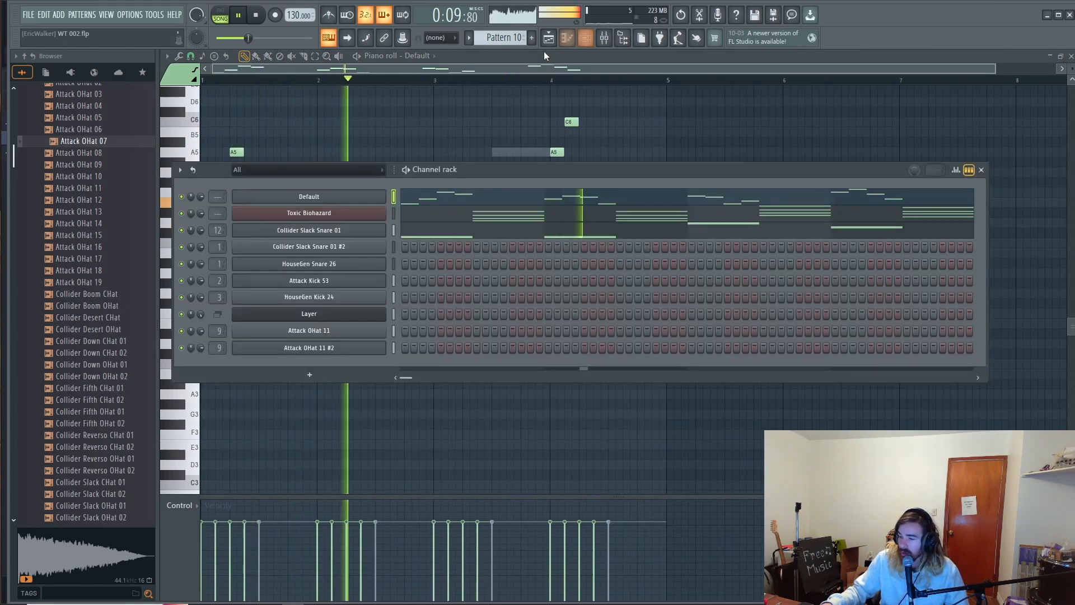
{"action": "key", "text": "space"}
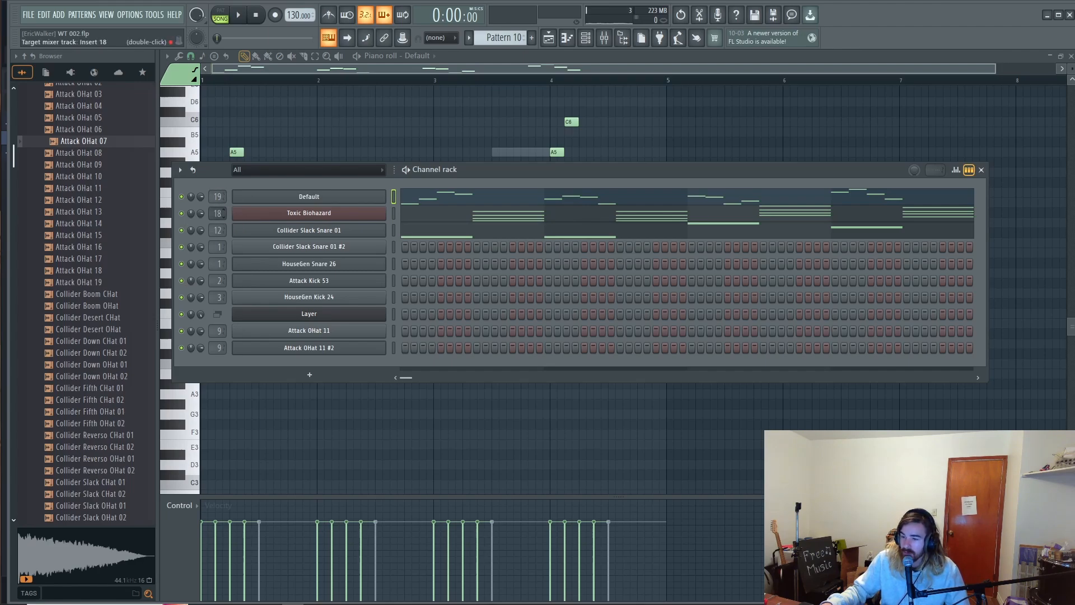
{"action": "left_click", "coordinate": [603, 38]}
Play the song and lower the volume of mixer track Insert 19 to 80%.
{"action": "key", "text": "space"}
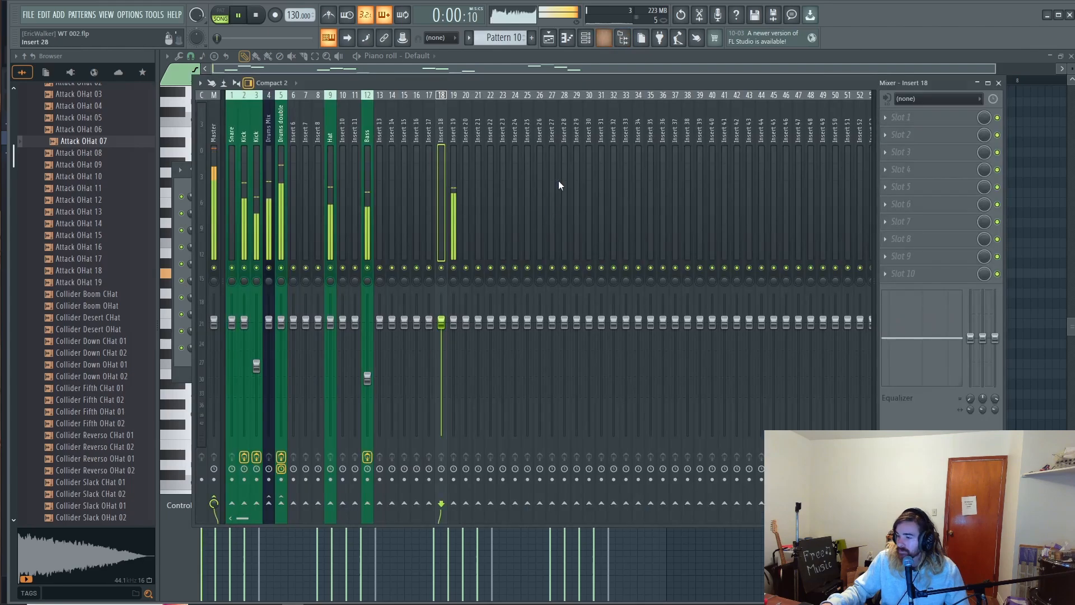
{"action": "left_click", "coordinate": [451, 257]}
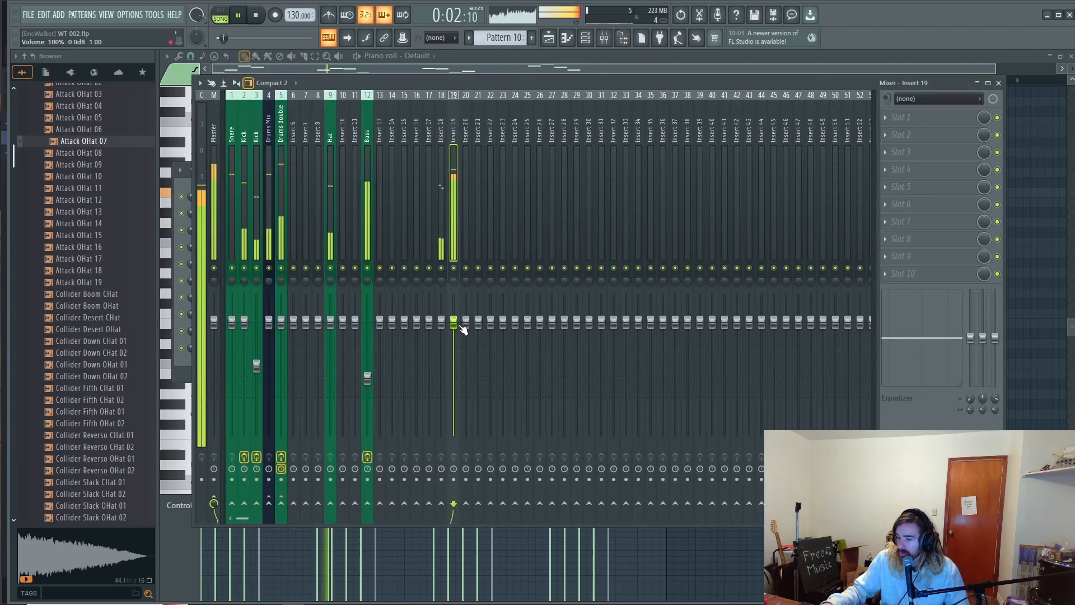
{"action": "left_click_drag", "start_coordinate": [454, 321], "coordinate": [453, 344]}
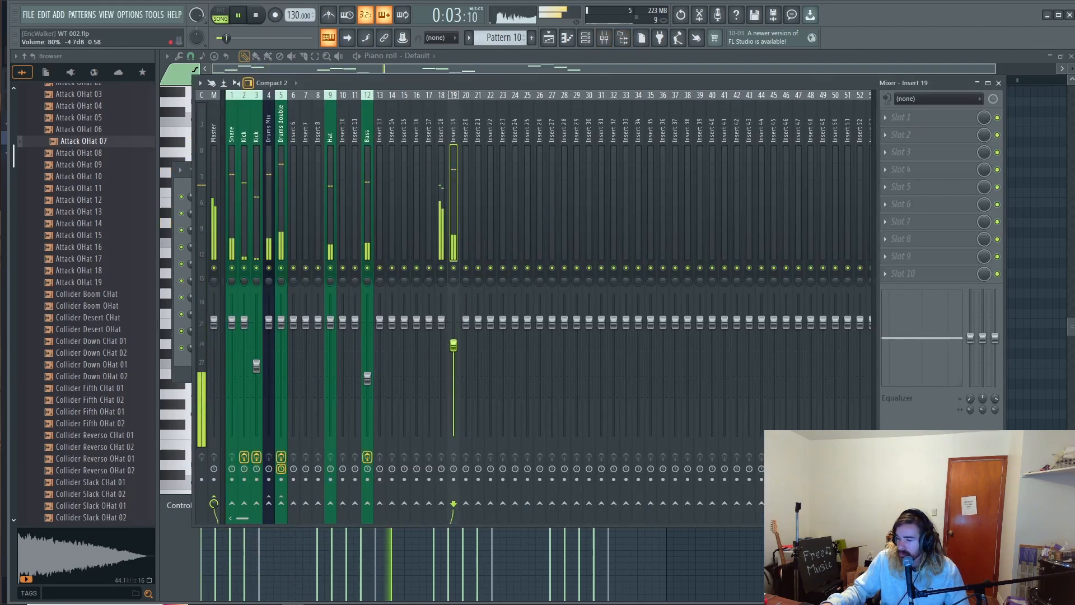
Solo Insert 18, add Fruity Parametric EQ 2 in its first slot and load the 20Hz + 18kHz cut preset.
{"action": "left_click", "coordinate": [442, 240]}
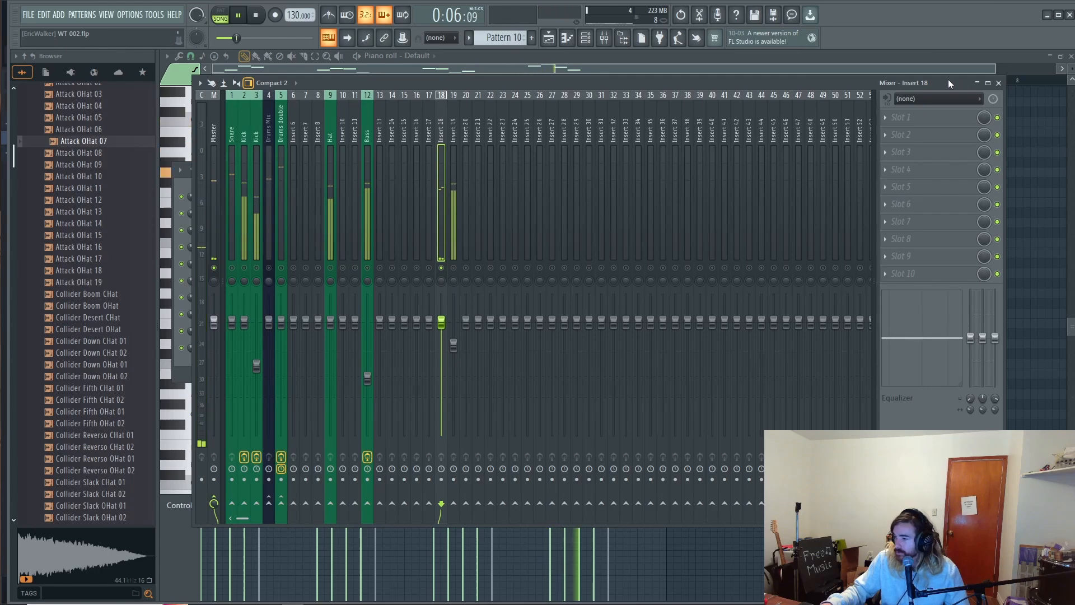
{"action": "left_click", "coordinate": [901, 117]}
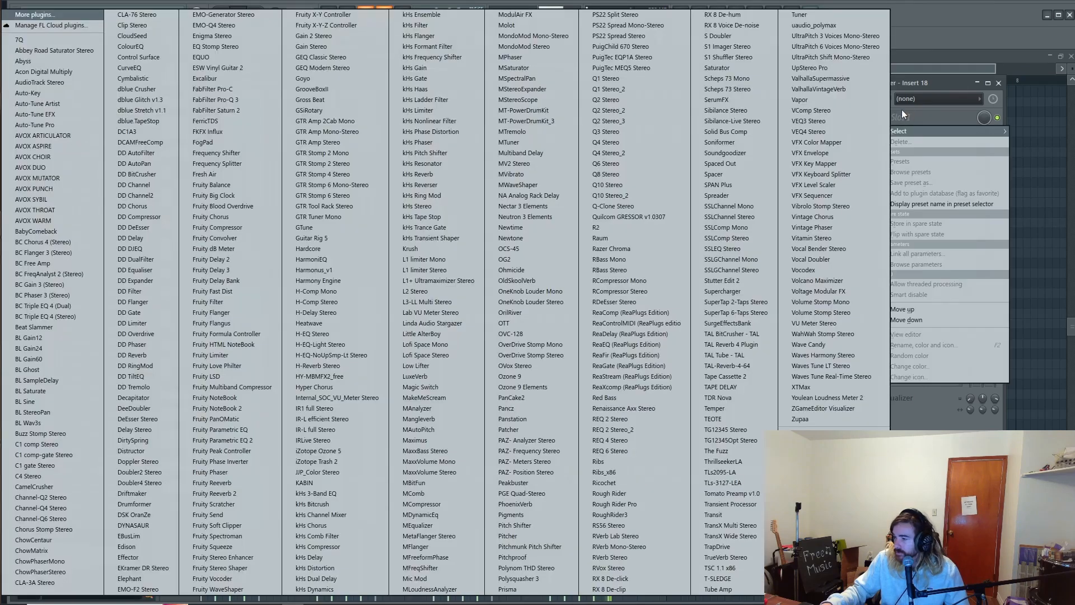
{"action": "left_click", "coordinate": [234, 440]}
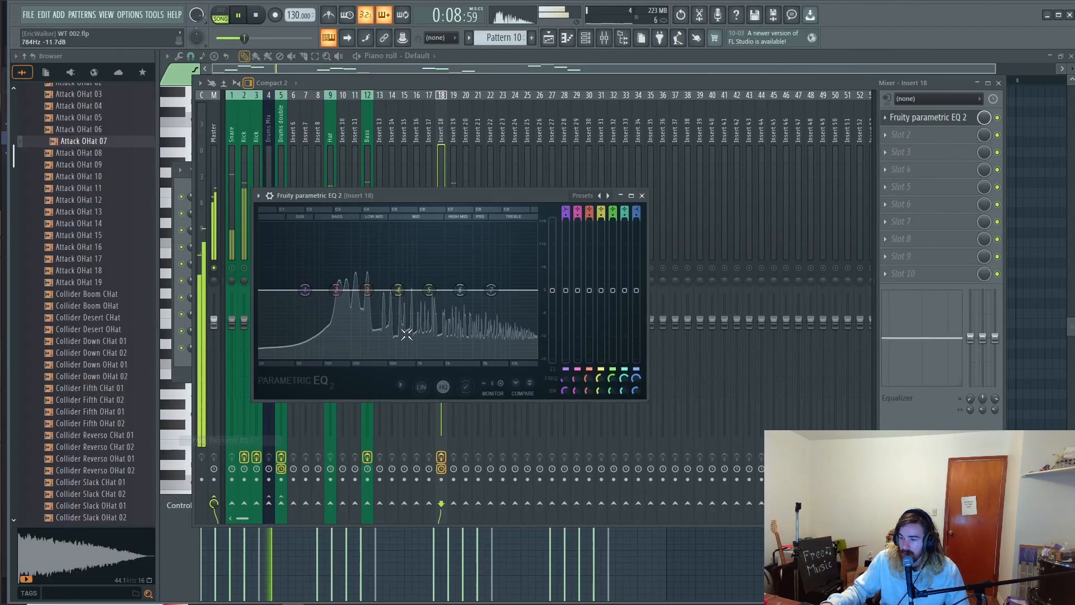
{"action": "left_click", "coordinate": [600, 195]}
{"action": "left_click", "coordinate": [620, 213]}
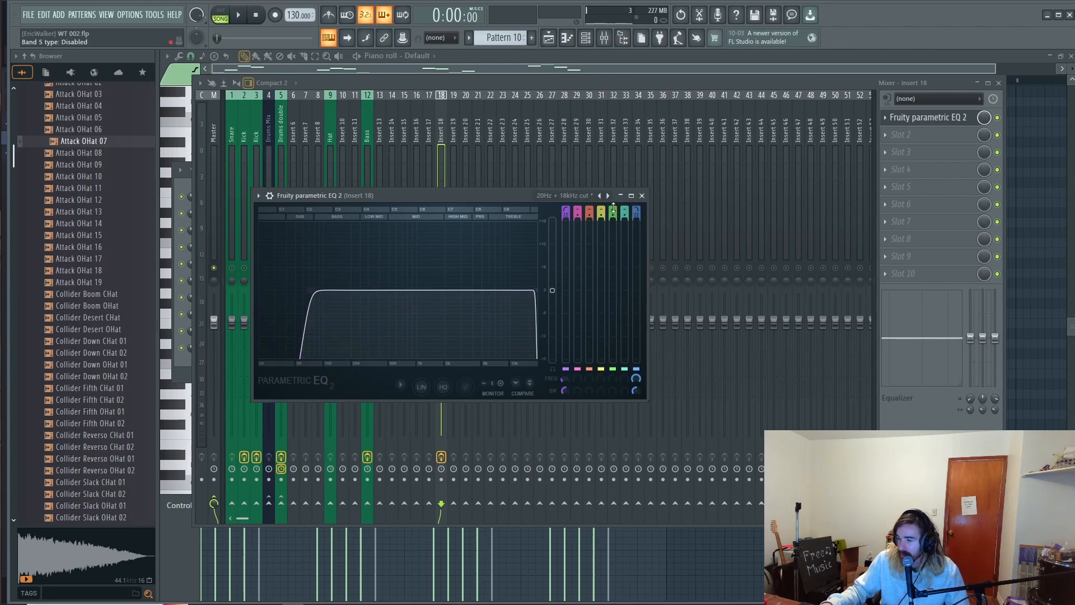
Change EQ band 5 on Insert 18 to a peaking filter and boost it 13 dB at about 4.7 kHz.
{"action": "scroll", "coordinate": [613, 210], "scroll_direction": "down", "scroll_amount": 4}
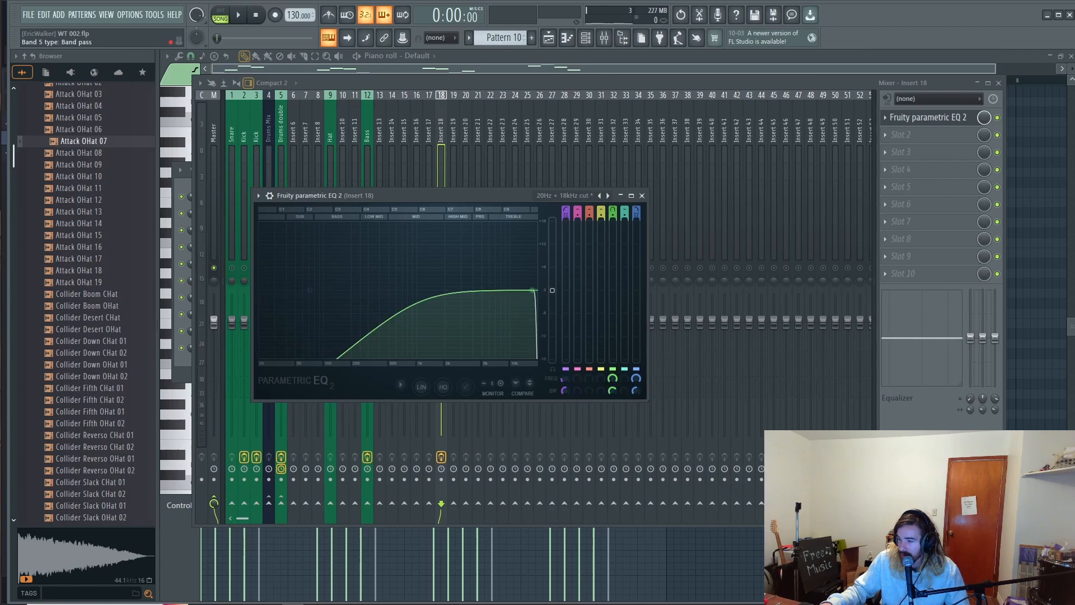
{"action": "scroll", "coordinate": [614, 209], "scroll_direction": "down", "scroll_amount": 3}
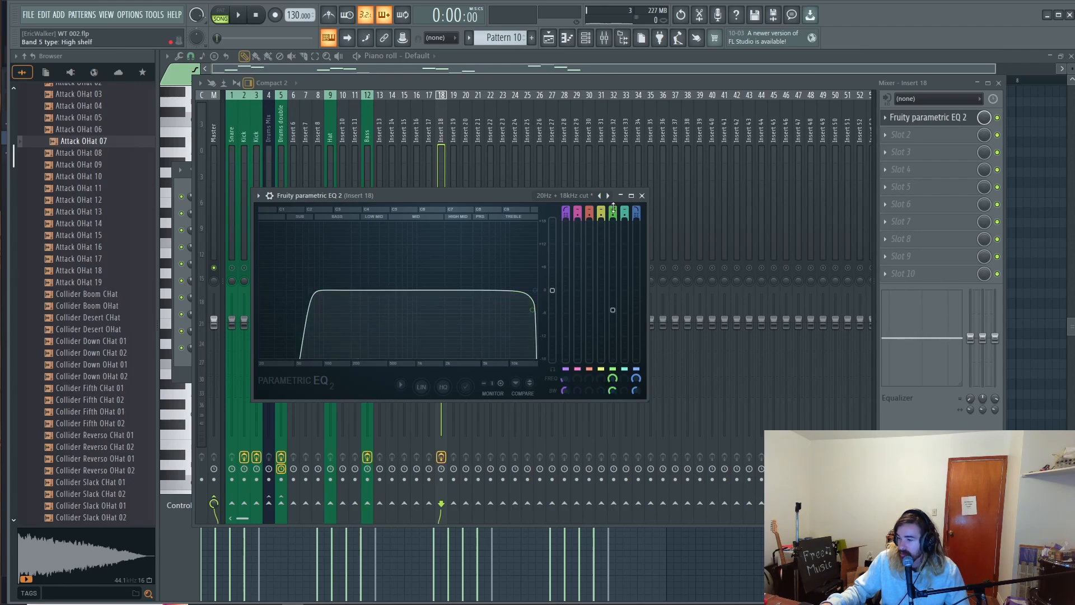
{"action": "left_click_drag", "start_coordinate": [614, 211], "coordinate": [614, 217]}
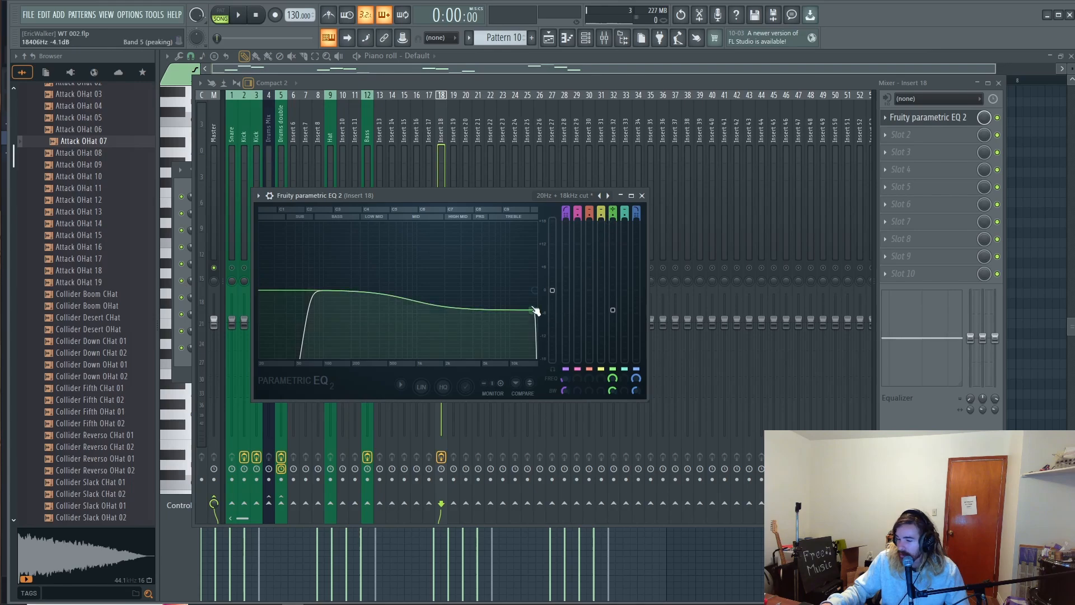
{"action": "left_click_drag", "start_coordinate": [531, 310], "coordinate": [479, 243]}
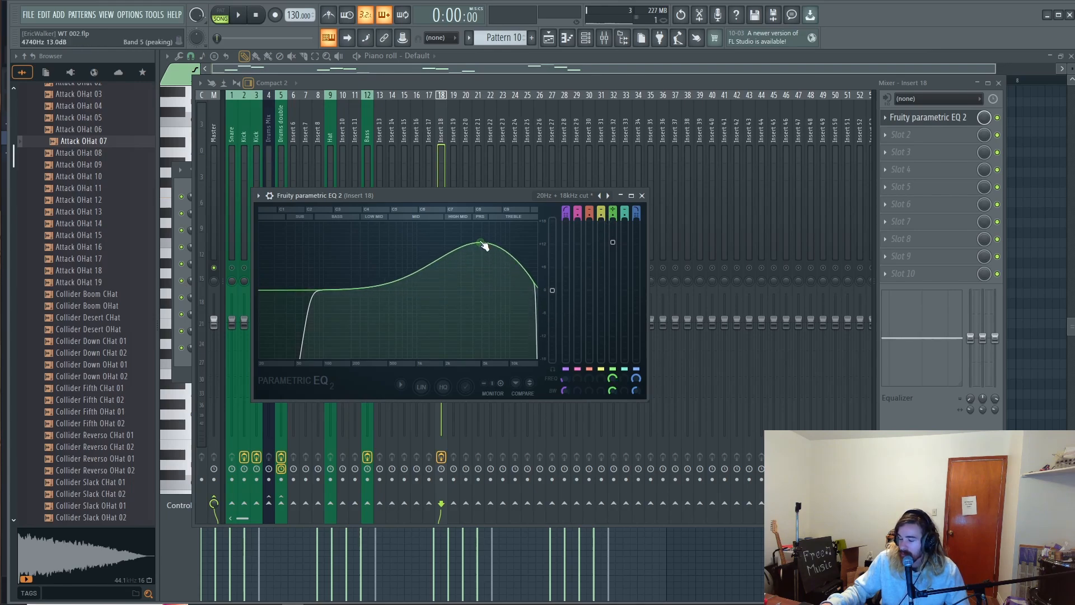
Raise the EQ's band 5 peak slightly further while listening to the soloed track, and stop playback.
{"action": "key", "text": "space"}
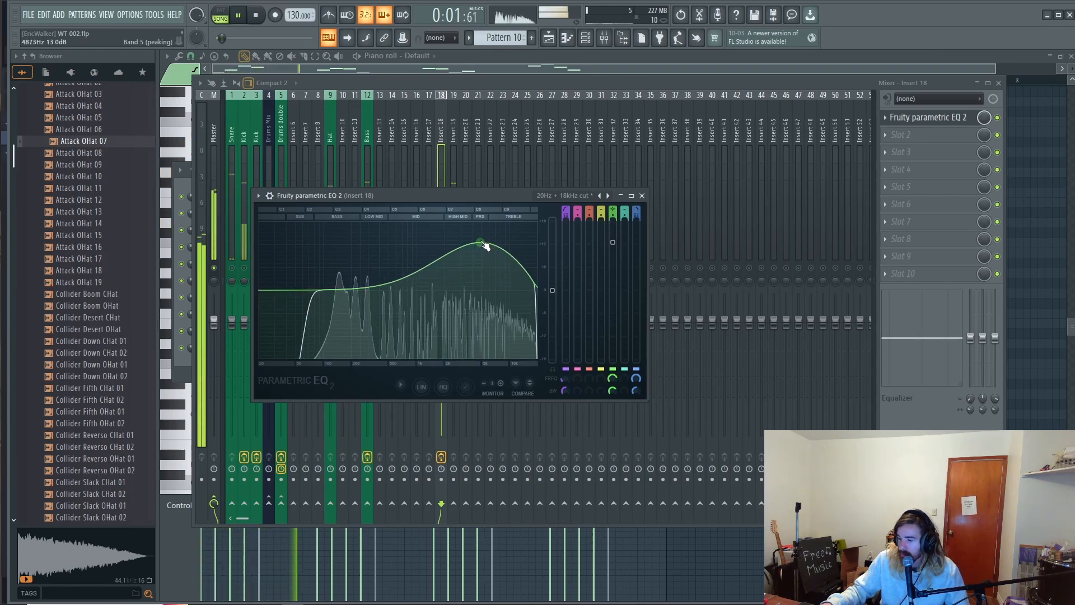
{"action": "mouse_move", "coordinate": [483, 244]}
{"action": "left_mouse_down"}
{"action": "mouse_move", "coordinate": [372, 235]}
{"action": "mouse_move", "coordinate": [484, 235]}
{"action": "left_mouse_up"}
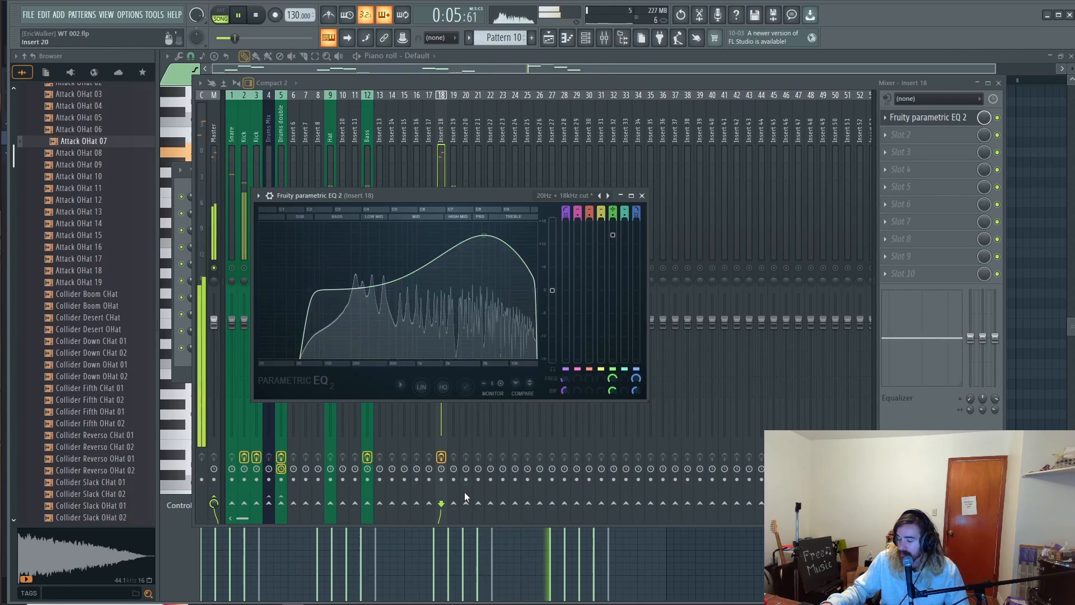
{"action": "key", "text": "space"}
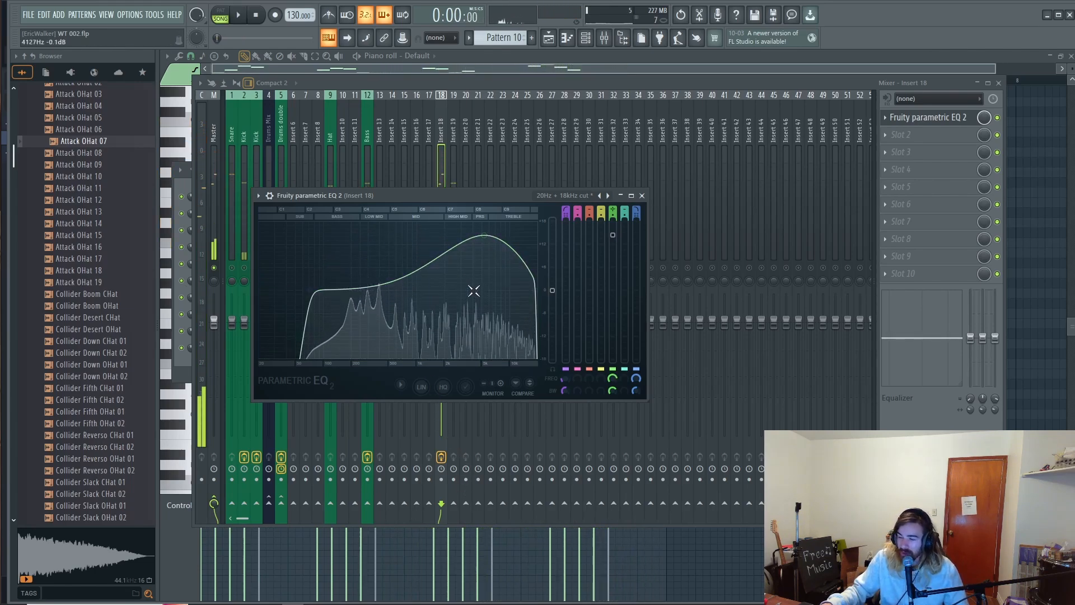
Add Soundgoodizer in Insert 18's second slot and switch it to mode D while the song plays.
{"action": "left_click", "coordinate": [906, 144]}
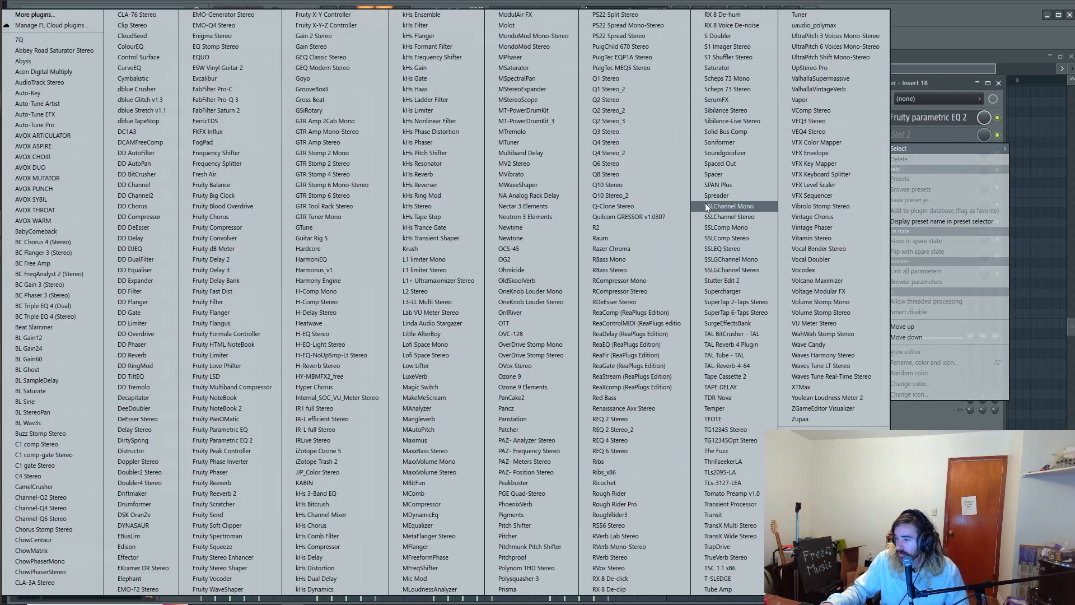
{"action": "left_click", "coordinate": [727, 153]}
{"action": "key", "text": "space"}
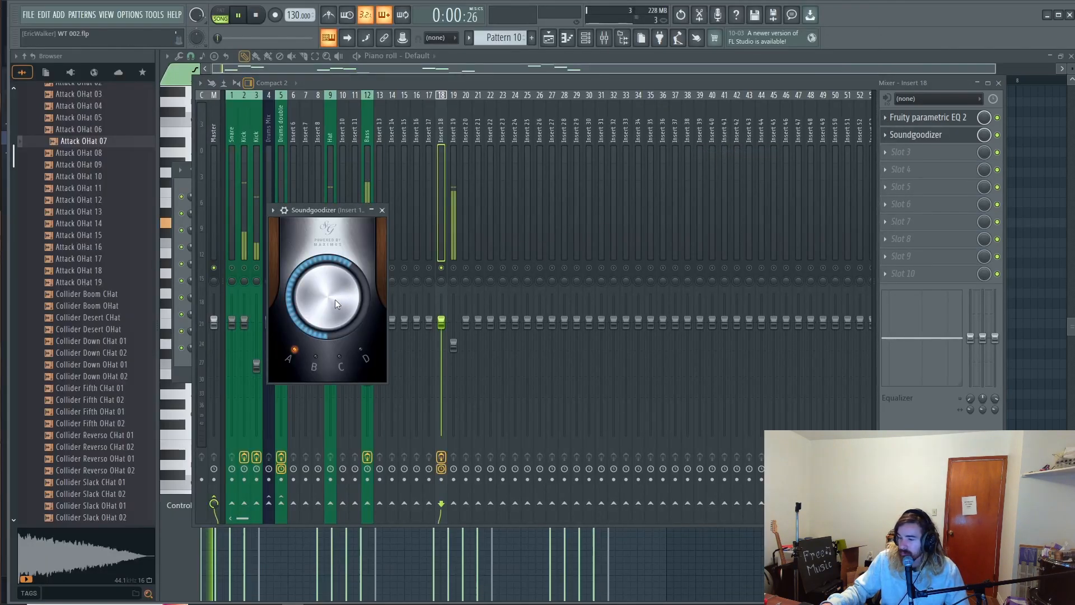
{"action": "left_click", "coordinate": [340, 359]}
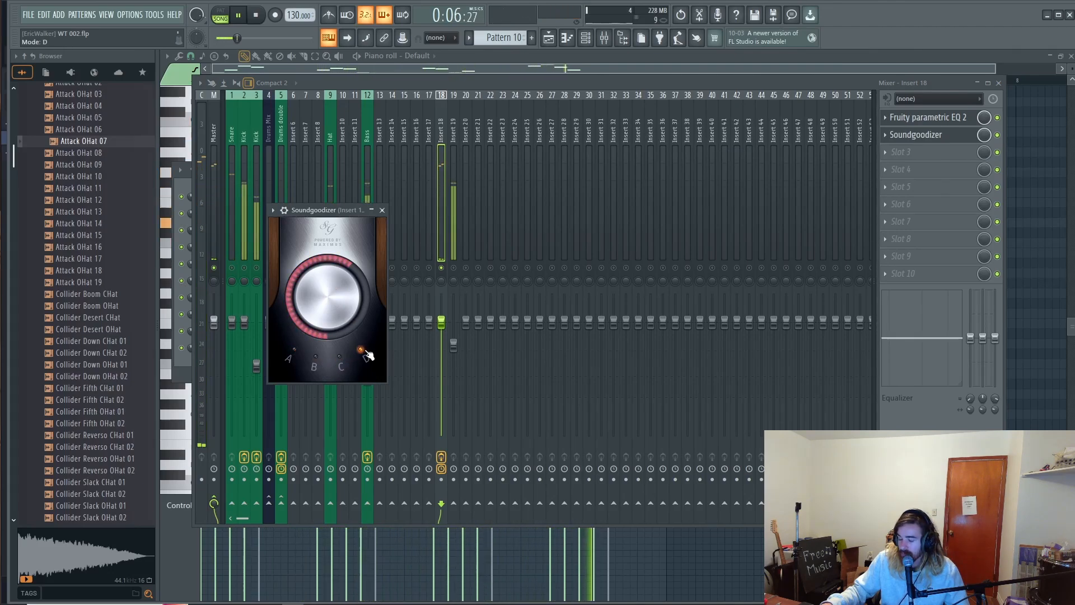
Lower Insert 18's fader, rename the mixer track Pad and colour it green.
{"action": "left_click_drag", "start_coordinate": [441, 320], "coordinate": [441, 354]}
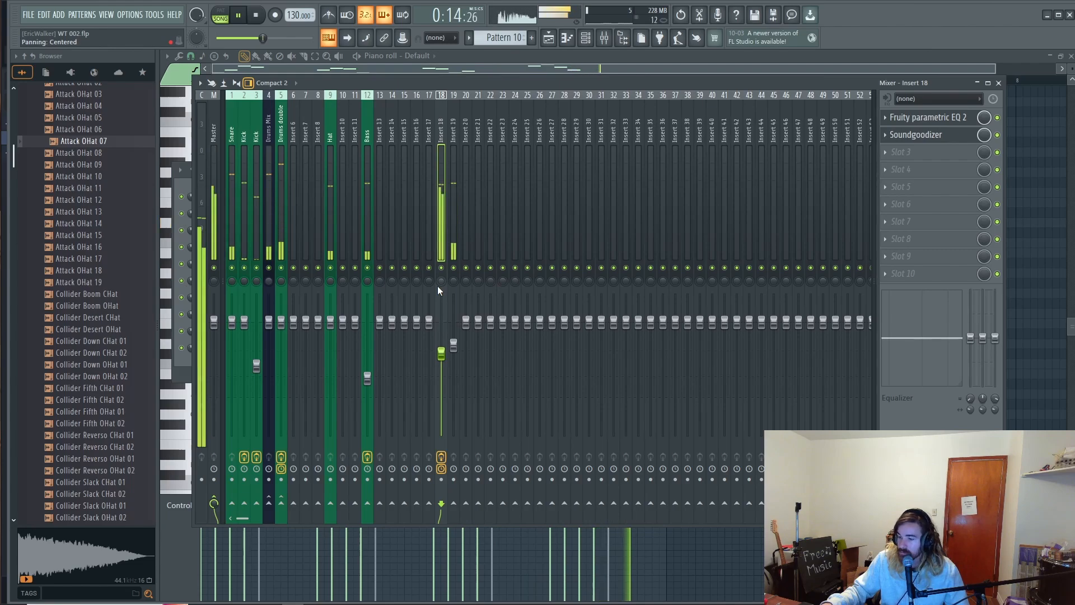
{"action": "key", "text": "space"}
{"action": "key", "text": "F2"}
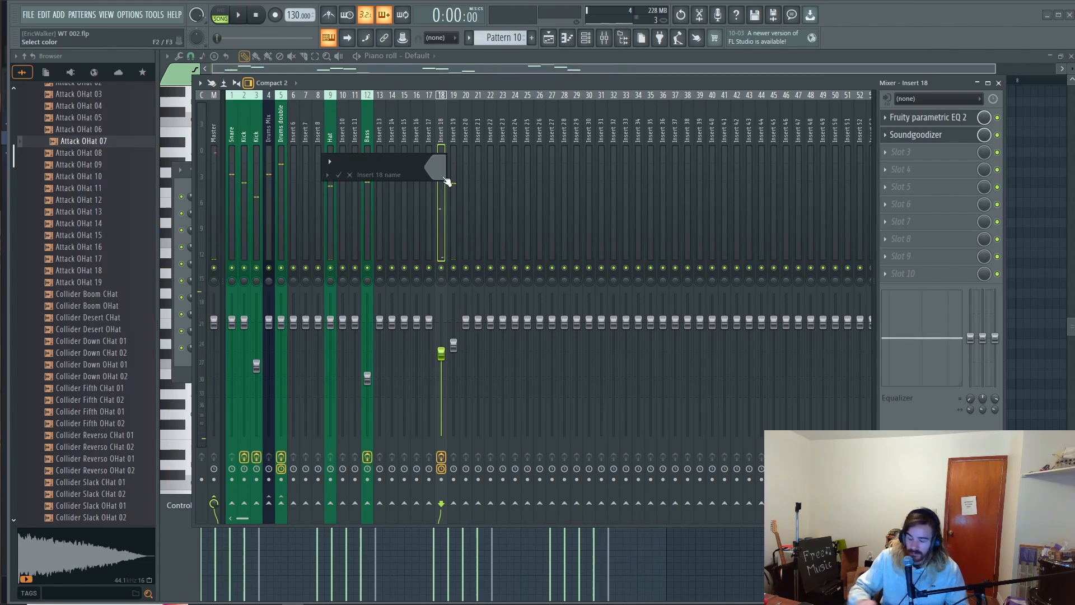
{"action": "type", "text": "Pad"}
{"action": "left_click", "coordinate": [441, 176]}
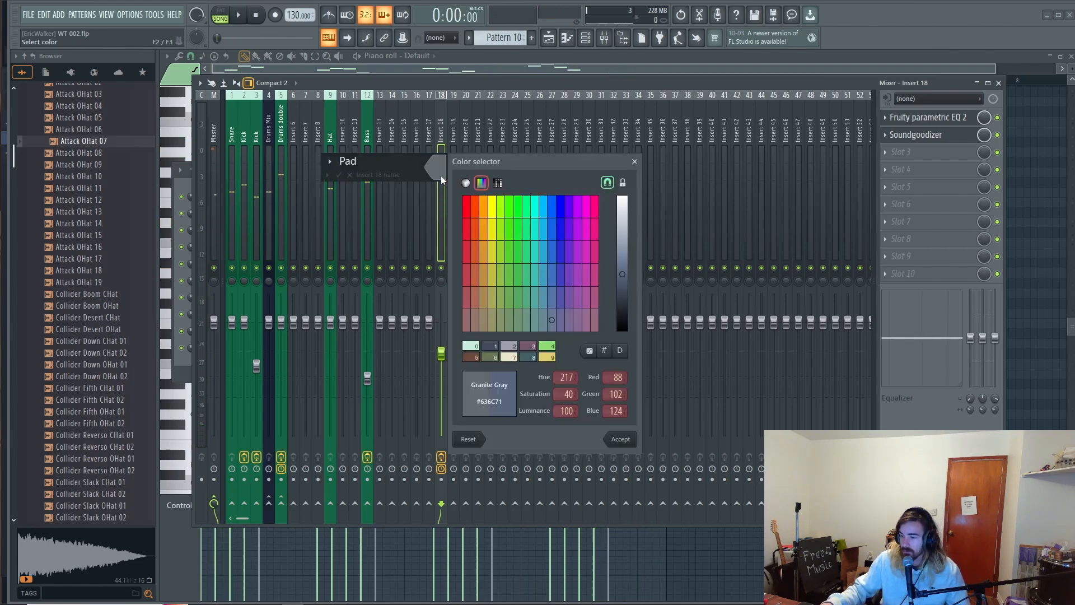
{"action": "left_click", "coordinate": [470, 347]}
{"action": "key", "text": "Return"}
{"action": "key", "text": "Return"}
Rename mixer Insert 19 as Arp and give it the same green as the Pad track while the song plays.
{"action": "key", "text": "space"}
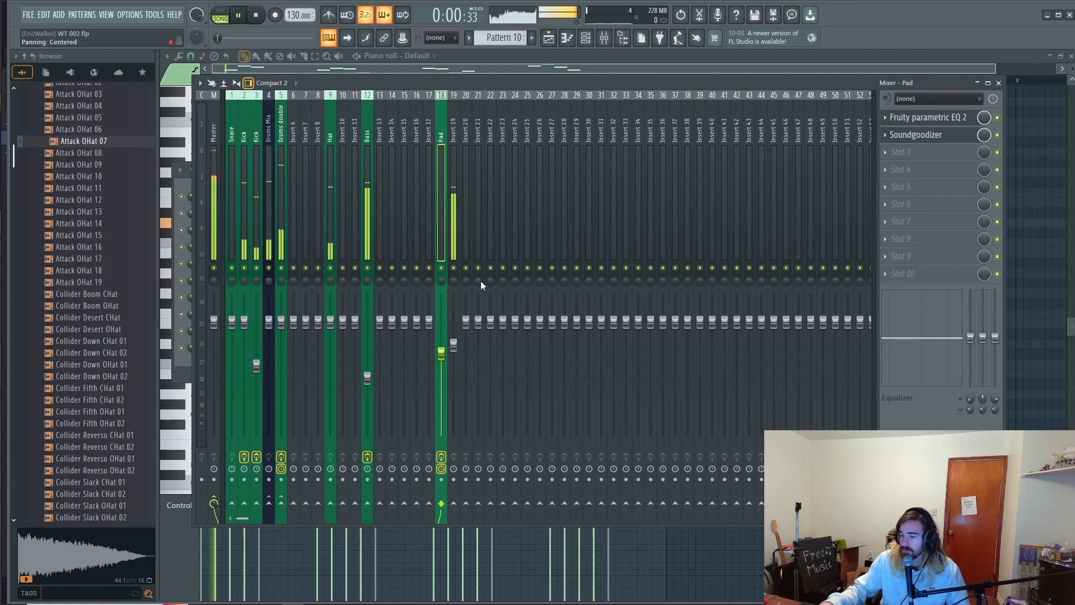
{"action": "left_click", "coordinate": [456, 252]}
{"action": "key", "text": "F2"}
{"action": "type", "text": "A"}
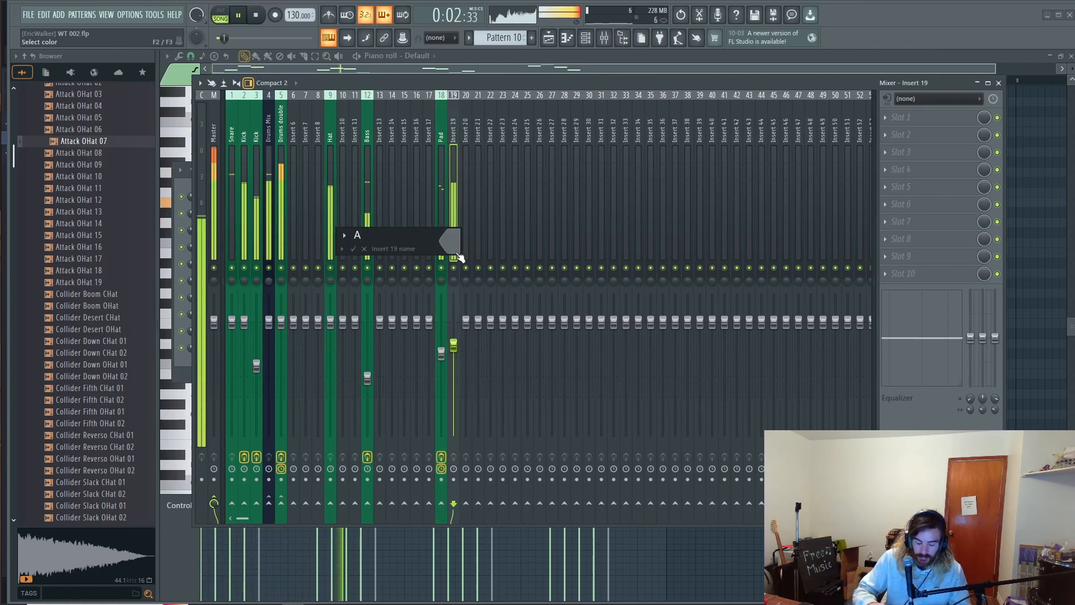
{"action": "type", "text": "r"}
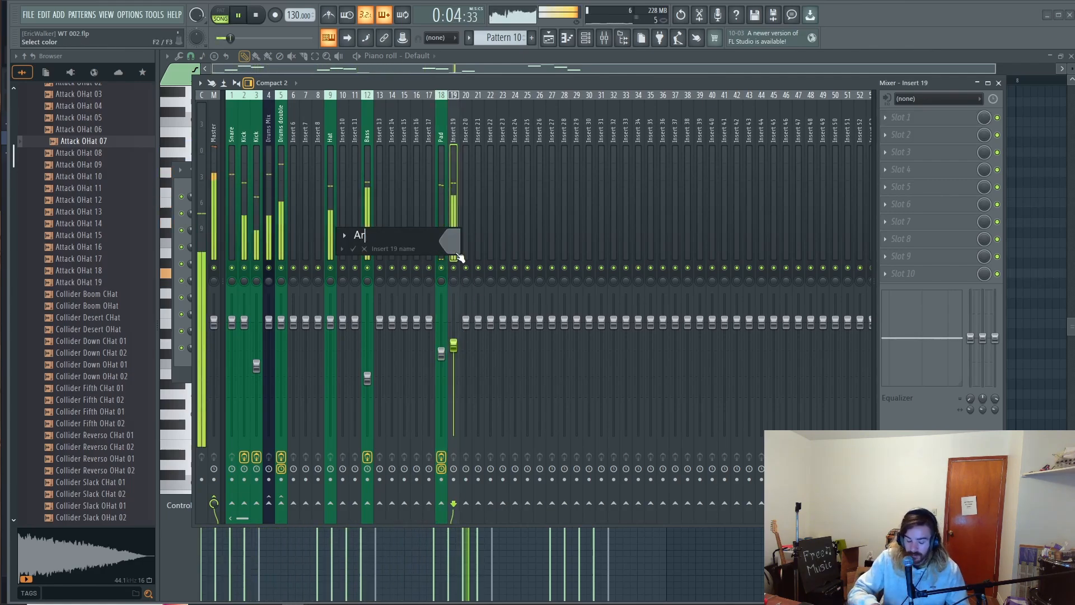
{"action": "type", "text": "p"}
{"action": "left_click", "coordinate": [457, 251]}
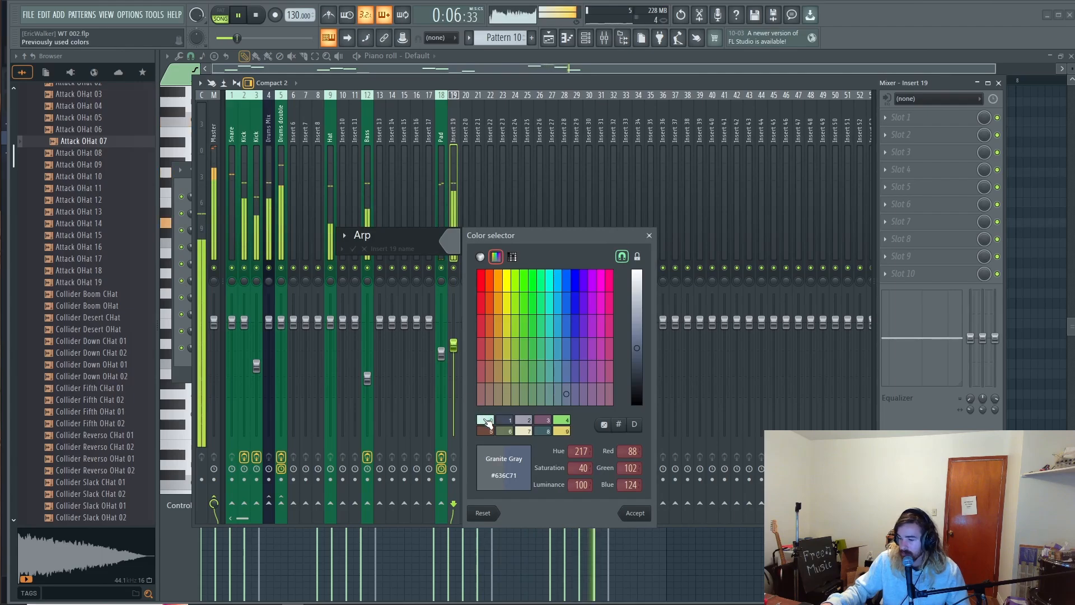
{"action": "left_click", "coordinate": [486, 420]}
{"action": "key", "text": "Return"}
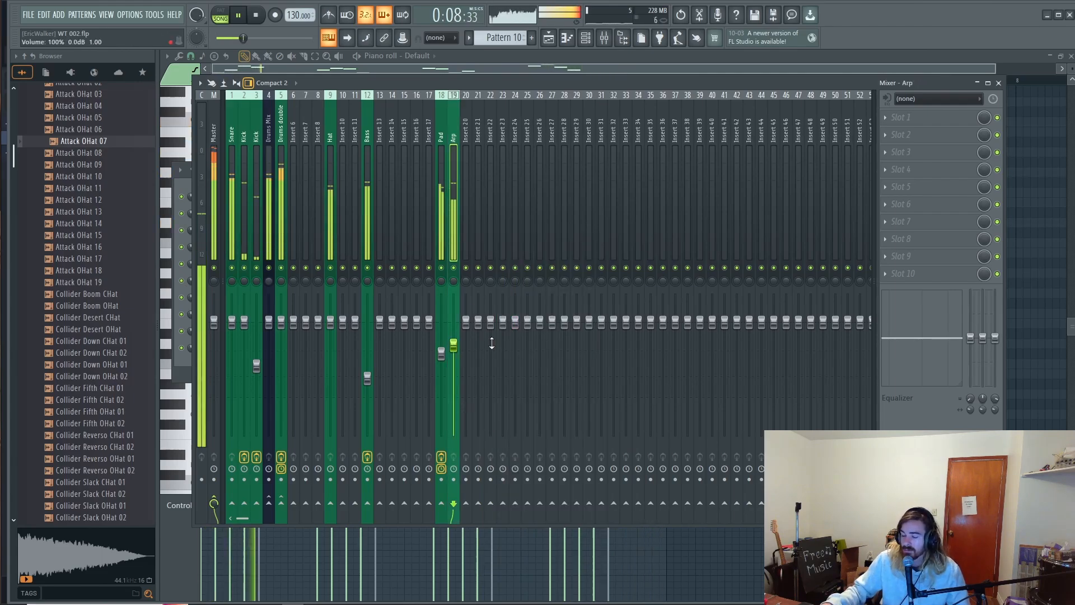
{"action": "key", "text": "space"}
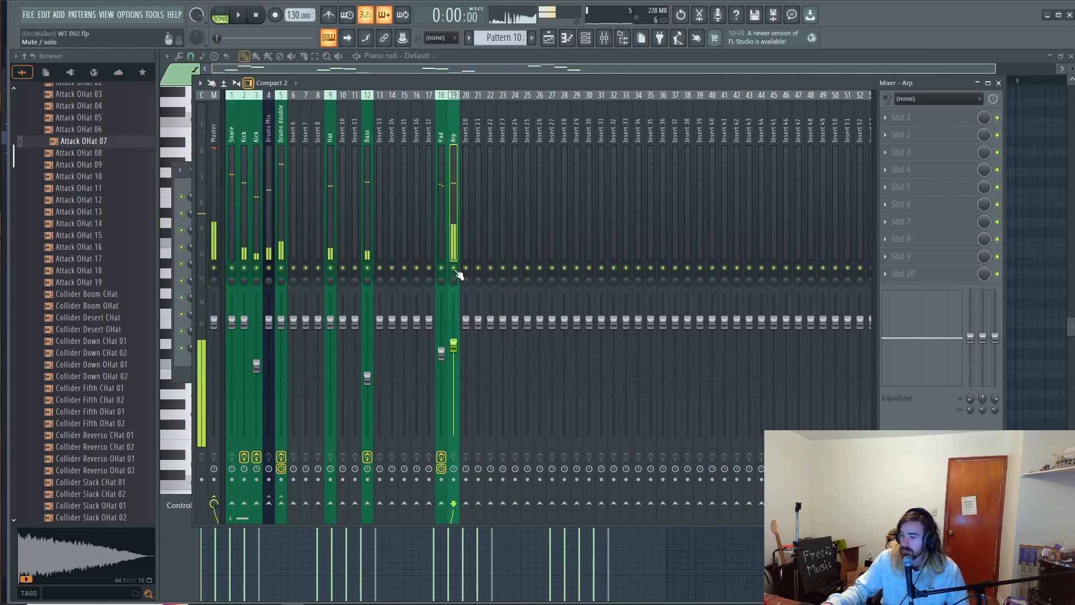
Add Fruity Delay 3 in the soloed Arp track's sixth slot, reduce its feedback level and set the output wet to about 61%.
{"action": "left_click", "coordinate": [918, 201]}
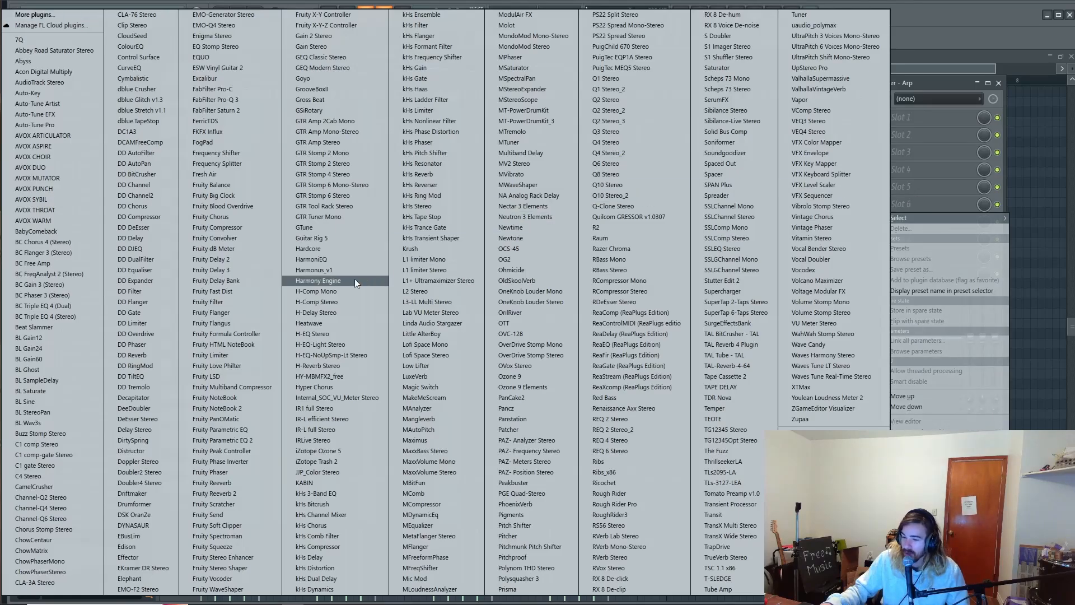
{"action": "left_click", "coordinate": [224, 269]}
{"action": "key", "text": "space"}
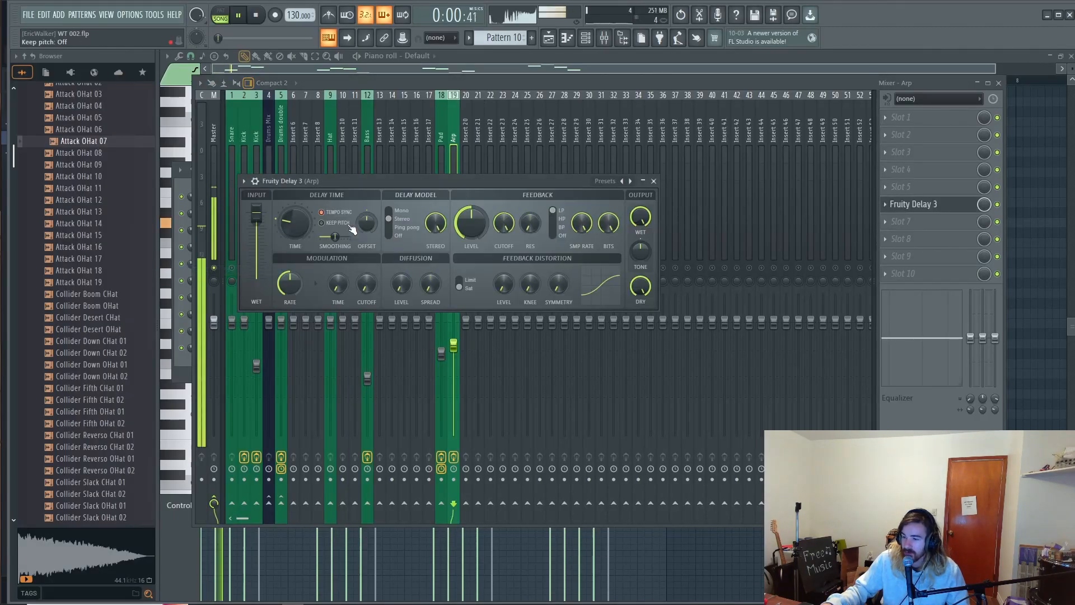
{"action": "left_click_drag", "start_coordinate": [474, 221], "coordinate": [504, 237]}
{"action": "left_click_drag", "start_coordinate": [641, 218], "coordinate": [640, 240]}
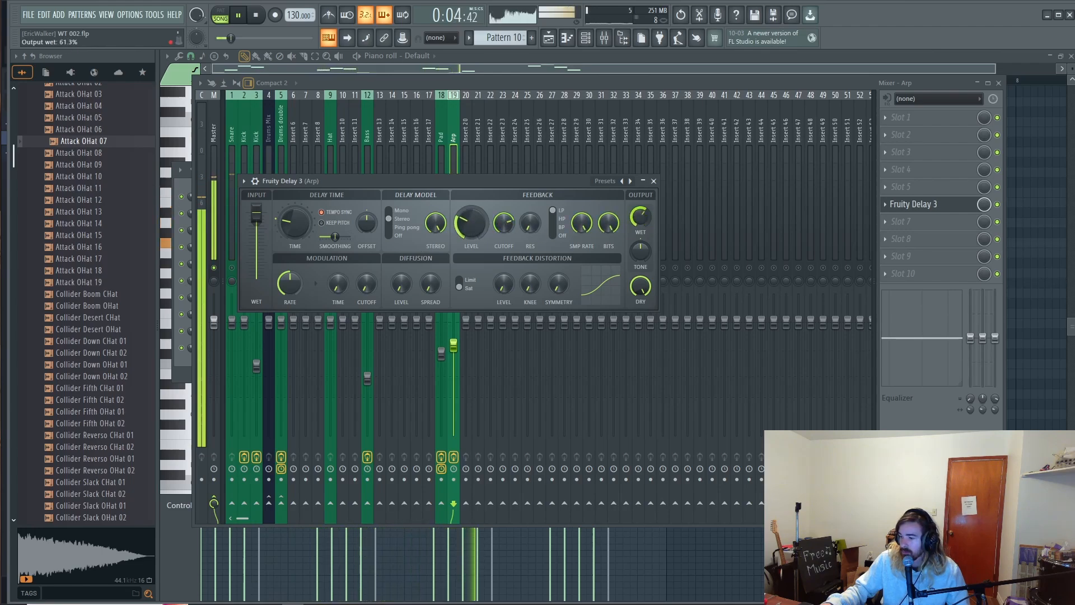
{"action": "key", "text": "space"}
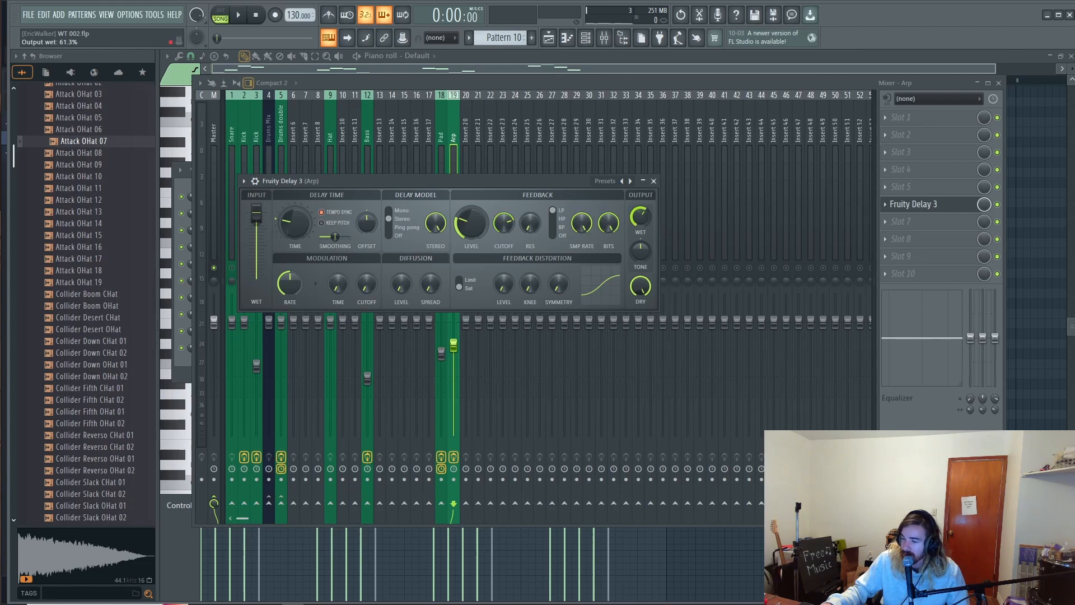
Audition the delay on the soloed Arp track and fine-tune its feedback level.
{"action": "key", "text": "space"}
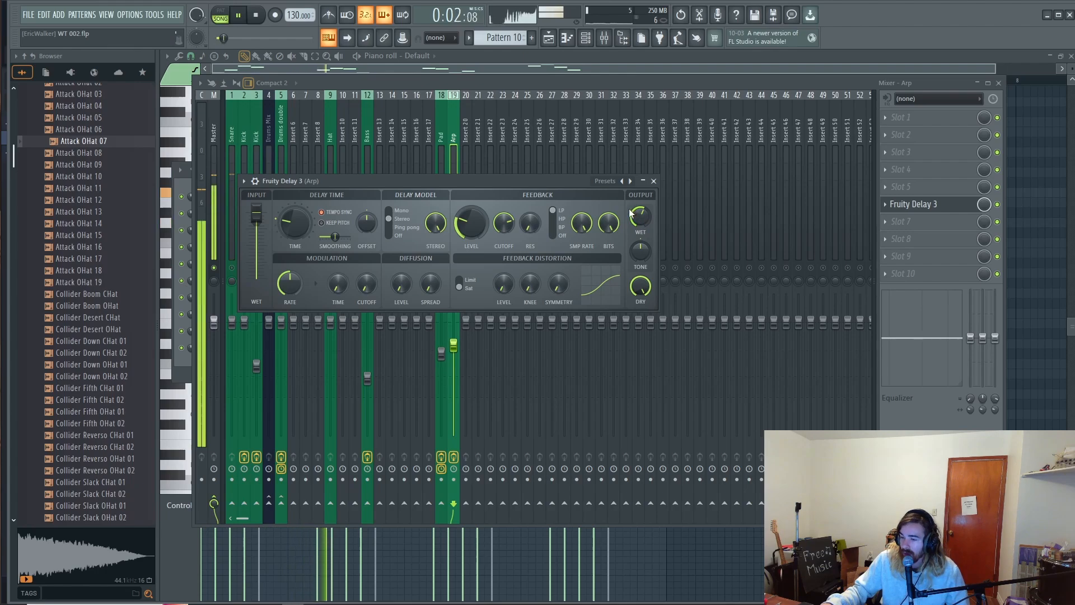
{"action": "key", "text": "space"}
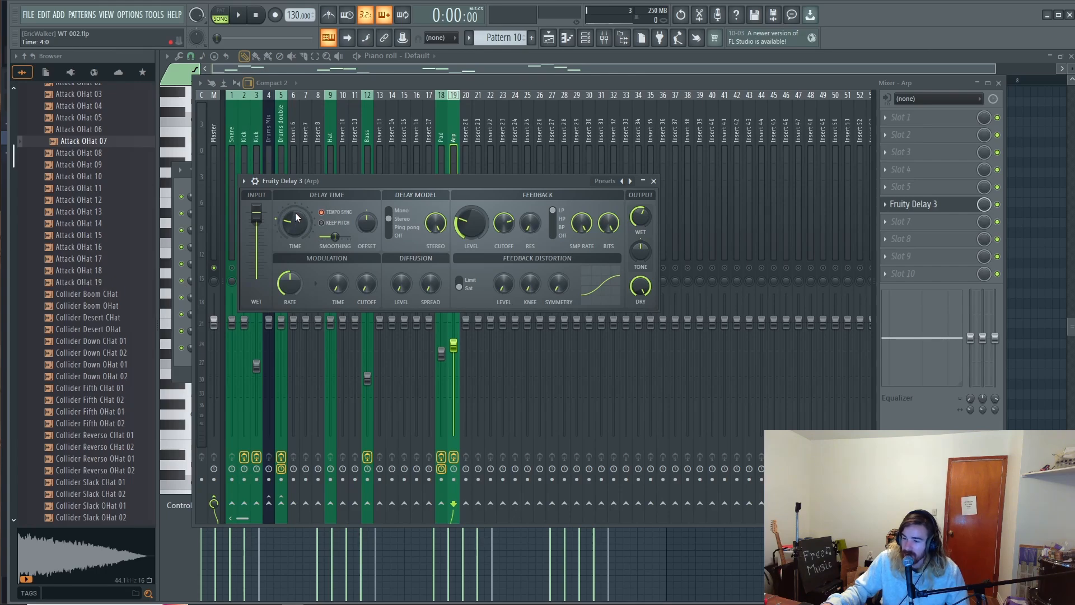
{"action": "key", "text": "space"}
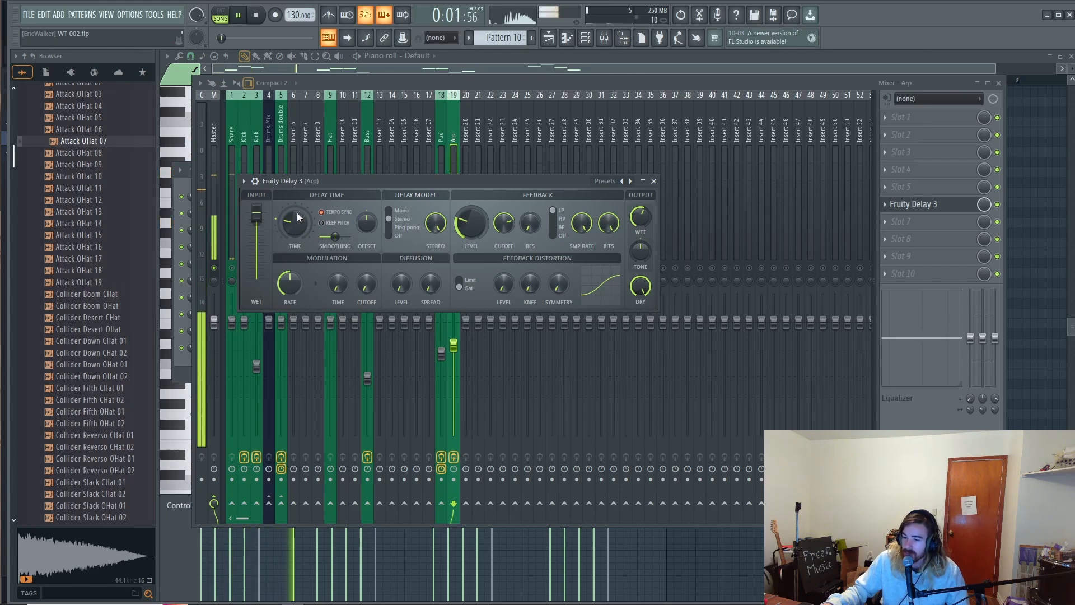
{"action": "left_click_drag", "start_coordinate": [467, 220], "coordinate": [468, 227]}
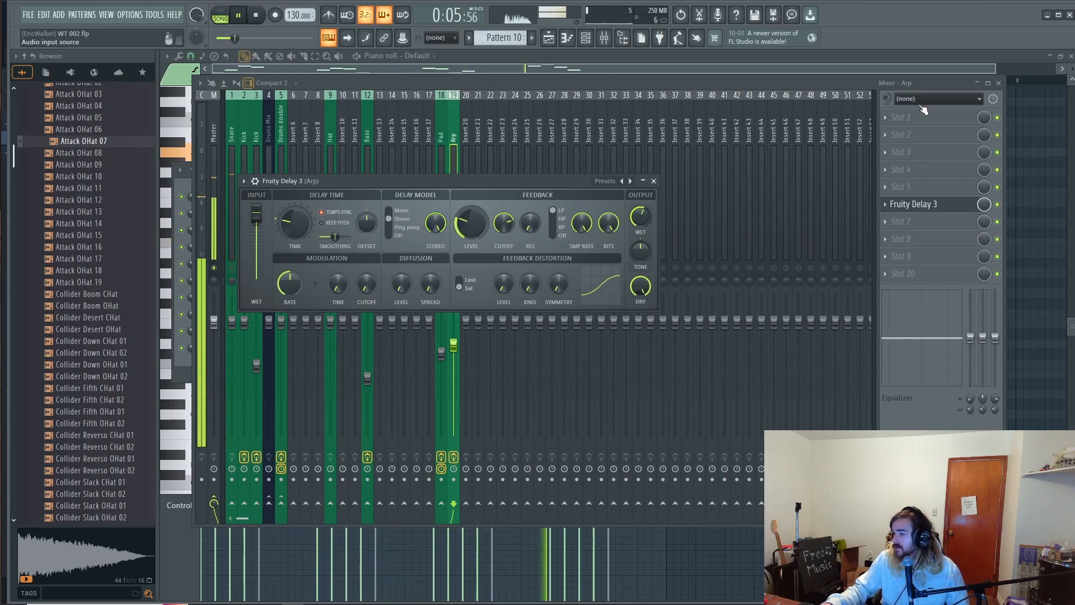
Add Fruity Parametric EQ 2 in the Arp track's first slot and load the 20Hz + 18kHz cut preset.
{"action": "left_click", "coordinate": [904, 118]}
{"action": "left_click", "coordinate": [222, 440]}
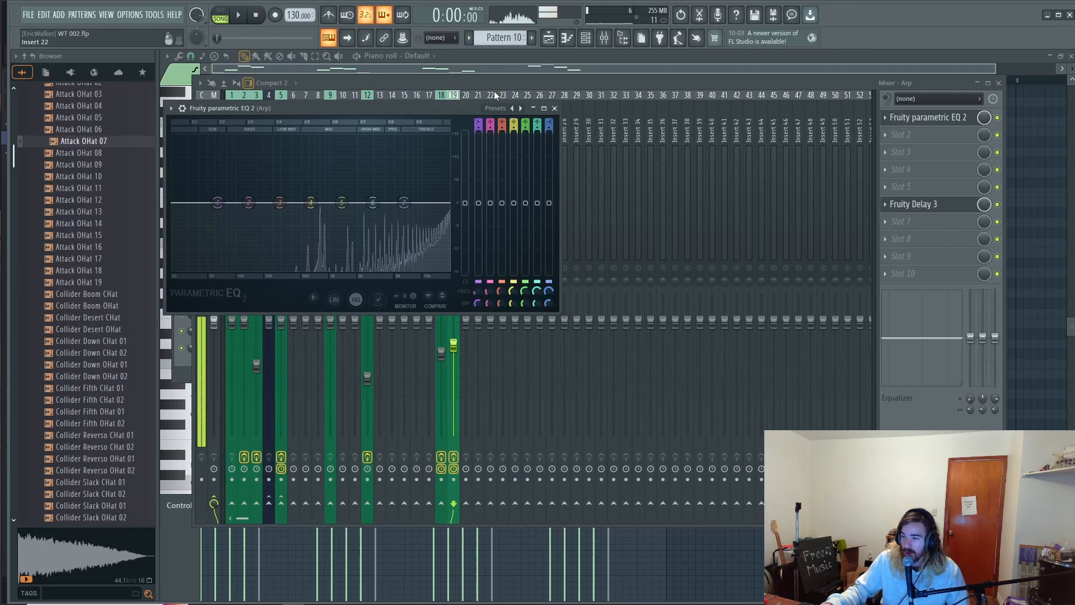
{"action": "left_click", "coordinate": [522, 109]}
{"action": "left_click", "coordinate": [537, 121]}
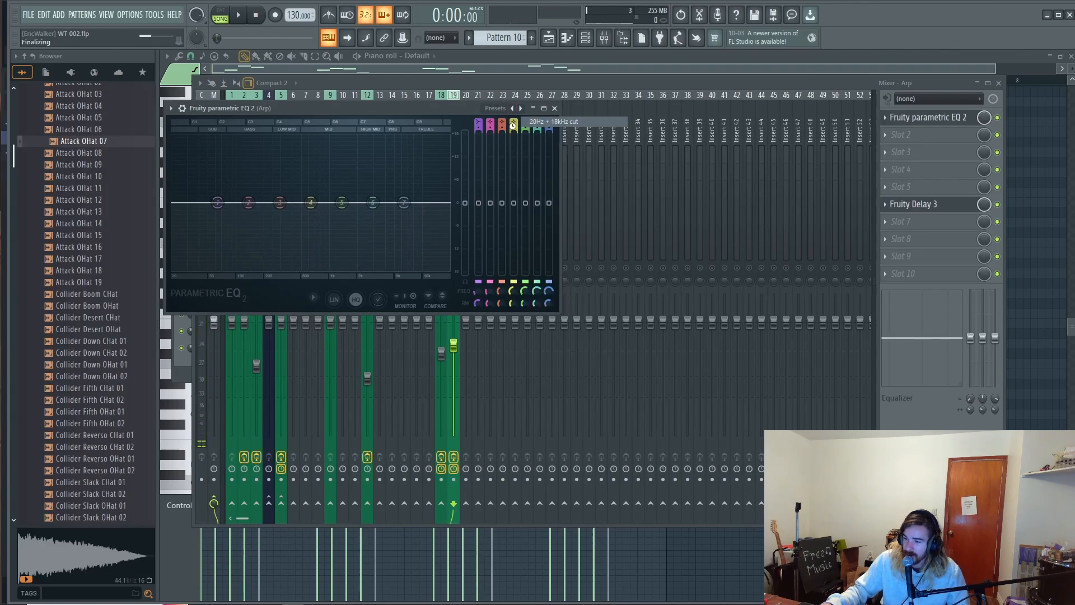
Raise the Arp EQ's low cut well into the bass range and bring the high cut down to about 12.5 kHz during playback.
{"action": "left_click_drag", "start_coordinate": [178, 202], "coordinate": [282, 206]}
{"action": "key", "text": "space"}
{"action": "key", "text": "space"}
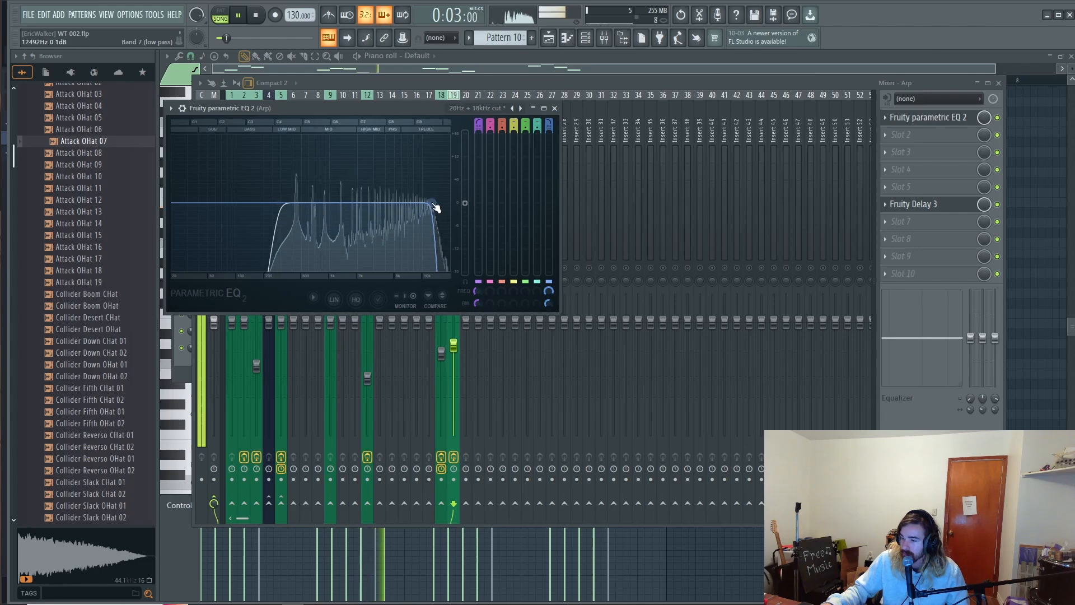
Unsolo the Arp track and lower its fader while listening to the full mix.
{"action": "left_click", "coordinate": [569, 79]}
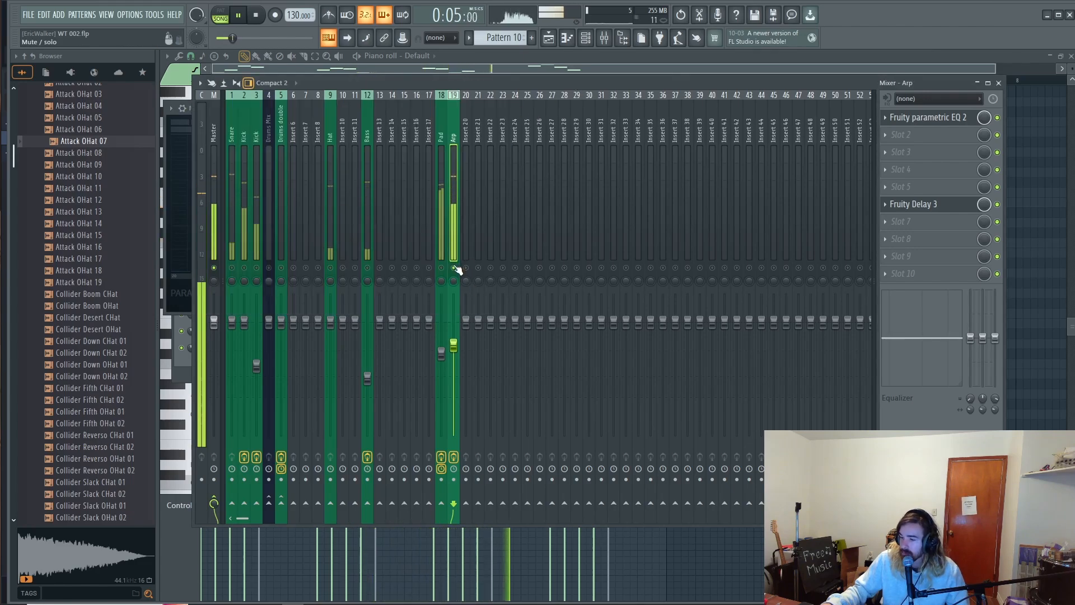
{"action": "scroll", "coordinate": [454, 364], "scroll_direction": "down", "scroll_amount": 6}
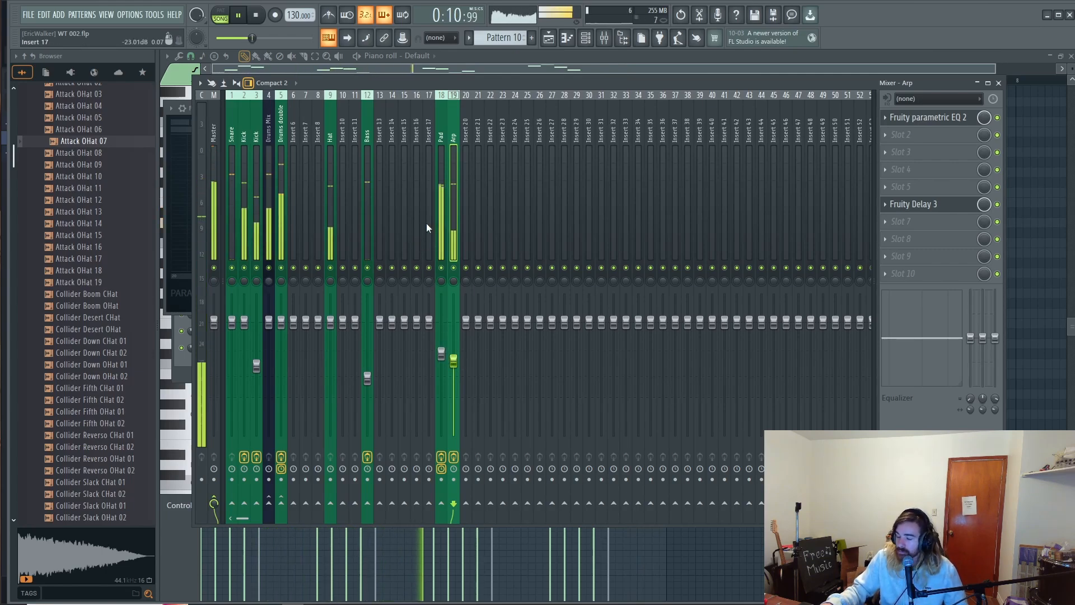
{"action": "key", "text": "space"}
Rename the Collider Slack Snare 01 channel in the channel rack as Bass.
{"action": "left_click", "coordinate": [549, 37]}
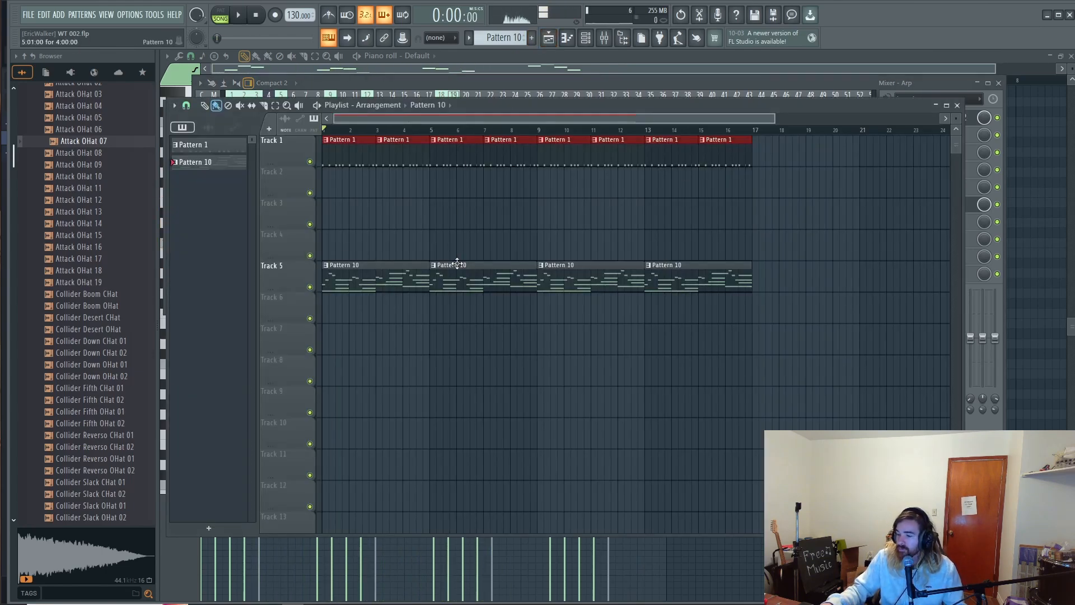
{"action": "left_click", "coordinate": [584, 37]}
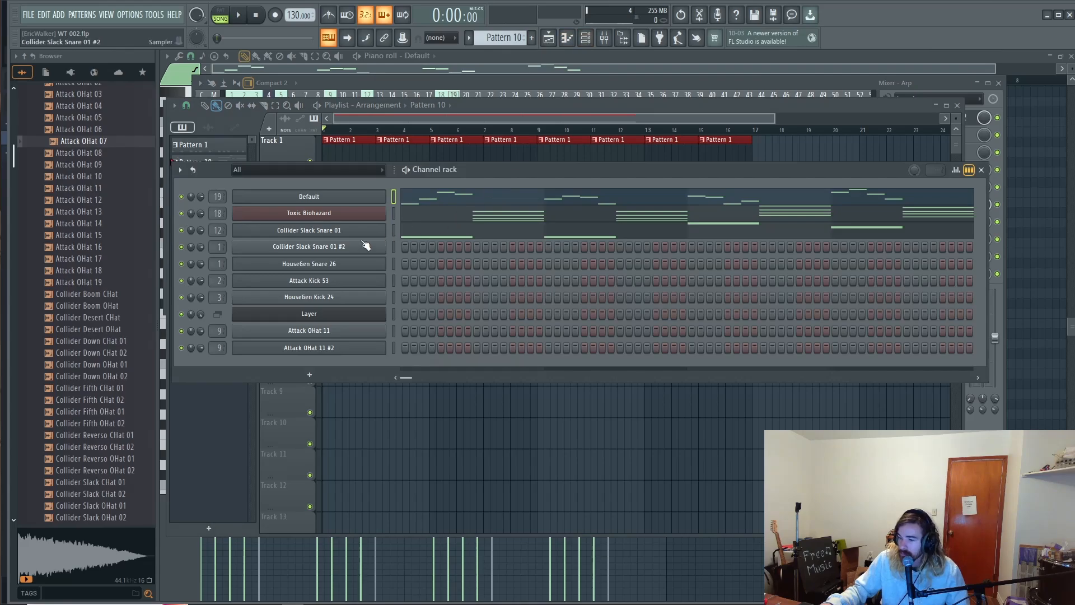
{"action": "right_click", "coordinate": [316, 230]}
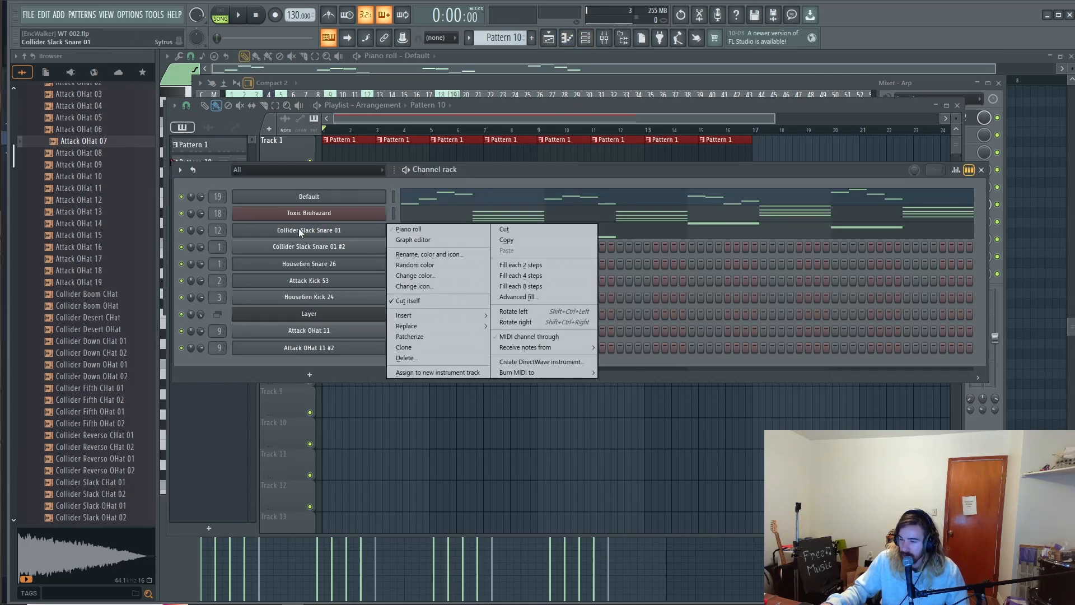
{"action": "left_click", "coordinate": [298, 227]}
{"action": "right_click", "coordinate": [297, 227]}
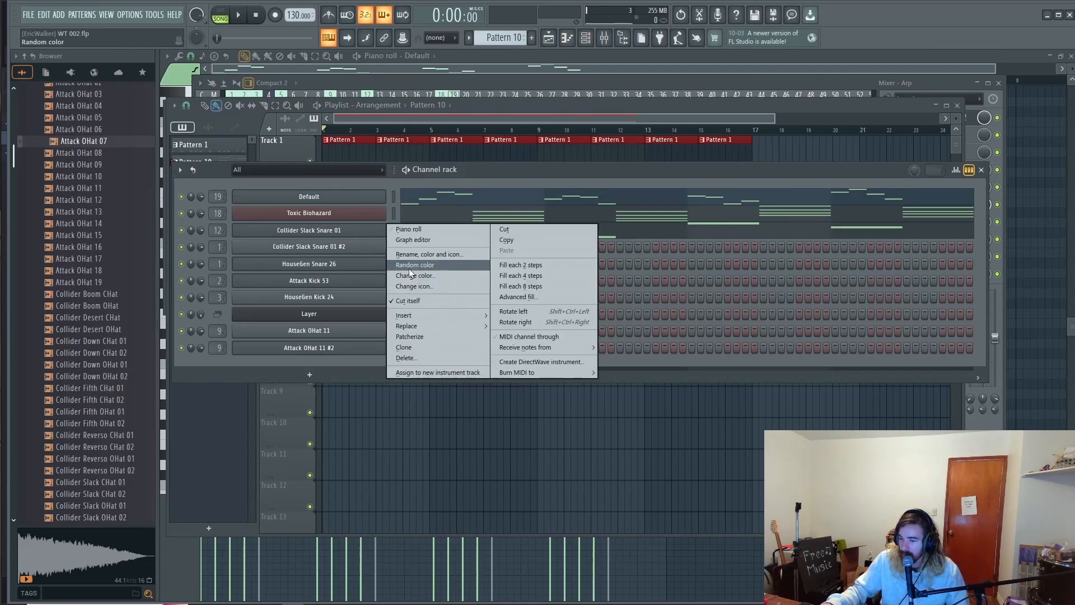
{"action": "left_click", "coordinate": [459, 259]}
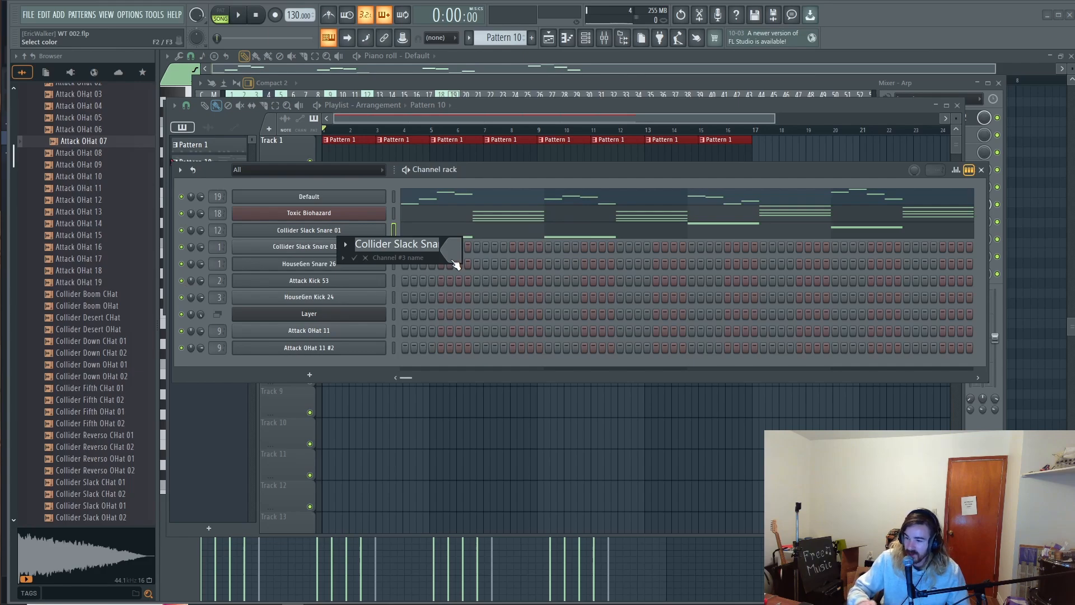
{"action": "type", "text": "Bass"}
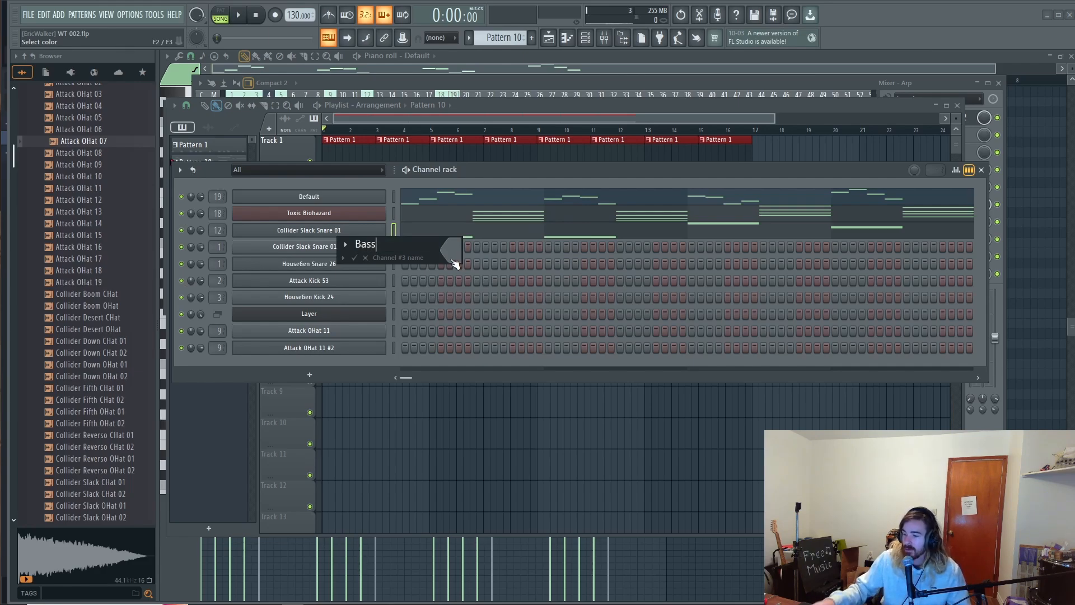
{"action": "key", "text": "Return"}
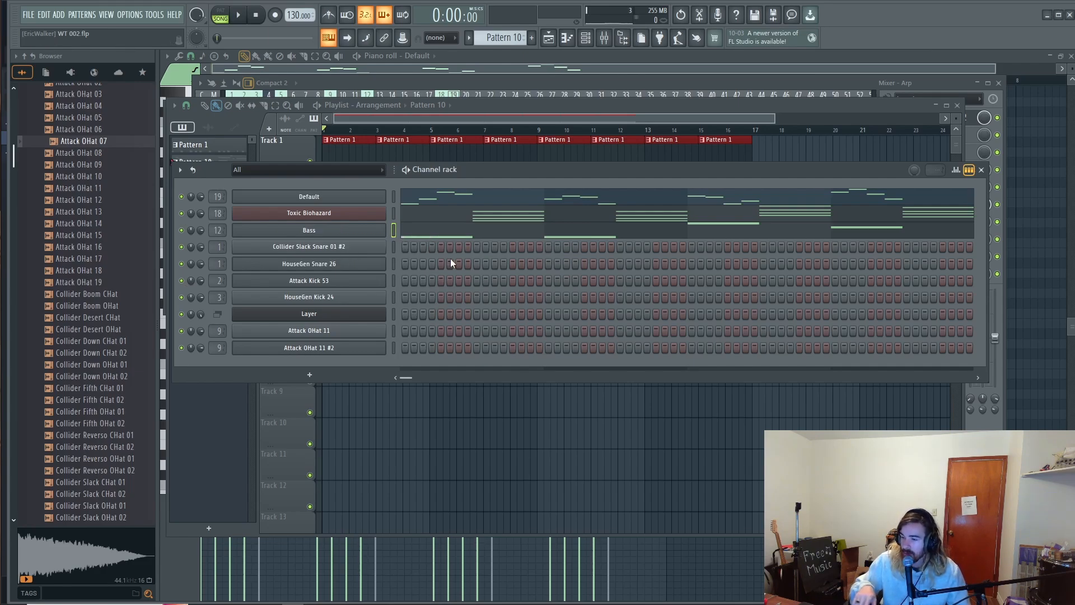
Clone the Bass channel and bring up the copy's Sytrus editor.
{"action": "right_click", "coordinate": [312, 230]}
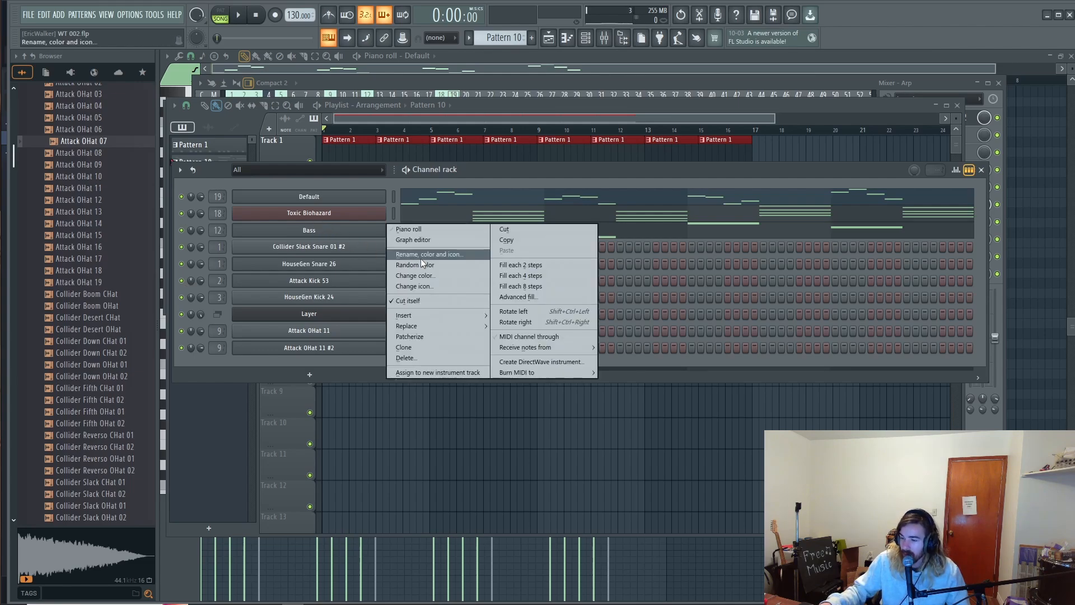
{"action": "left_click", "coordinate": [412, 347]}
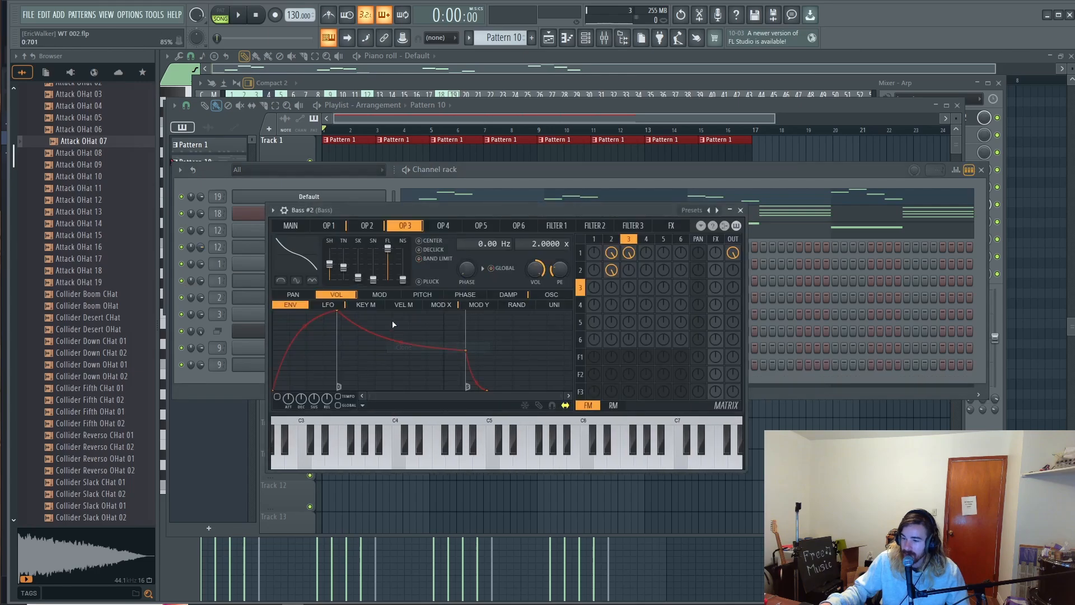
{"action": "key", "text": "Escape"}
{"action": "left_click", "coordinate": [245, 252]}
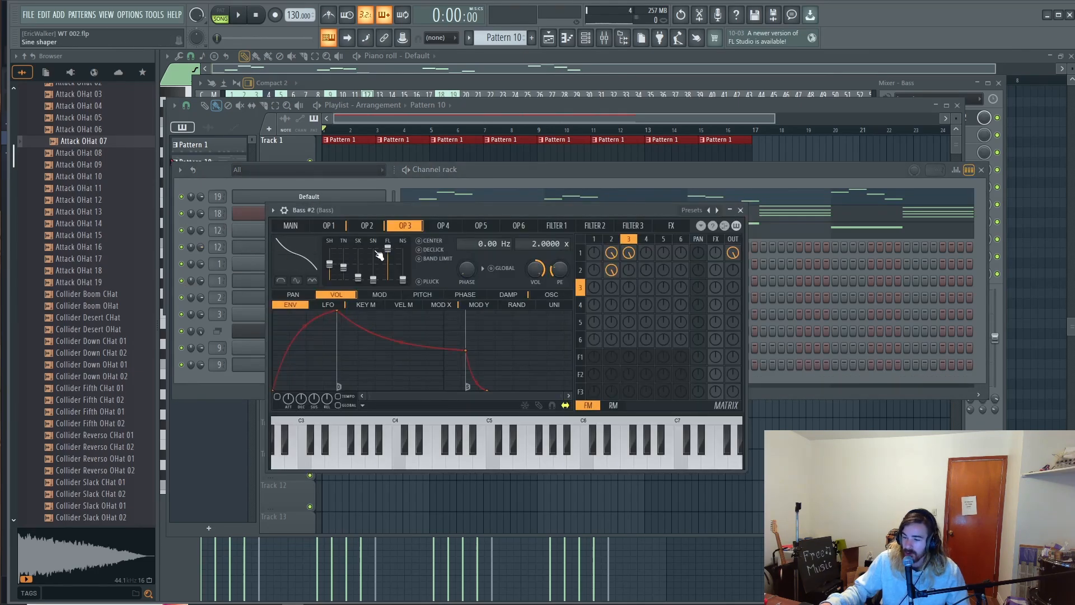
Set operator 1's volume LFO speed in the Bass #2 Sytrus to 000:00:048, audition it, and copy the LFO state.
{"action": "left_click", "coordinate": [330, 226]}
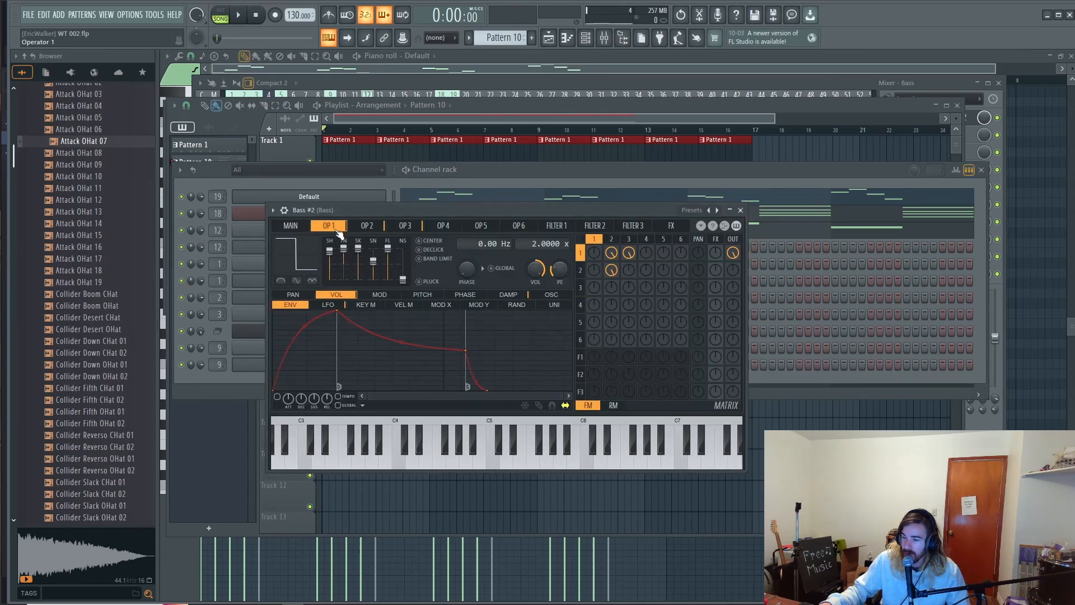
{"action": "left_click", "coordinate": [328, 306]}
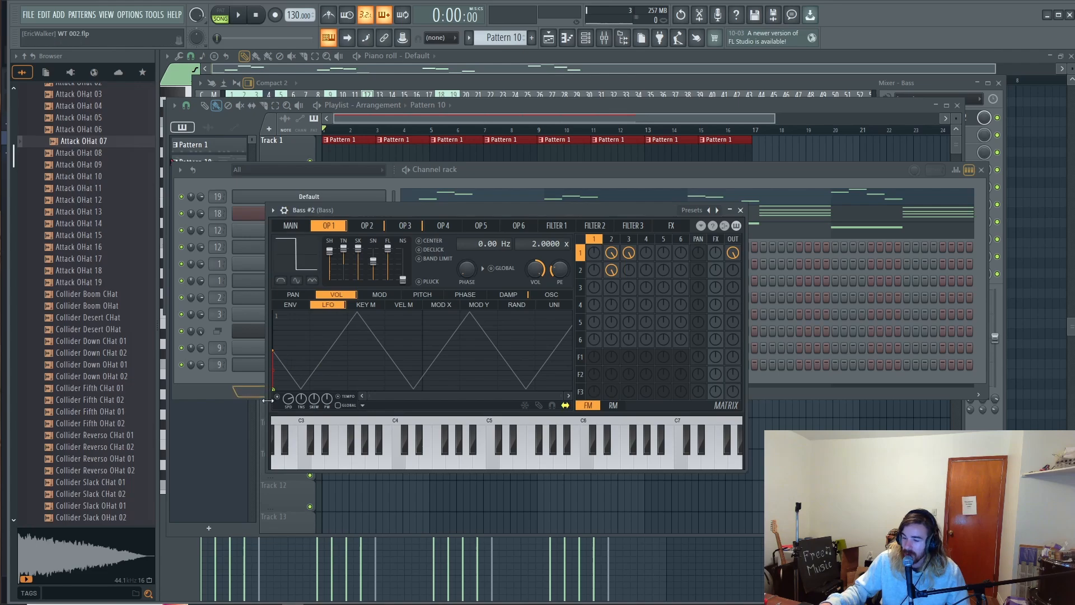
{"action": "left_click_drag", "start_coordinate": [287, 398], "coordinate": [287, 388]}
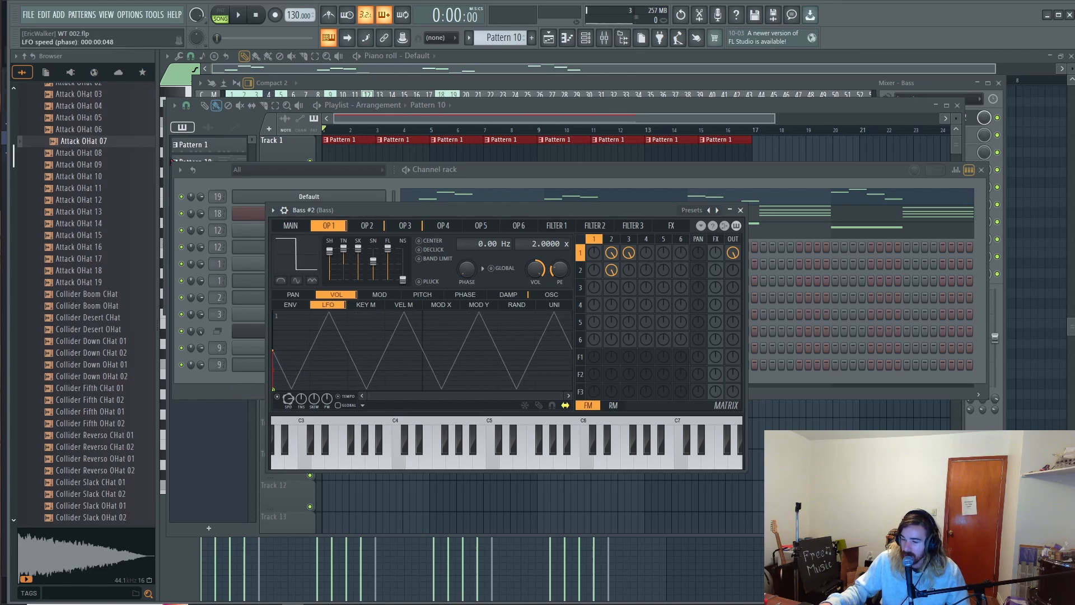
{"action": "key", "text": "w"}
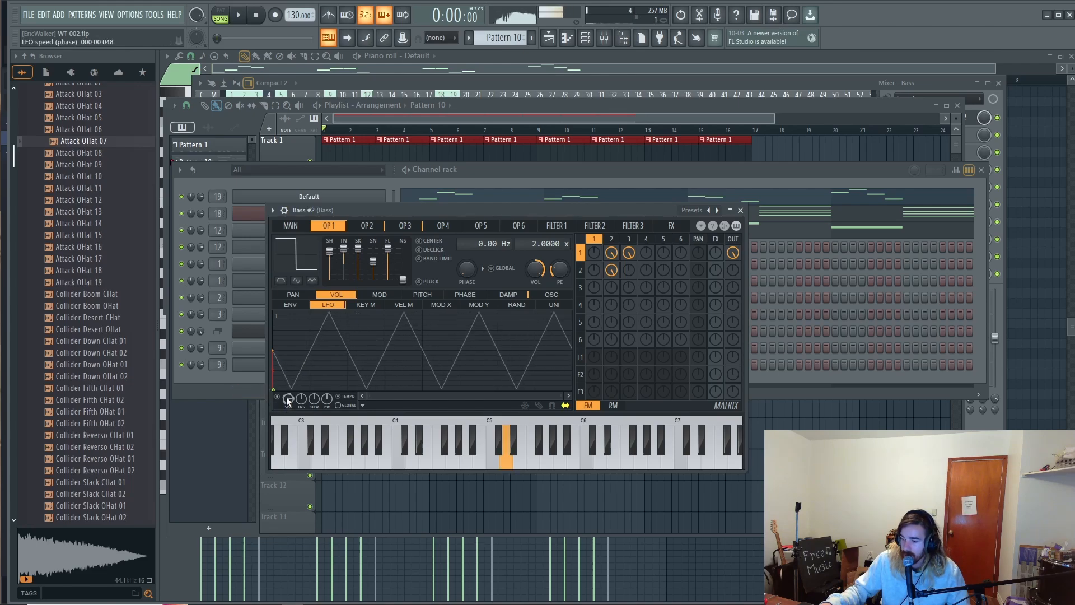
{"action": "left_click", "coordinate": [362, 405]}
{"action": "left_click", "coordinate": [386, 442]}
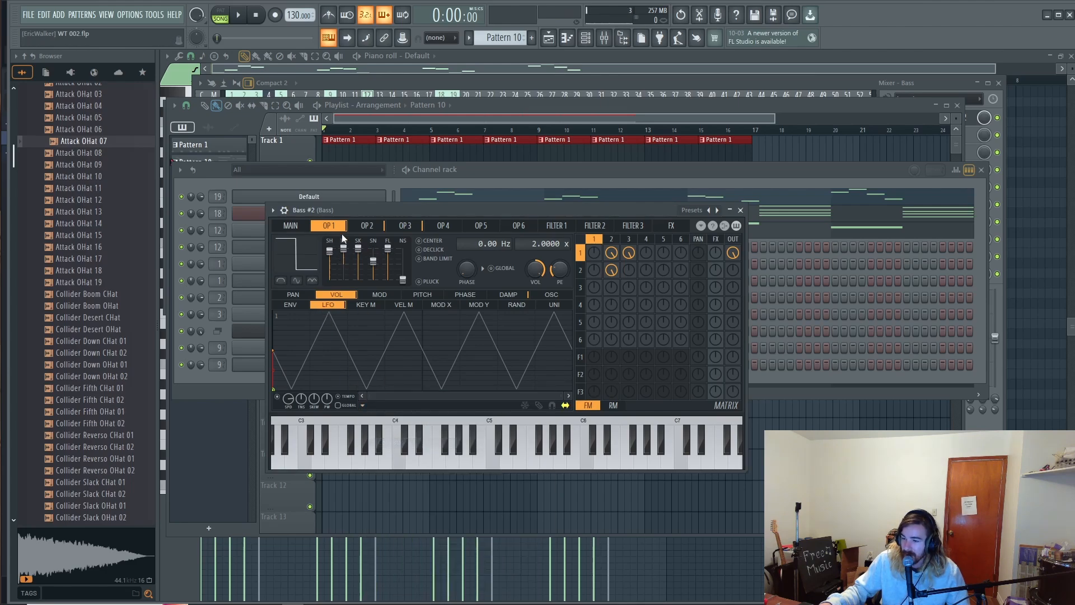
Paste the copied LFO state into the volume LFOs of operators 2 and 3 in Bass #2.
{"action": "left_click", "coordinate": [370, 225]}
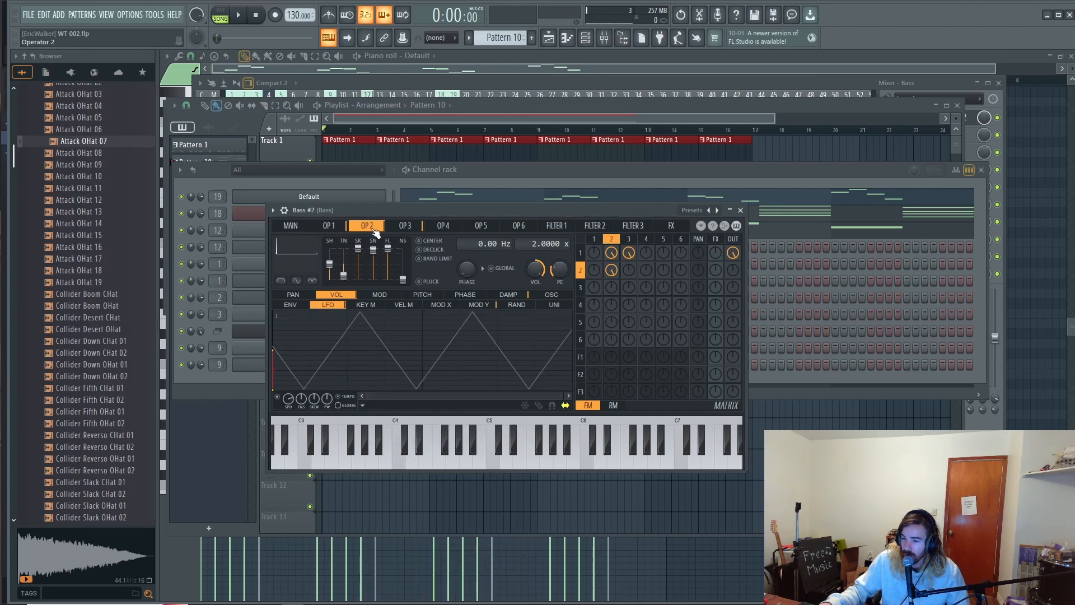
{"action": "left_click", "coordinate": [363, 405]}
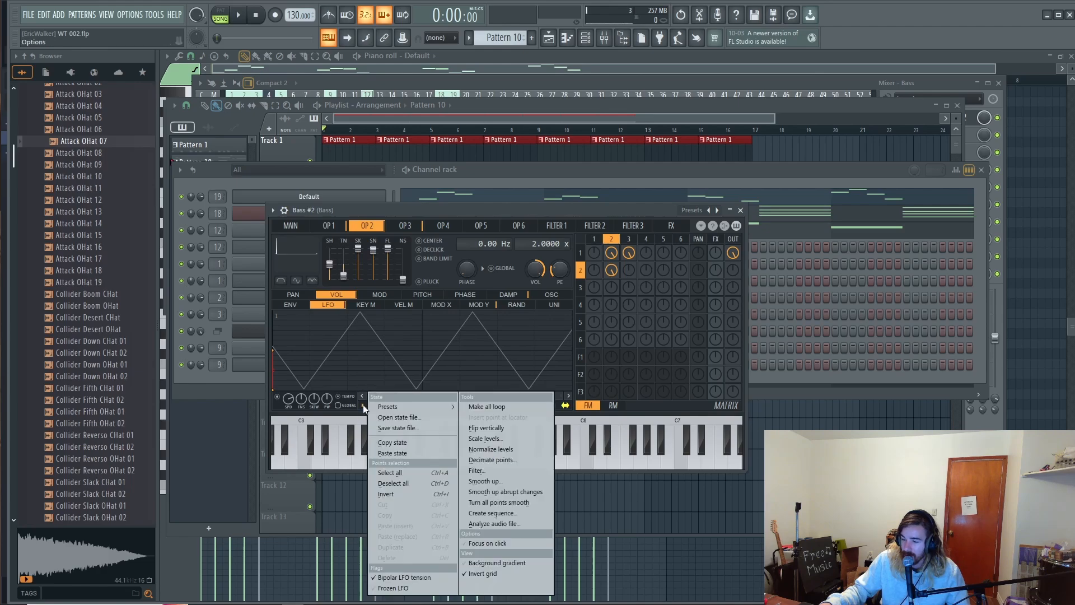
{"action": "left_click", "coordinate": [387, 451]}
{"action": "left_click", "coordinate": [405, 225]}
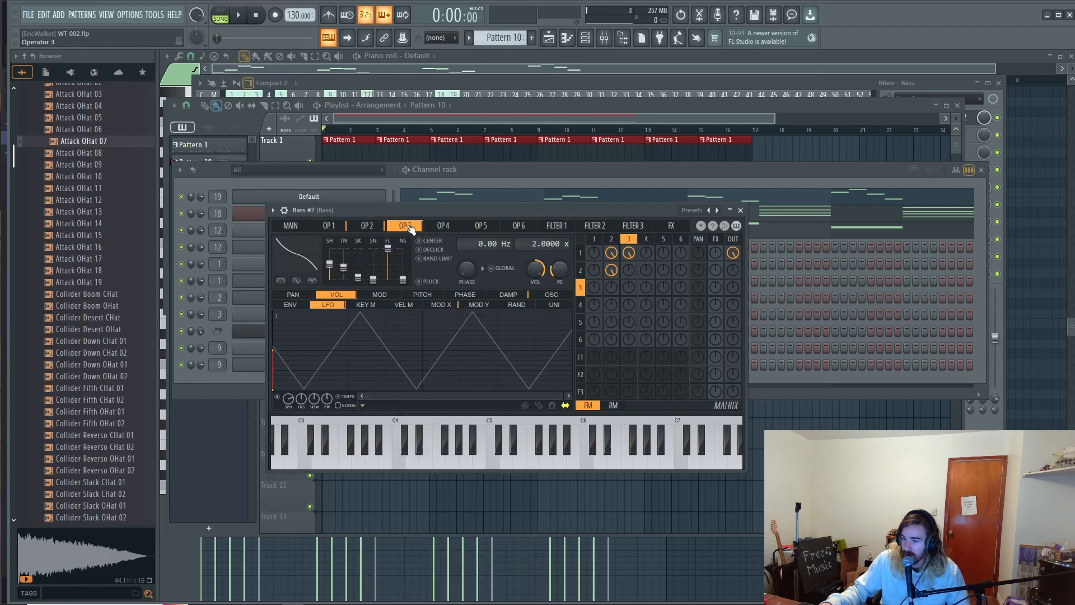
{"action": "left_click", "coordinate": [364, 405]}
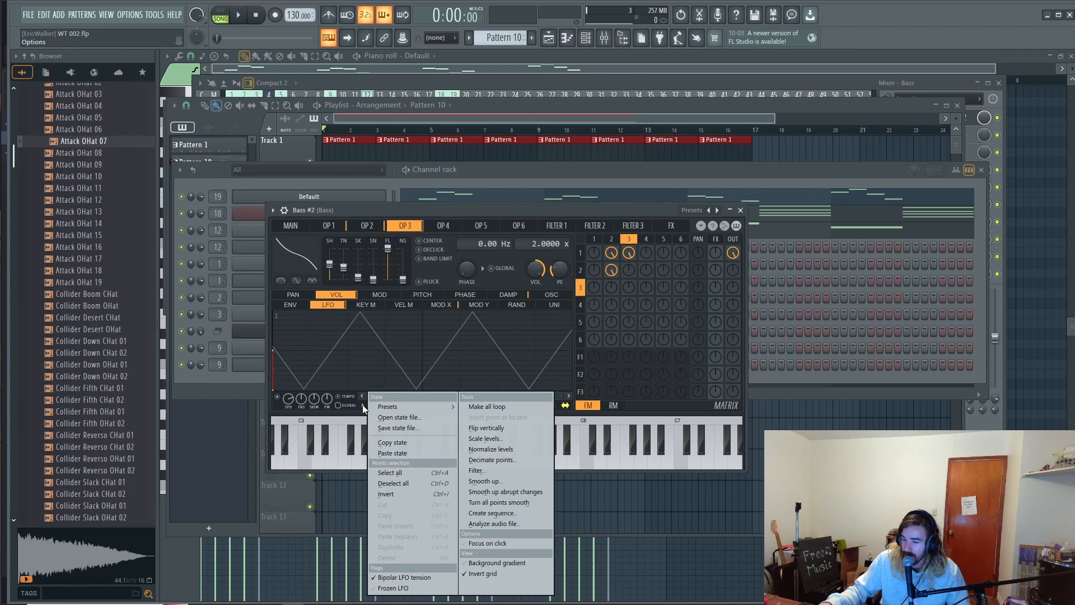
{"action": "left_click", "coordinate": [379, 453]}
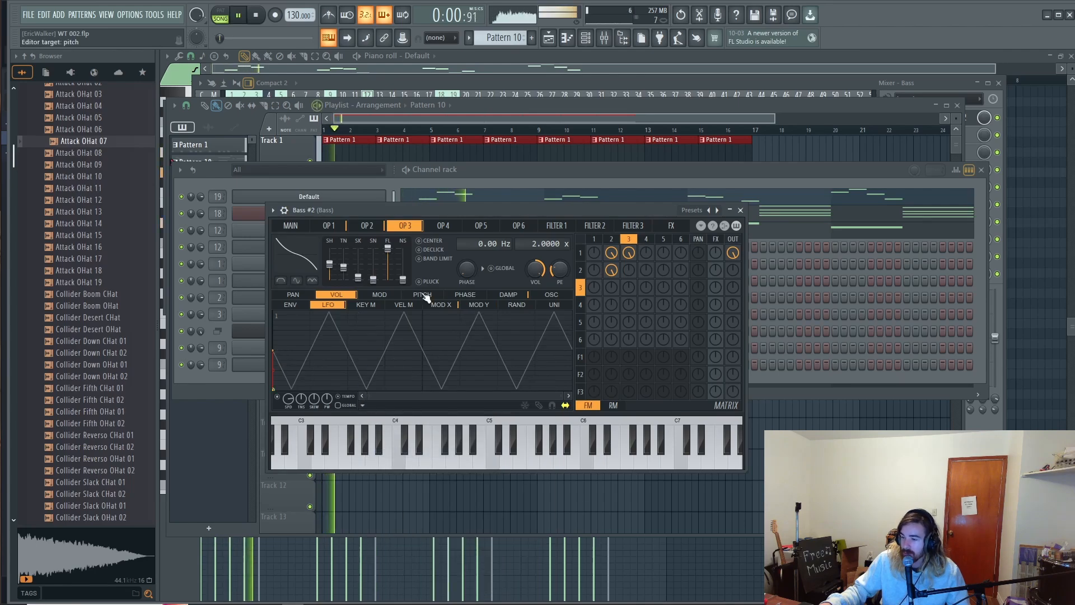
Cut the D4 note in bar 2 and the G4 note in bar 4 from the Bass channel's piano roll.
{"action": "left_click", "coordinate": [516, 171]}
{"action": "left_click", "coordinate": [516, 240]}
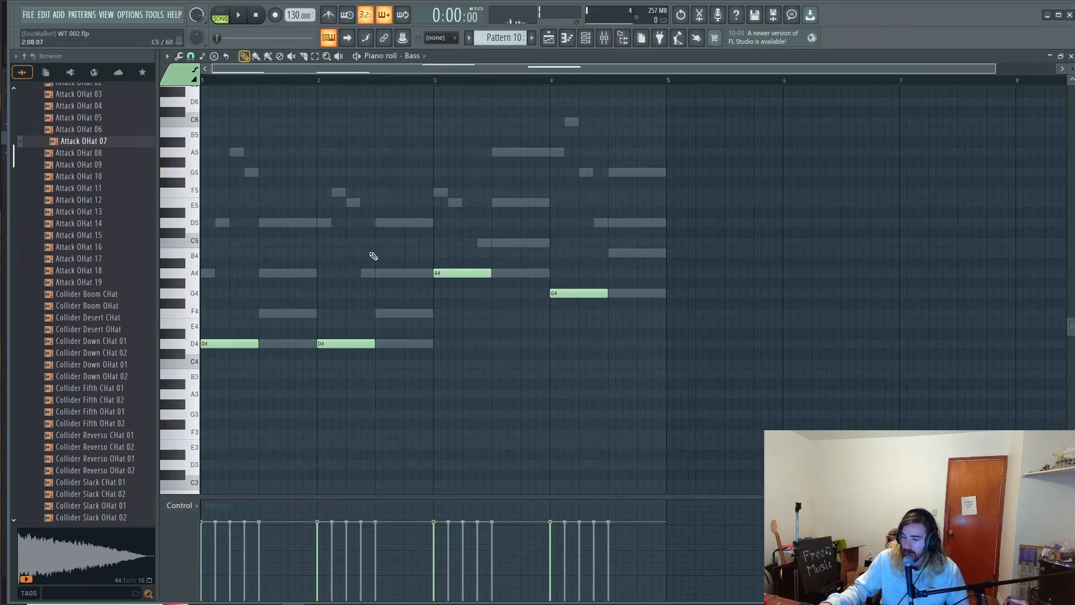
{"action": "right_click", "coordinate": [363, 343]}
{"action": "right_click", "coordinate": [565, 293]}
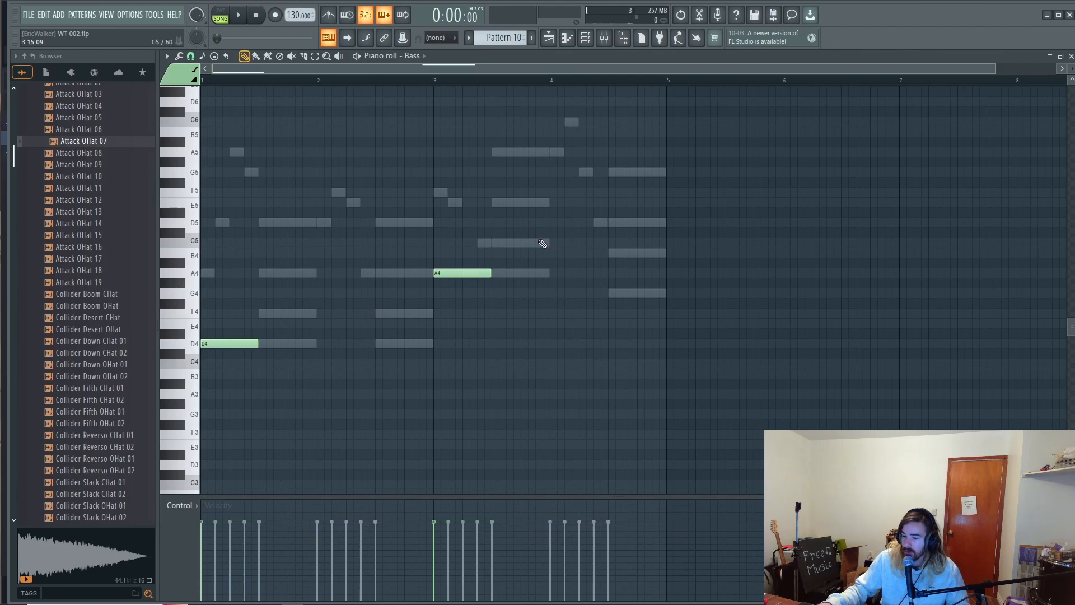
Paste the cut D4 and G4 notes into the Bass #2 piano roll, placed at bars 2 and 4, and play the result.
{"action": "left_click", "coordinate": [584, 38]}
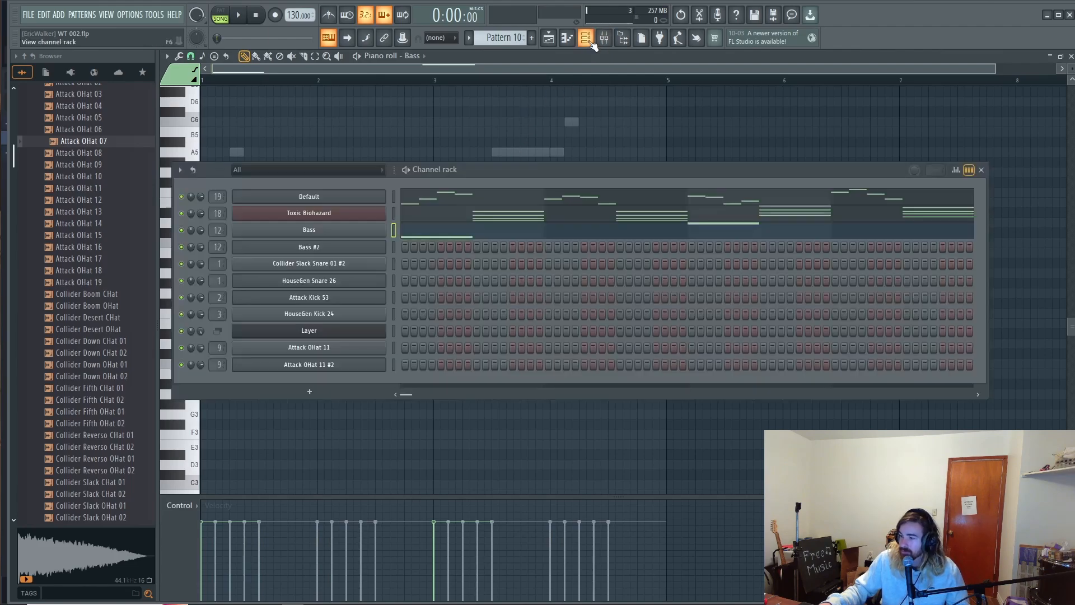
{"action": "right_click", "coordinate": [360, 248]}
{"action": "left_click", "coordinate": [400, 246]}
{"action": "left_click_drag", "start_coordinate": [468, 280], "coordinate": [447, 285]}
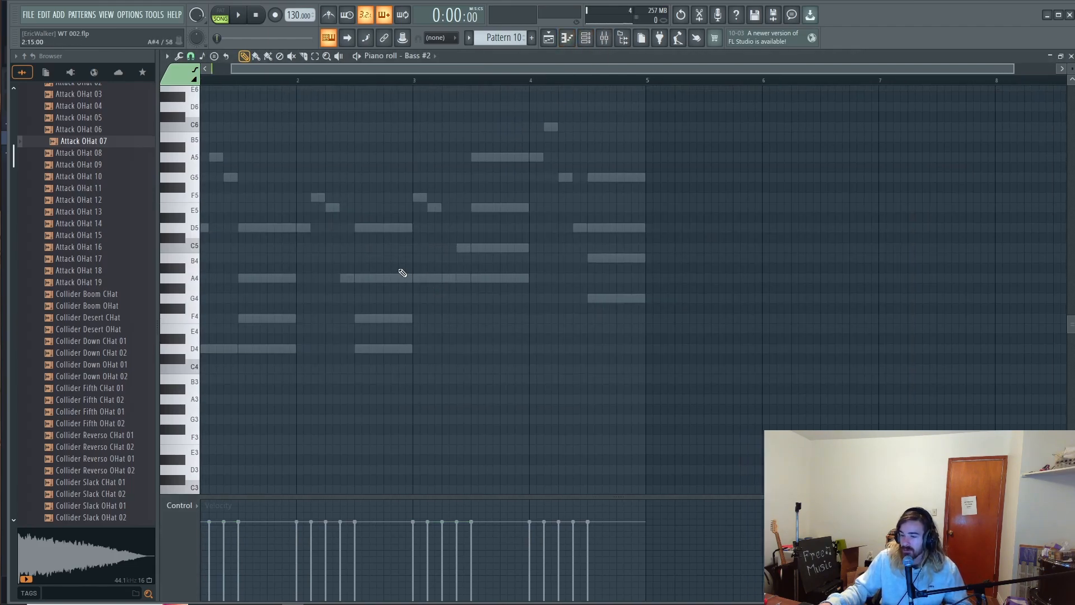
{"action": "key", "text": "ctrl+v"}
{"action": "left_click", "coordinate": [311, 340]}
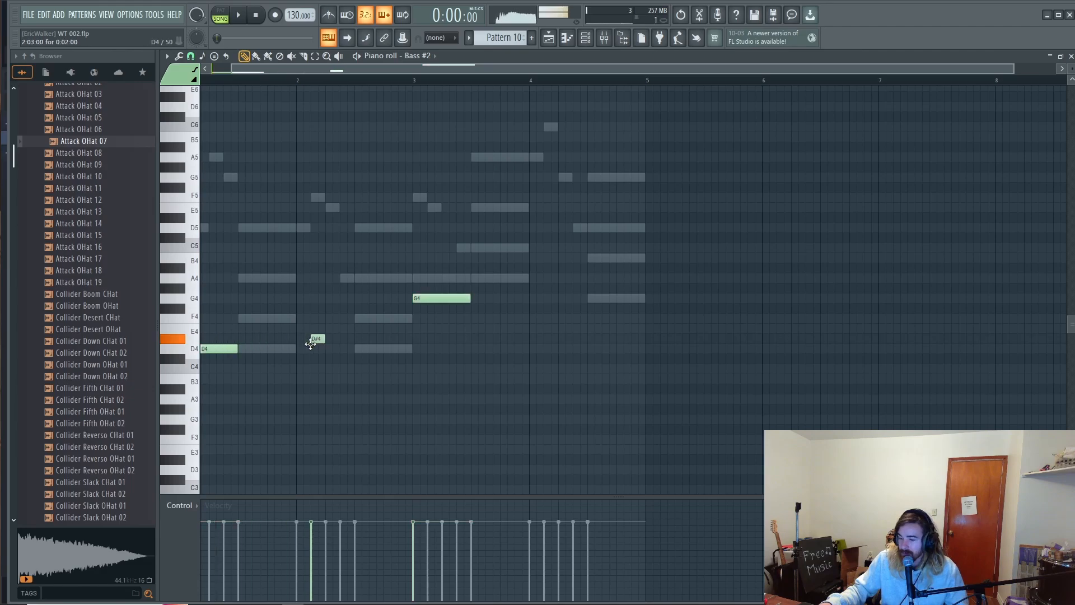
{"action": "key", "text": "ctrl+z"}
{"action": "left_click_drag", "start_coordinate": [218, 346], "coordinate": [339, 343]}
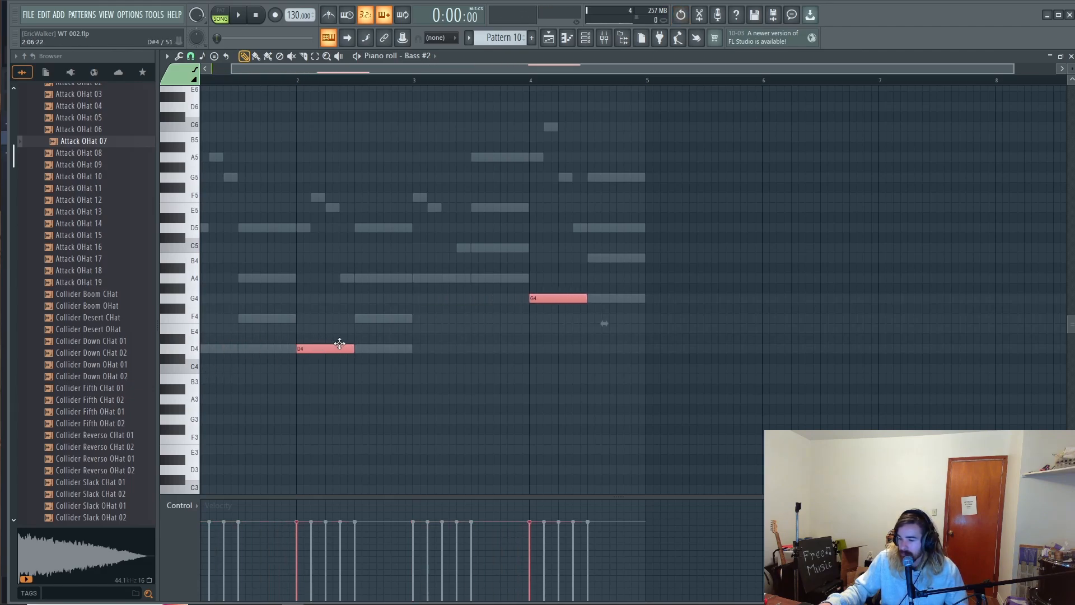
{"action": "key", "text": "space"}
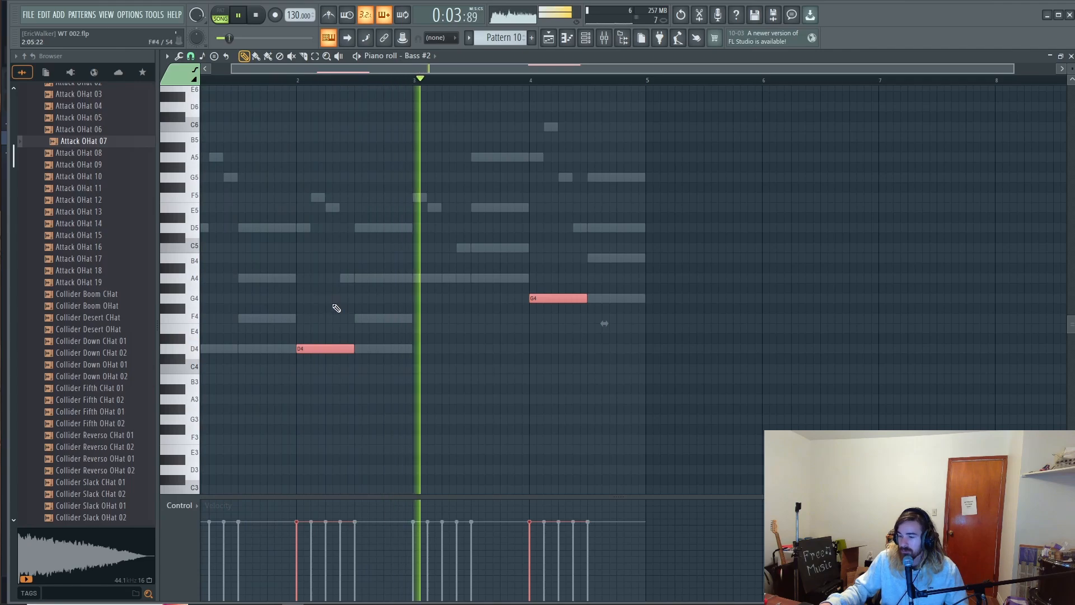
{"action": "key", "text": "space"}
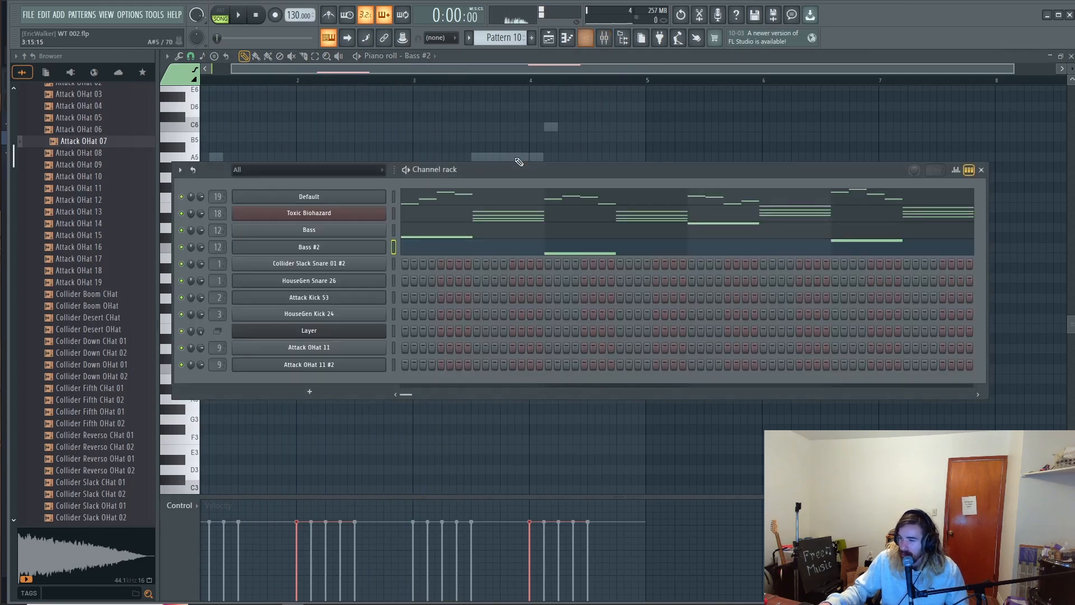
Bring operator 1's volume LFO speed in the Bass #2 Sytrus to 000:00:030, auditioning the sound between adjustments.
{"action": "left_click", "coordinate": [595, 41]}
{"action": "left_click", "coordinate": [330, 247]}
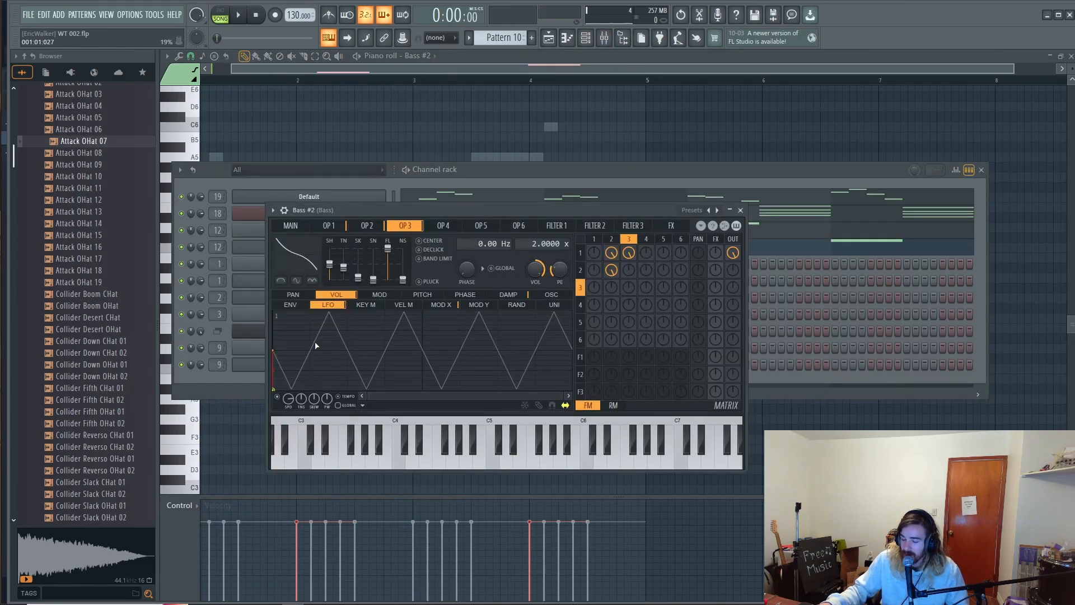
{"action": "left_click", "coordinate": [328, 225]}
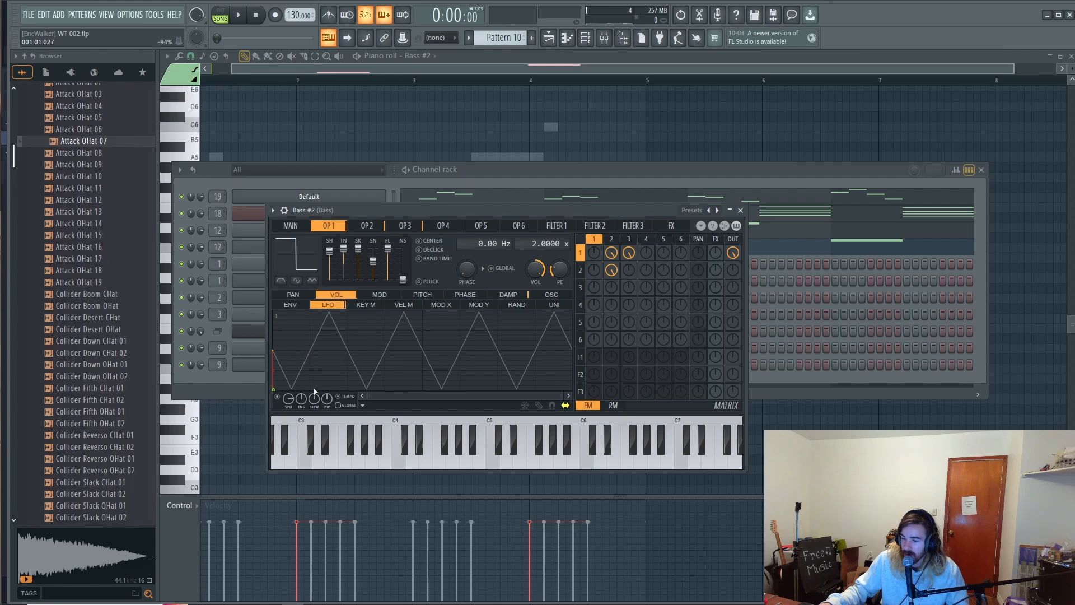
{"action": "left_click_drag", "start_coordinate": [288, 398], "coordinate": [288, 384]}
{"action": "key", "text": "space"}
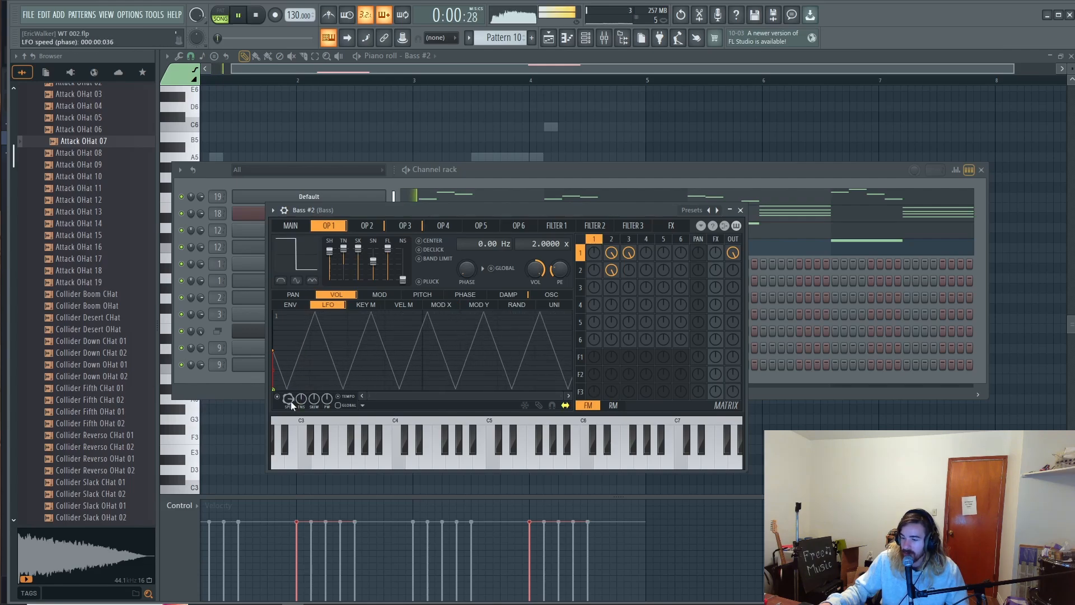
{"action": "key", "text": "space"}
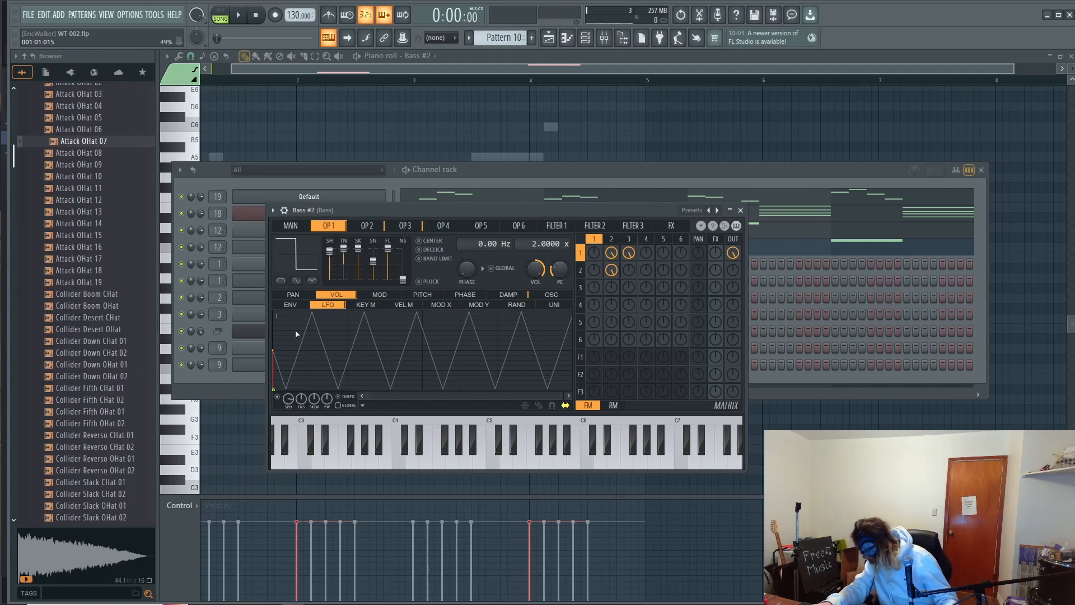
{"action": "left_click_drag", "start_coordinate": [287, 398], "coordinate": [288, 397]}
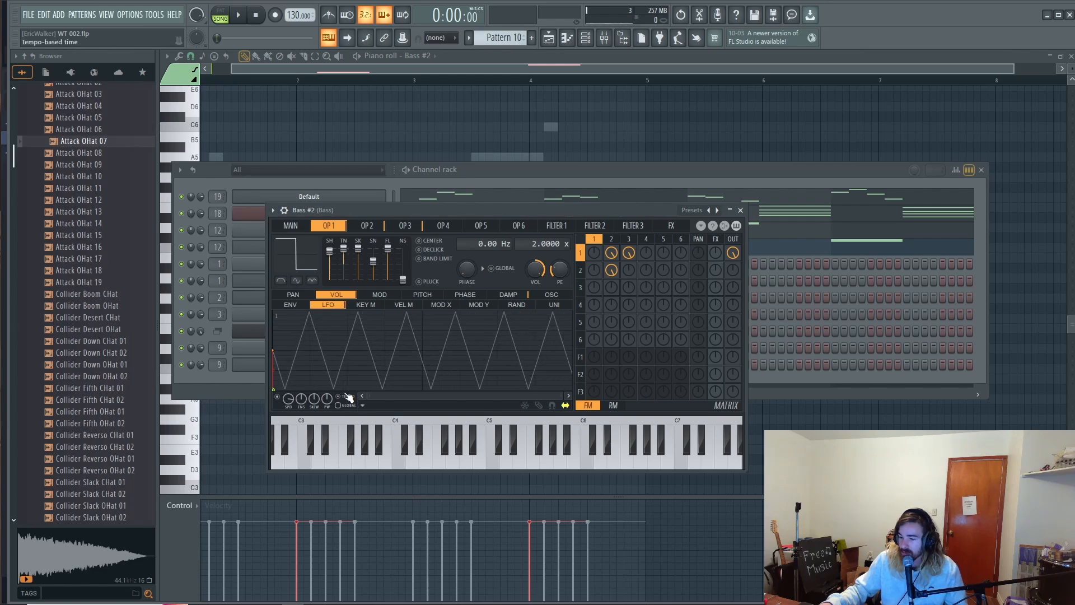
{"action": "key", "text": "x"}
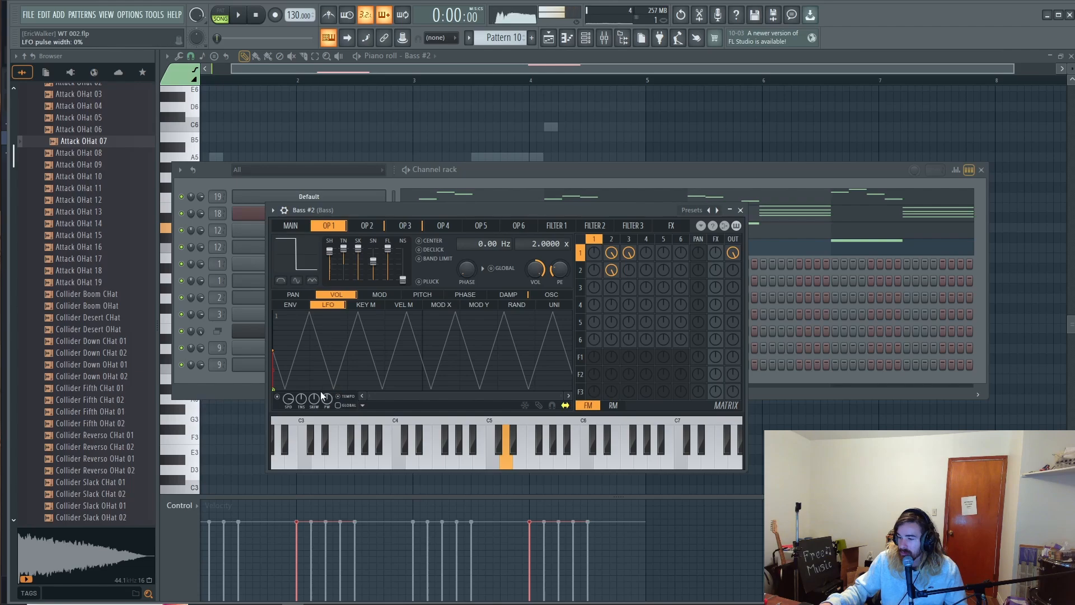
{"action": "left_click_drag", "start_coordinate": [288, 398], "coordinate": [287, 396]}
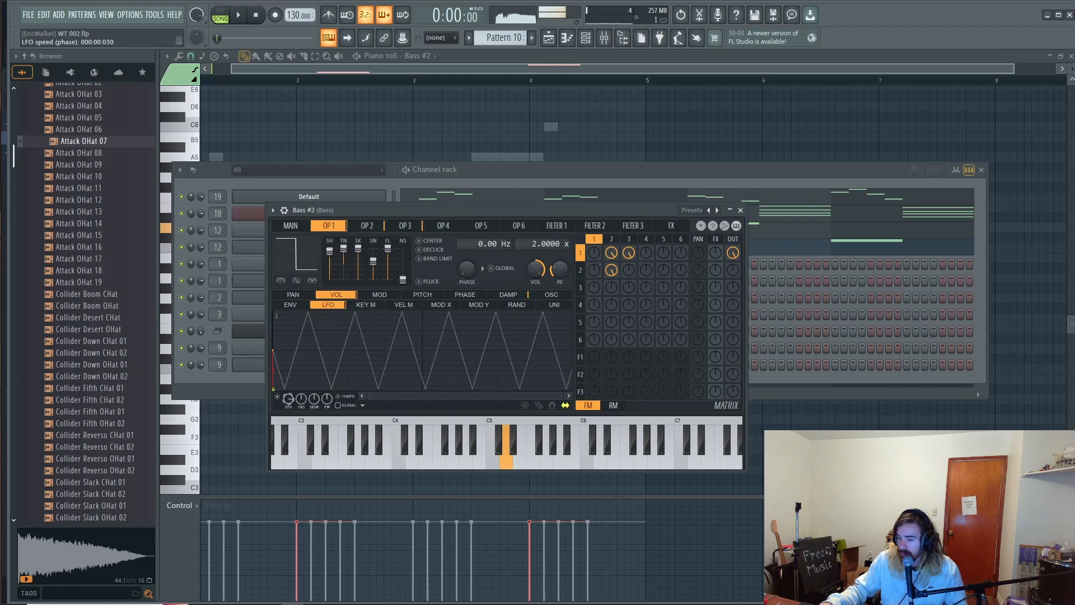
Copy operator 1's volume LFO state in Bass #2 and paste it onto operators 2 and 3.
{"action": "left_click", "coordinate": [372, 404]}
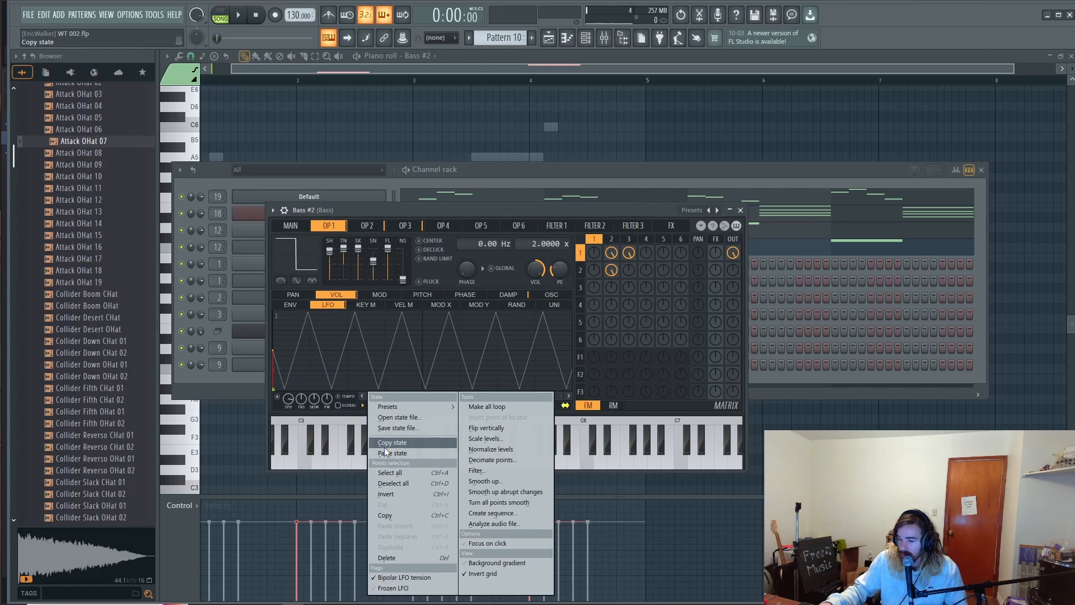
{"action": "left_click", "coordinate": [384, 446]}
{"action": "left_click", "coordinate": [366, 225]}
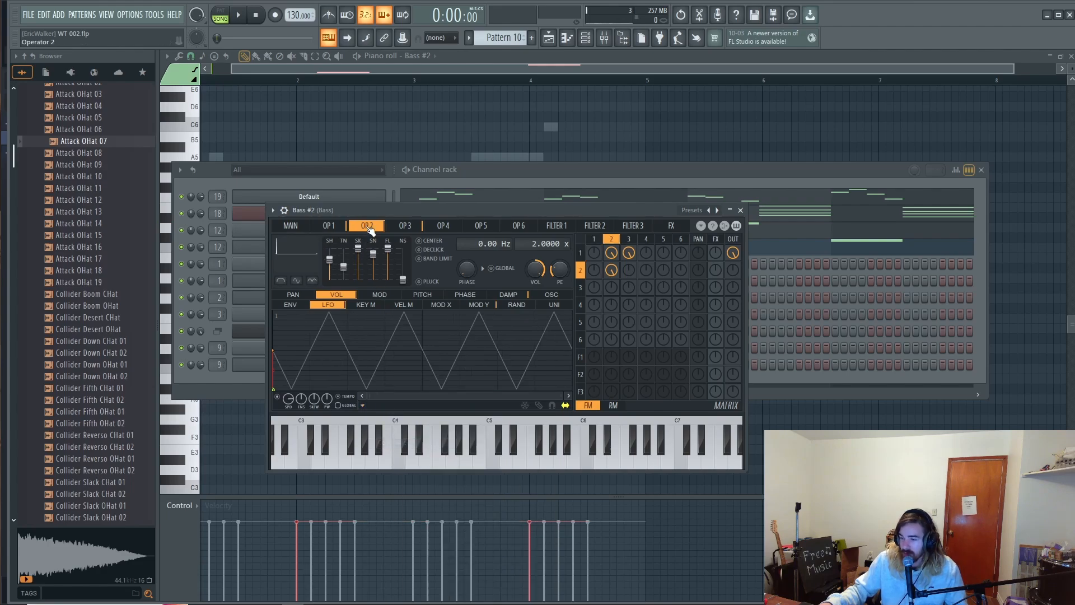
{"action": "left_click", "coordinate": [361, 405]}
{"action": "left_click", "coordinate": [384, 452]}
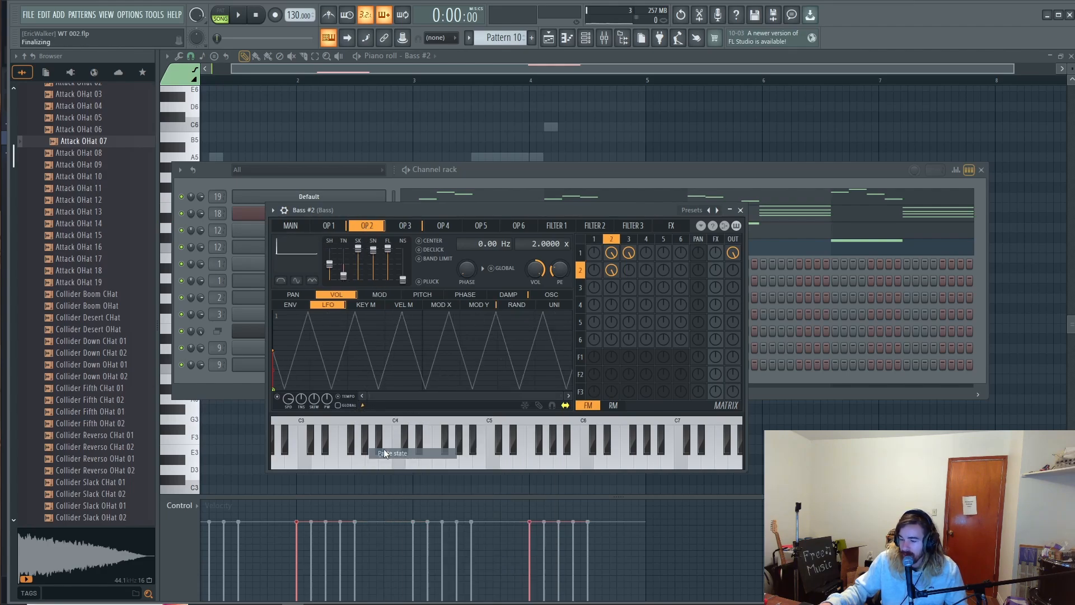
{"action": "left_click", "coordinate": [403, 226]}
{"action": "left_click", "coordinate": [362, 405]}
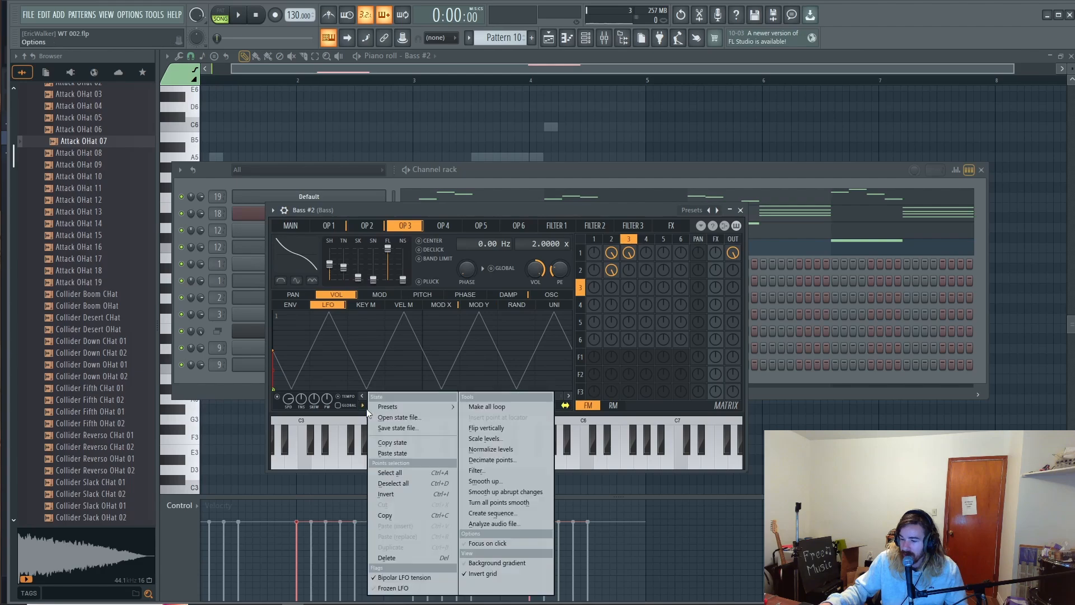
{"action": "left_click", "coordinate": [384, 451]}
Play the arrangement with the channel rack in front to check how the alternating Bass and Bass #2 notes sound.
{"action": "key", "text": "space"}
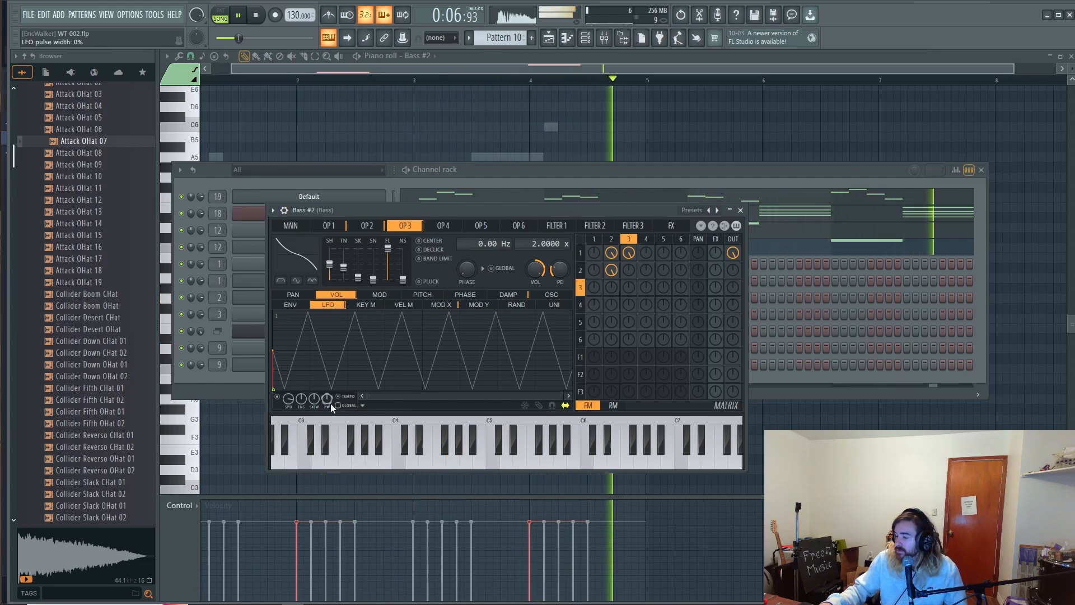
{"action": "left_click", "coordinate": [484, 169]}
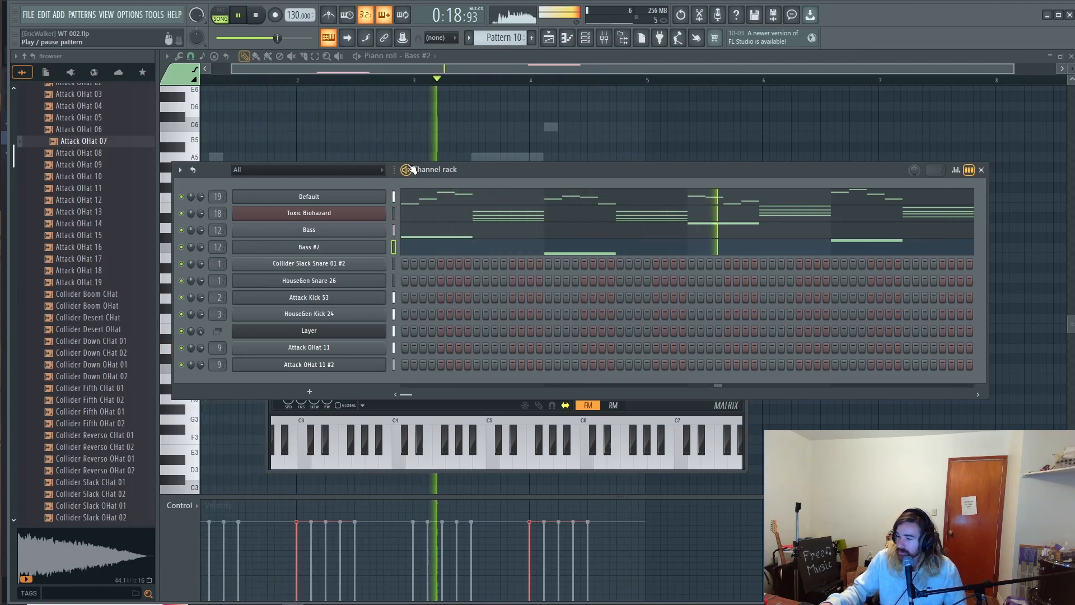
{"action": "key", "text": "space"}
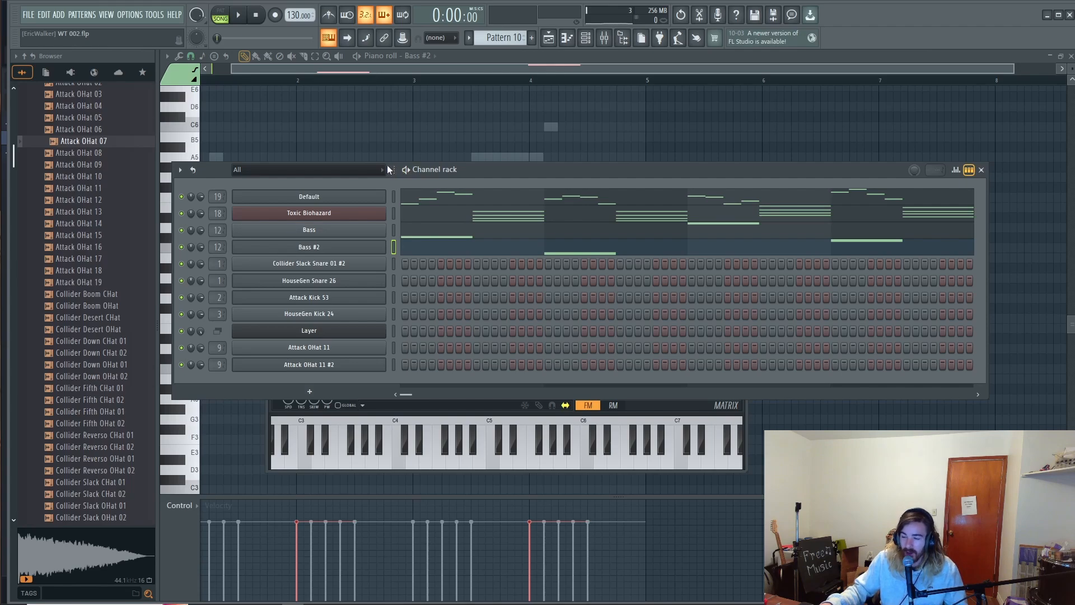
Bring up the playlist and clear the selection of the Pattern 1 clips on Track 1.
{"action": "left_click", "coordinate": [606, 39]}
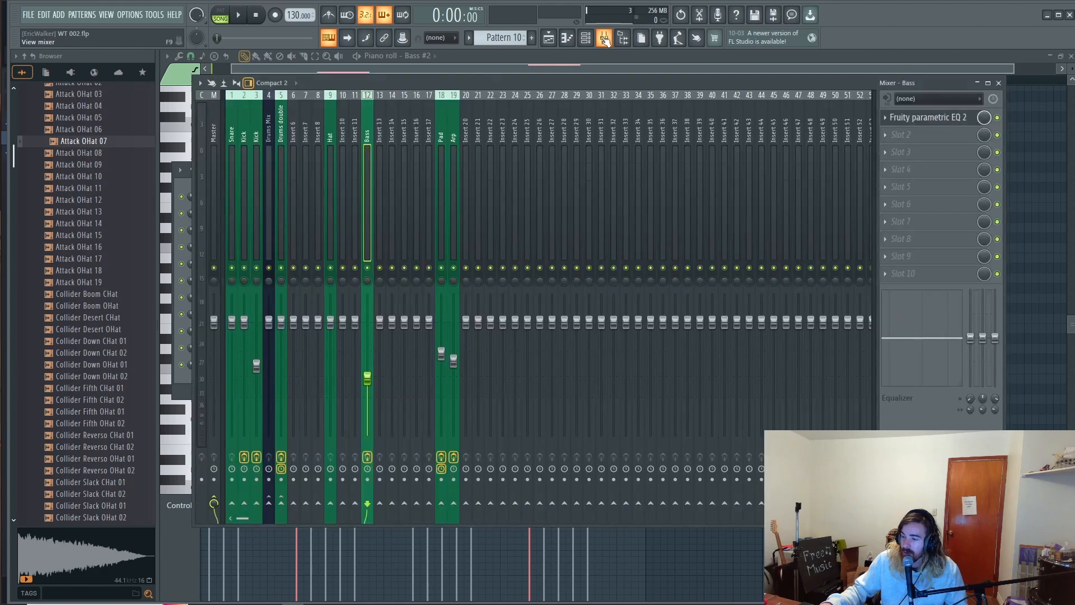
{"action": "left_click", "coordinate": [556, 43]}
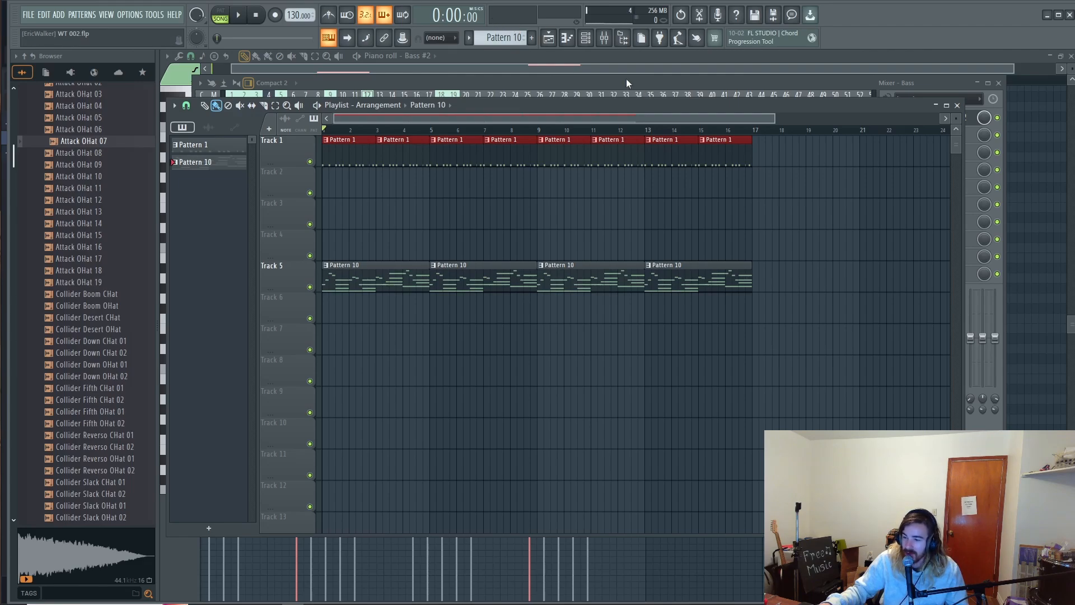
{"action": "left_click", "coordinate": [586, 206], "text": "ctrl"}
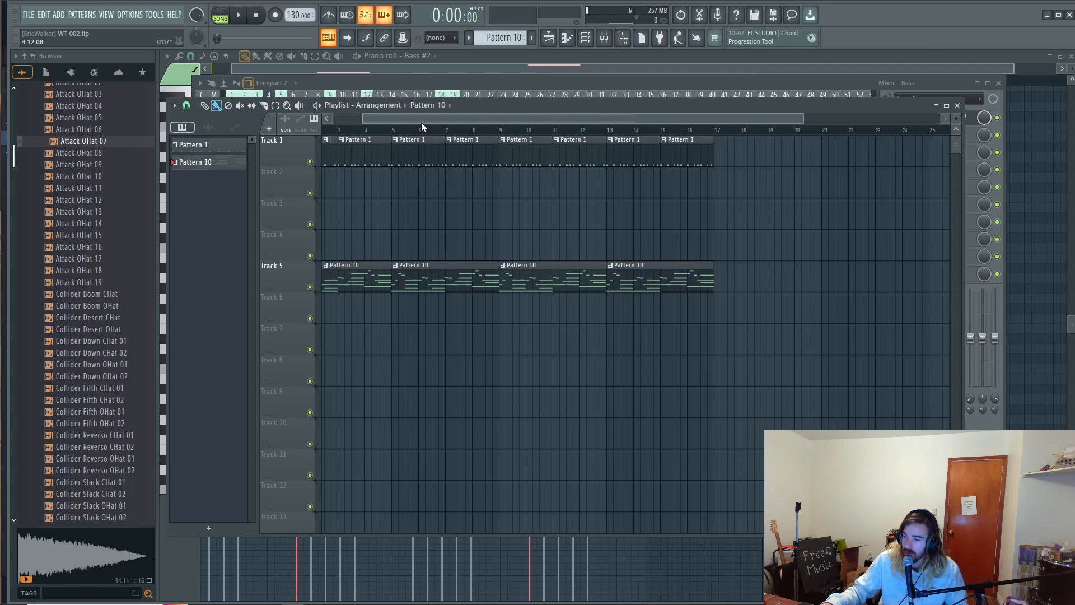
{"action": "scroll", "coordinate": [421, 126], "scroll_direction": "down", "scroll_amount": 3}
{"action": "left_click_drag", "start_coordinate": [398, 200], "coordinate": [484, 200]}
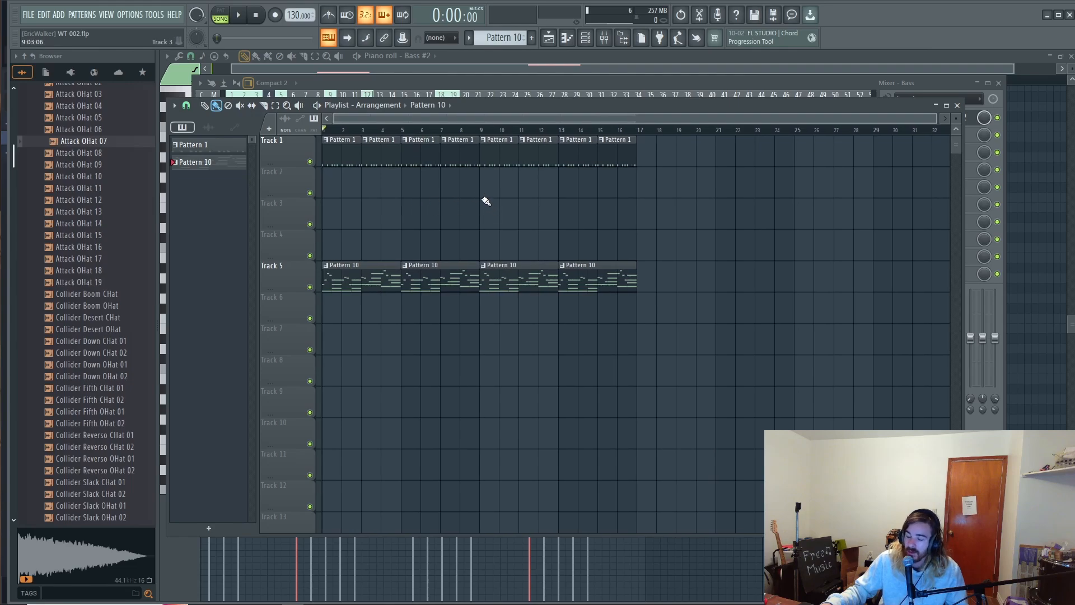